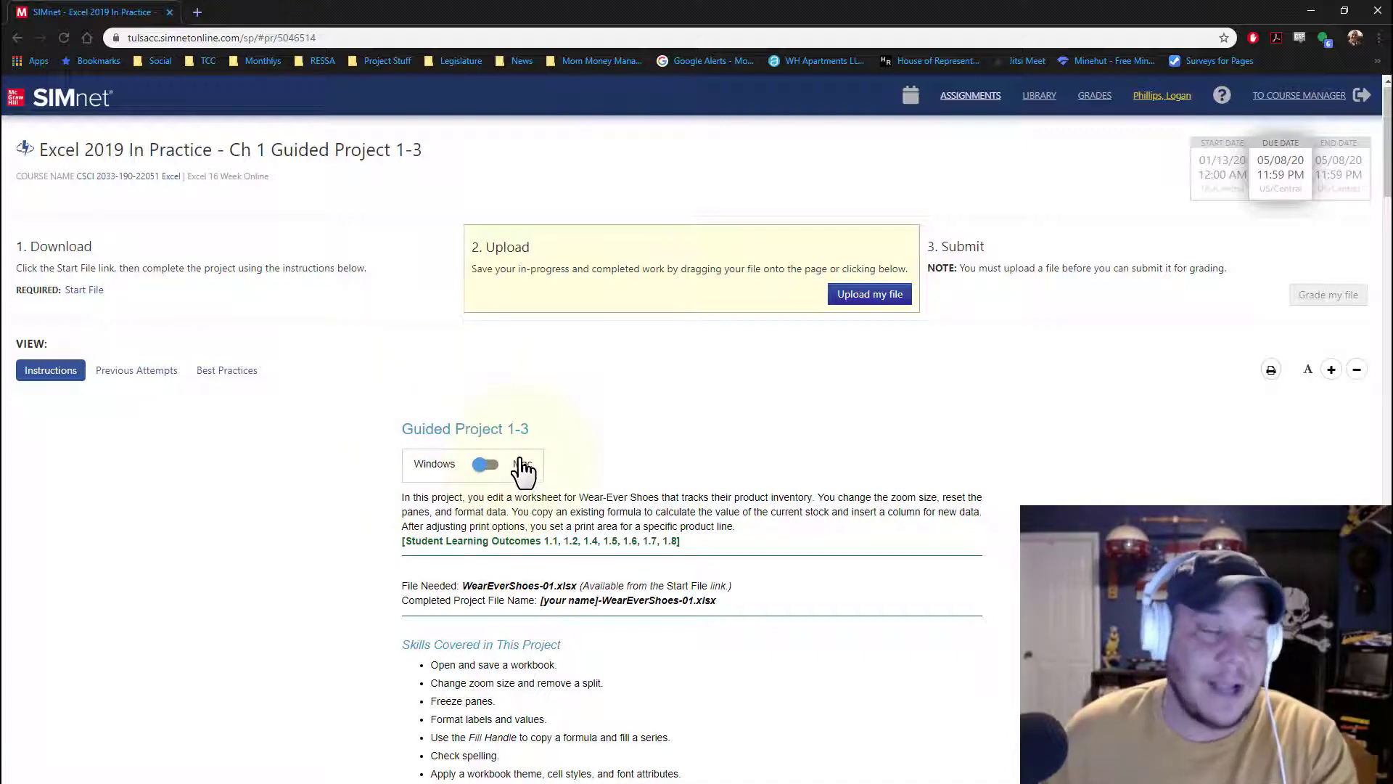
Step: Read through the Guided Project 1-3 overview, skills list and numbered instructions
scroll(371, 461, "down", 2)
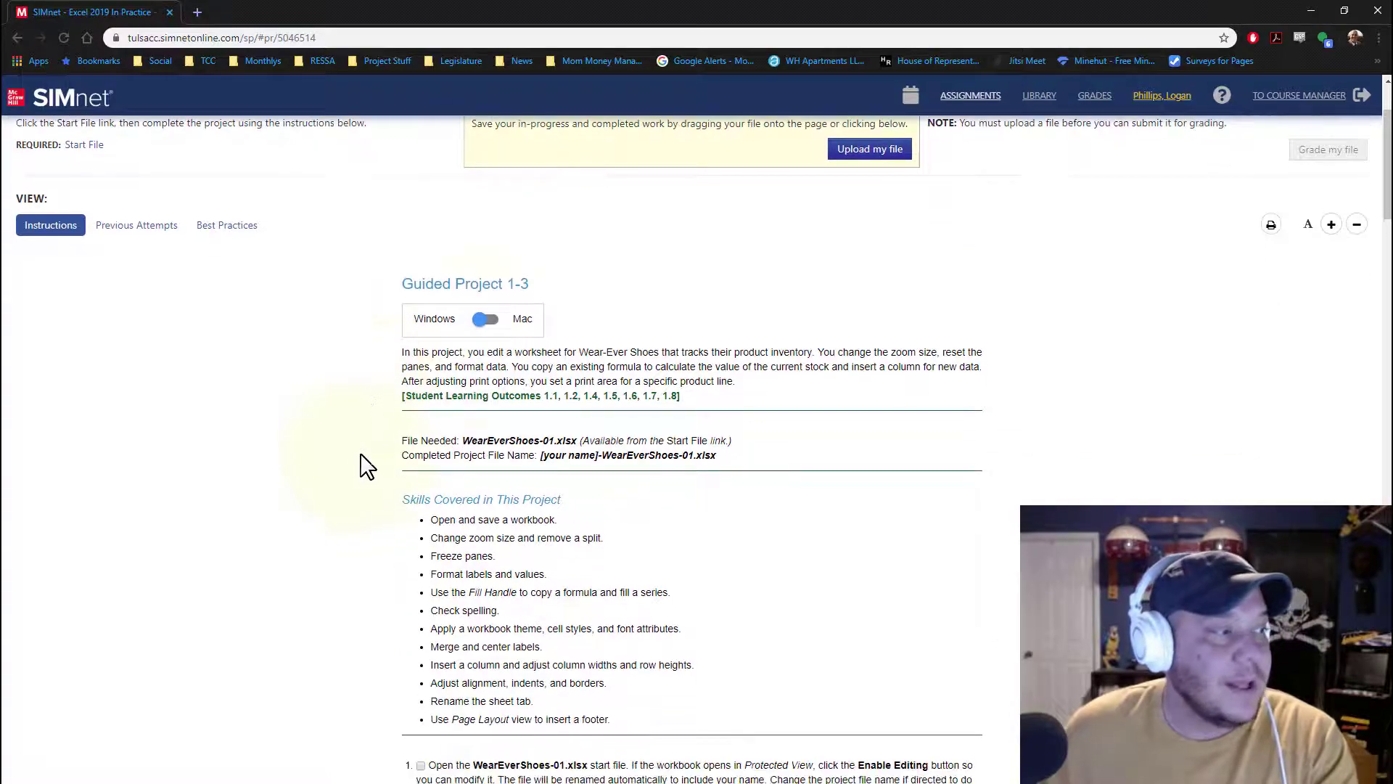
scroll(512, 570, "down", 7)
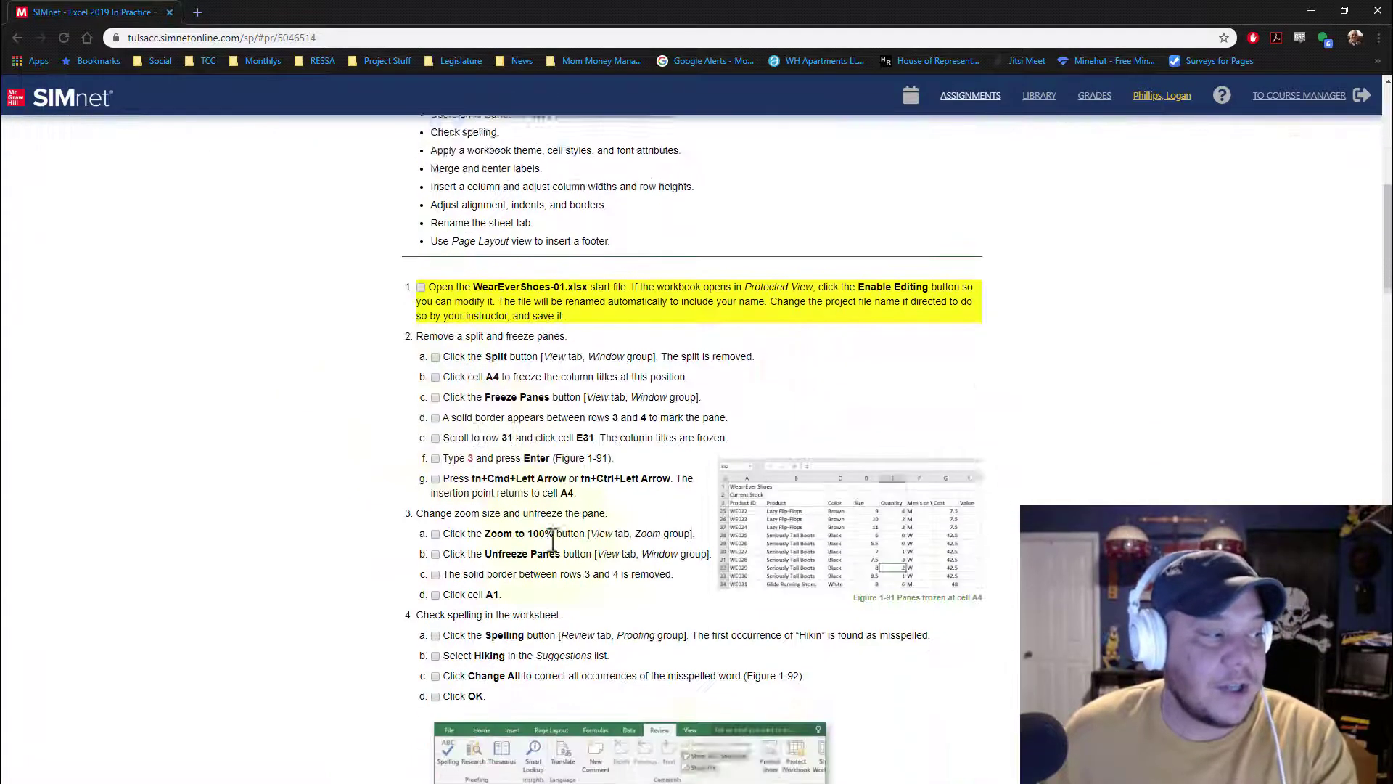
scroll(475, 555, "up", 7)
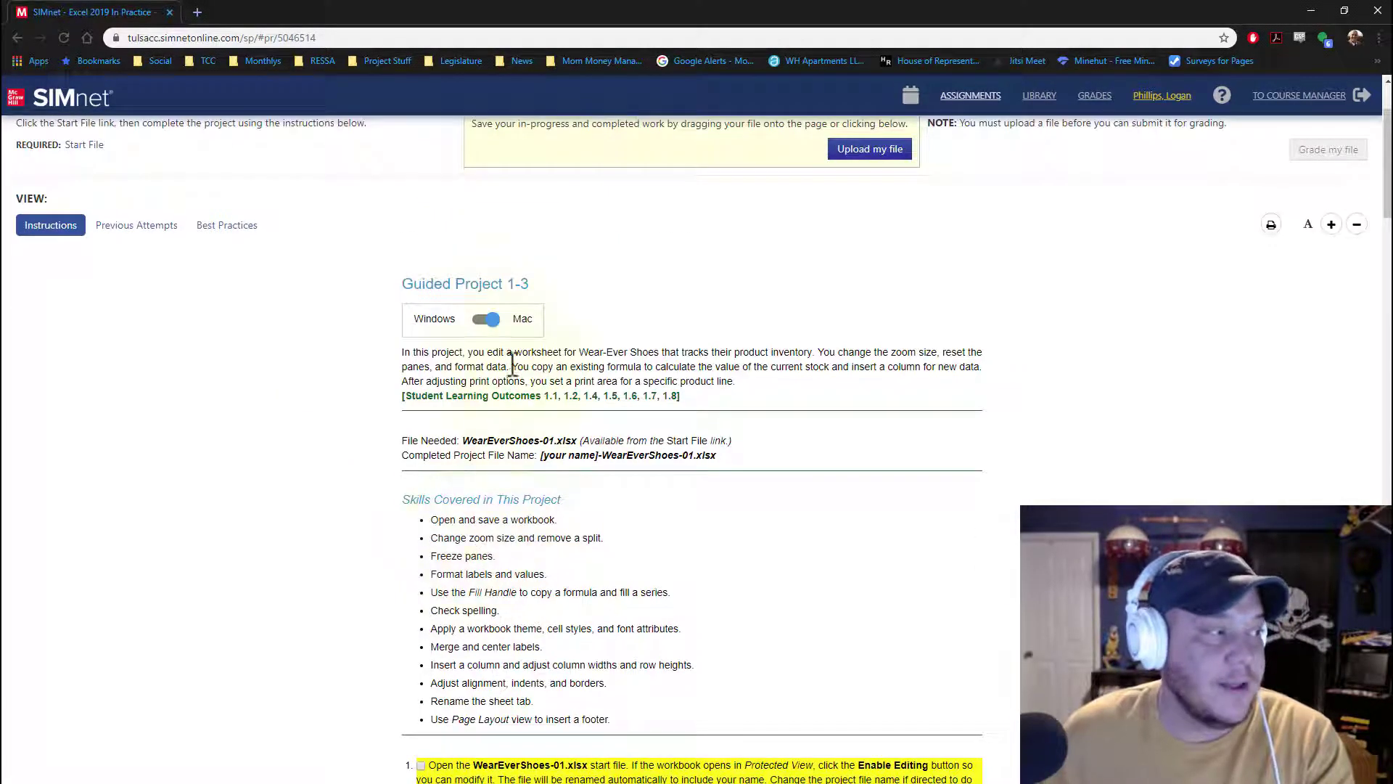
left_click(487, 320)
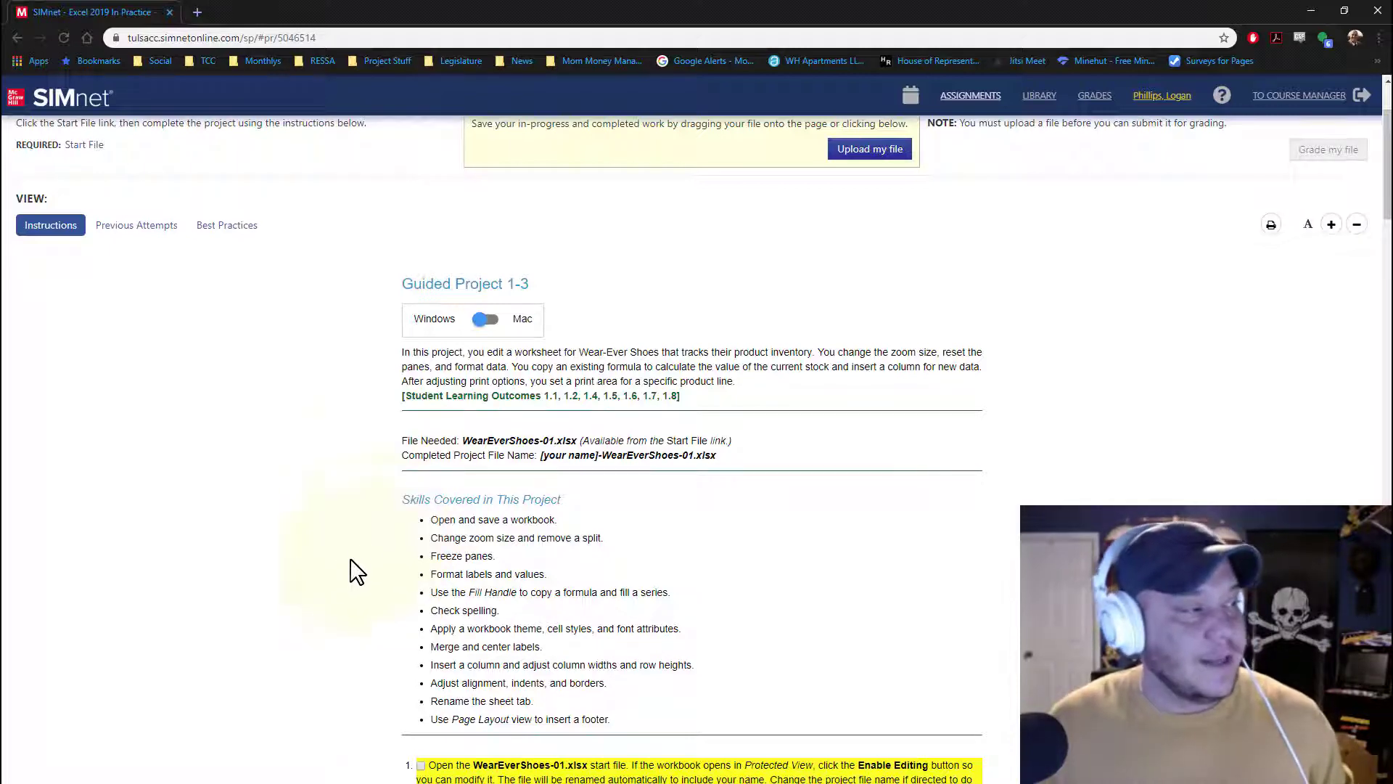
scroll(348, 435, "down", 6)
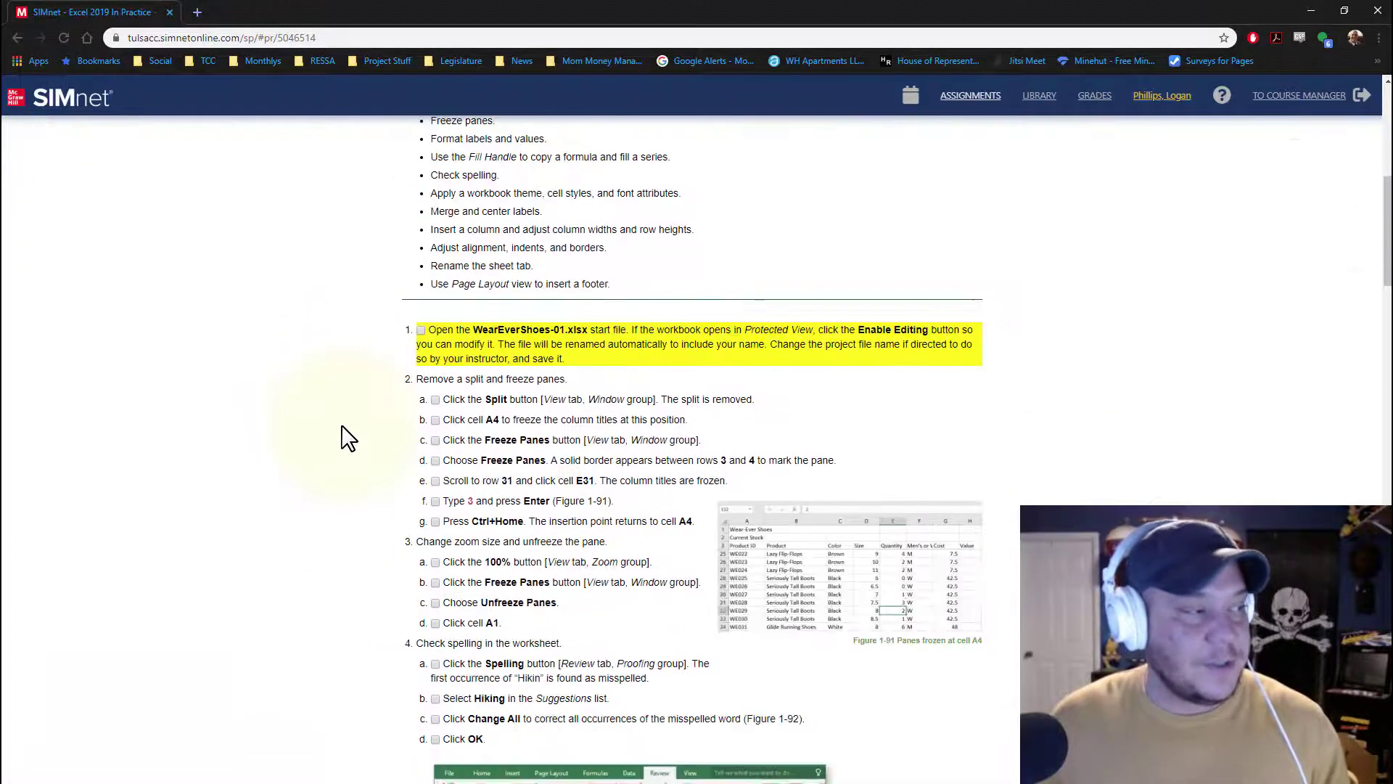
scroll(348, 435, "up", 7)
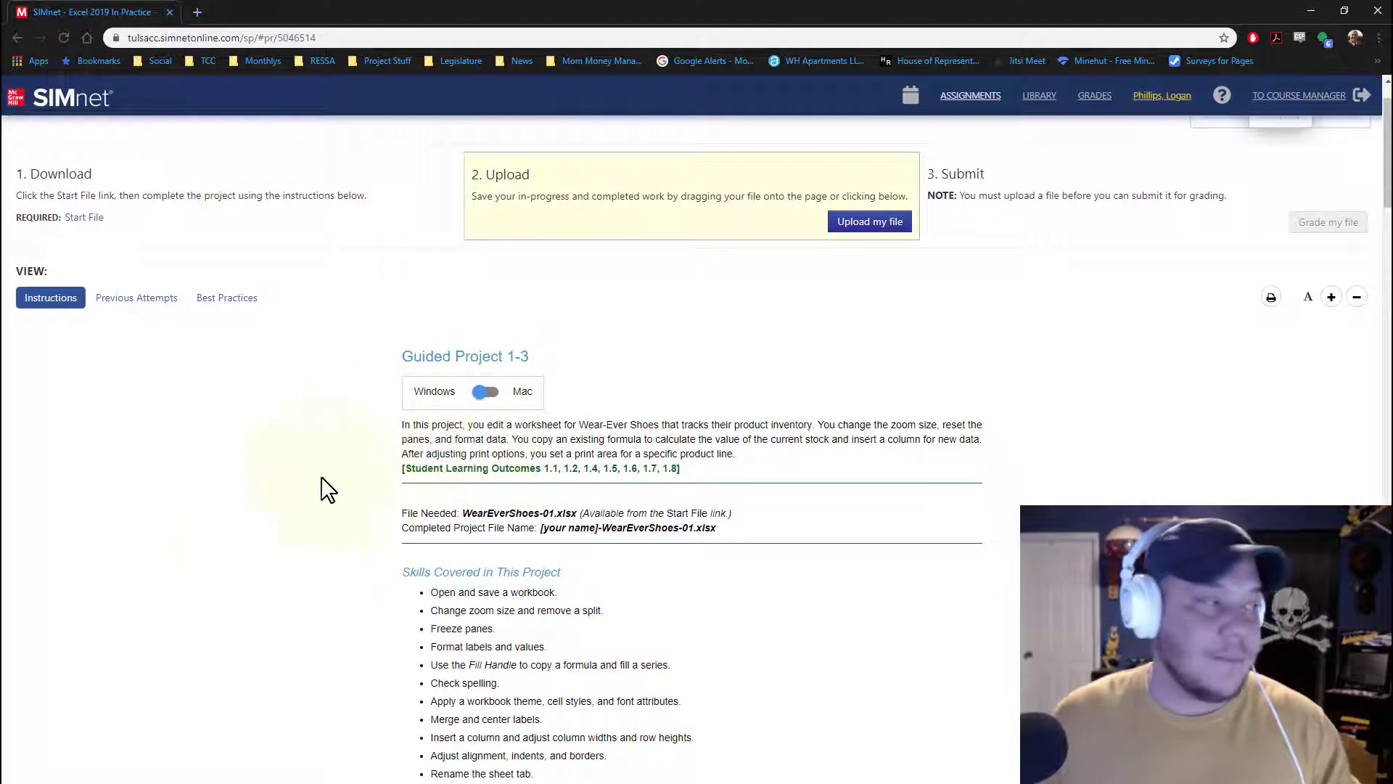
scroll(257, 592, "up", 1)
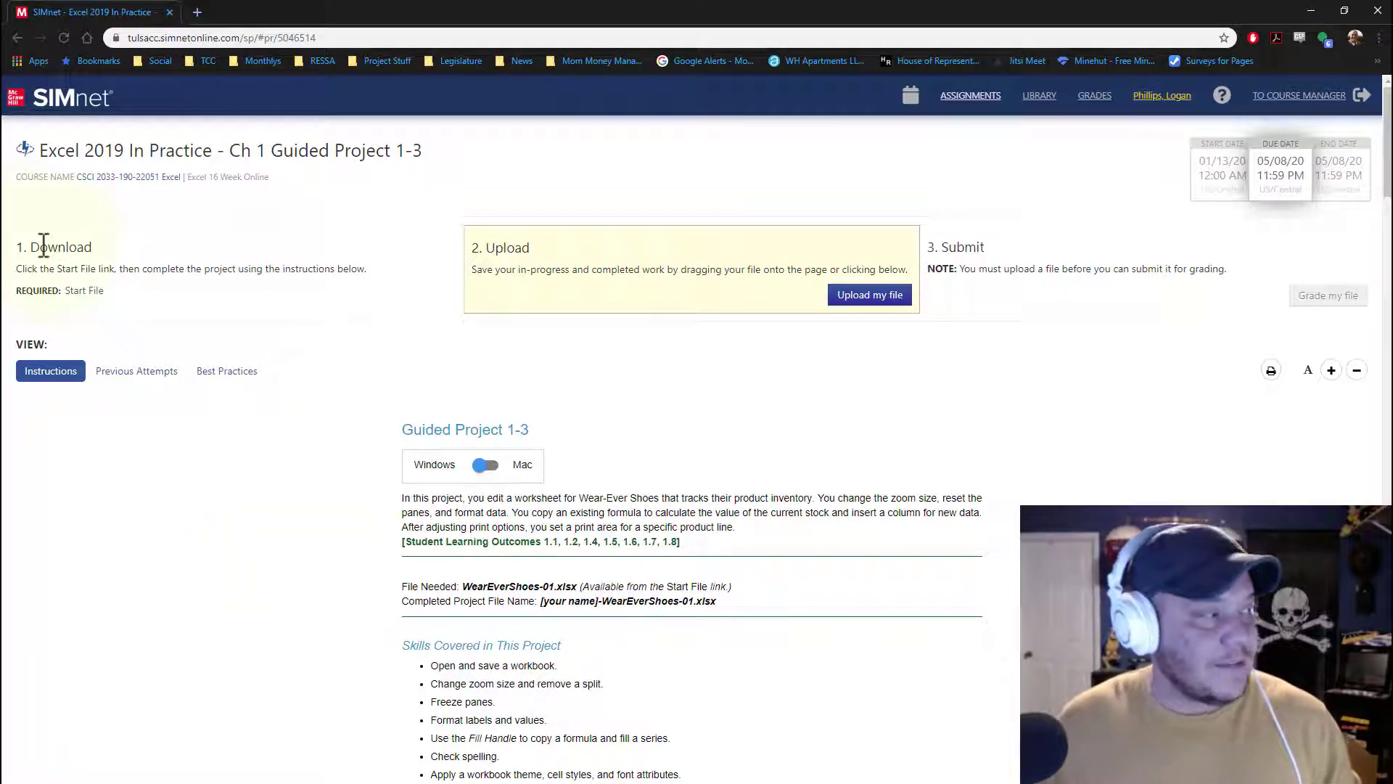
Step: Download the WearEverShoes-01.xlsx start file, open it and enable editing
left_click_drag(26, 249, 95, 248)
left_click(108, 252)
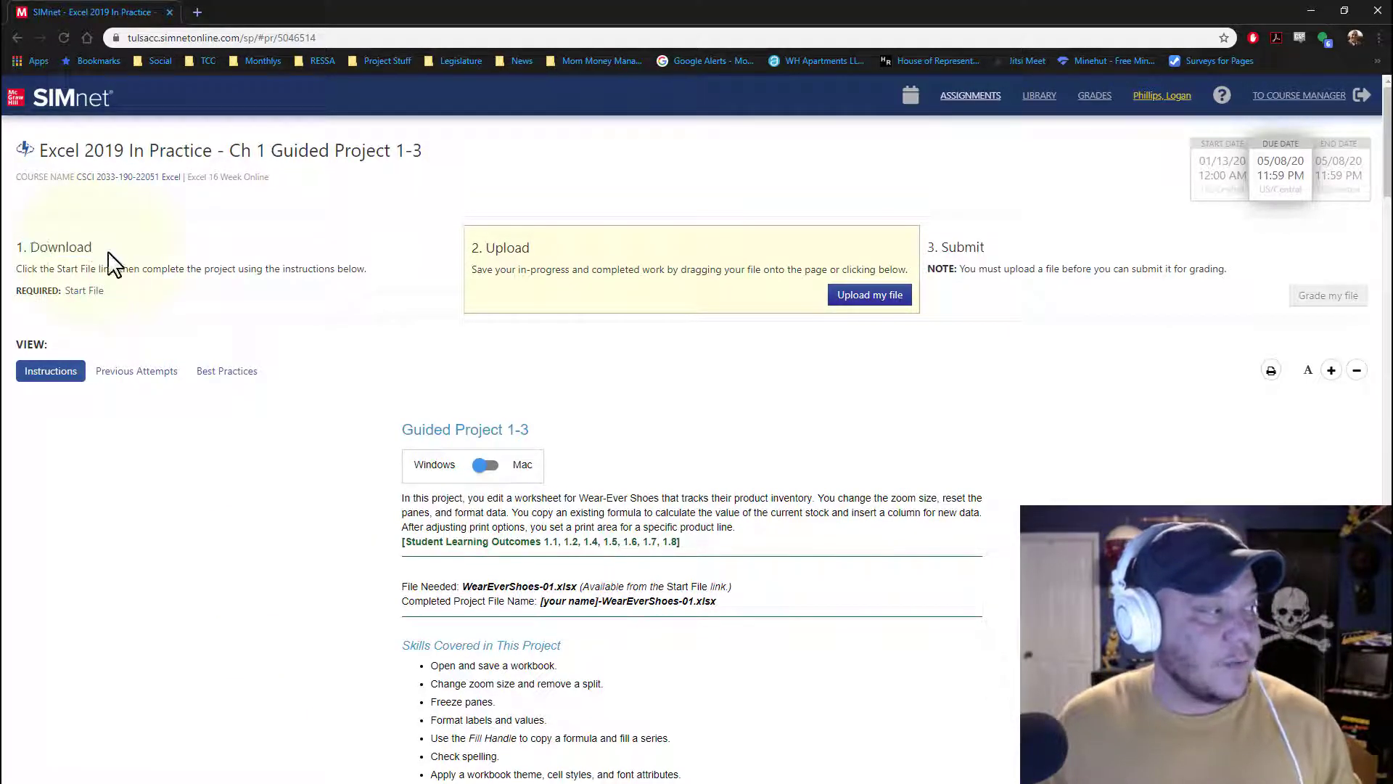
left_click(94, 291)
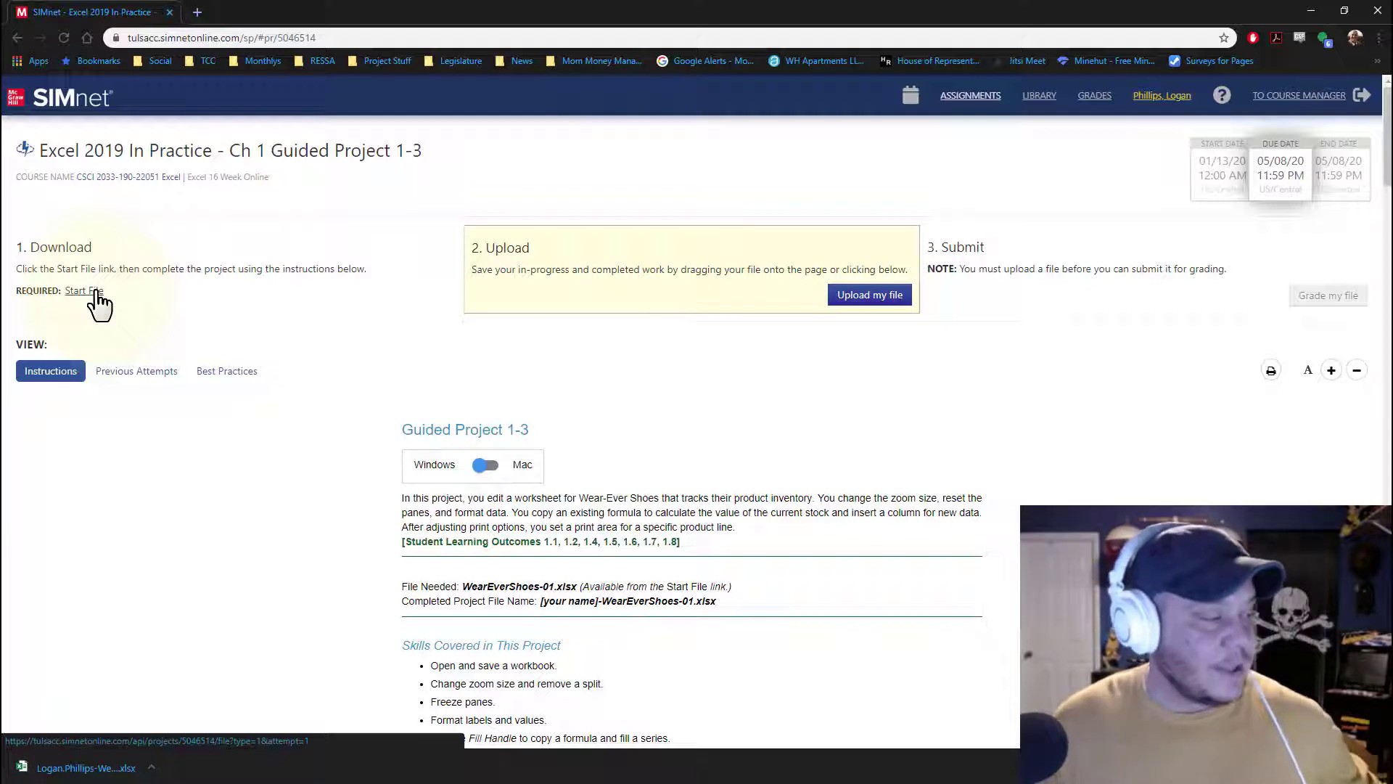
left_click(132, 768)
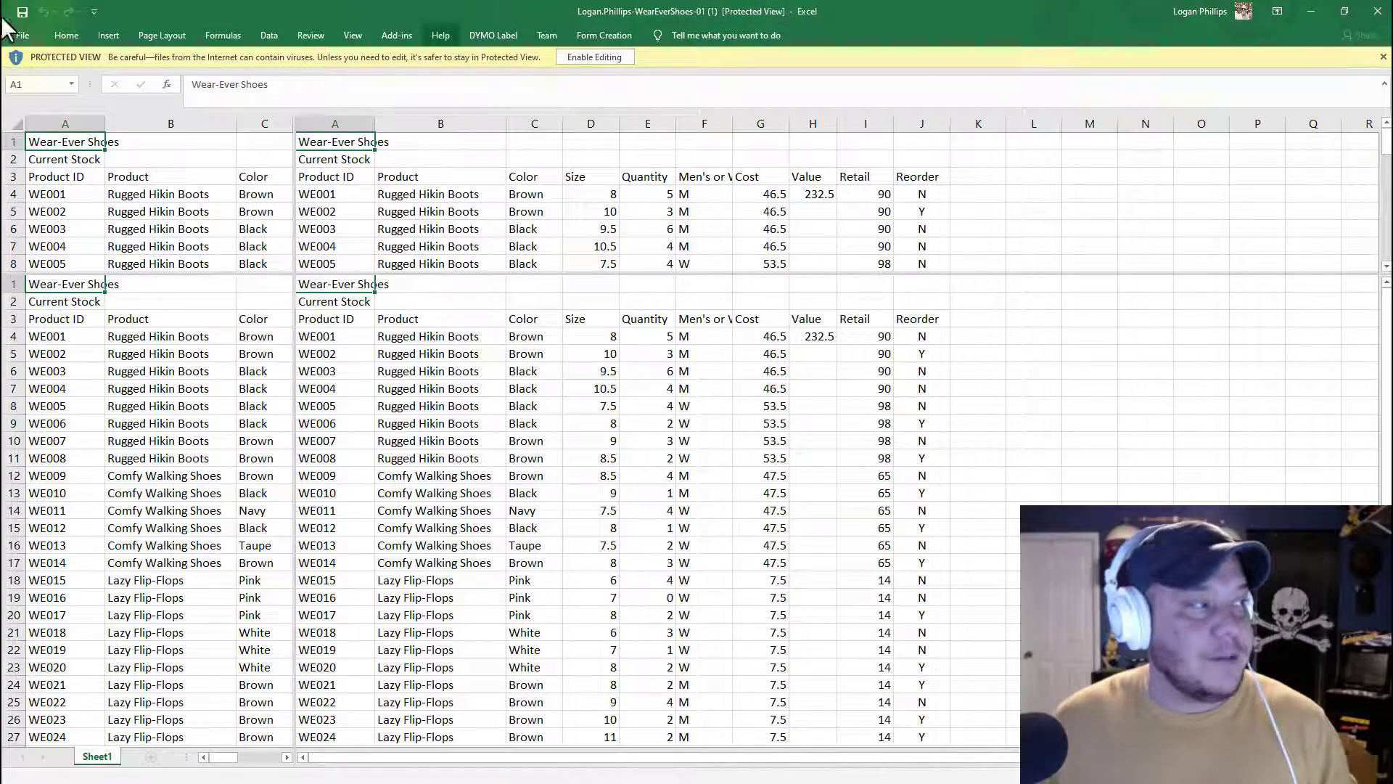
left_click(589, 56)
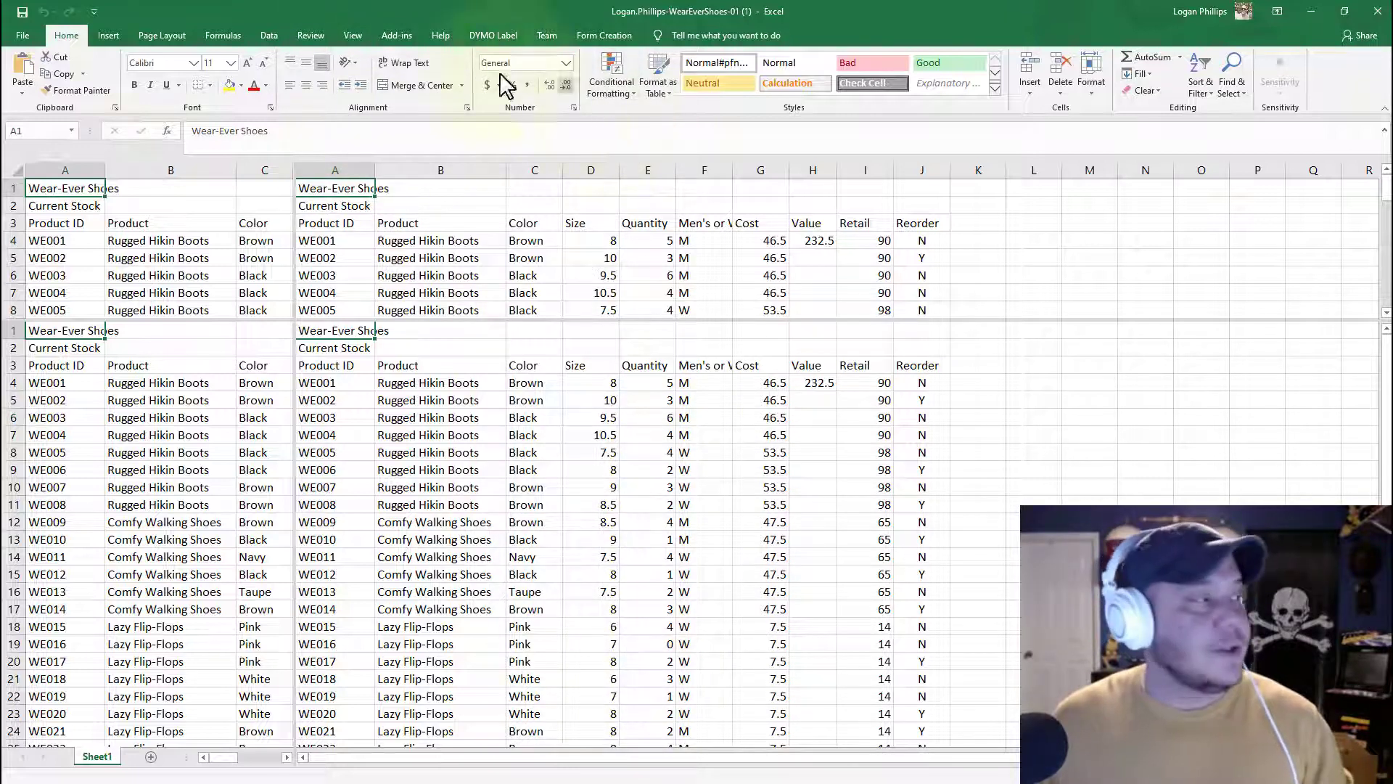
Step: Save the workbook to the Desktop as the student's name followed by -WearEverShoes-01.xlsx, replacing the existing file
left_click(37, 32)
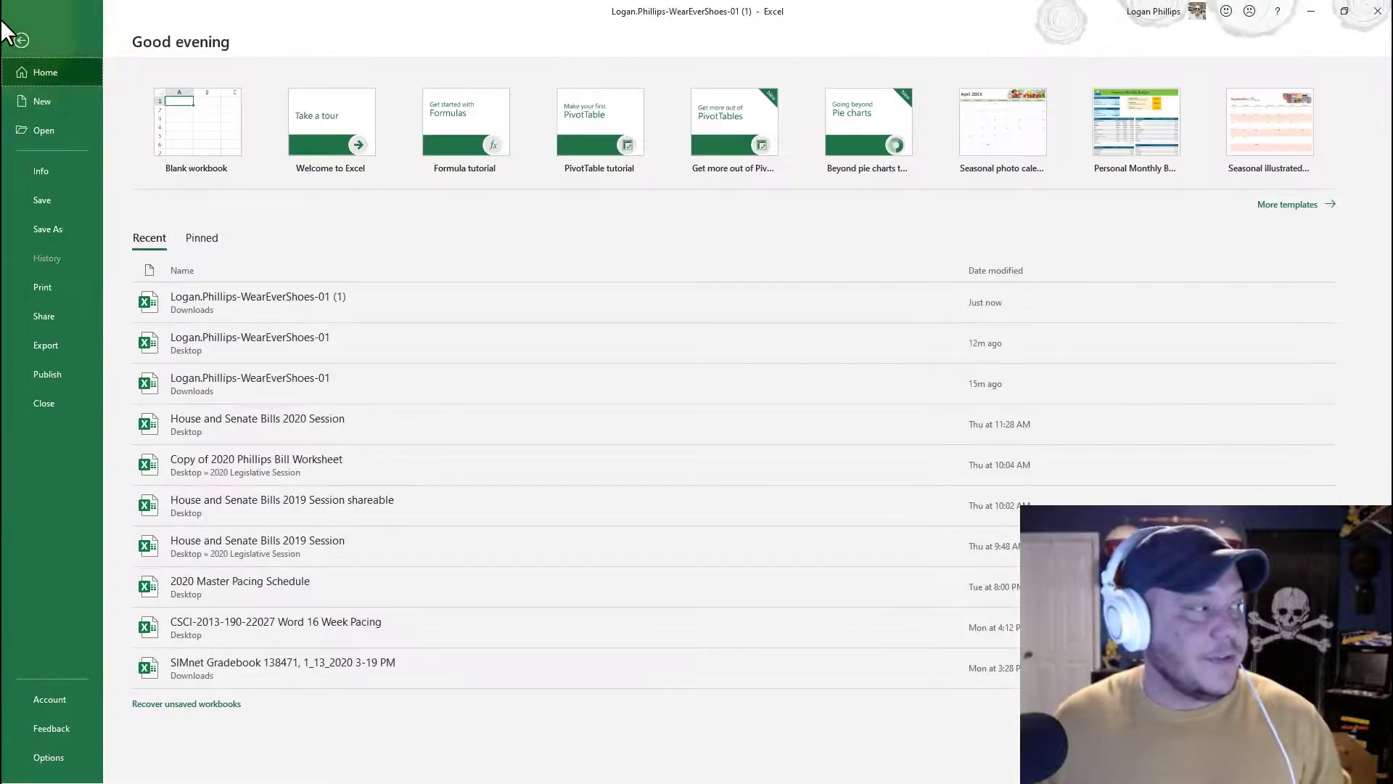
left_click(57, 228)
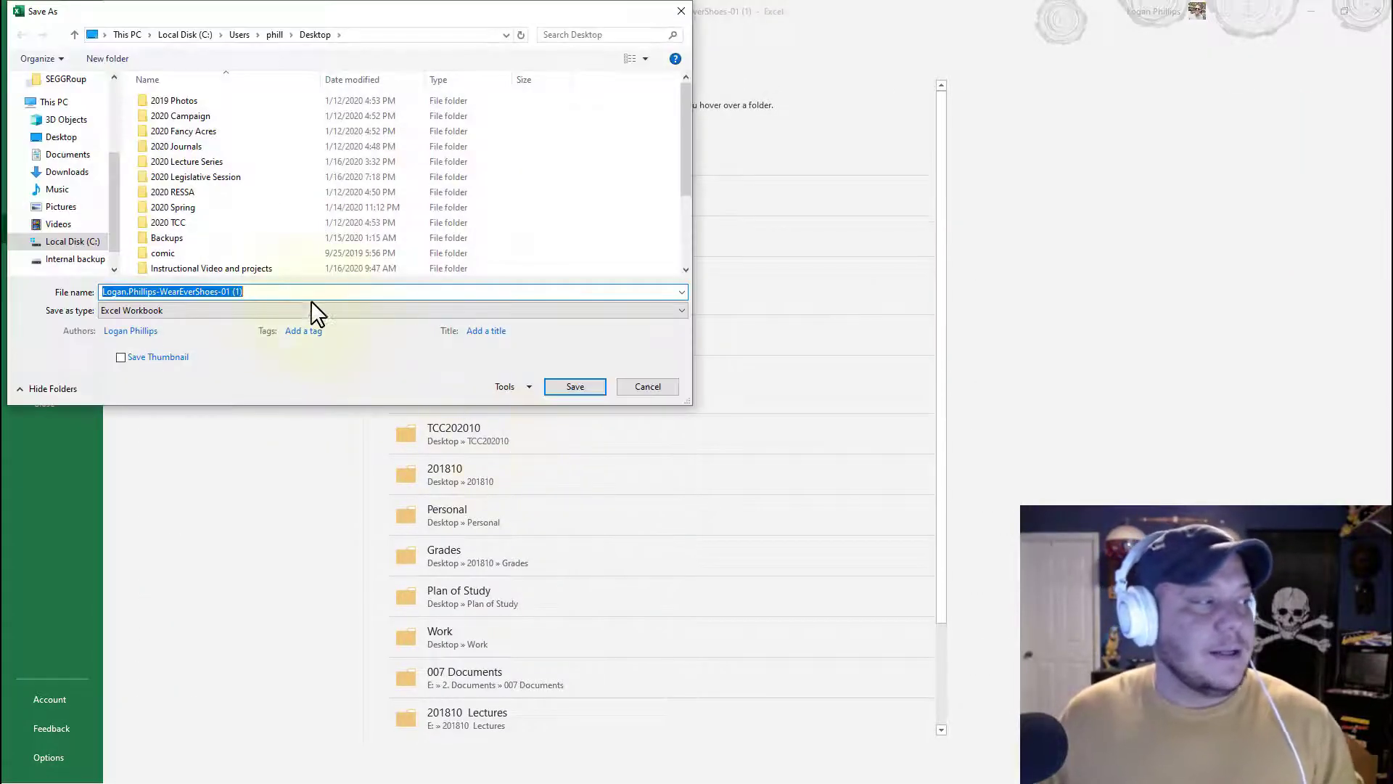
left_click(296, 291)
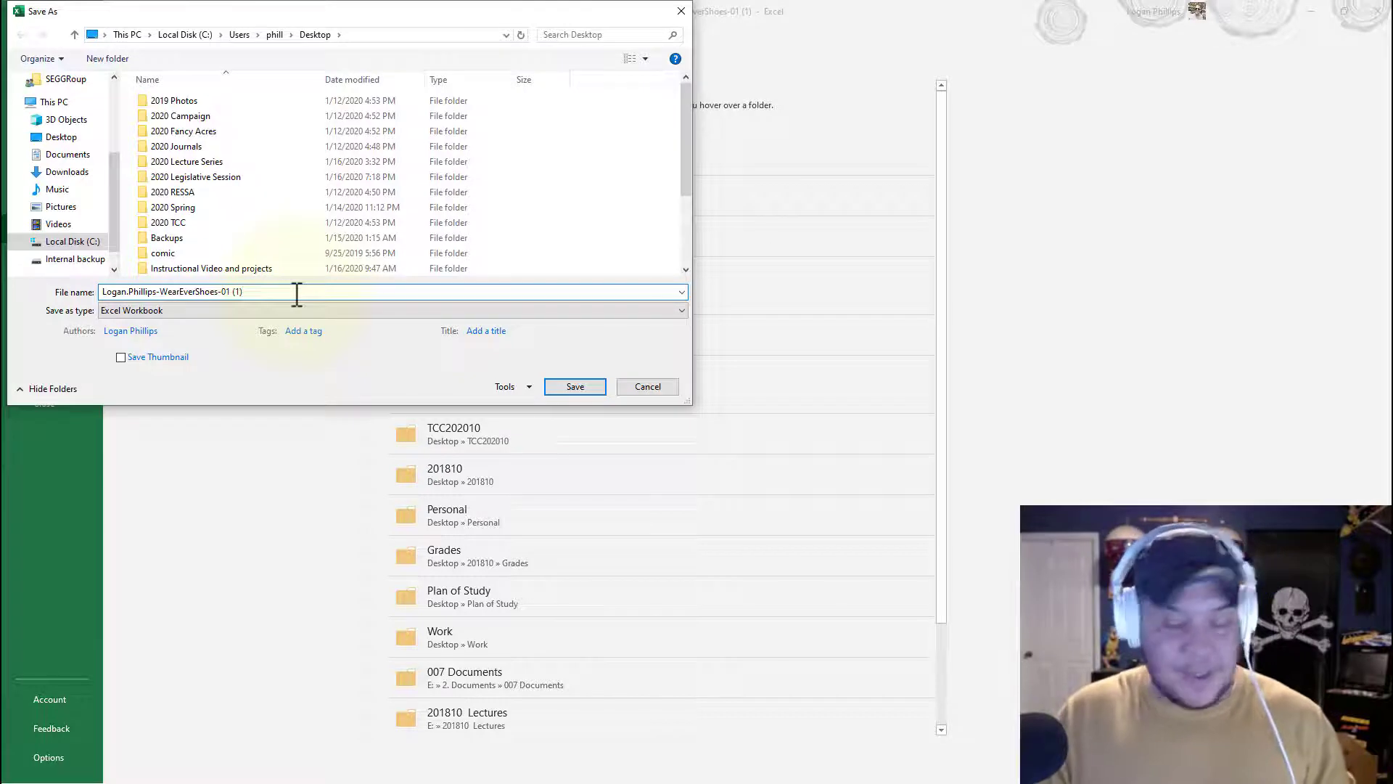
key("BackSpace")
key("BackSpace")
key("BackSpace")
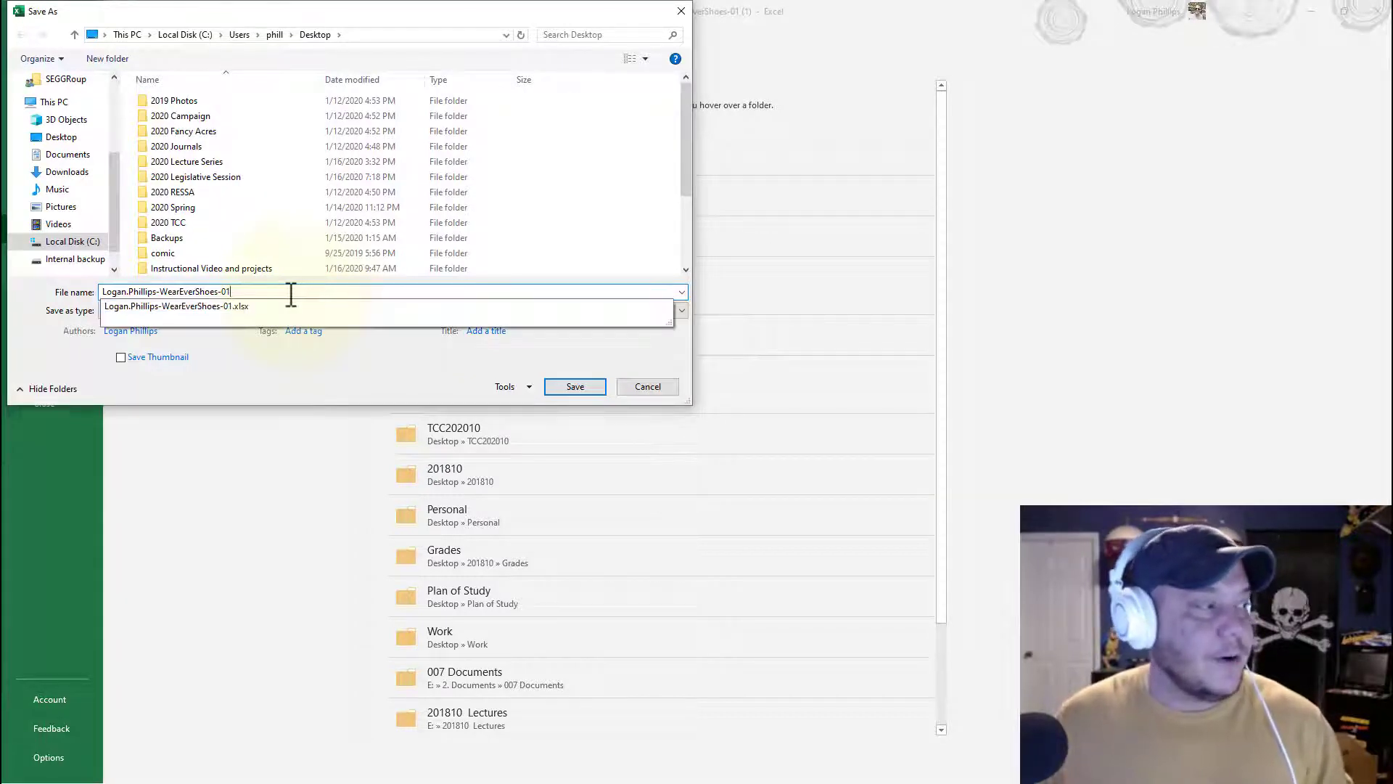
left_click(276, 307)
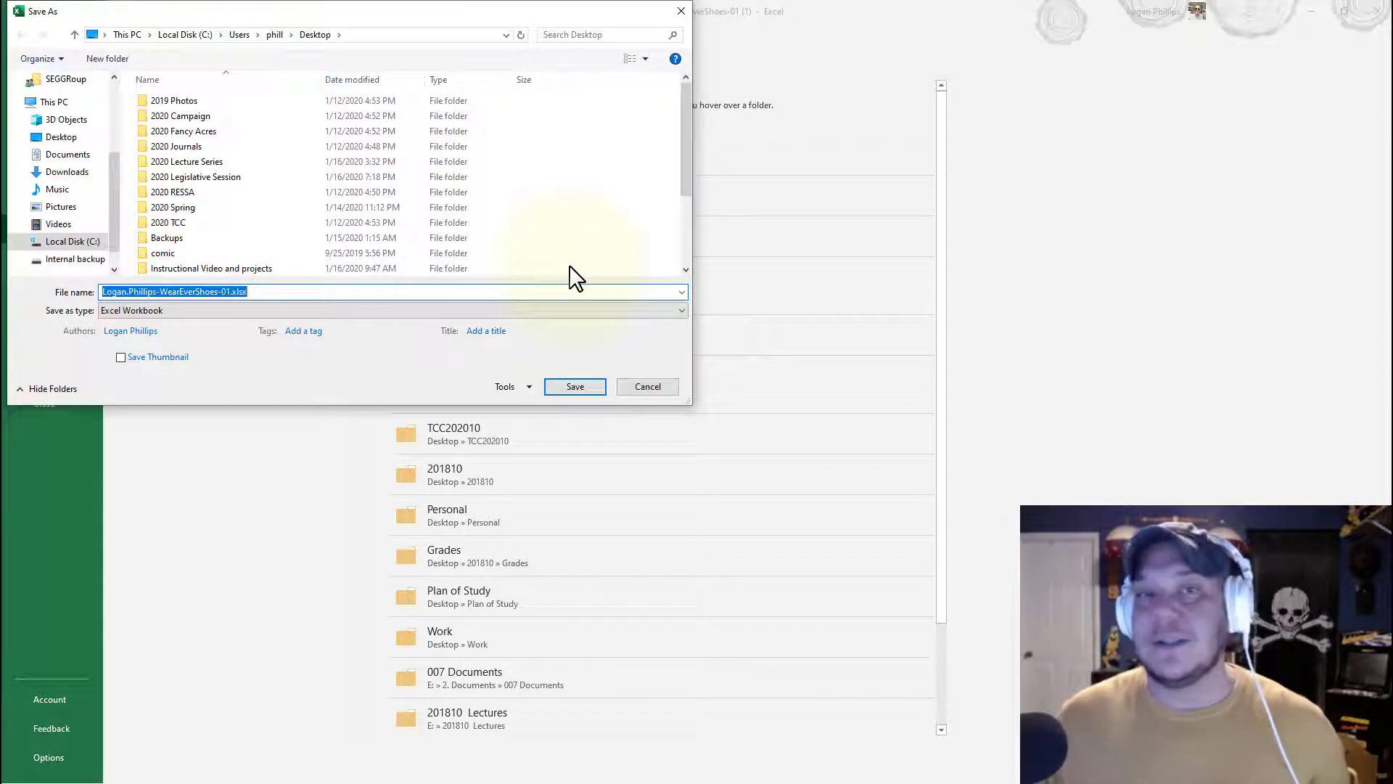
left_click(573, 387)
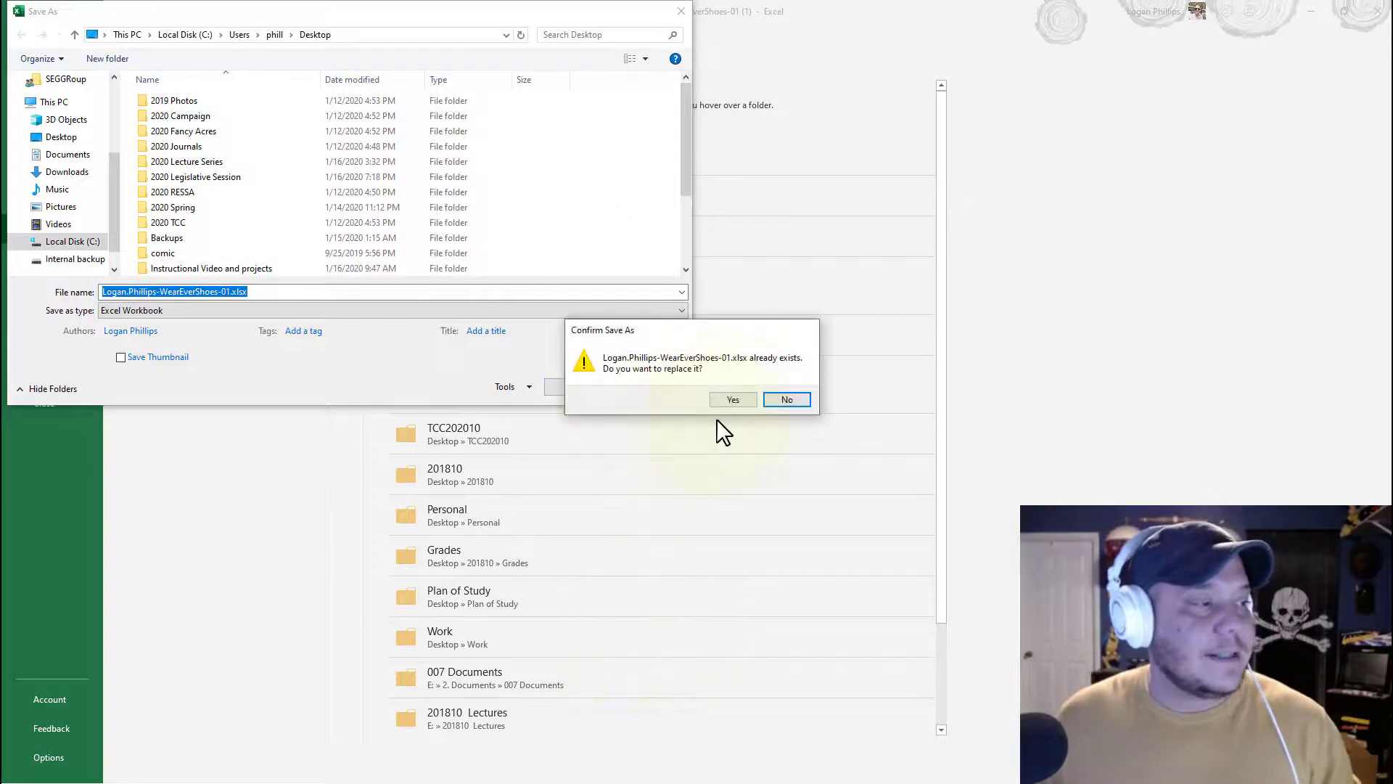
left_click(733, 399)
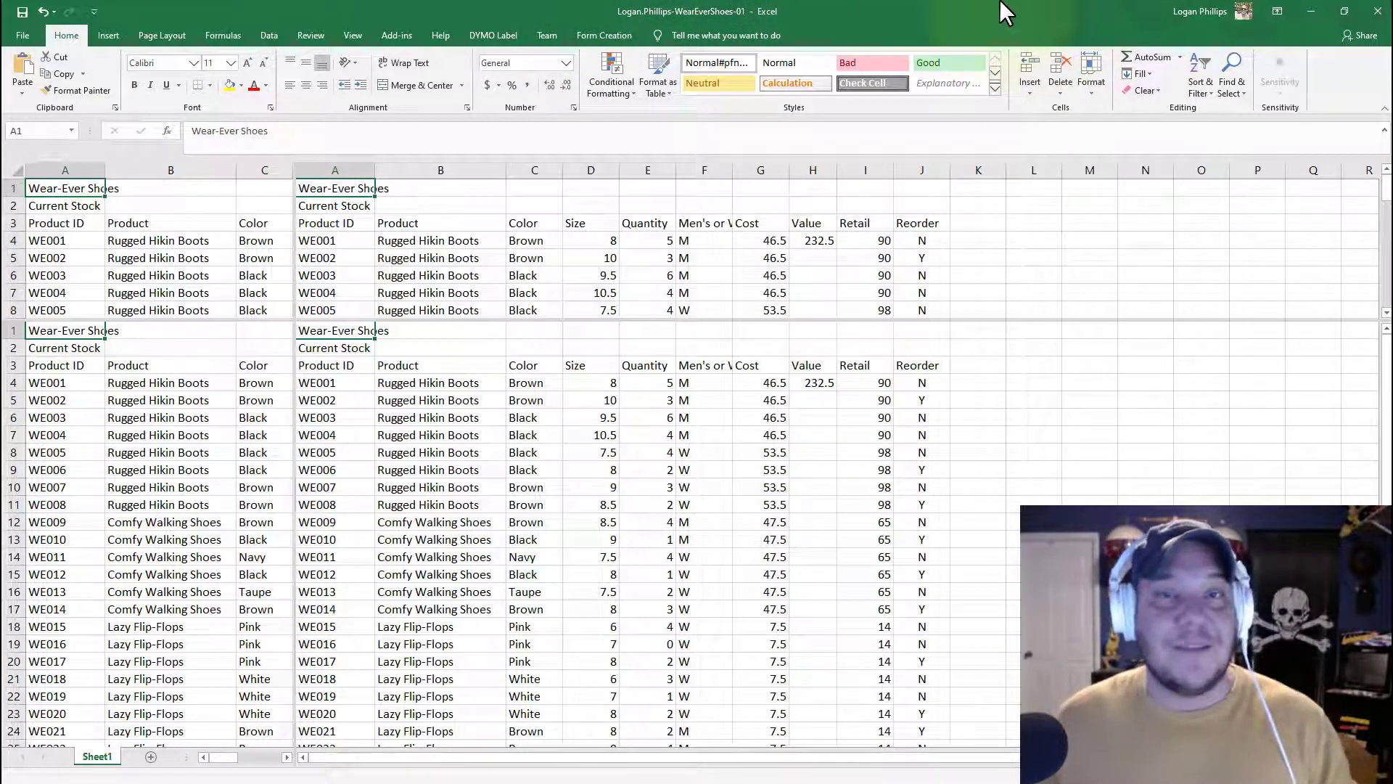
Step: Tick instruction step 1 as completed in the assignment's instruction checklist
left_click(1309, 11)
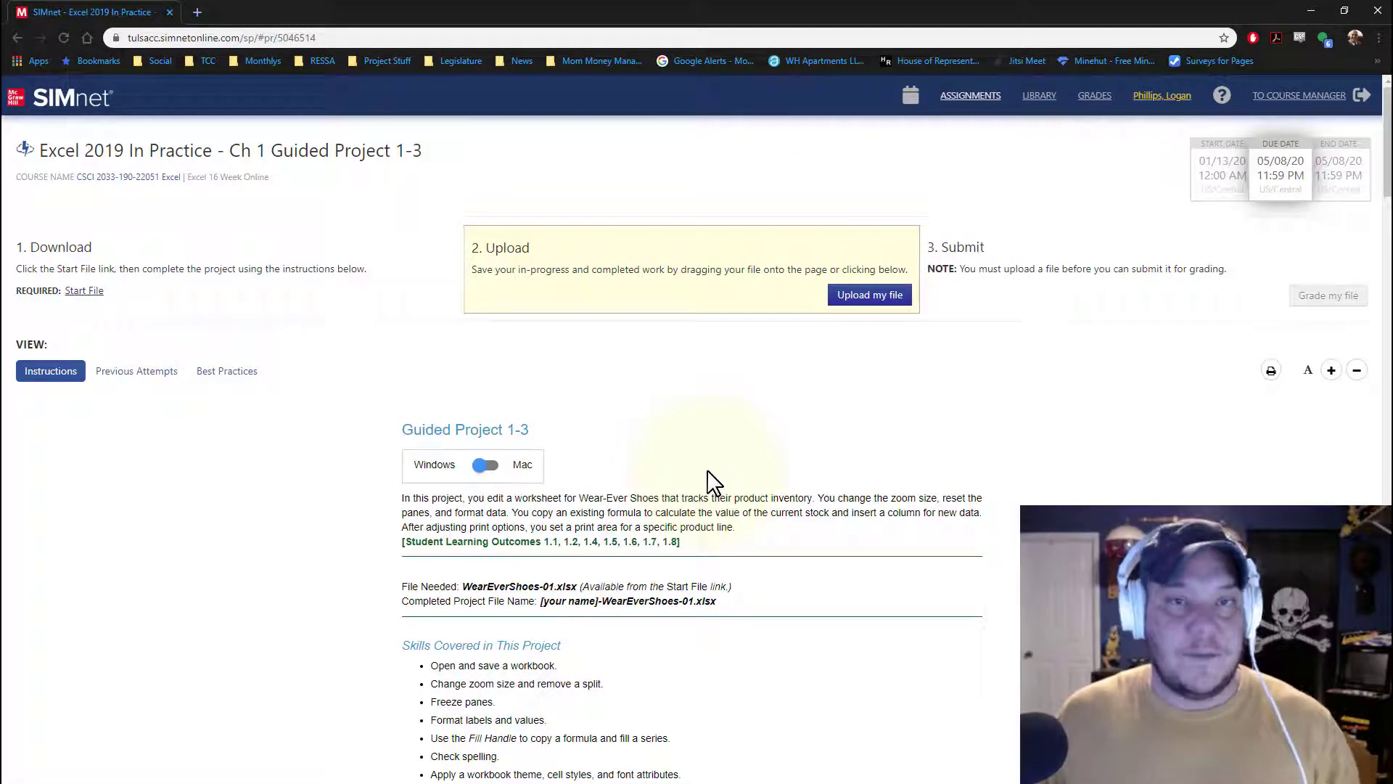
scroll(541, 500, "down", 4)
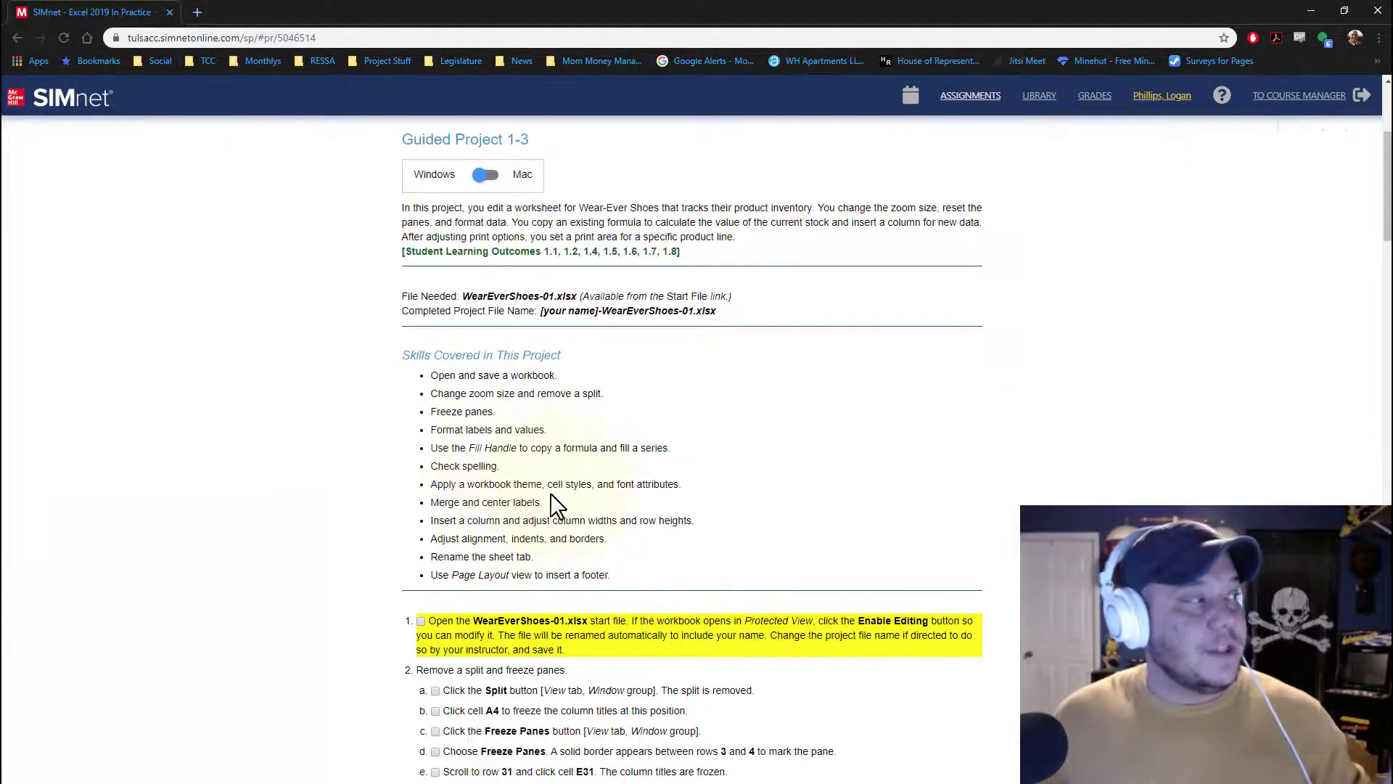
scroll(570, 520, "down", 15)
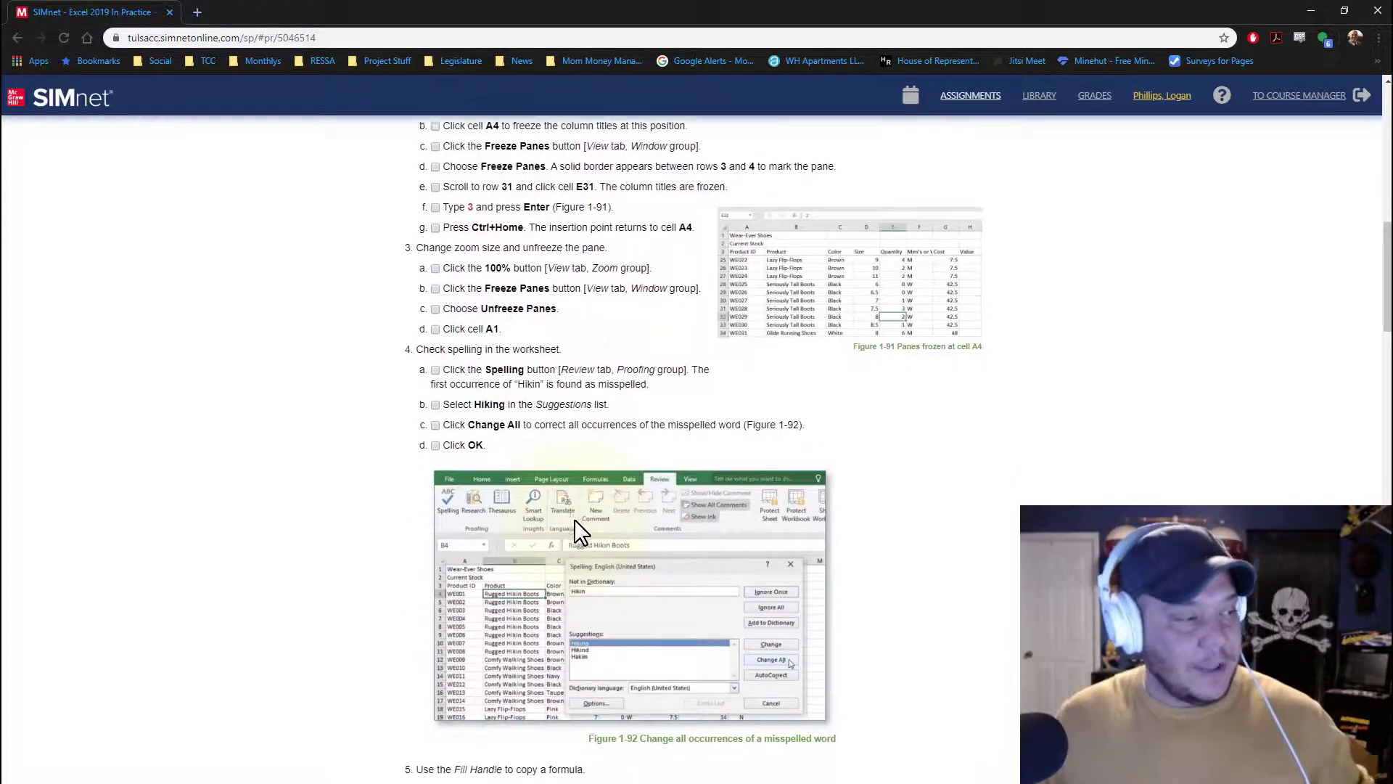
scroll(573, 535, "down", 6)
scroll(580, 540, "up", 20)
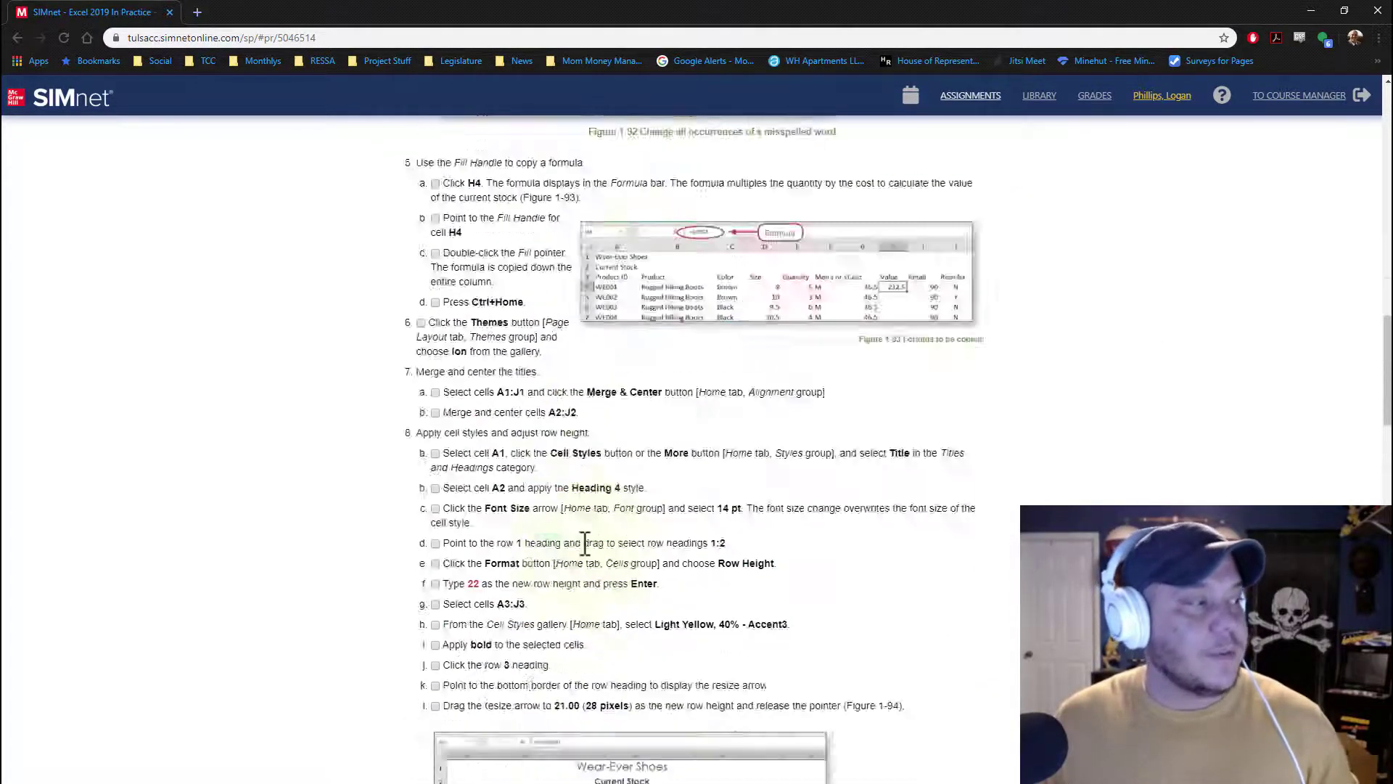
scroll(588, 540, "down", 8)
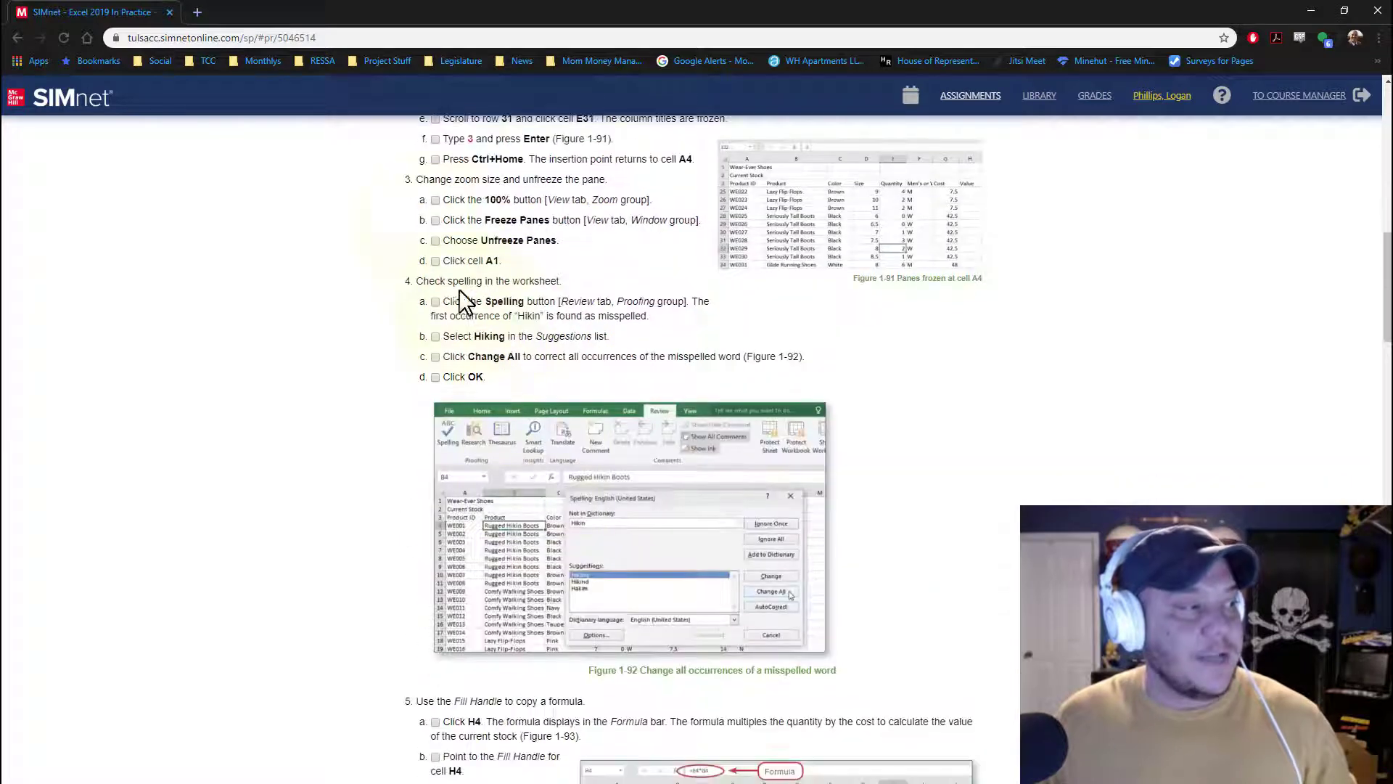
scroll(373, 301, "up", 5)
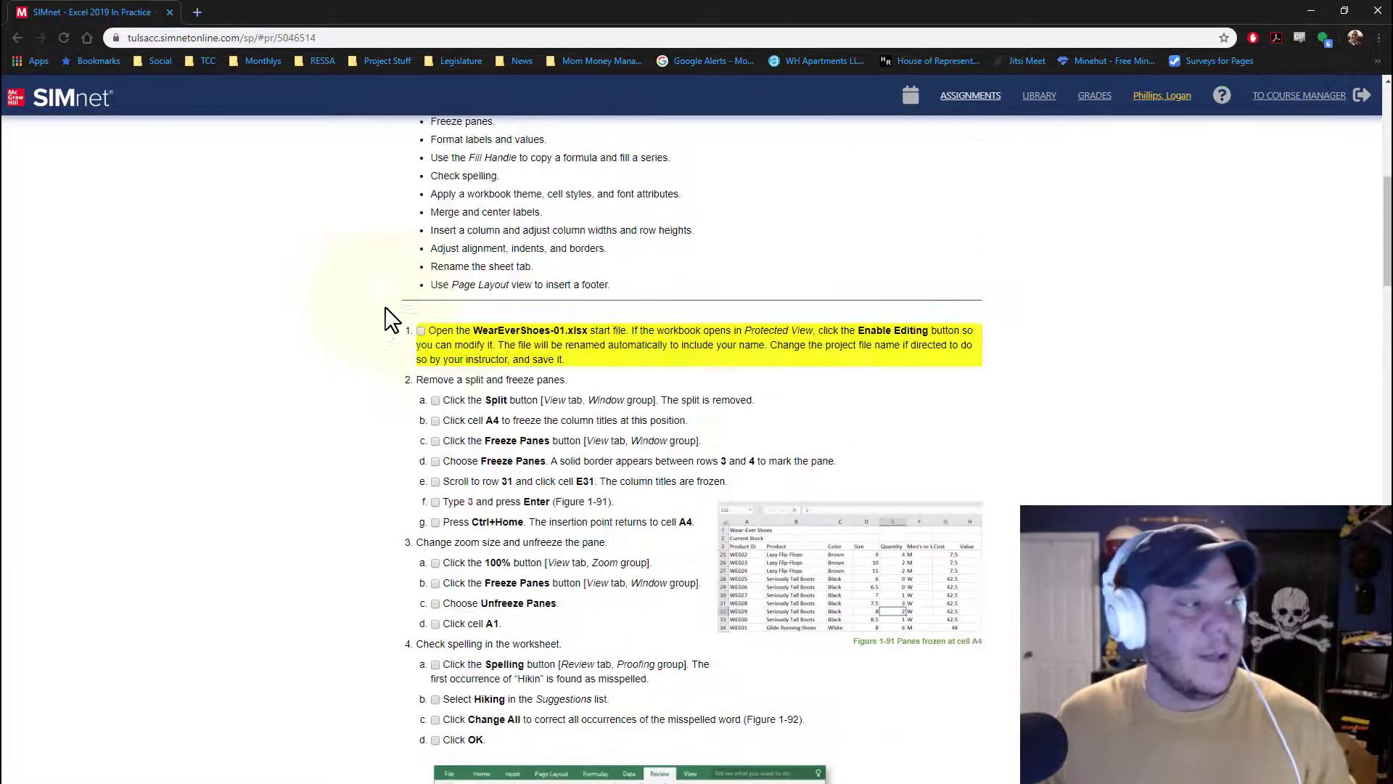
left_click(421, 331)
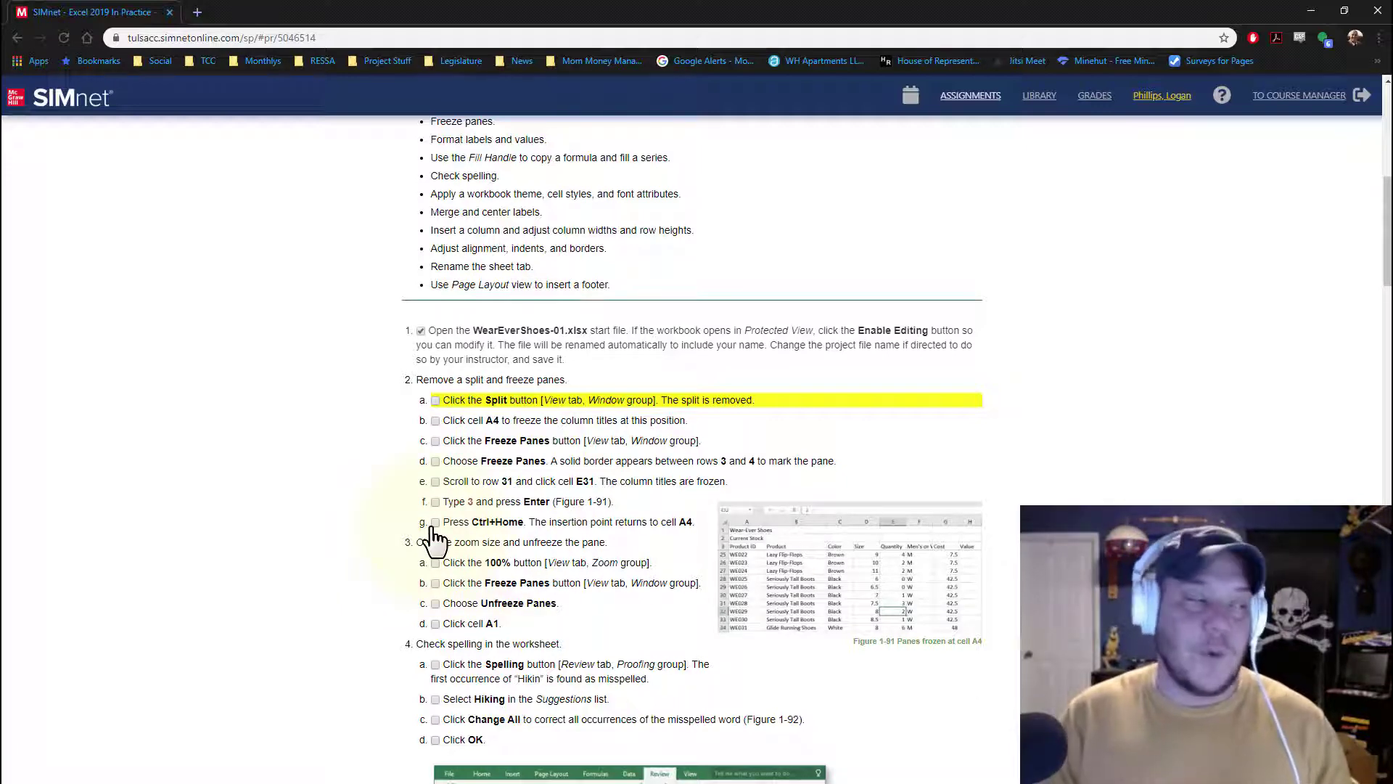
scroll(439, 500, "up", 8)
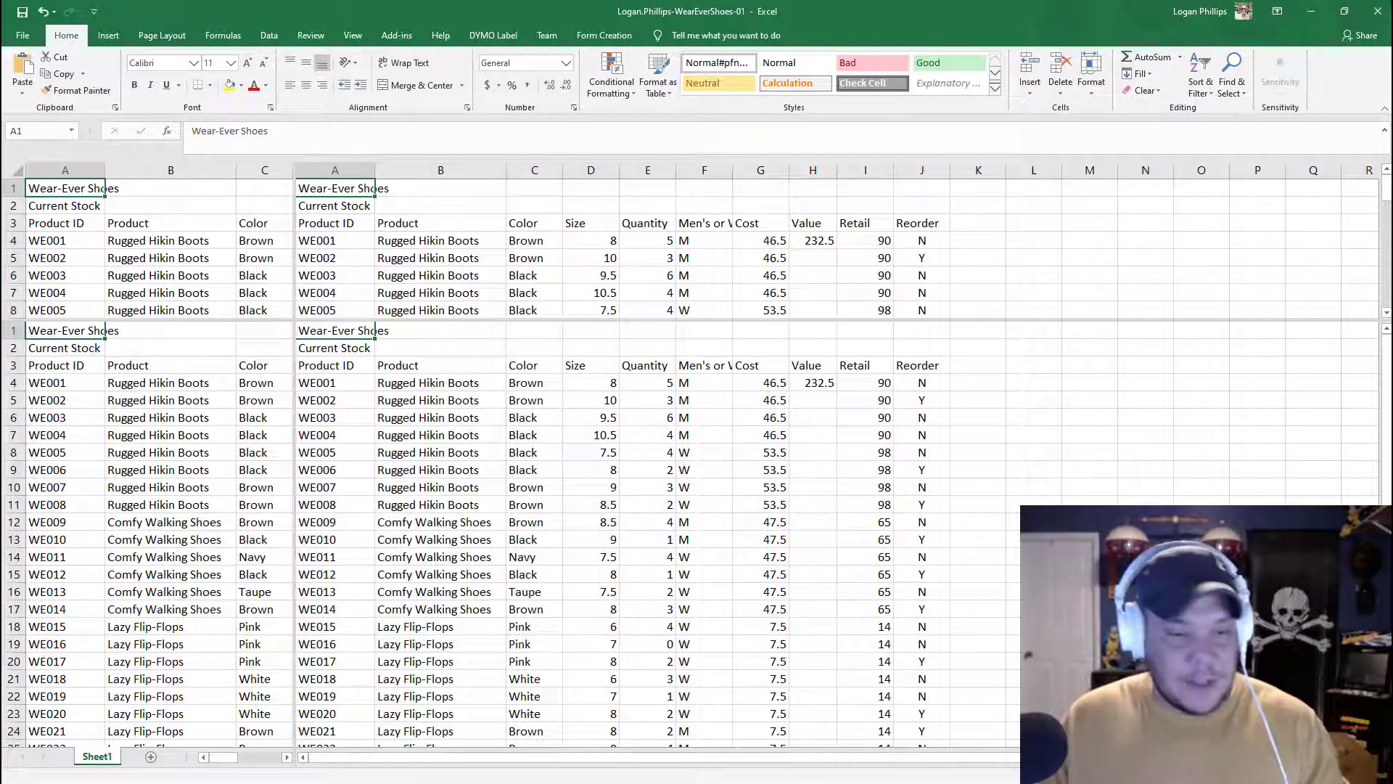
key("alt+Tab")
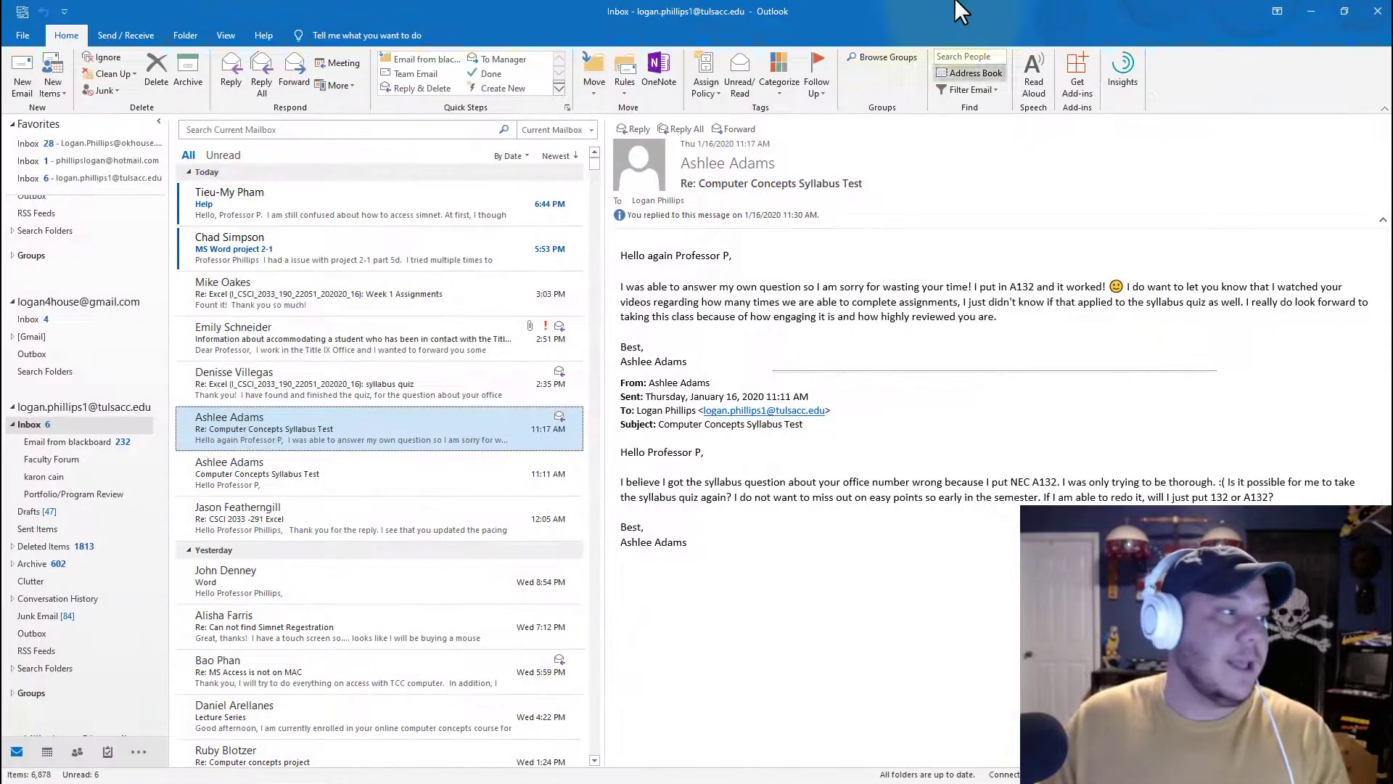
left_click(1309, 11)
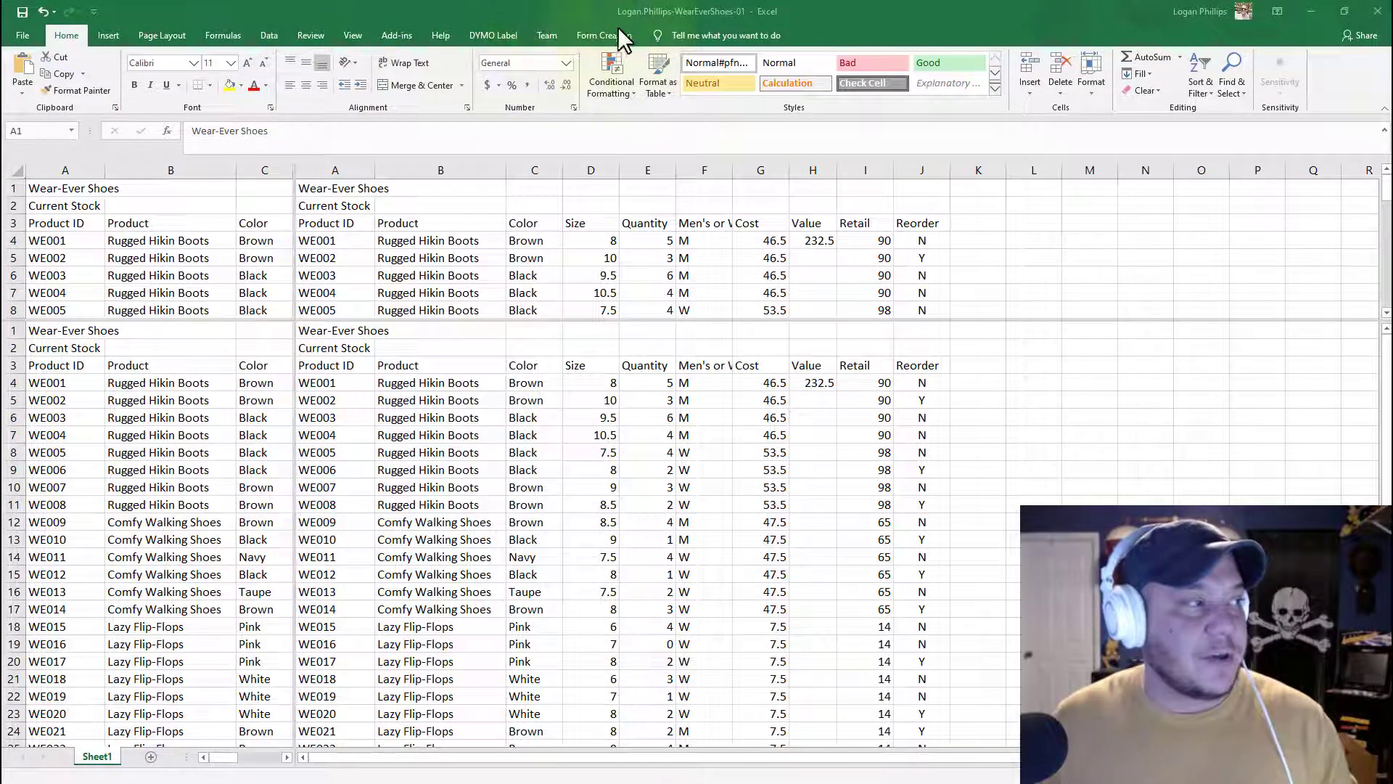
left_click(444, 34)
left_click(66, 35)
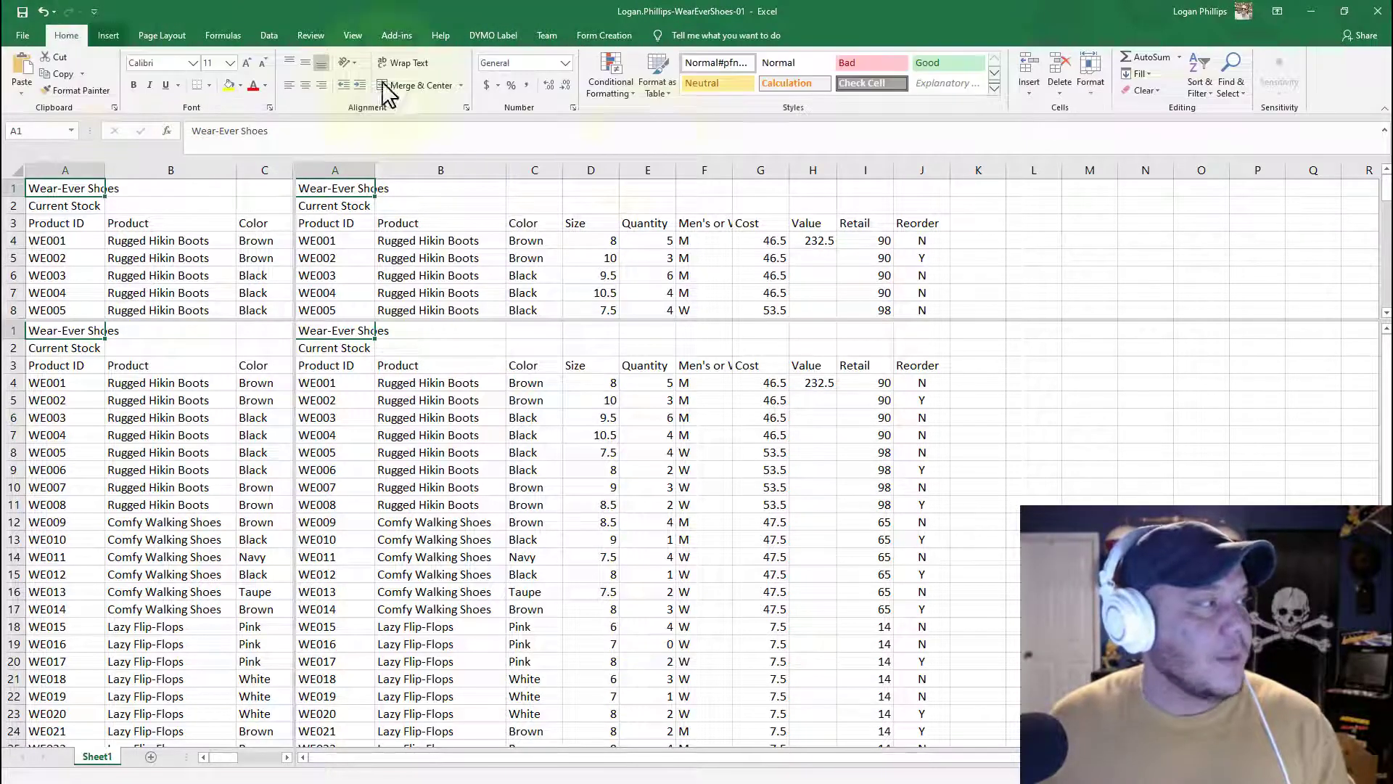
left_click(271, 34)
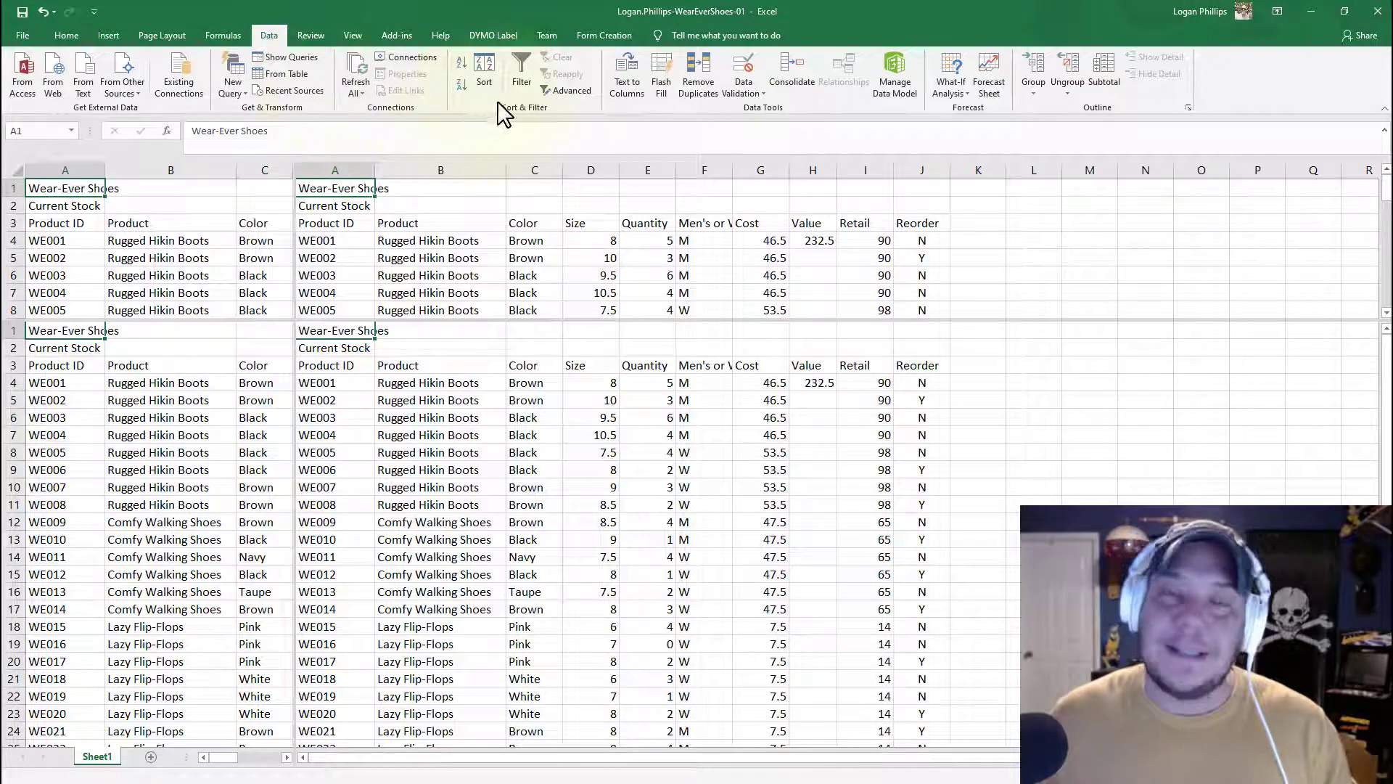
left_click(66, 35)
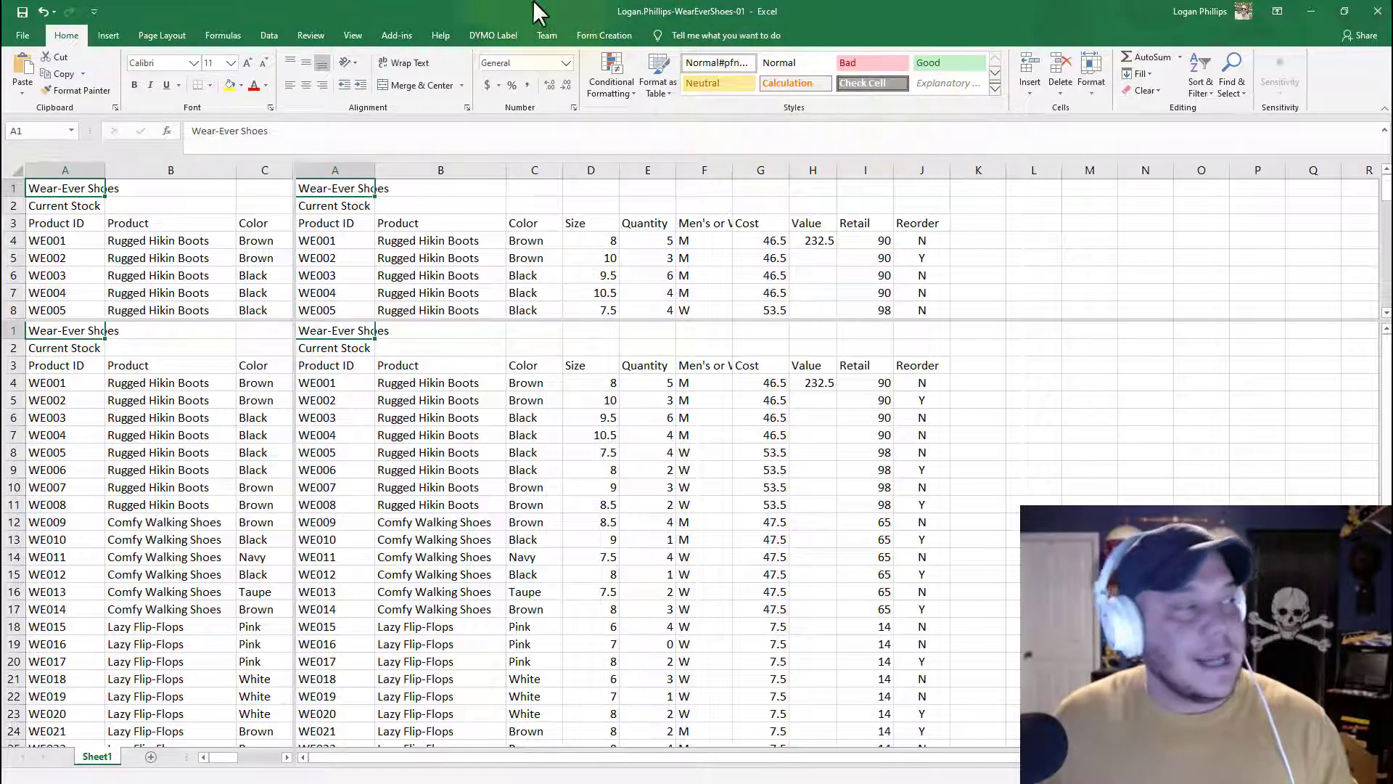
left_click(574, 109)
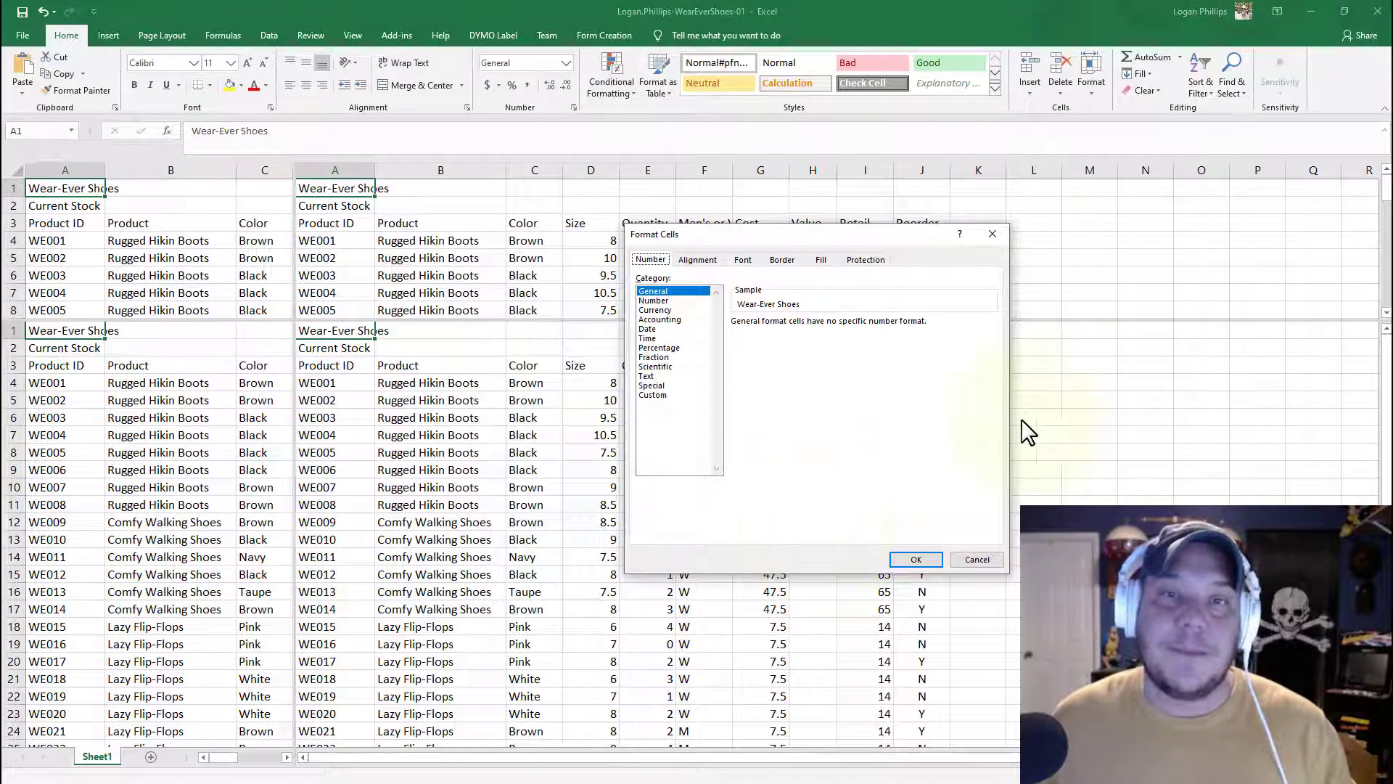
left_click(980, 560)
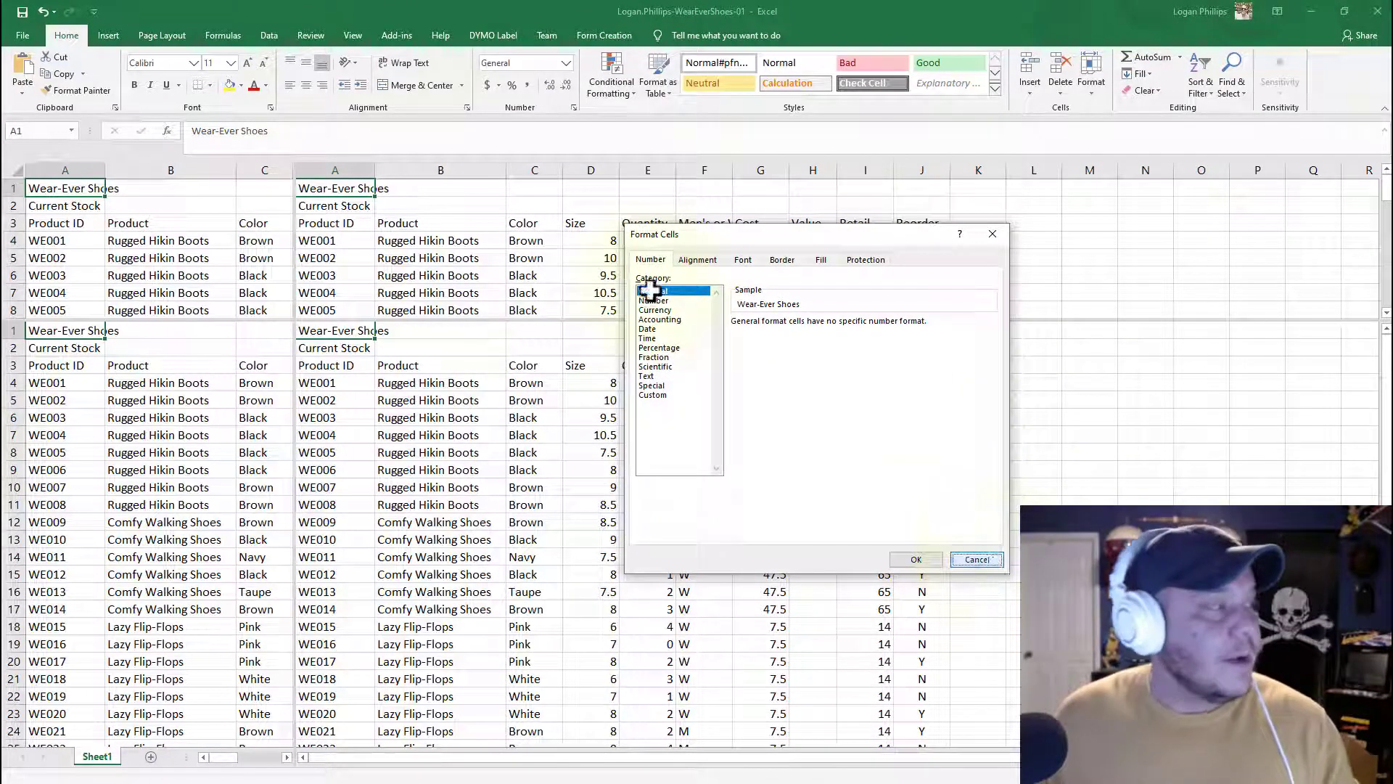
left_click(23, 37)
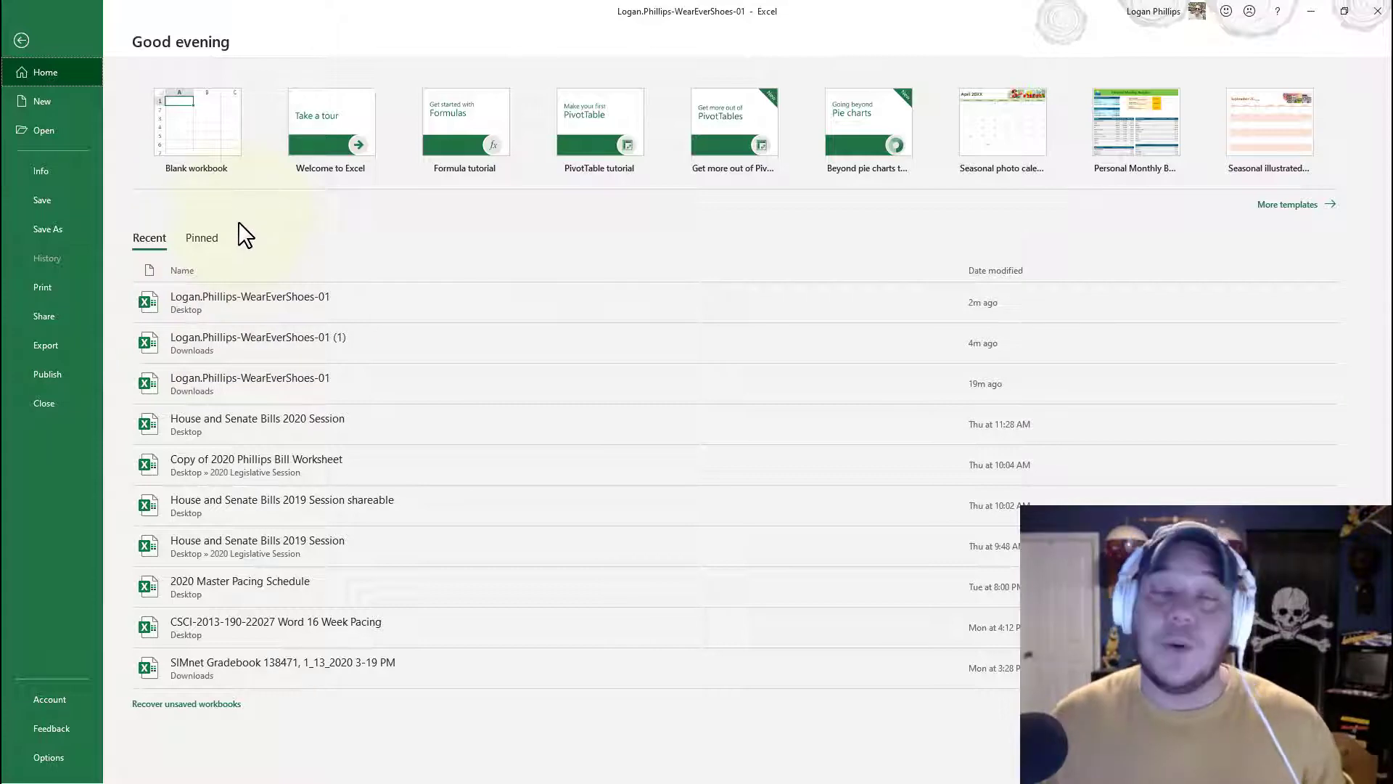
left_click(20, 40)
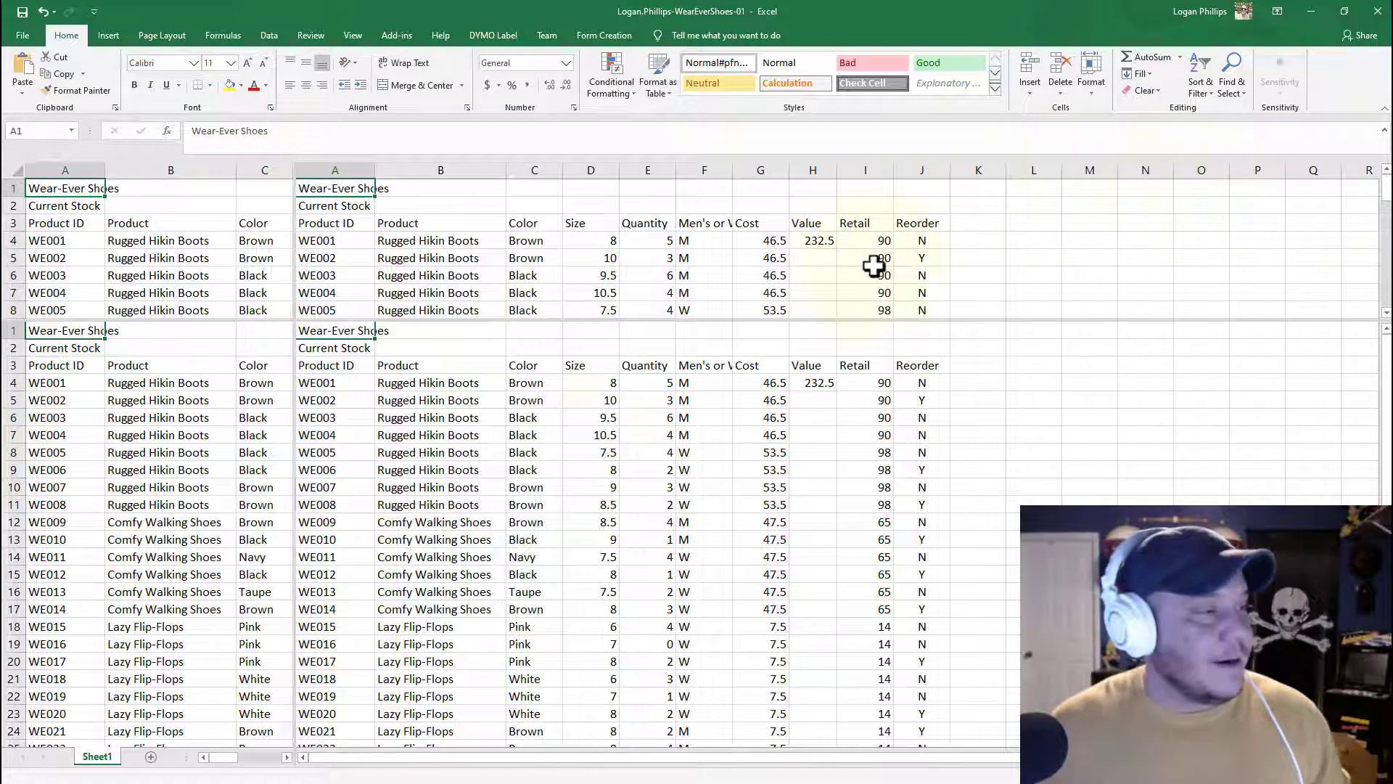
Step: Scroll through the split worksheet panes, then remove the window split
left_click(573, 332)
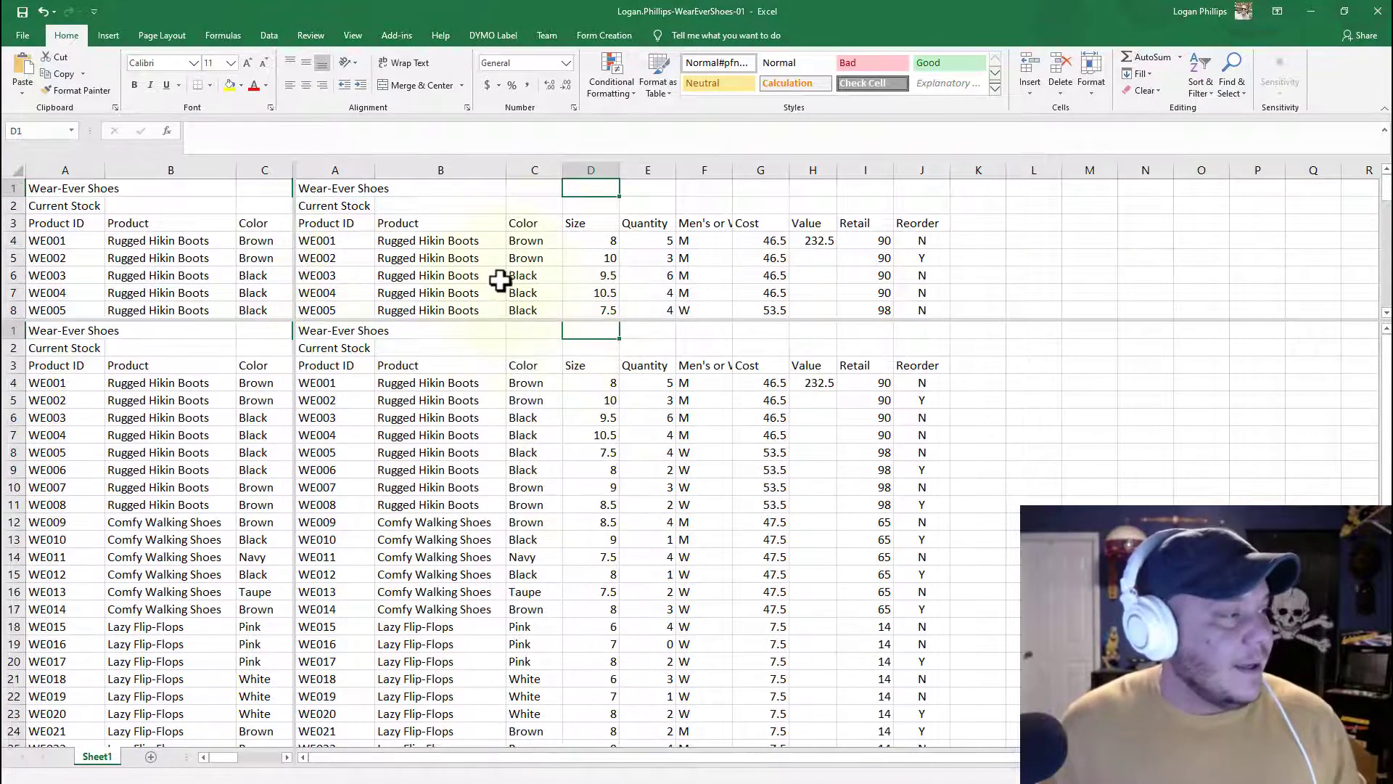
scroll(464, 355, "down", 6)
scroll(409, 385, "up", 6)
left_click(410, 258)
scroll(410, 258, "down", 7)
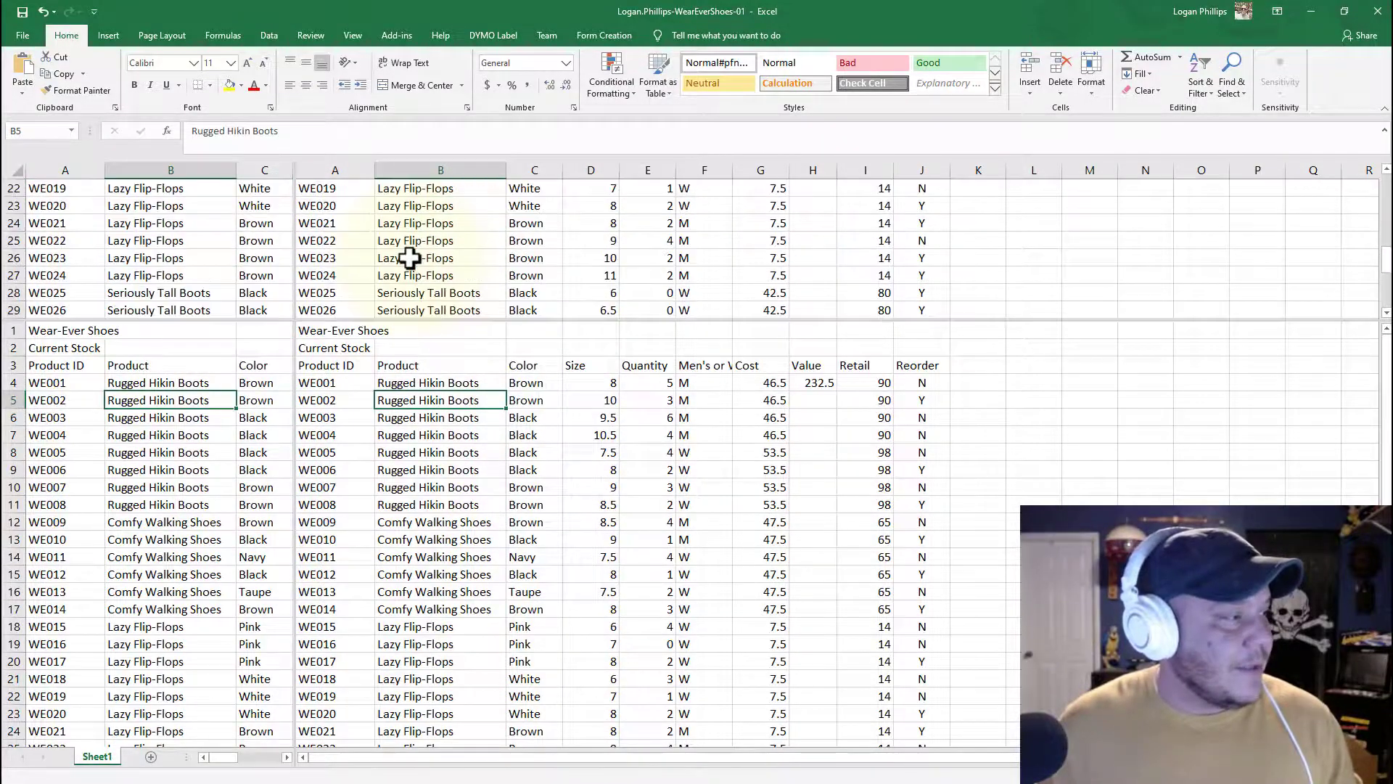
scroll(392, 334, "up", 6)
mouse_move(230, 758)
left_mouse_down()
mouse_move(246, 765)
mouse_move(228, 756)
left_mouse_up()
mouse_move(349, 754)
left_mouse_down()
mouse_move(599, 751)
mouse_move(327, 760)
left_mouse_up()
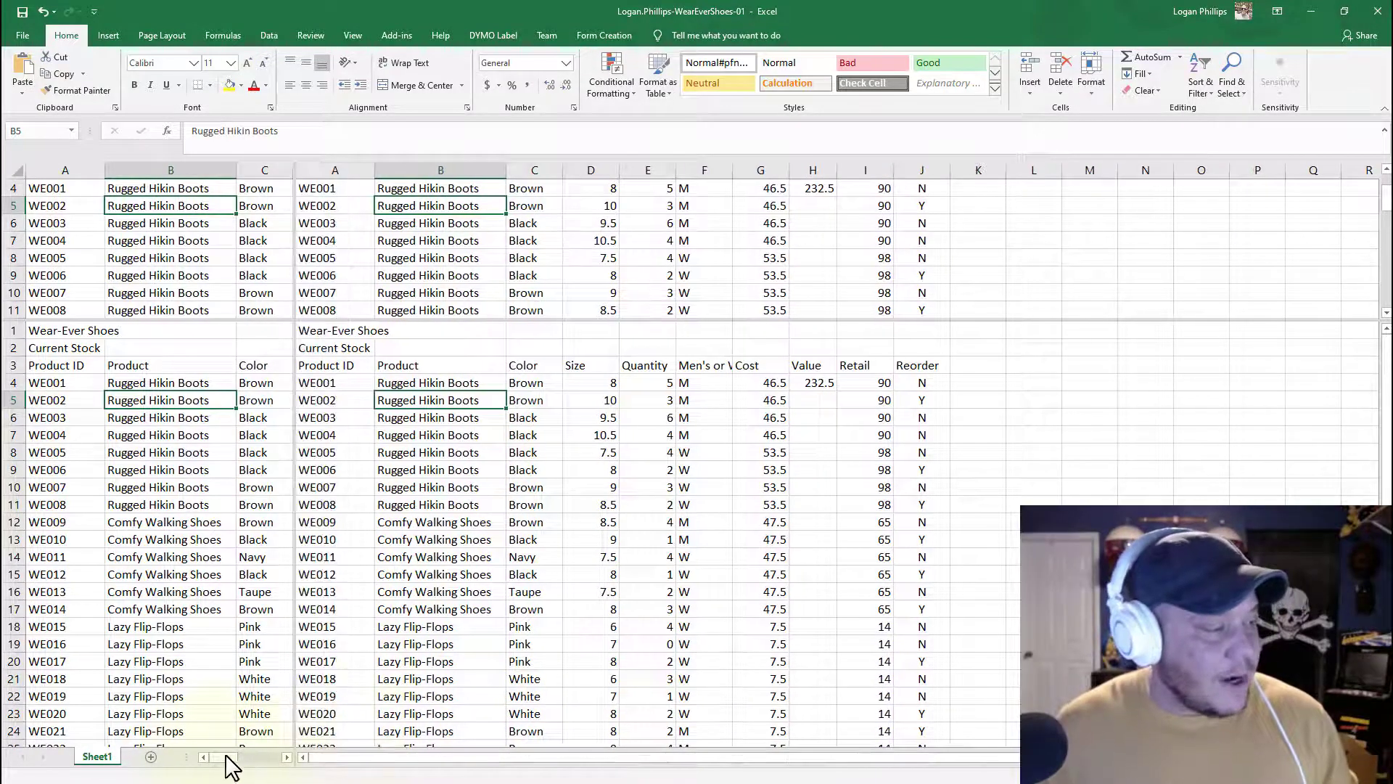
left_click(432, 628)
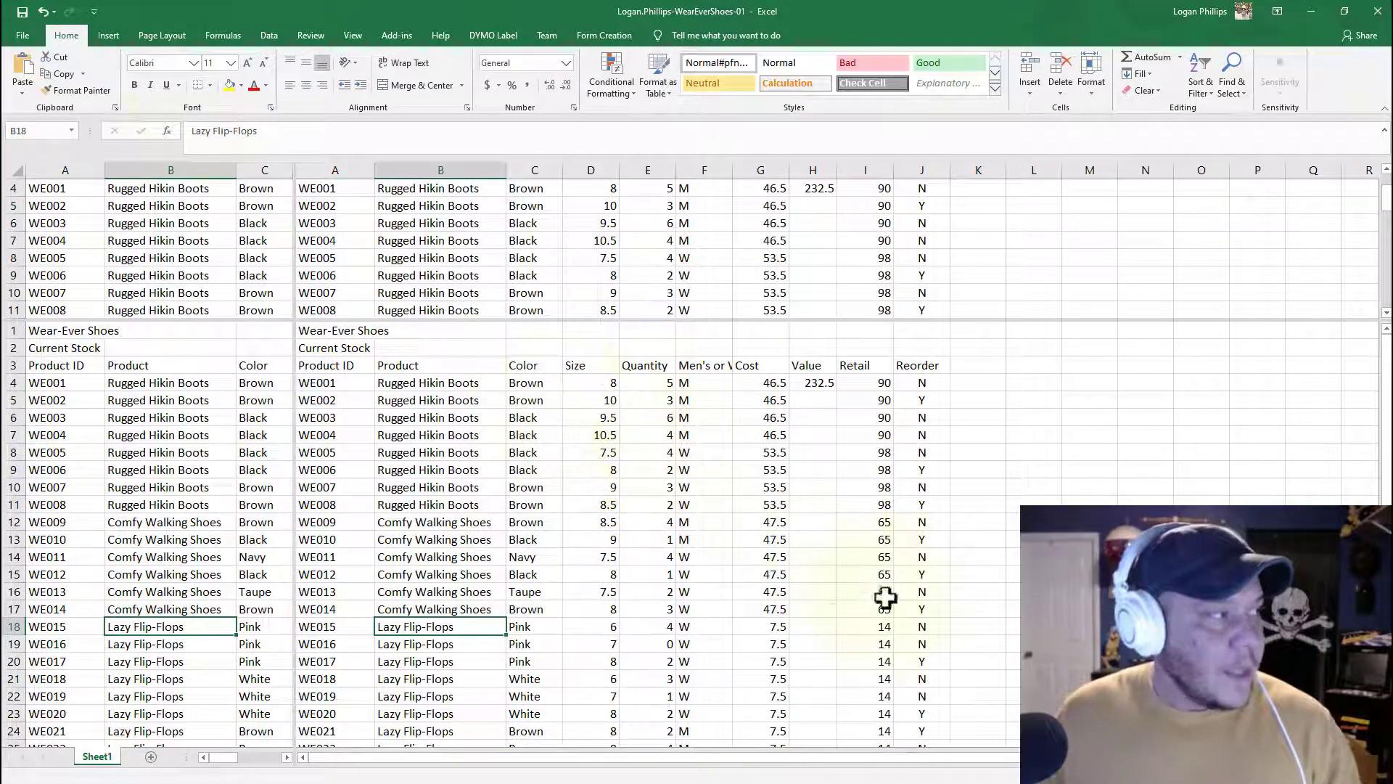
left_click(353, 36)
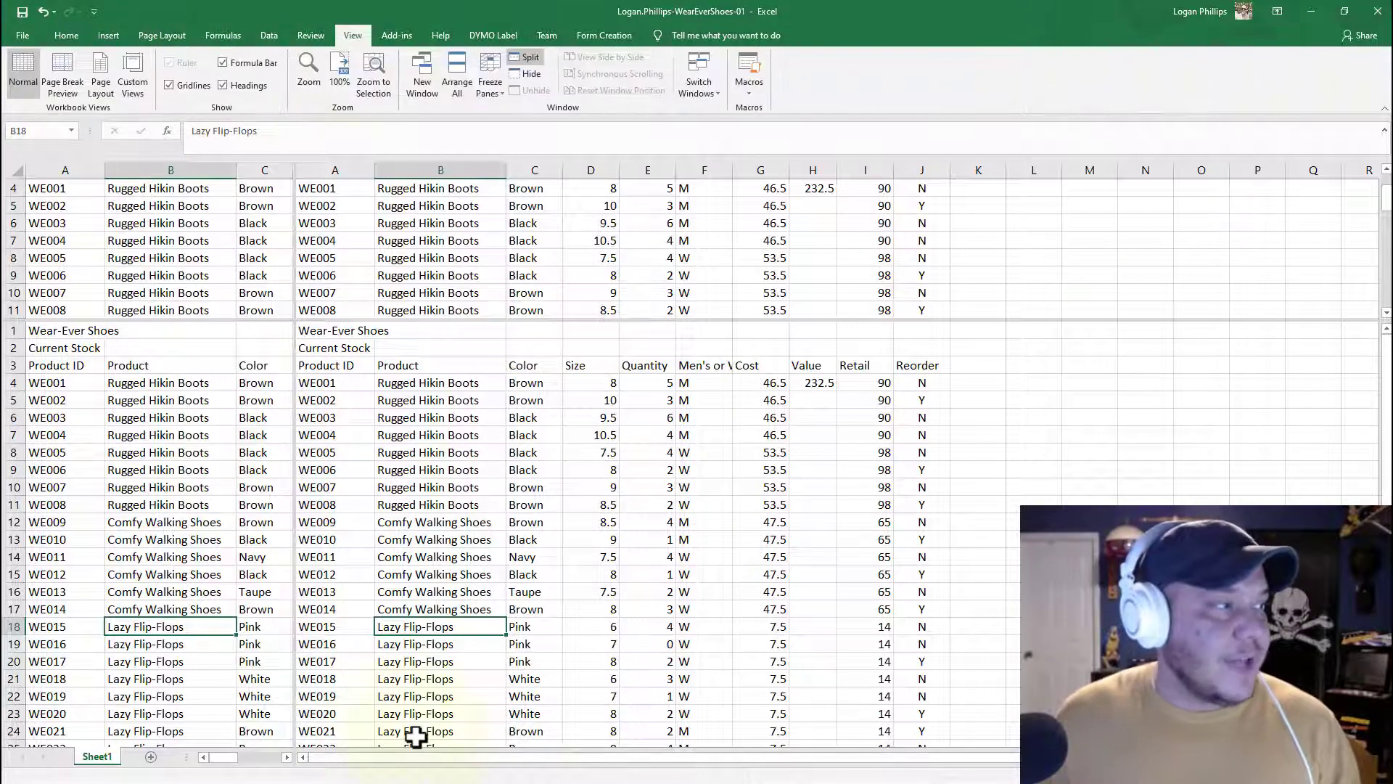
left_click(536, 59)
Step: Select cell A4 and freeze panes there so the title and heading rows stay visible
left_click(377, 485)
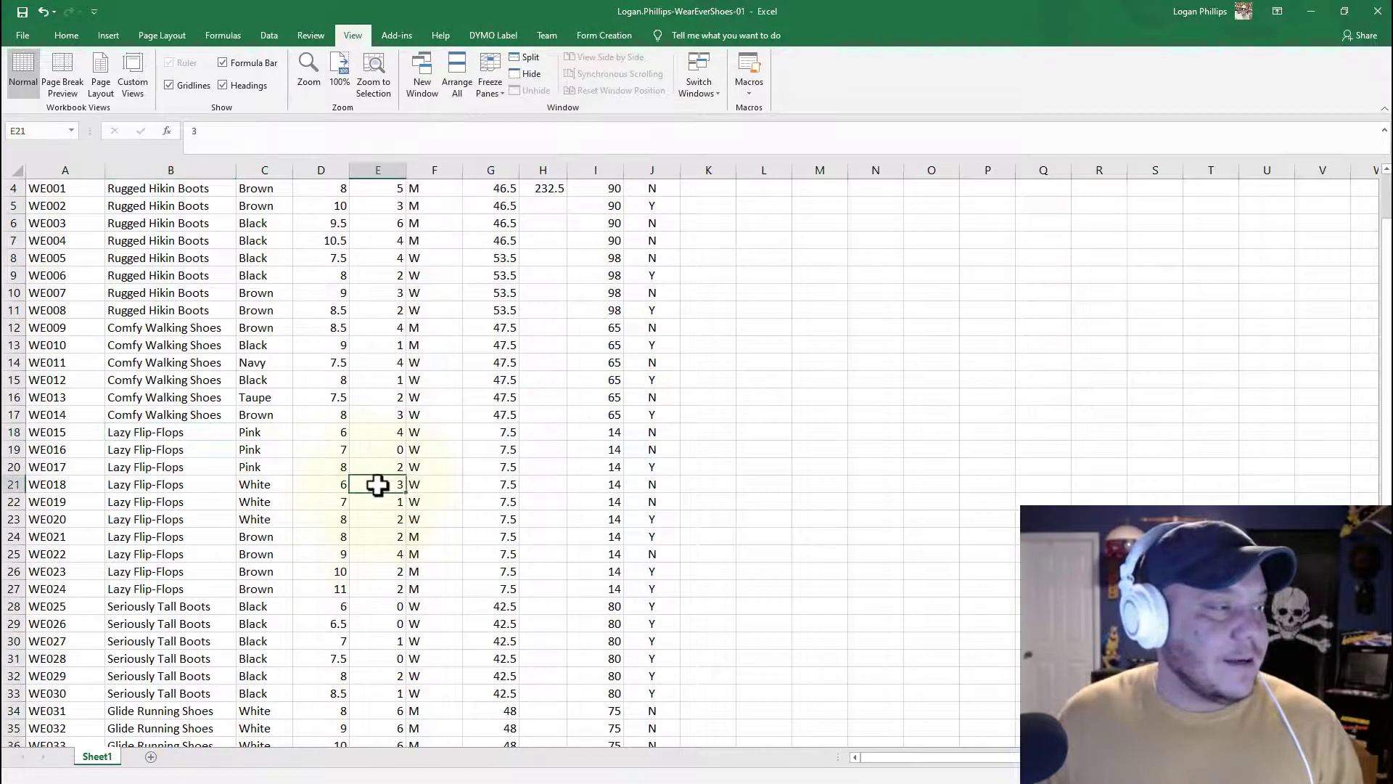
scroll(378, 485, "up", 1)
scroll(382, 435, "down", 11)
scroll(386, 447, "up", 11)
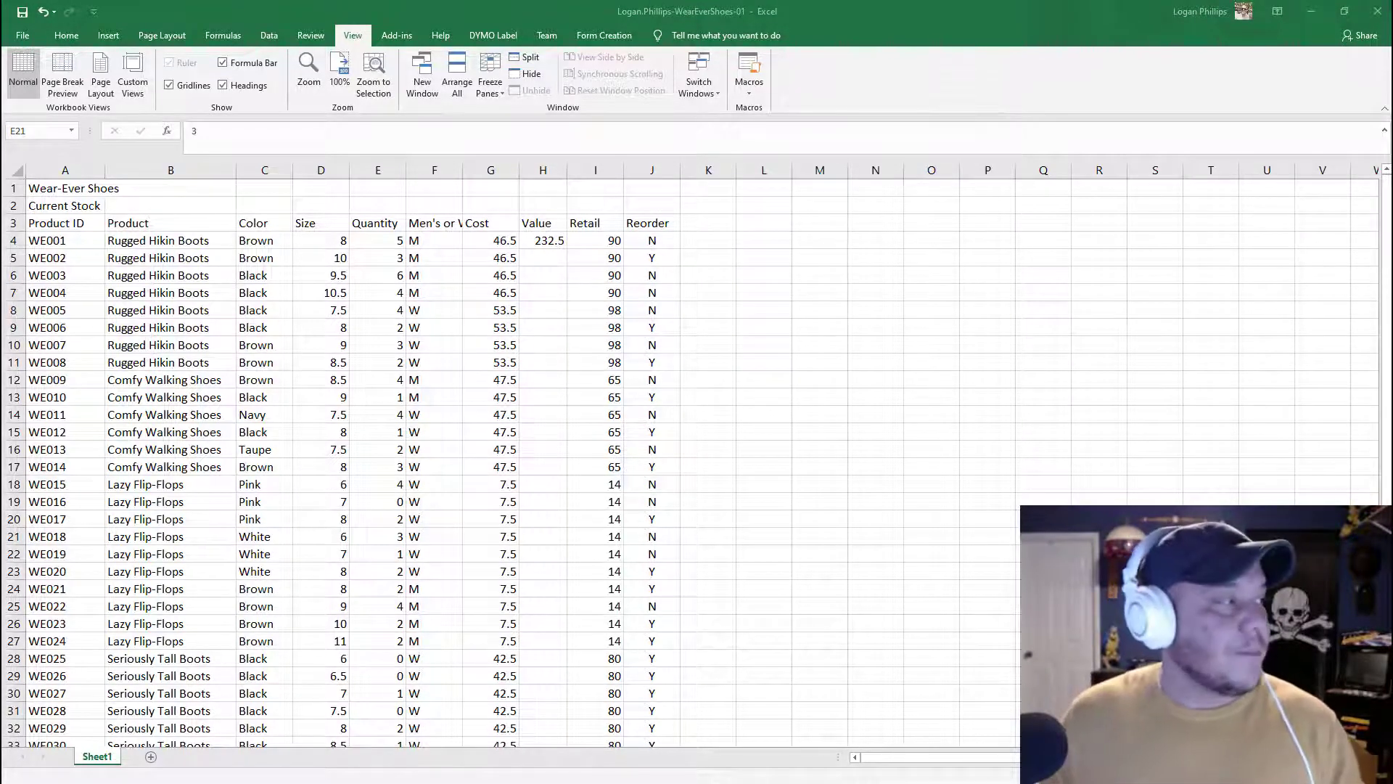
left_click(61, 168)
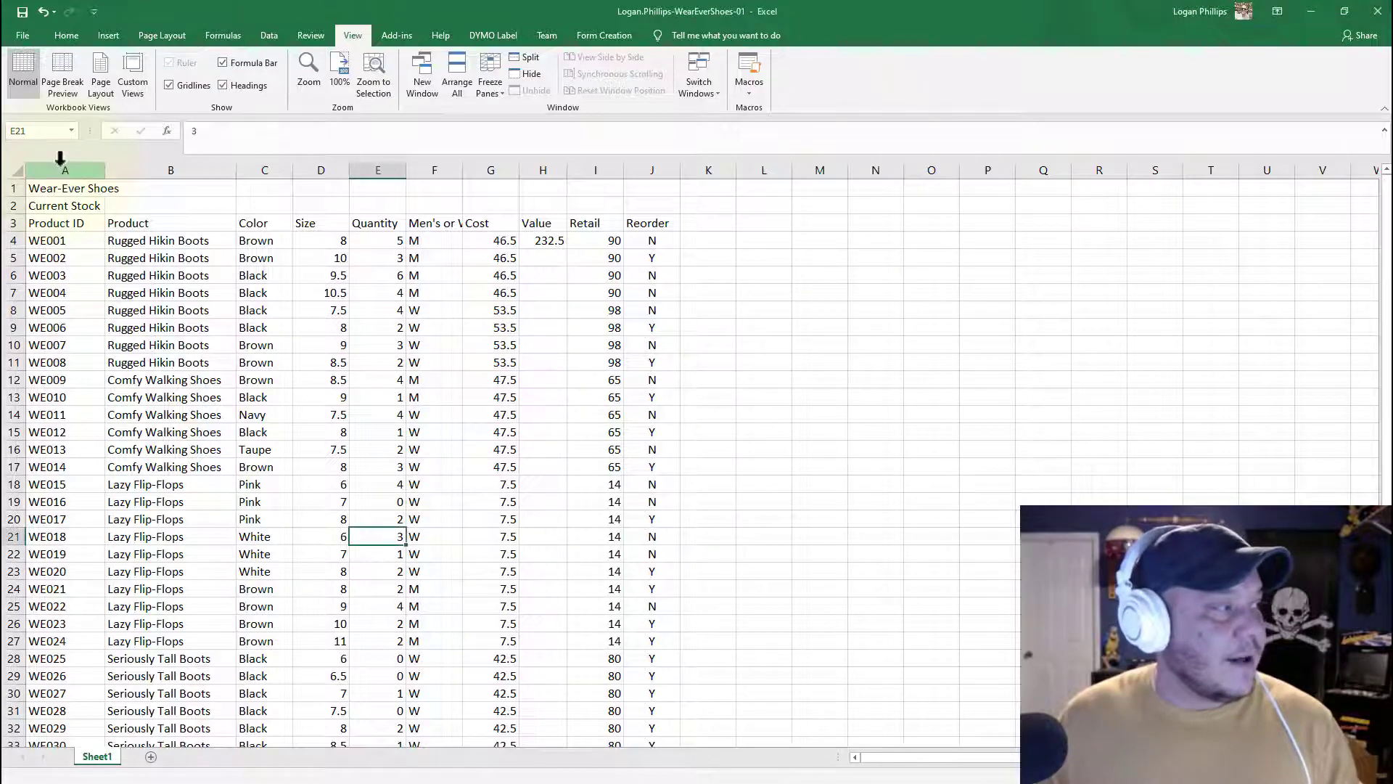
left_click(38, 243)
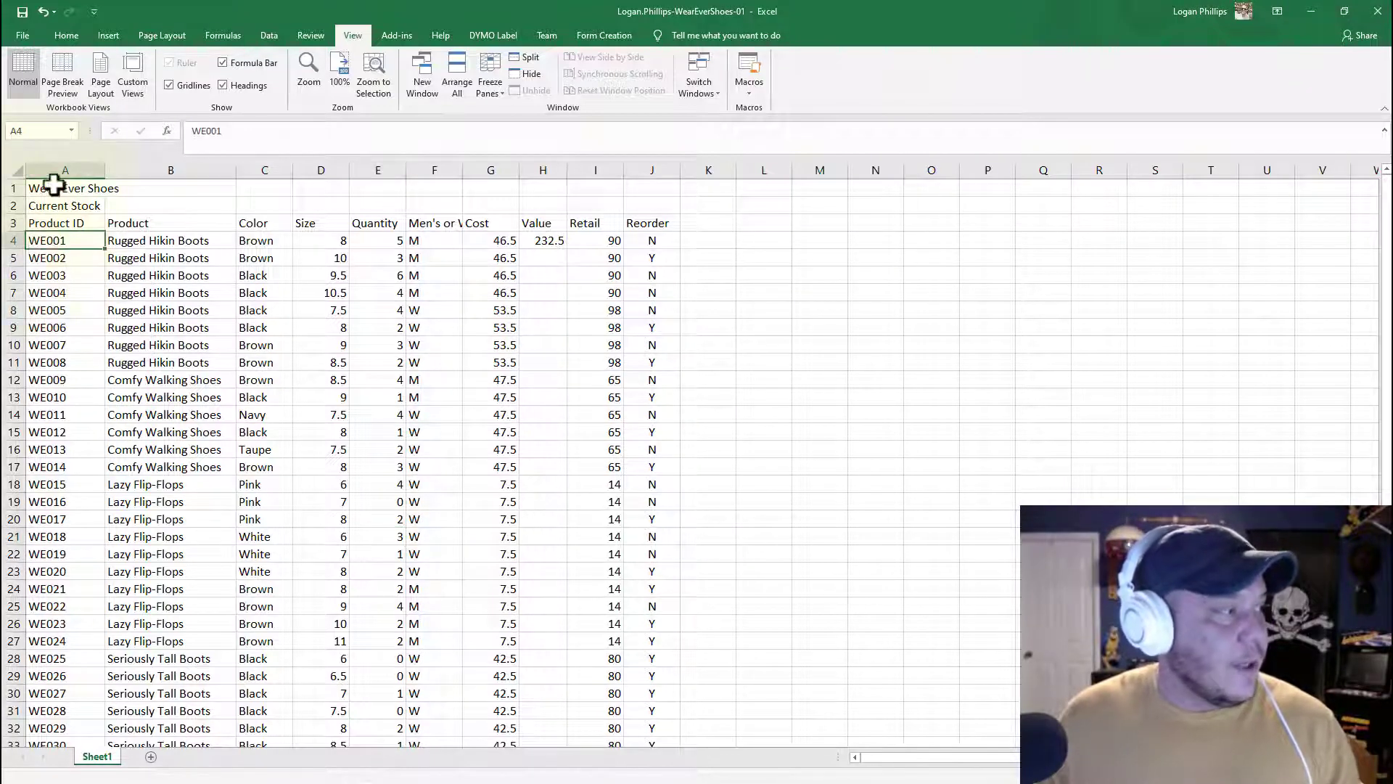
left_click(250, 261)
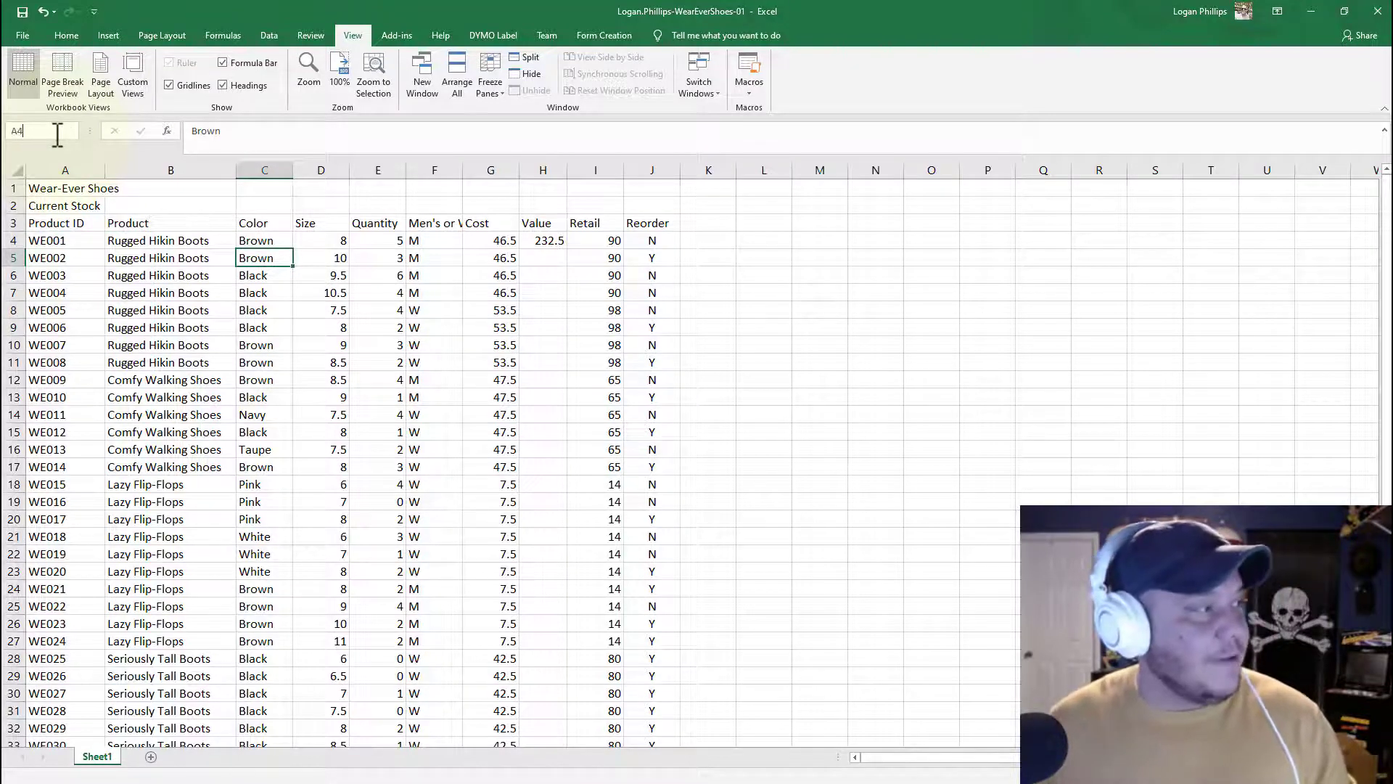
left_click(57, 133)
type("A4")
key("Return")
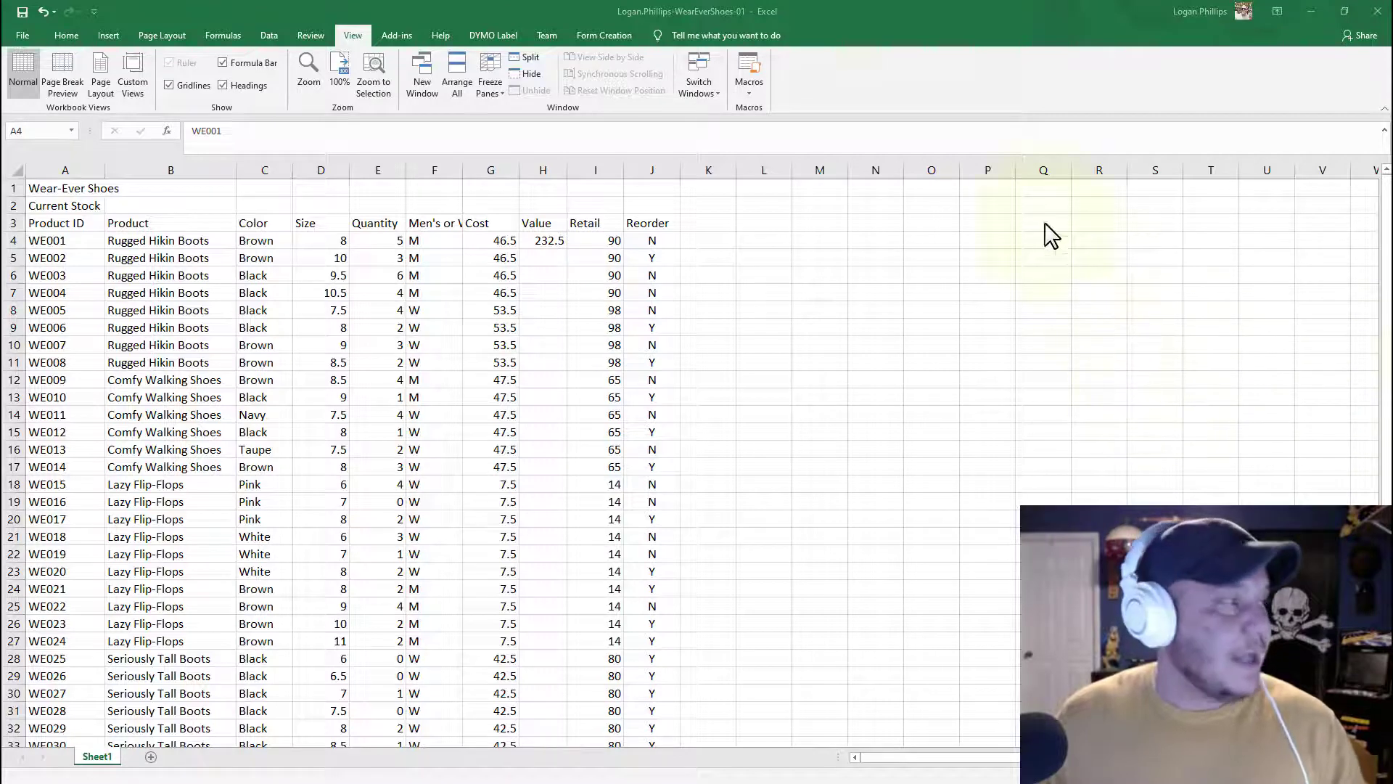
left_click(355, 29)
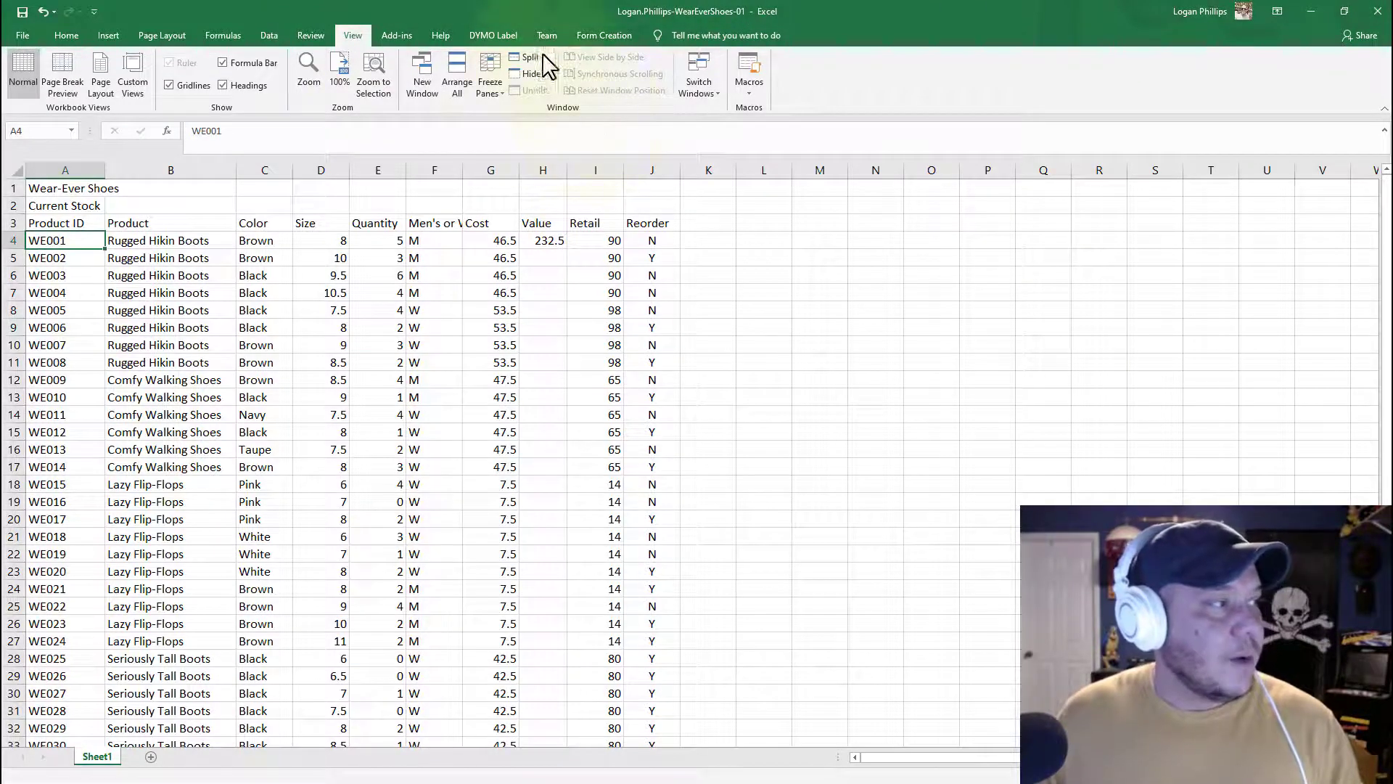
left_click(487, 84)
left_click(496, 63)
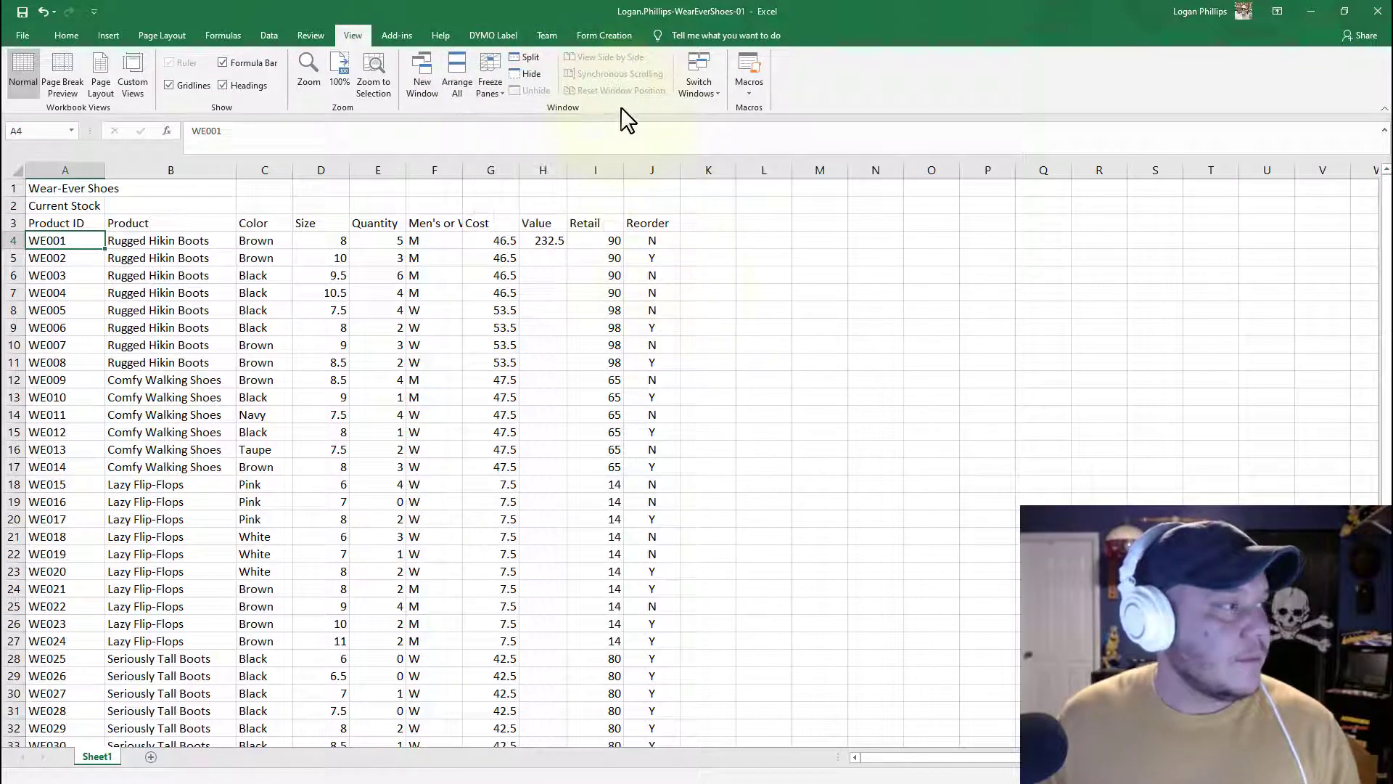
left_click(490, 65)
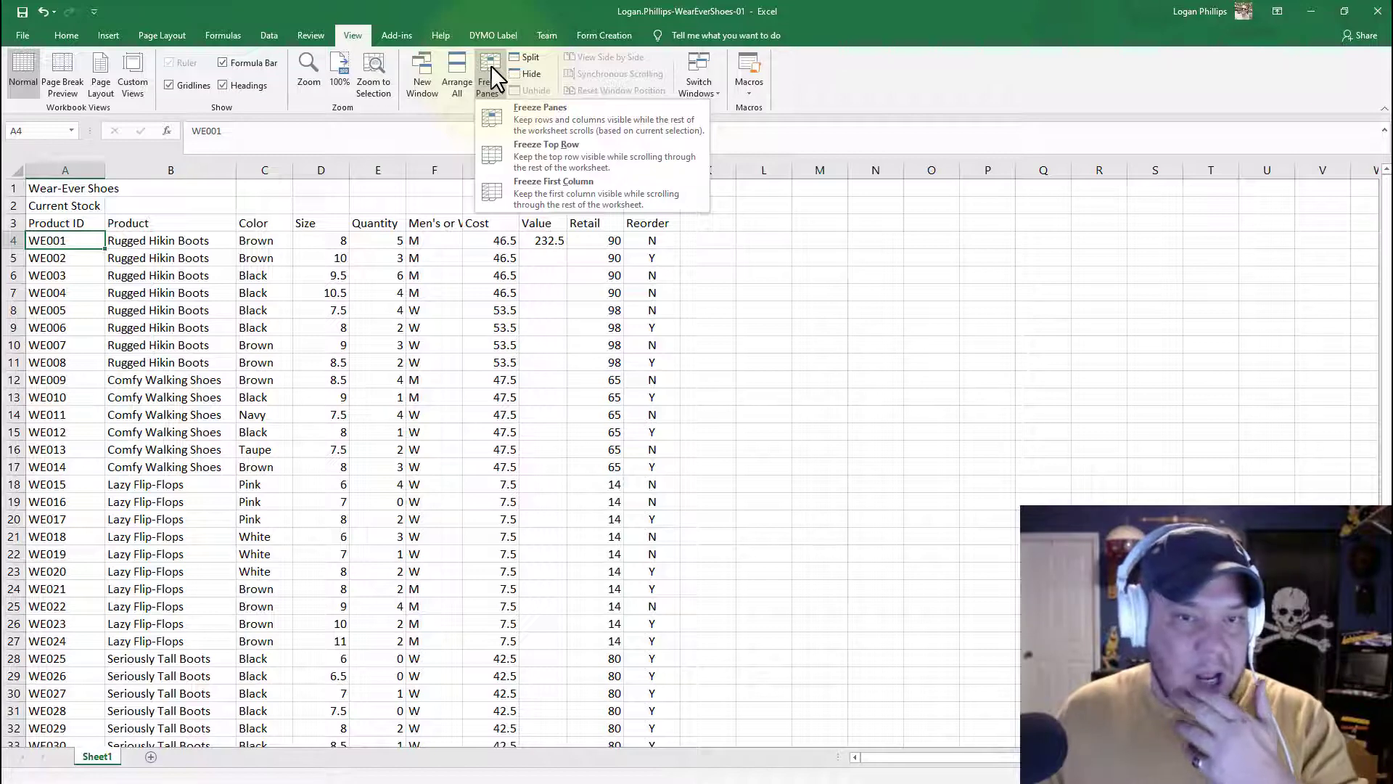
left_click(491, 65)
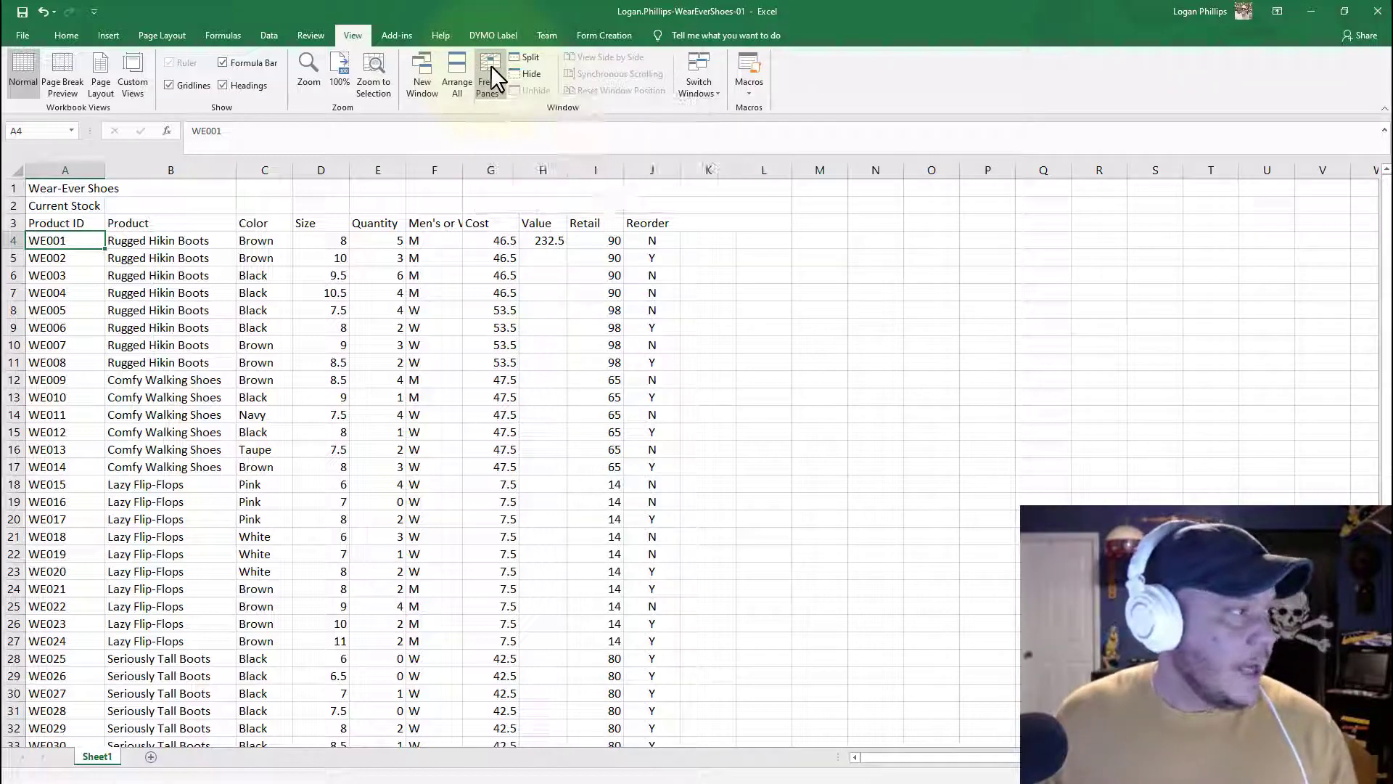
left_click(490, 66)
left_click(511, 114)
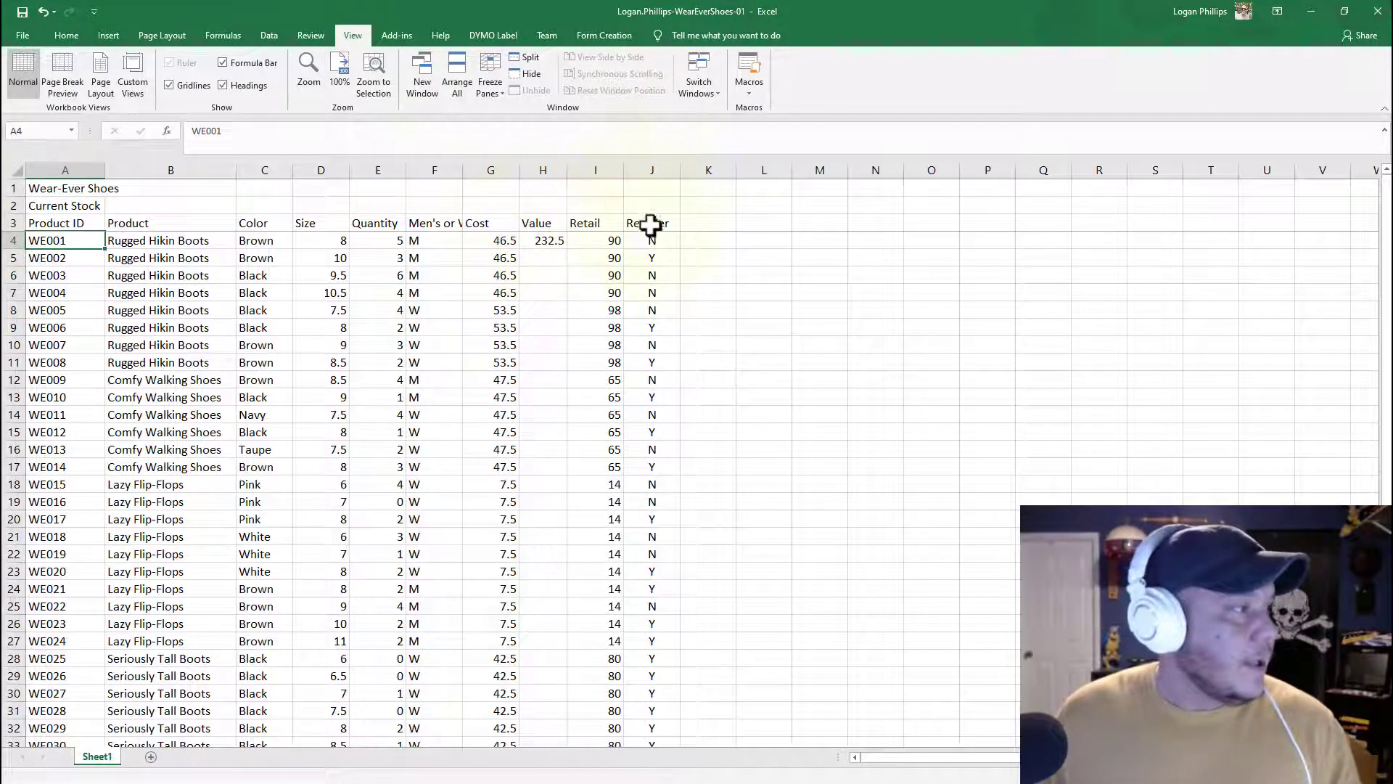
Step: Scroll the worksheet up and down to check the frozen heading rows
left_click(358, 327)
scroll(363, 333, "down", 6)
scroll(370, 341, "up", 6)
scroll(376, 351, "down", 4)
scroll(376, 351, "up", 4)
left_click(653, 224)
scroll(359, 355, "down", 5)
scroll(359, 356, "up", 5)
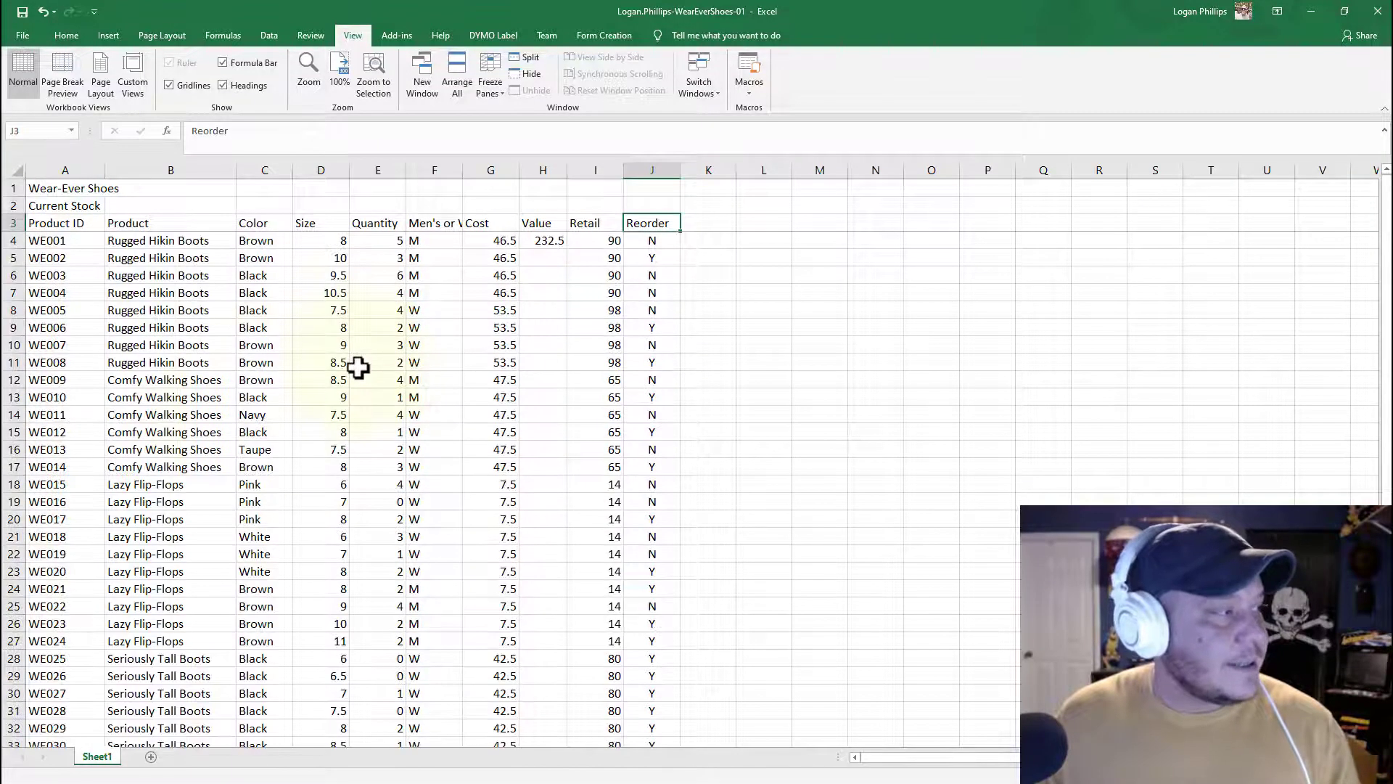
Step: Unfreeze the panes and freeze them again from cell A4
left_click(210, 380)
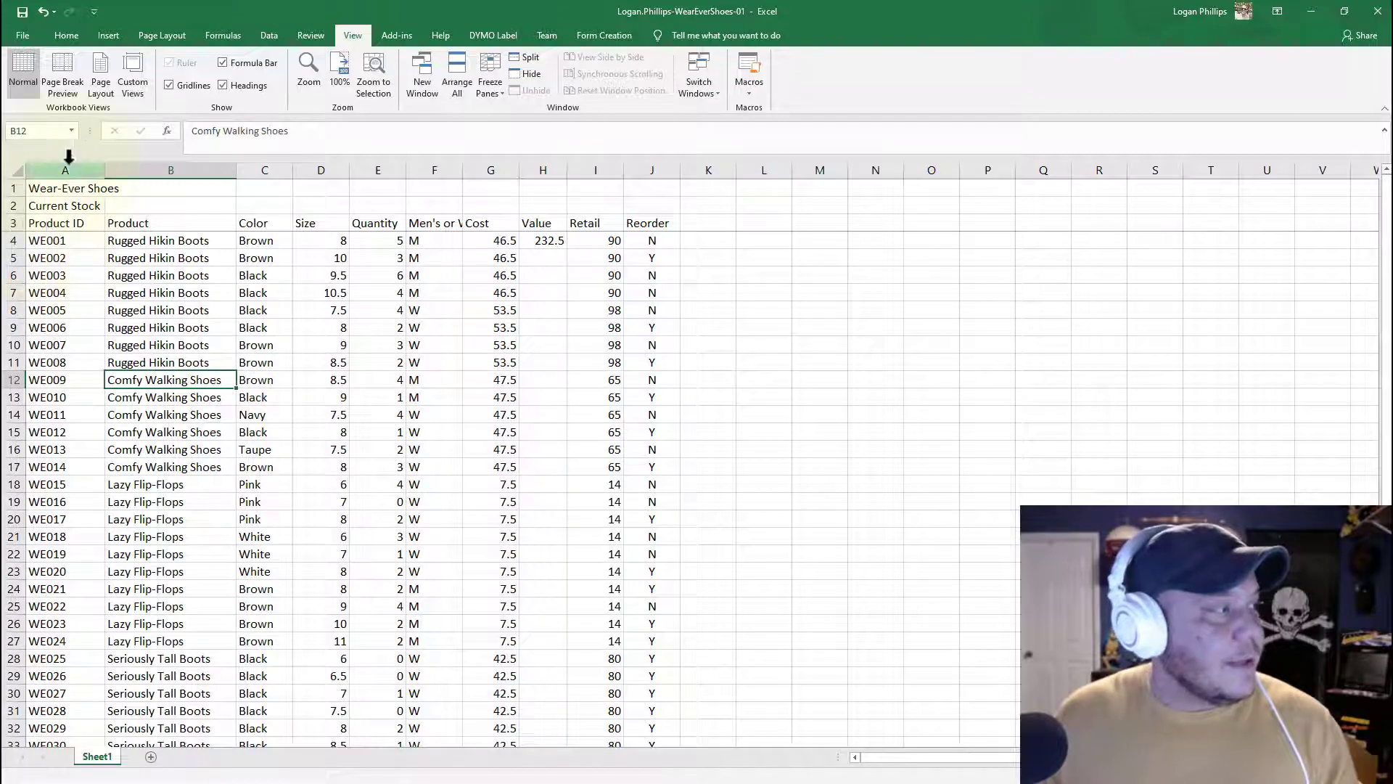
left_click(45, 245)
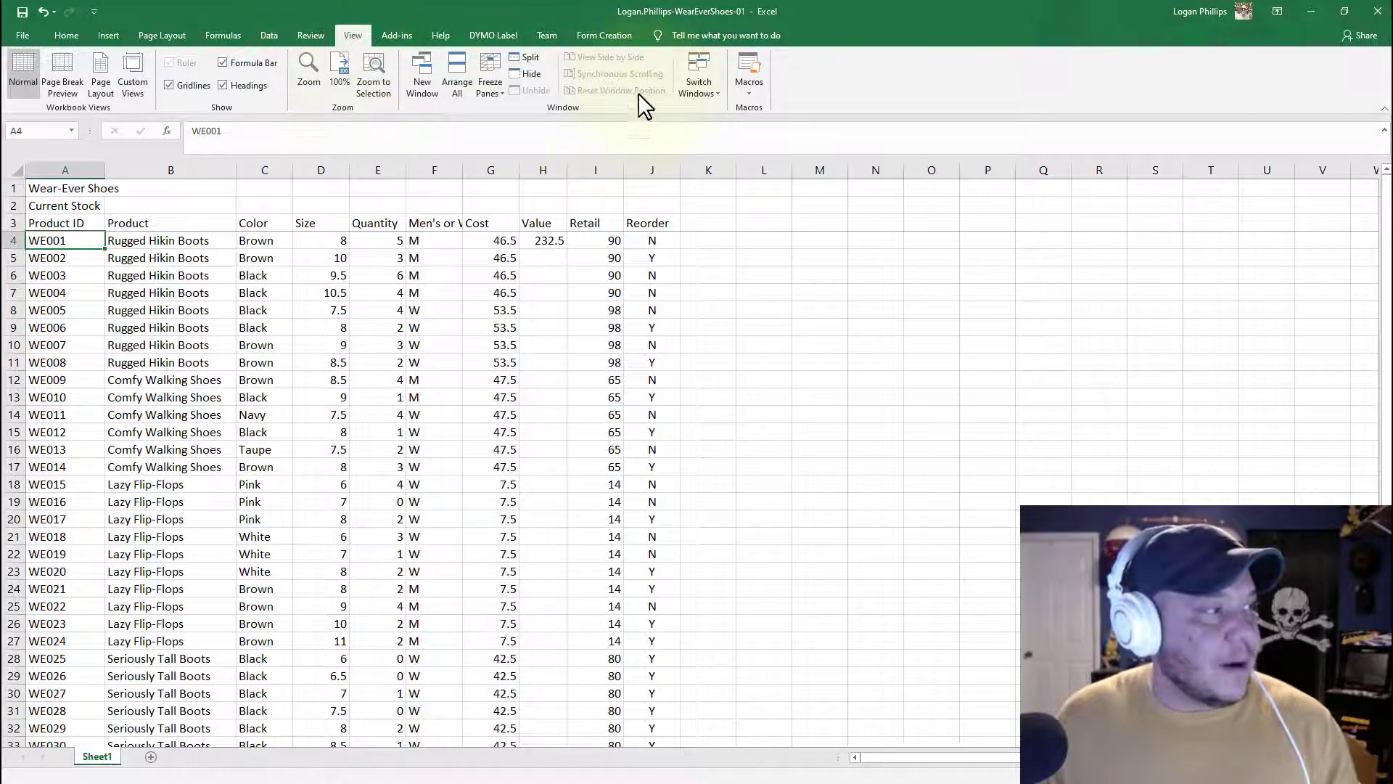
left_click(485, 87)
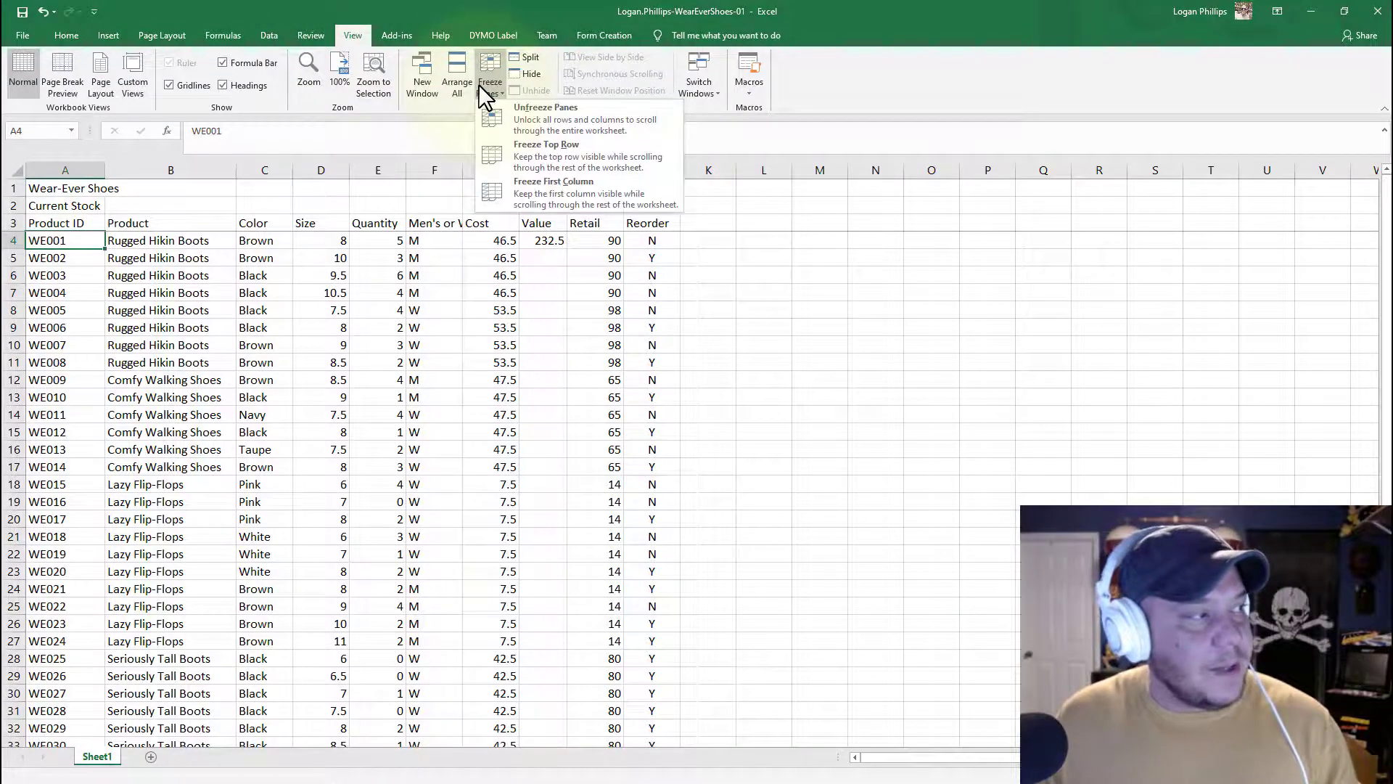
left_click(515, 157)
left_click(488, 91)
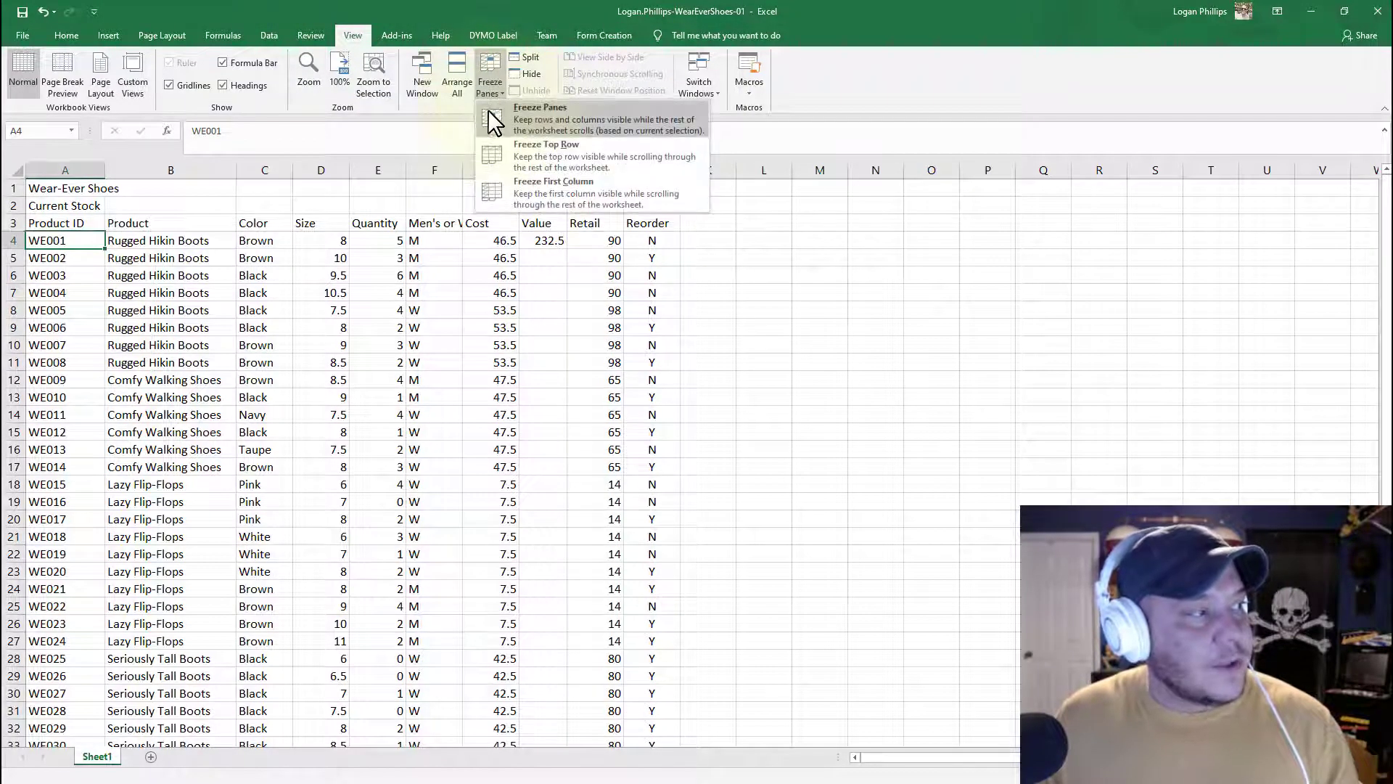
left_click(589, 120)
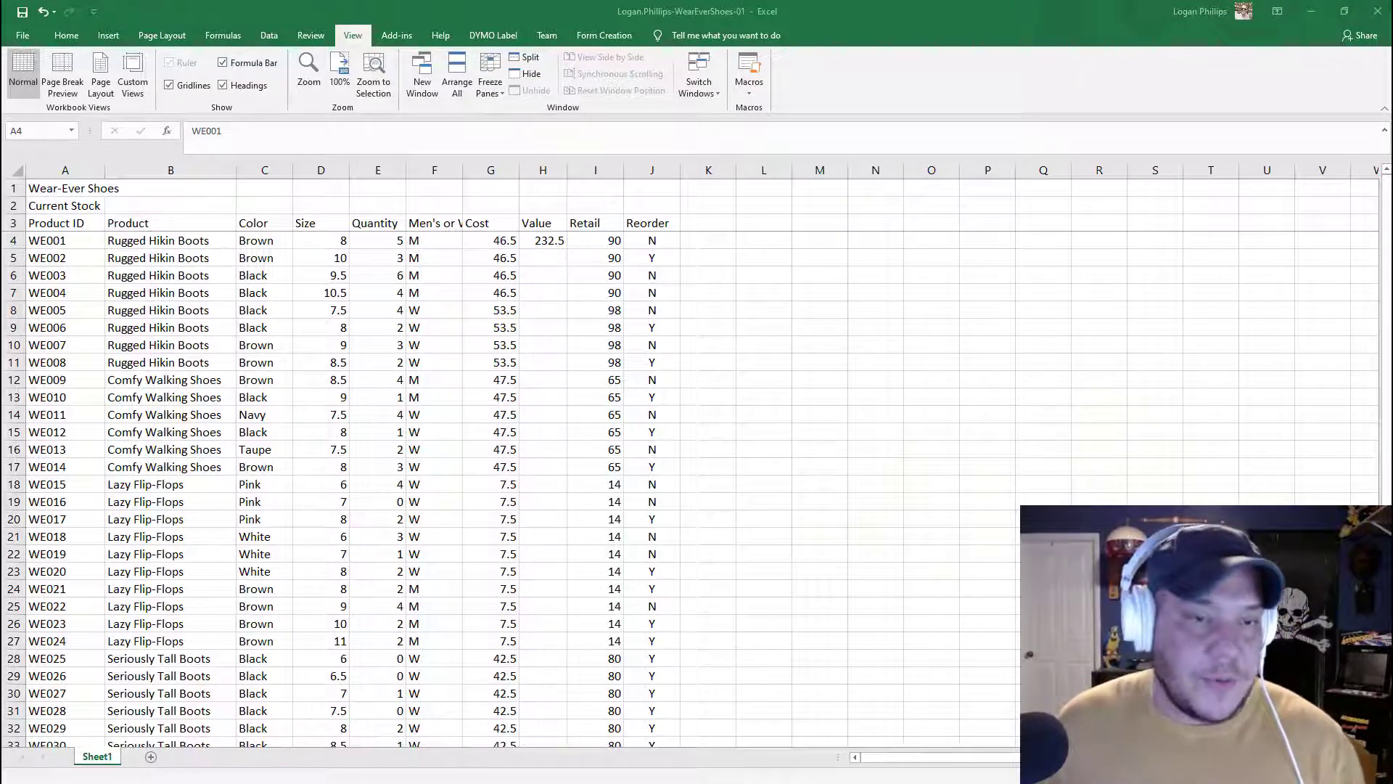
Step: Set the Quantity of product WE028 in cell E31 to 3, then return to the top of the data
scroll(529, 568, "down", 6)
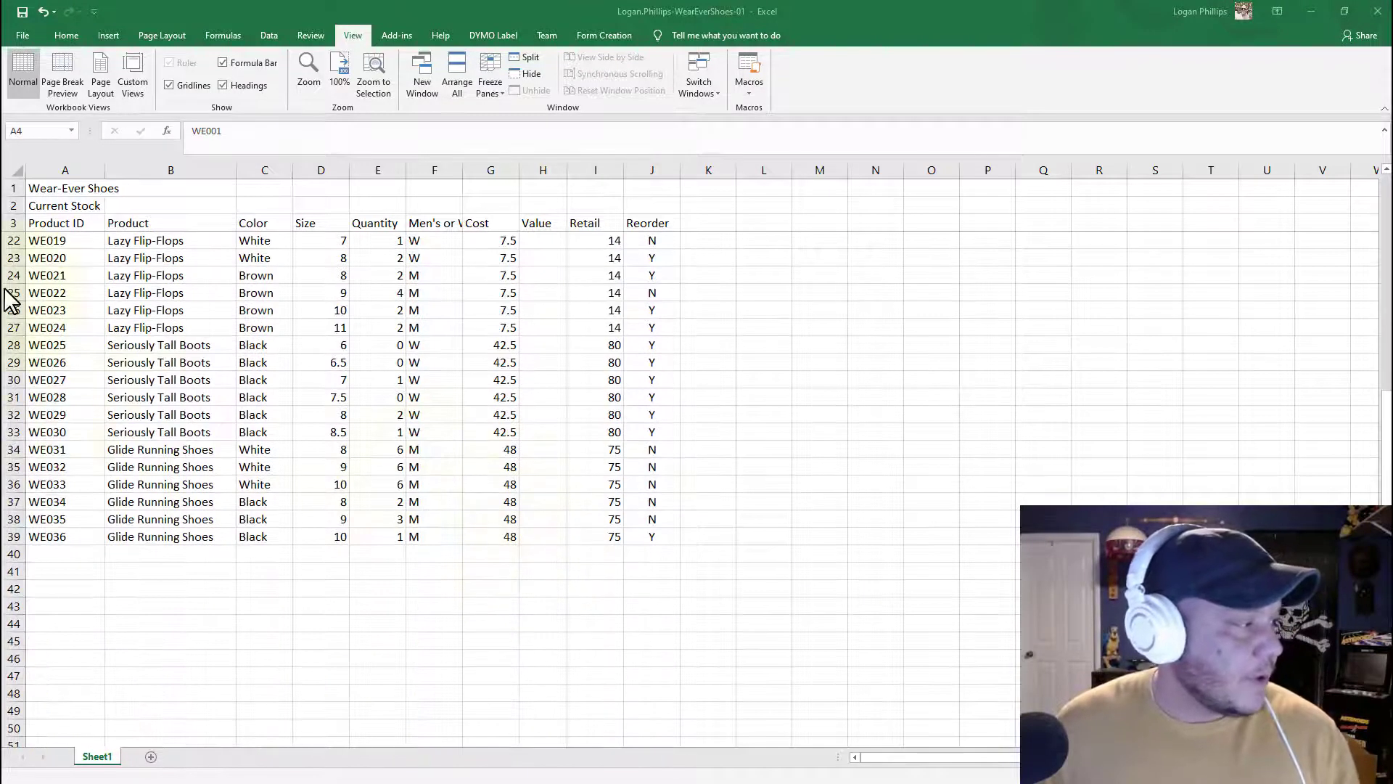
left_click(12, 397)
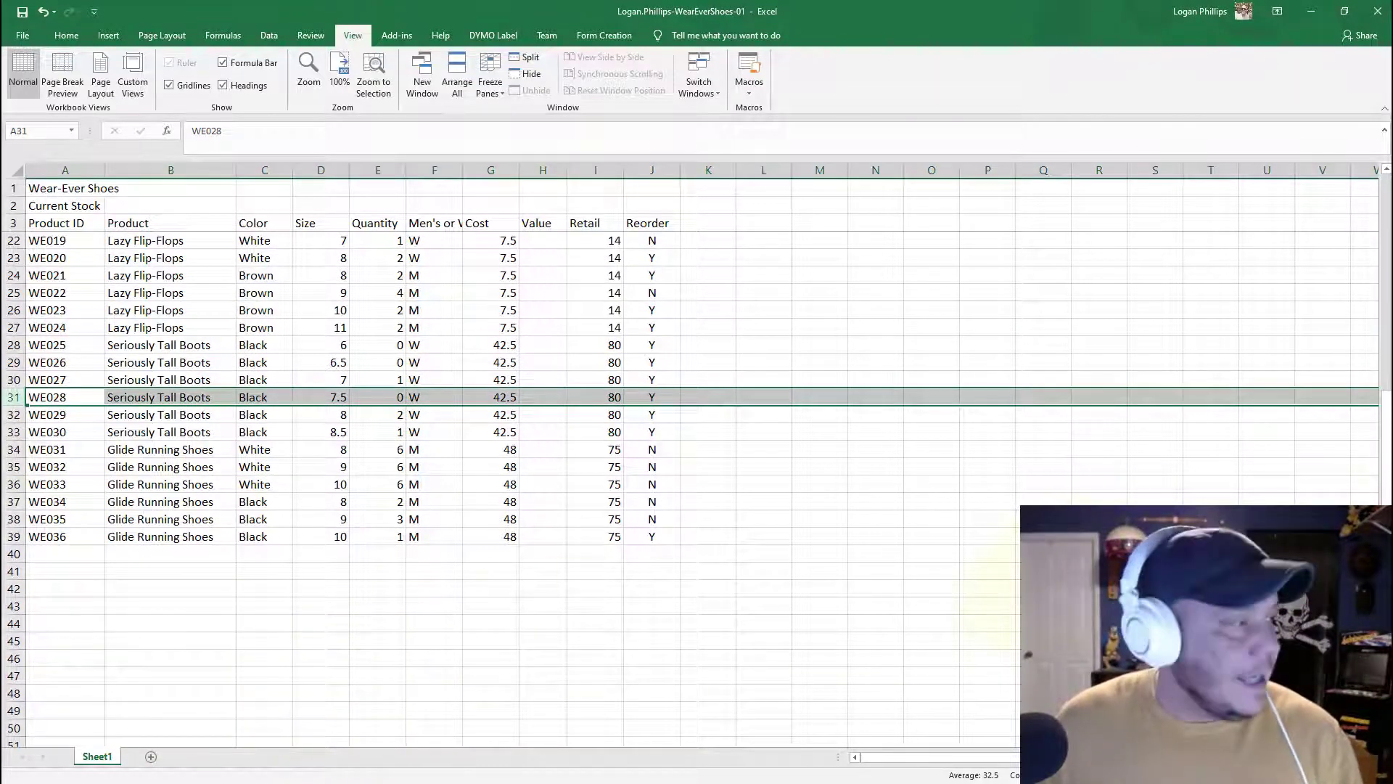
left_click(368, 398)
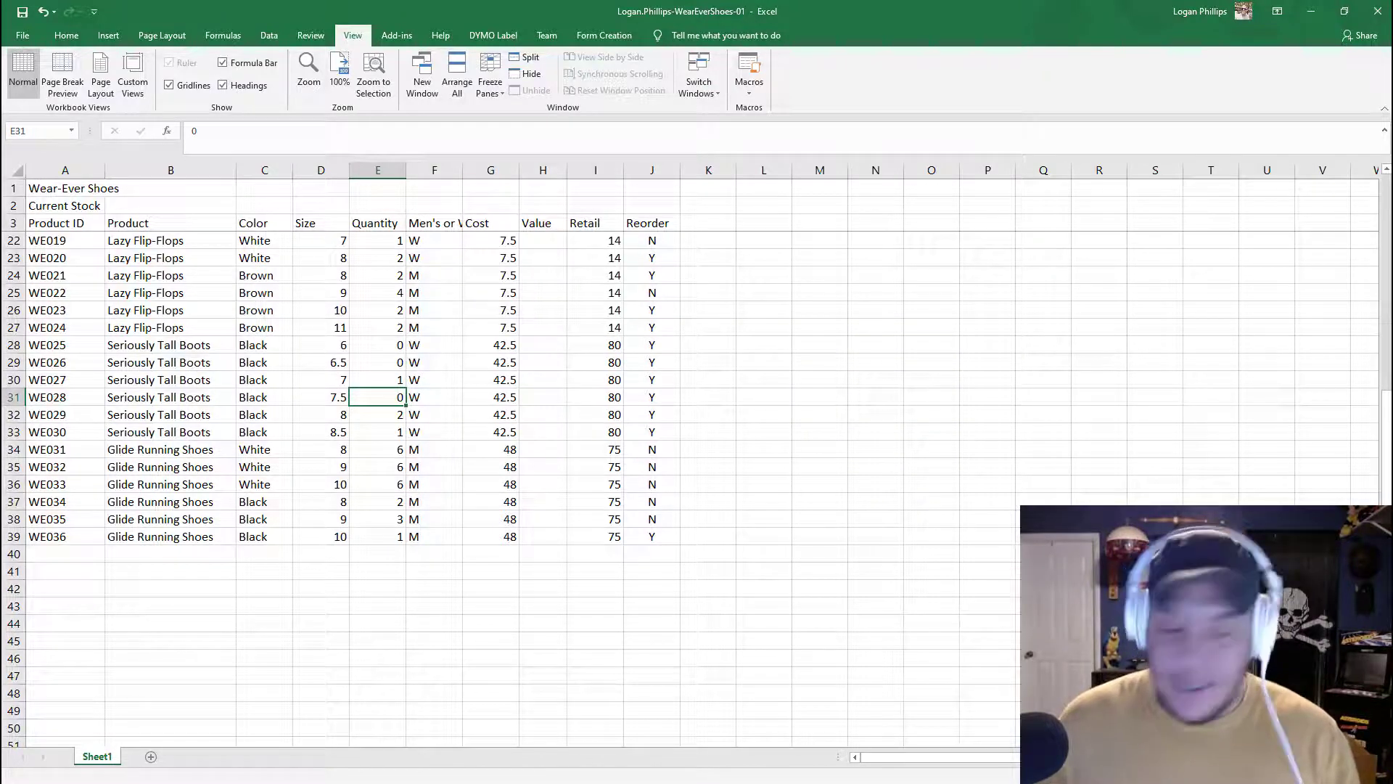
type("3")
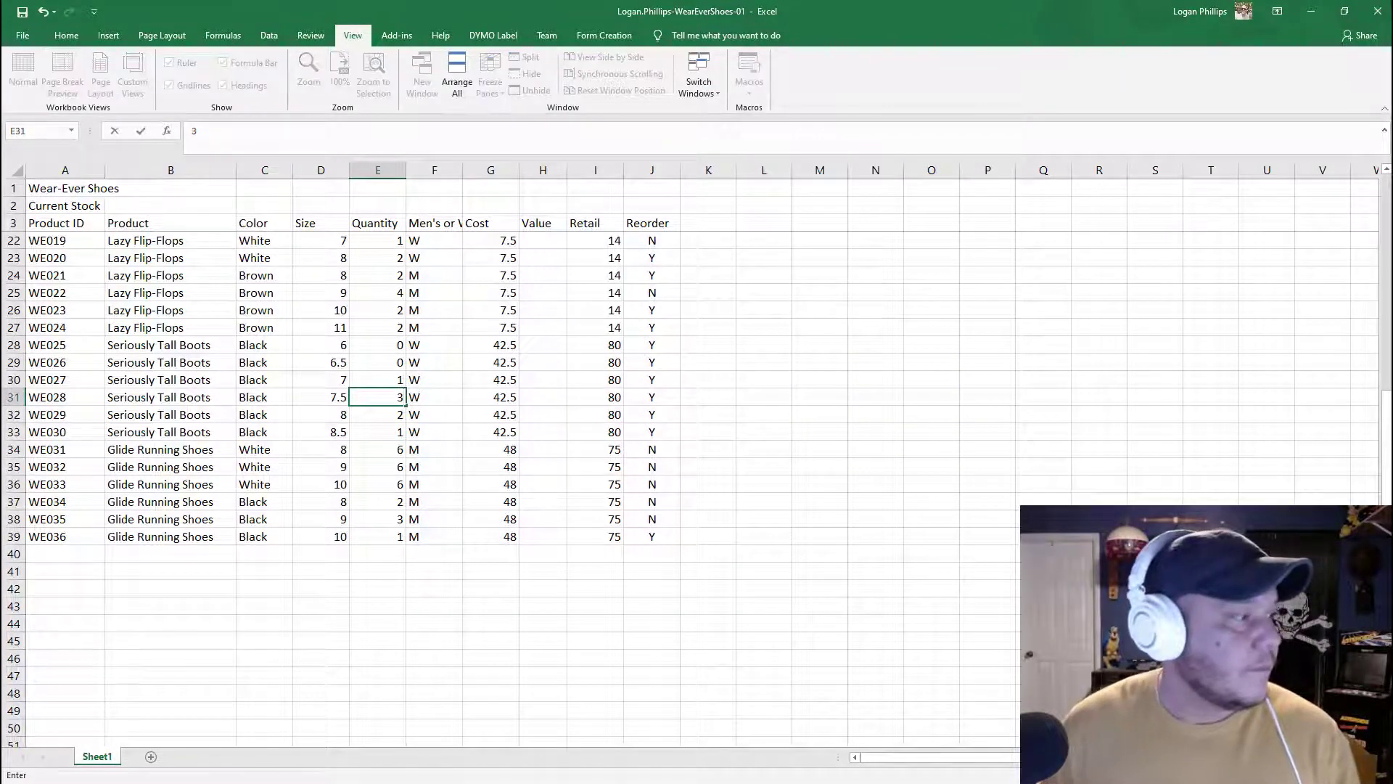
key("Return")
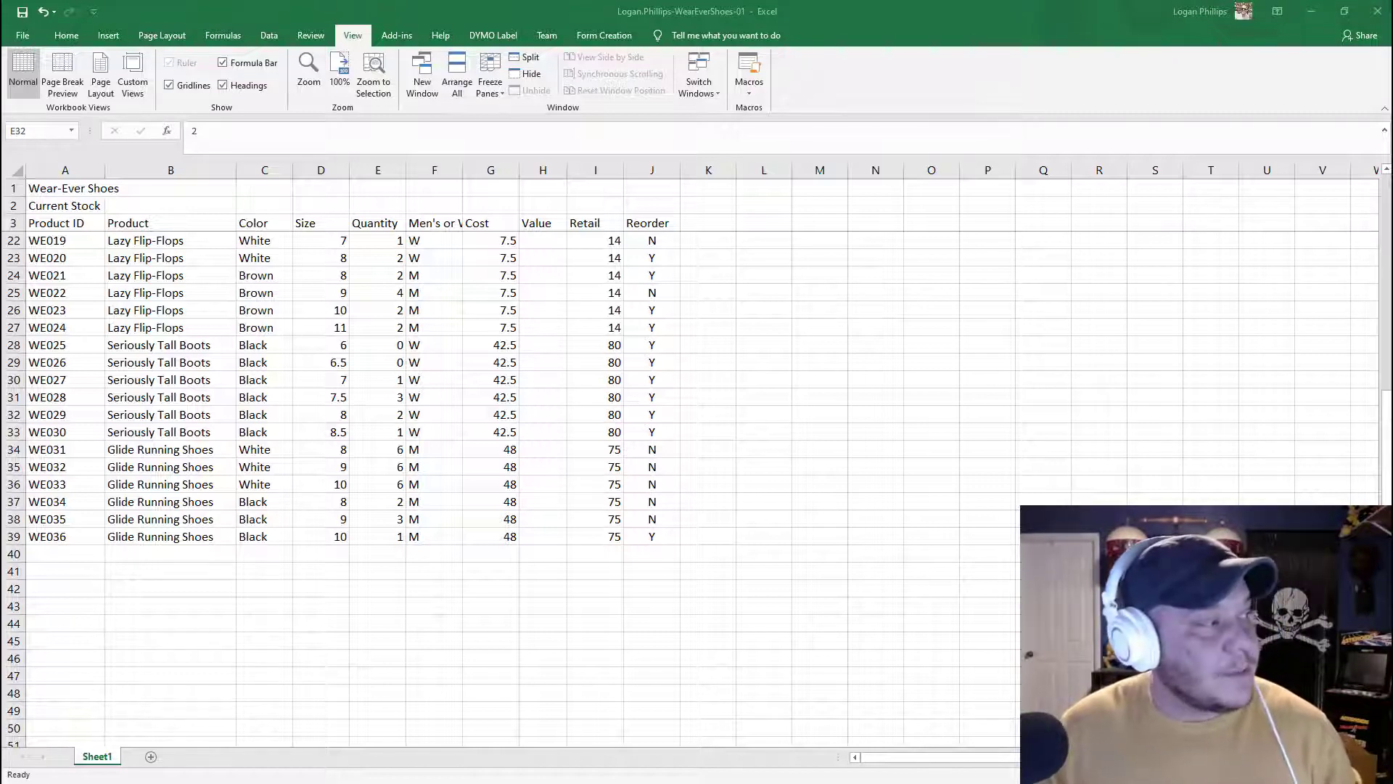
left_click(1281, 396)
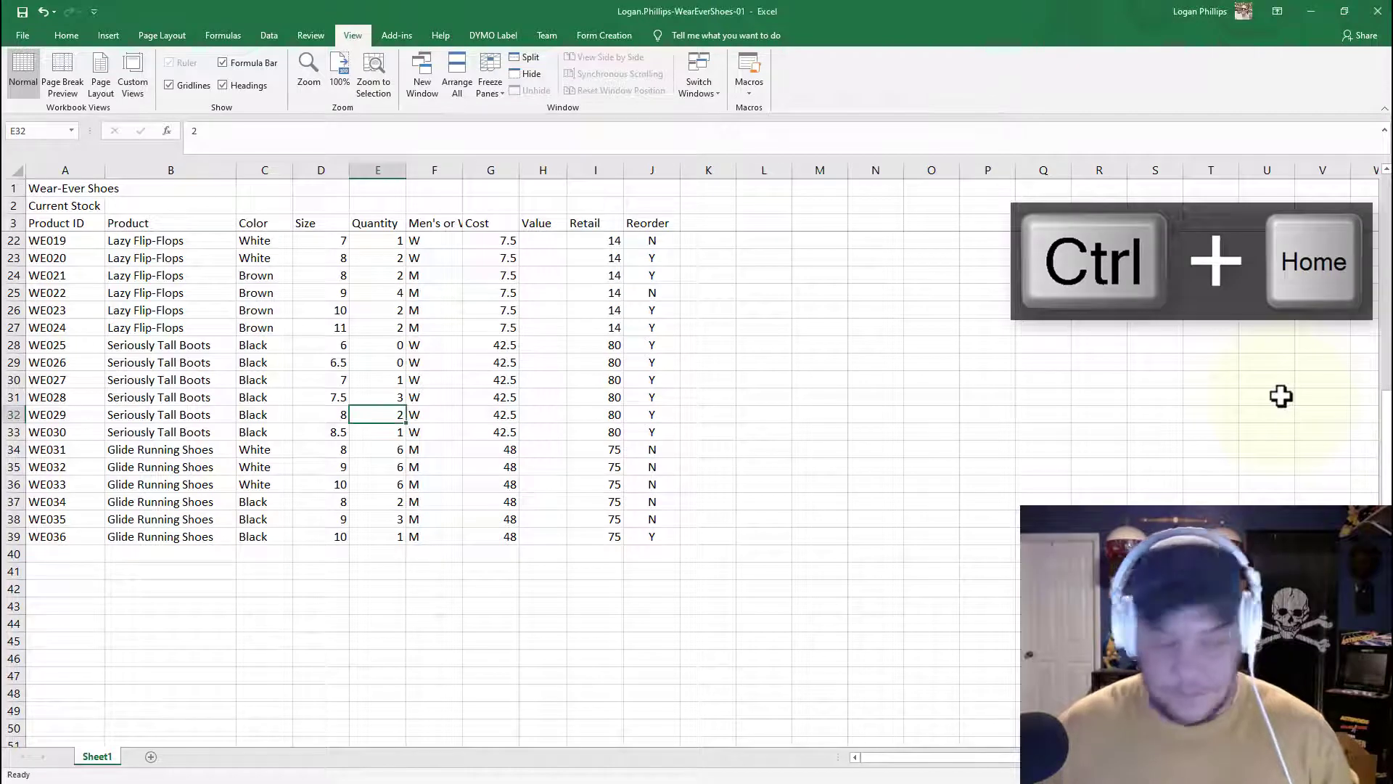
key("ctrl+Home")
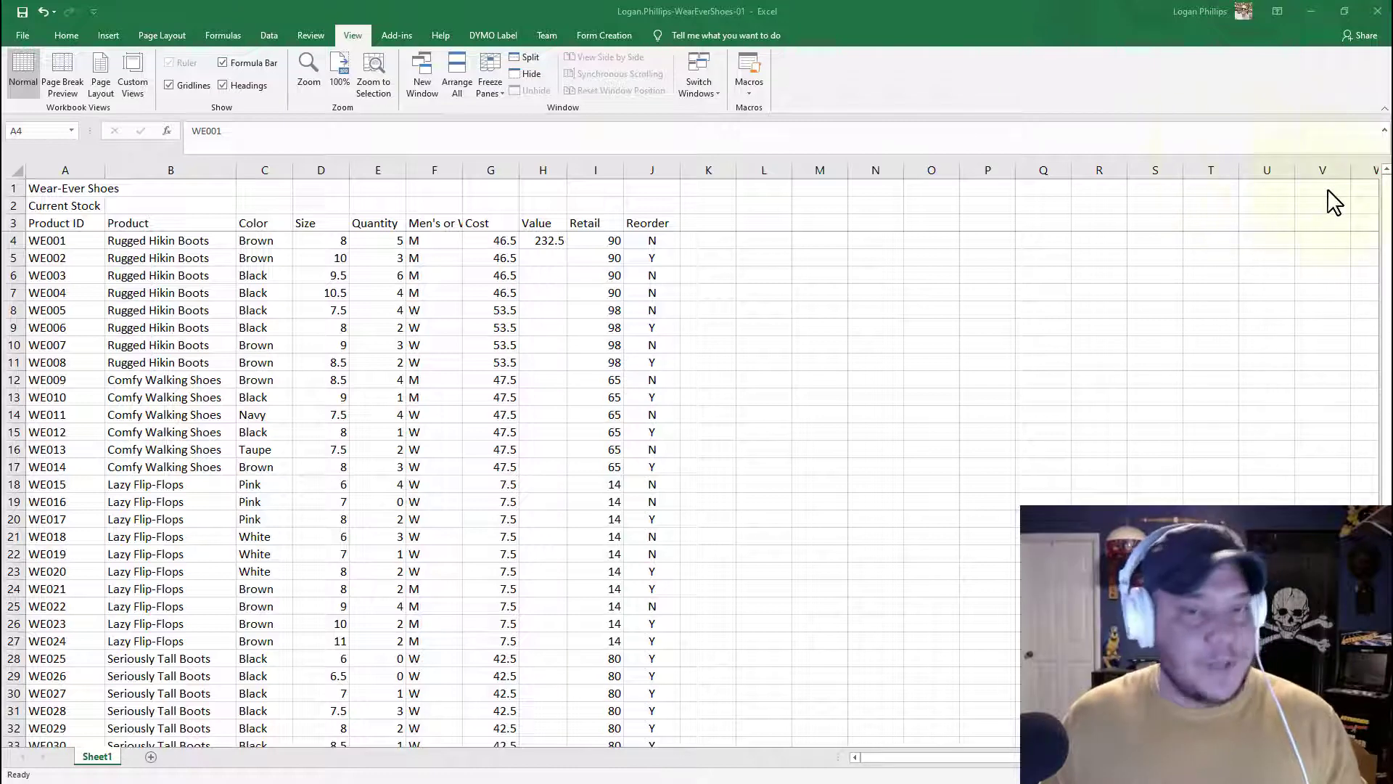
Step: Set the worksheet zoom to 100% and unfreeze the panes
left_click(353, 32)
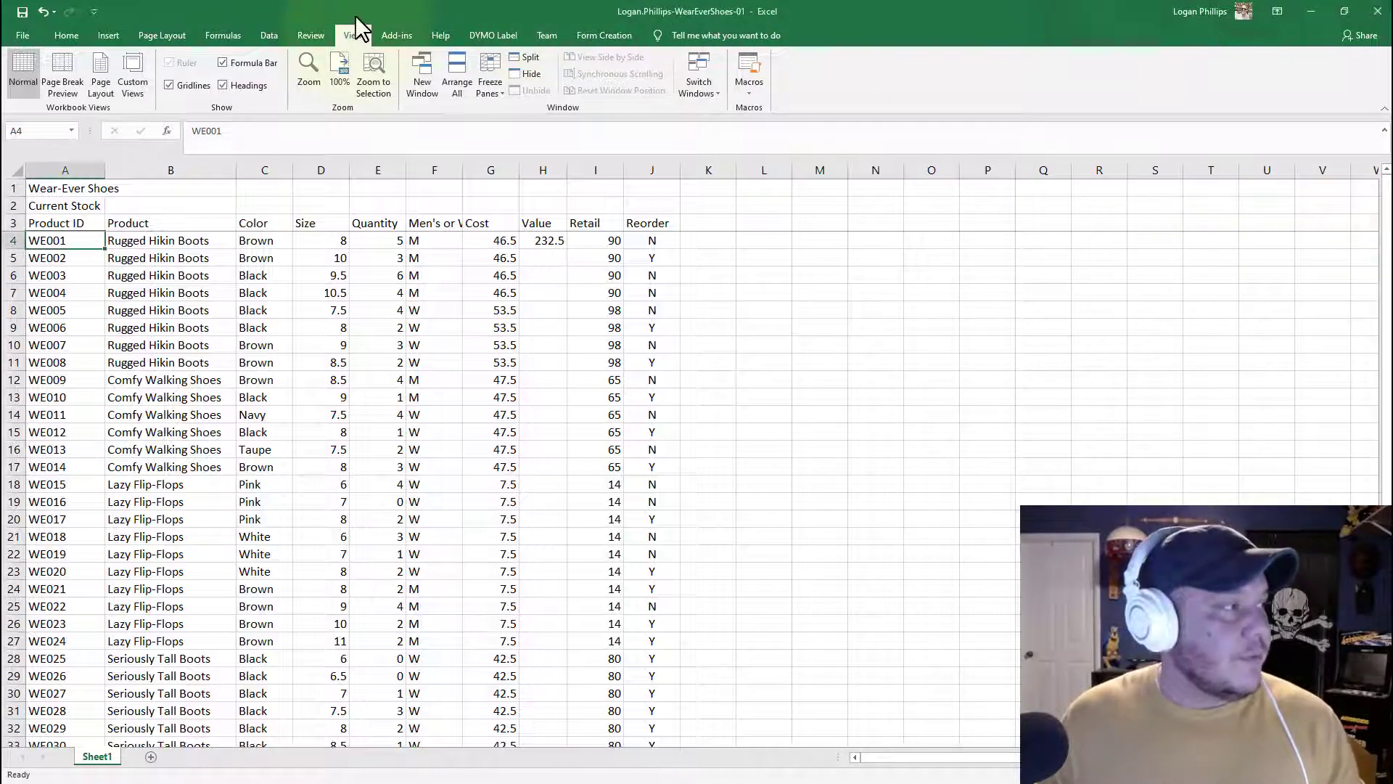
left_click(338, 79)
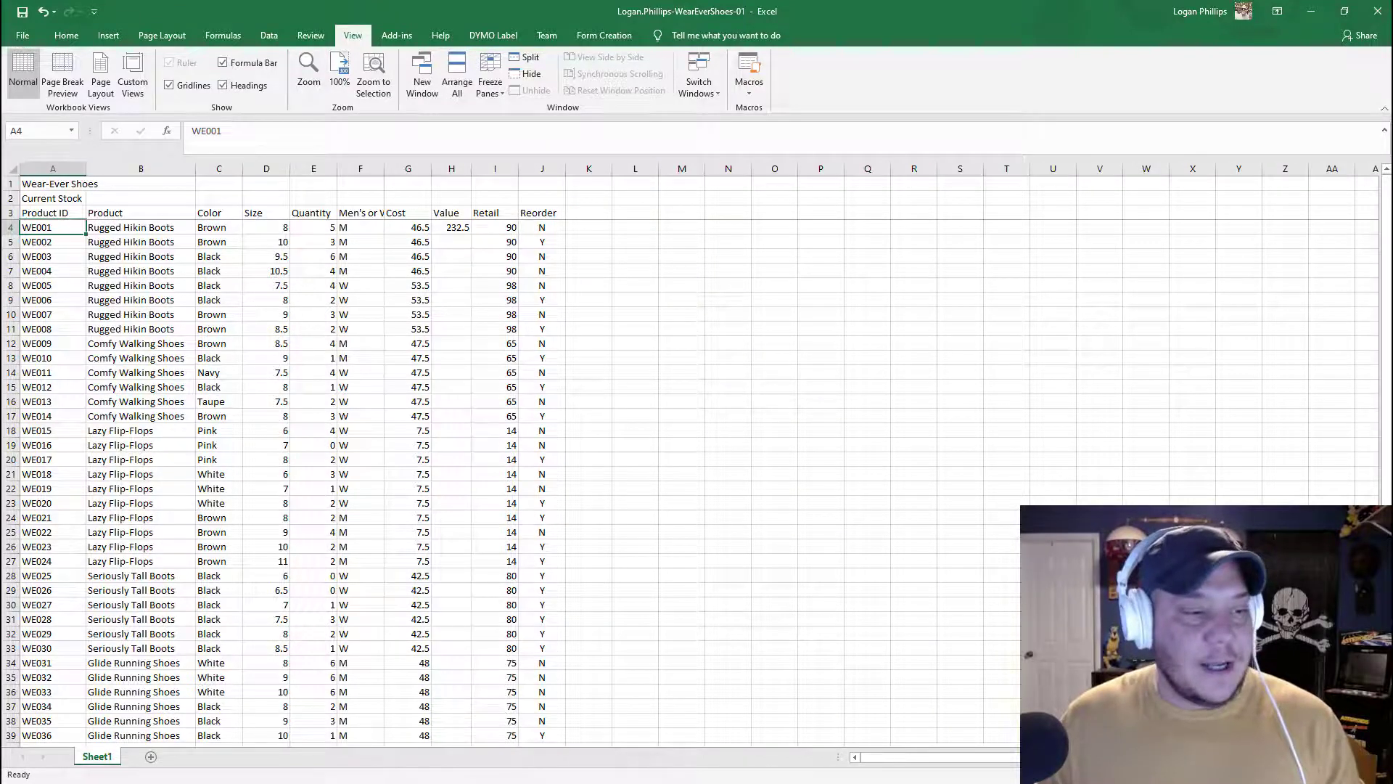
left_click_drag(1304, 774, 1329, 774)
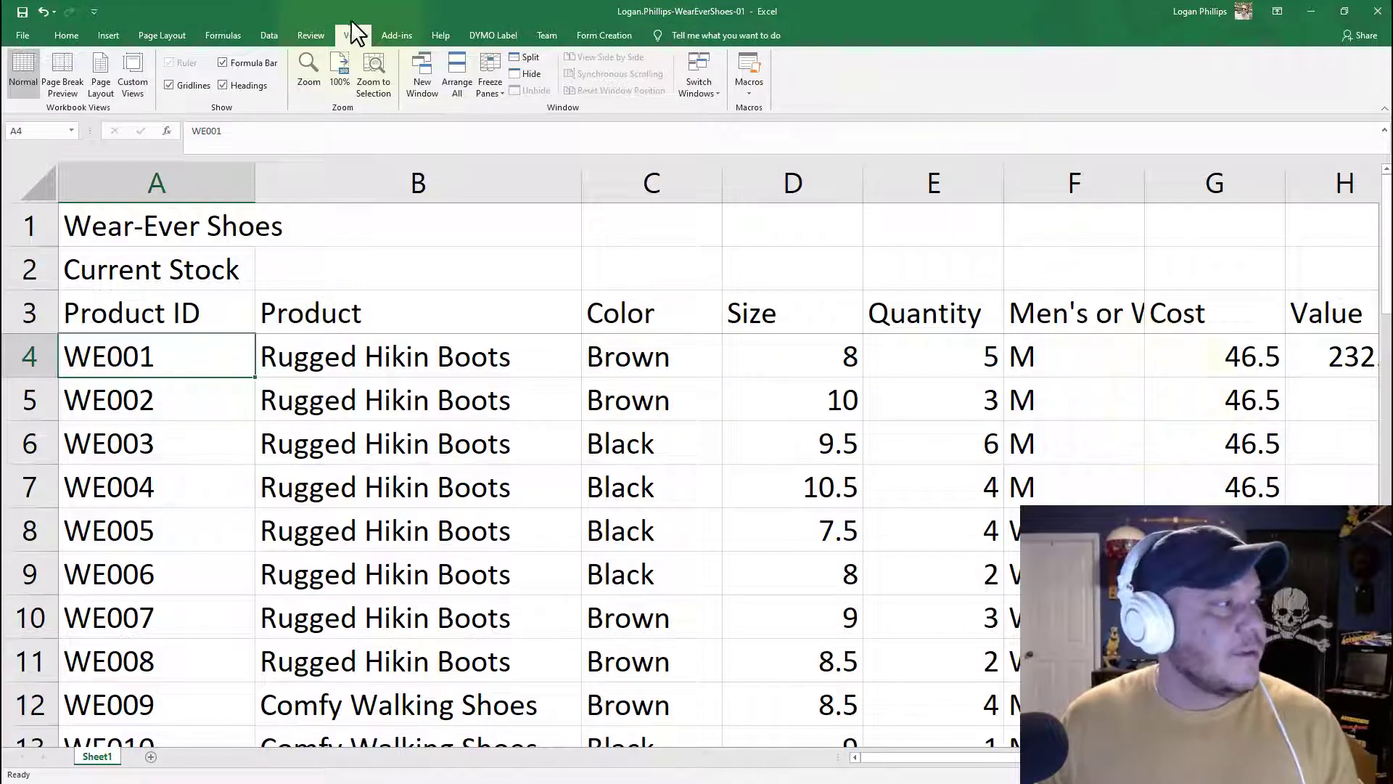
left_click(336, 62)
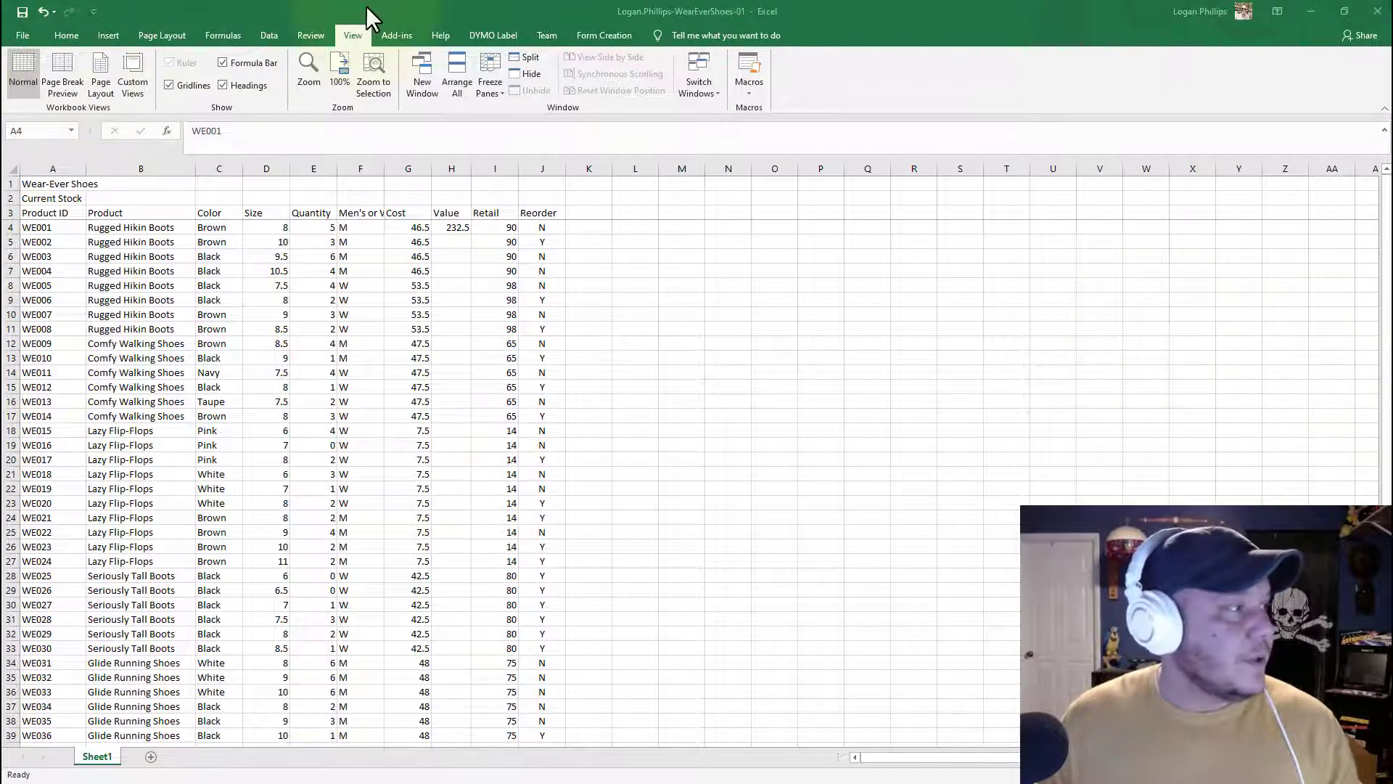
left_click(487, 77)
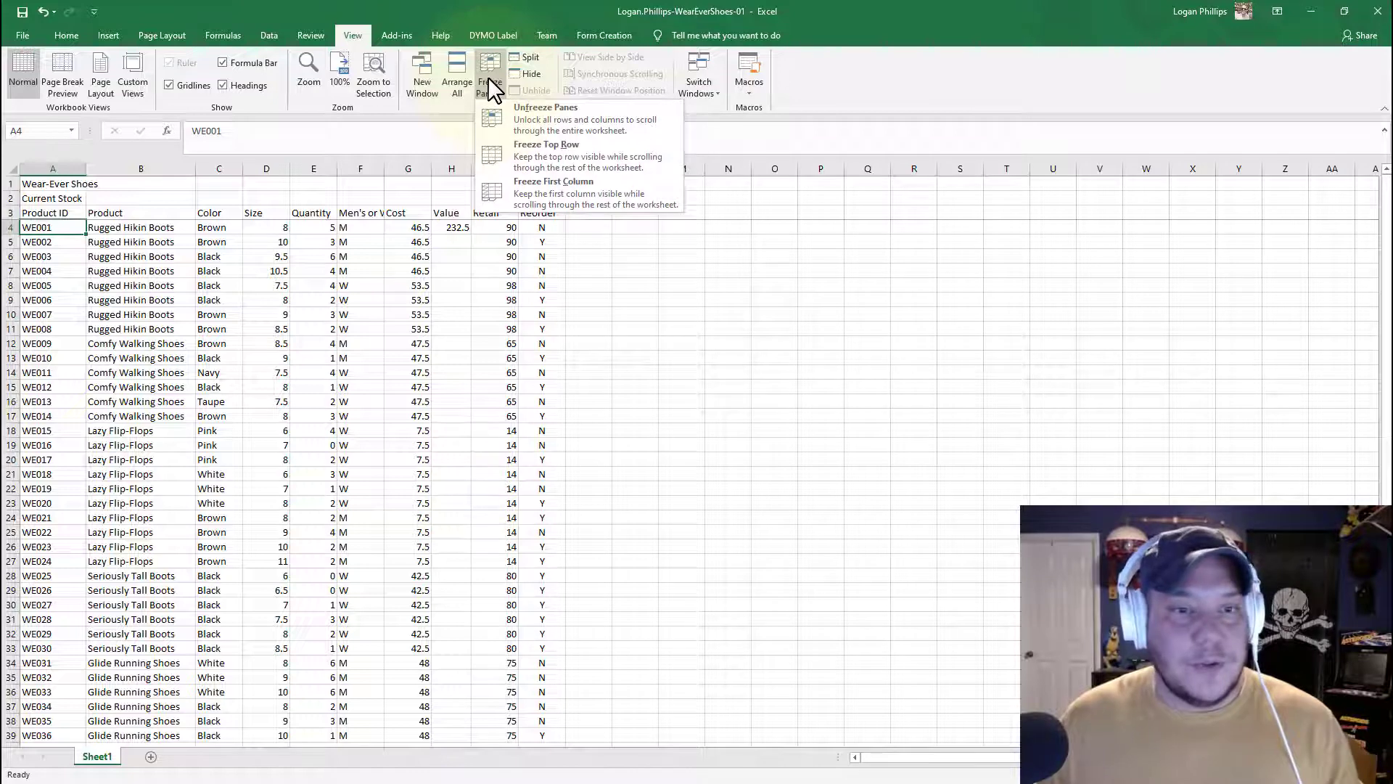
left_click(583, 125)
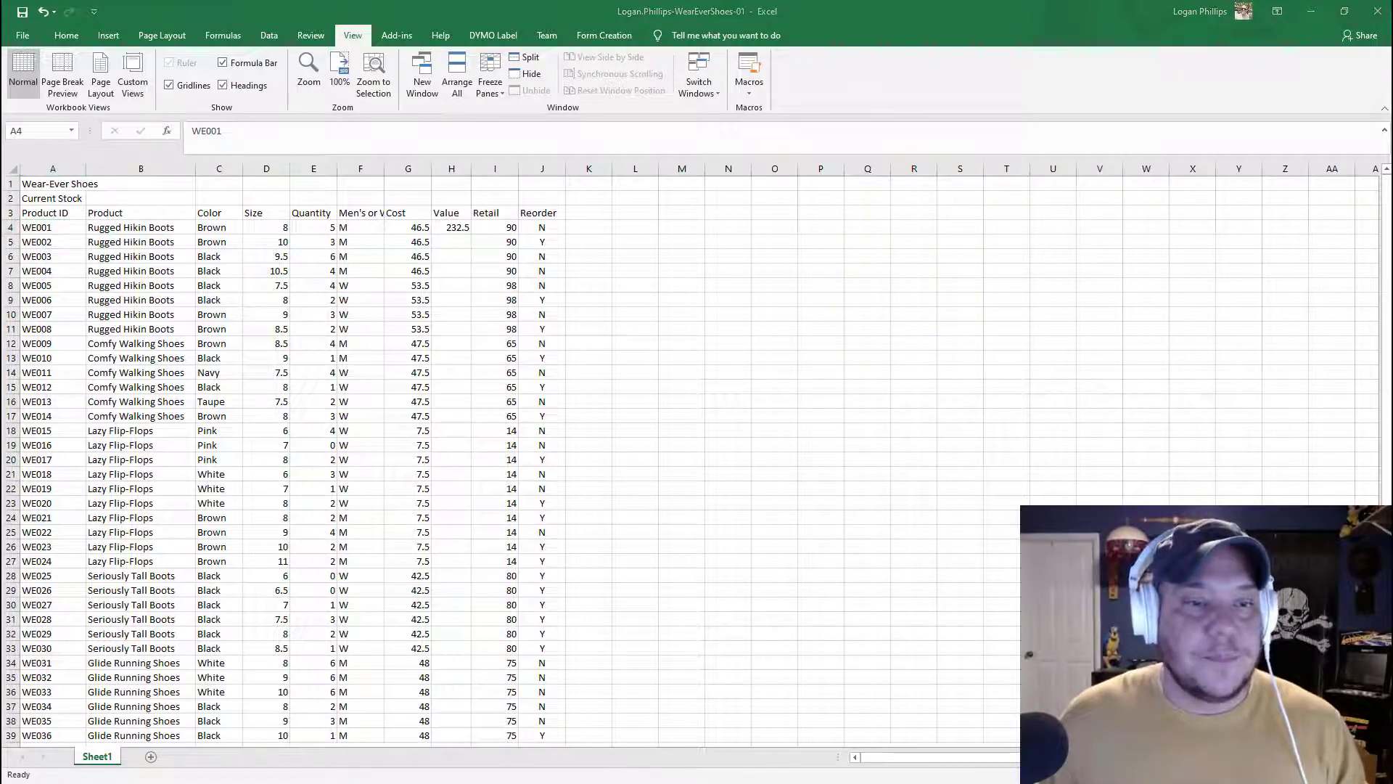
Step: Go to cell A1 and run a spell check, changing all occurrences of Hikin to Hiking
left_click(34, 130)
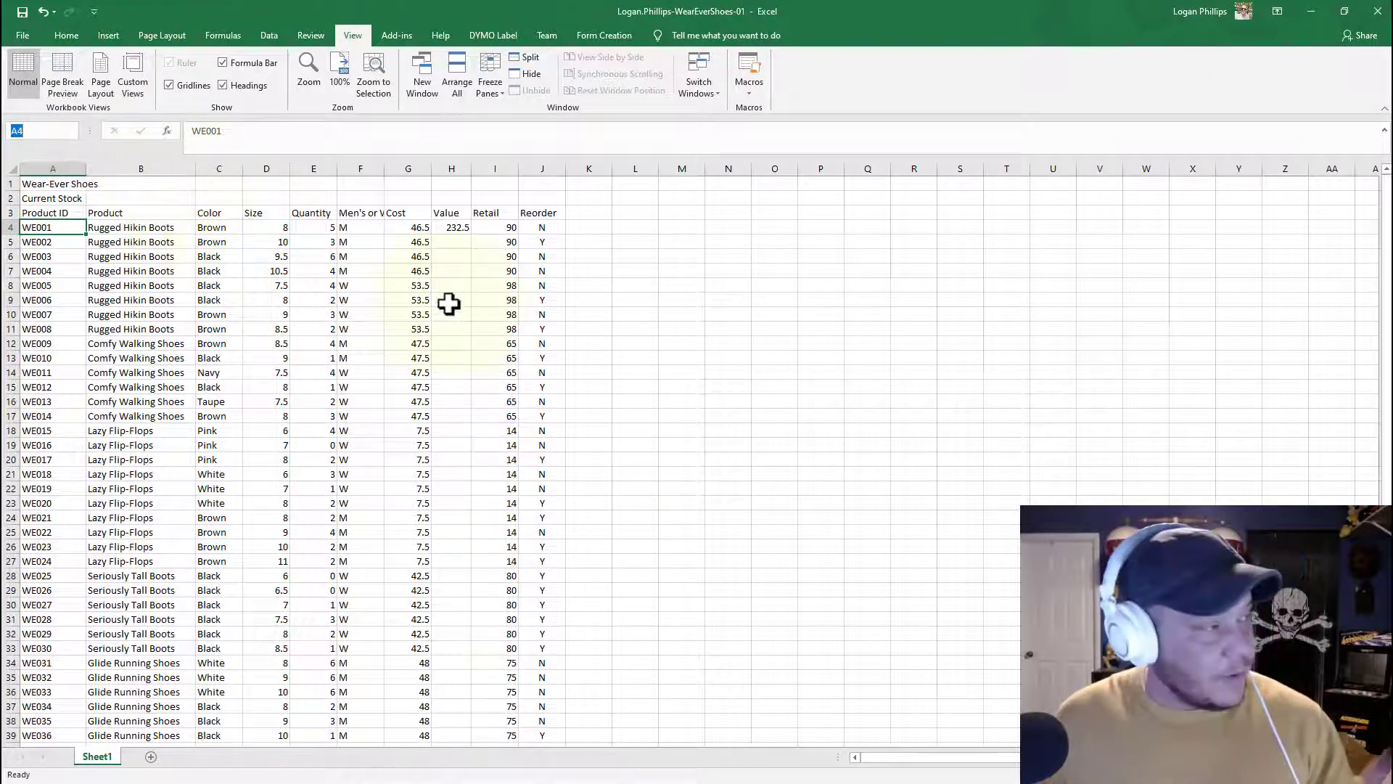
type("a")
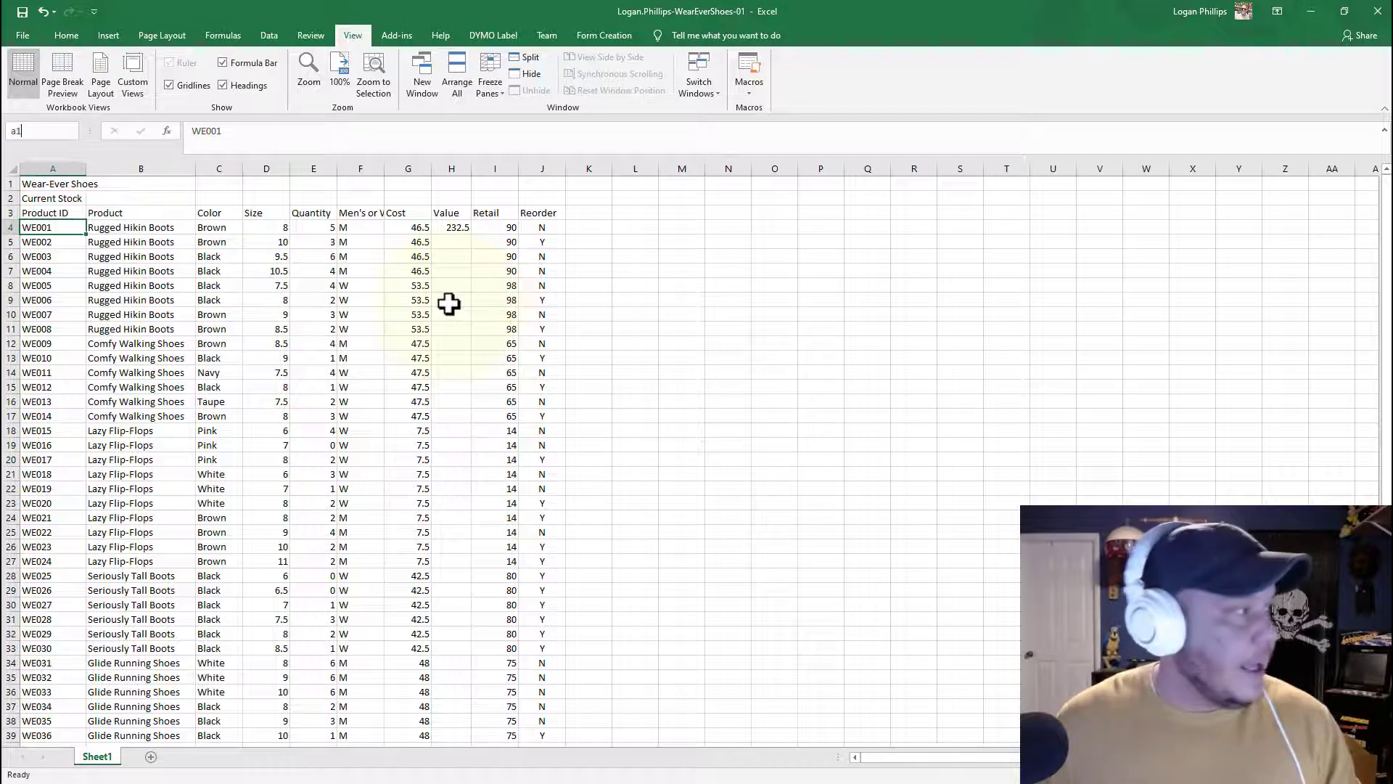
type("1")
key("Return")
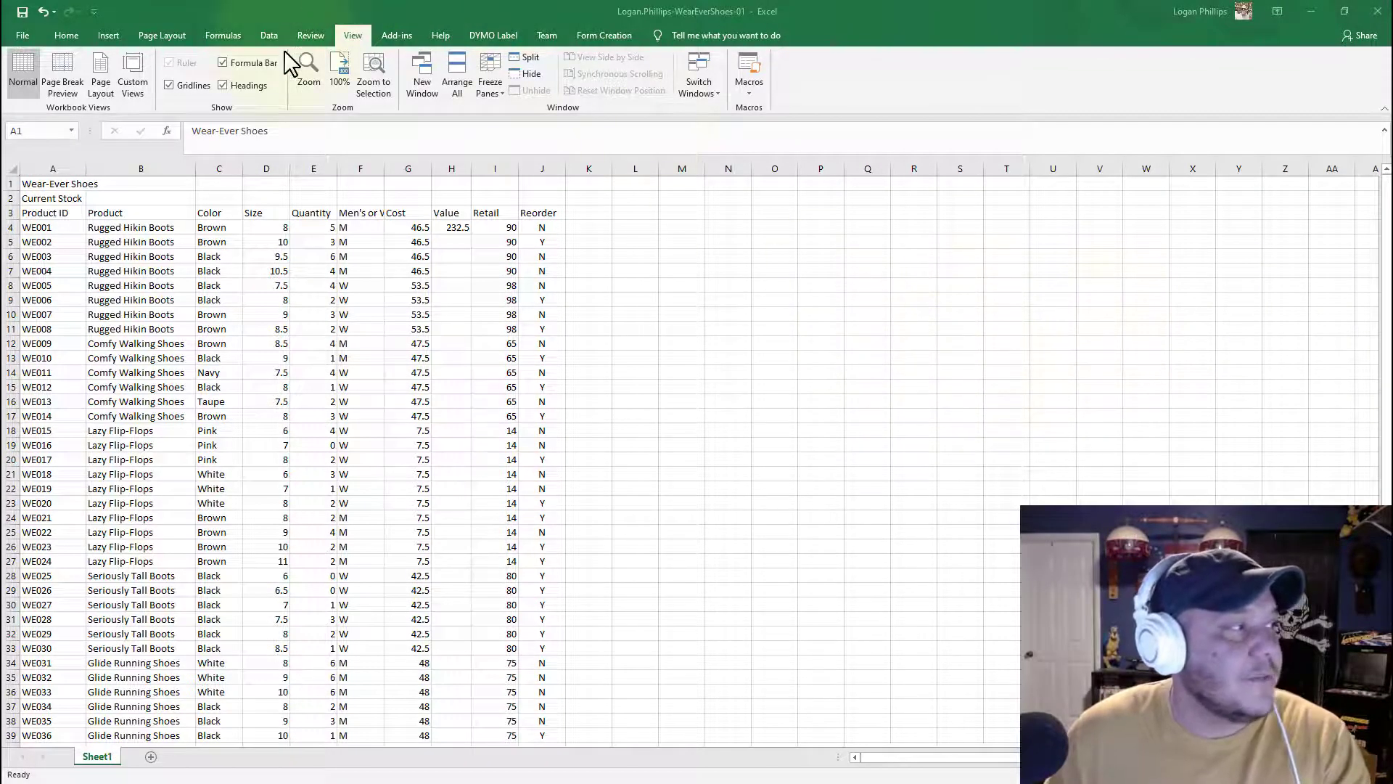
left_click(302, 37)
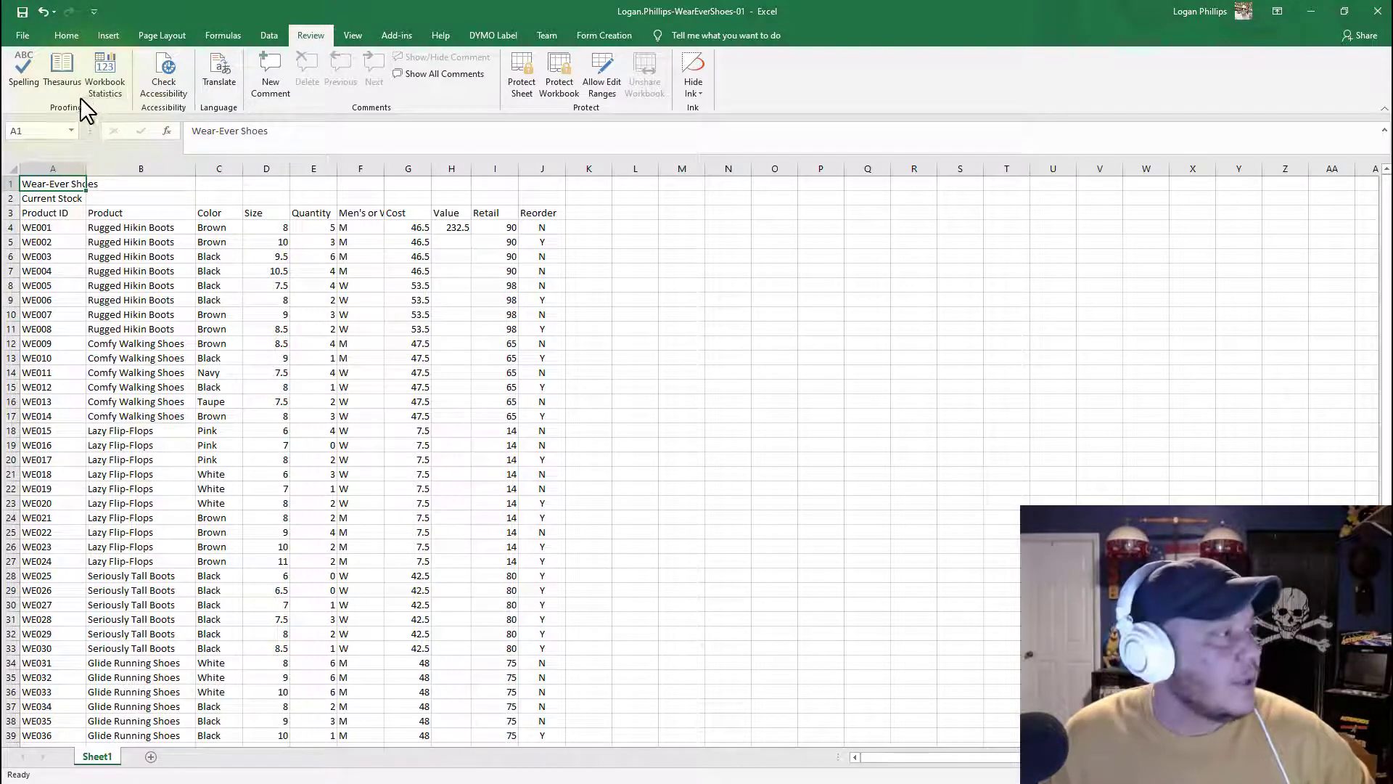
left_click(26, 80)
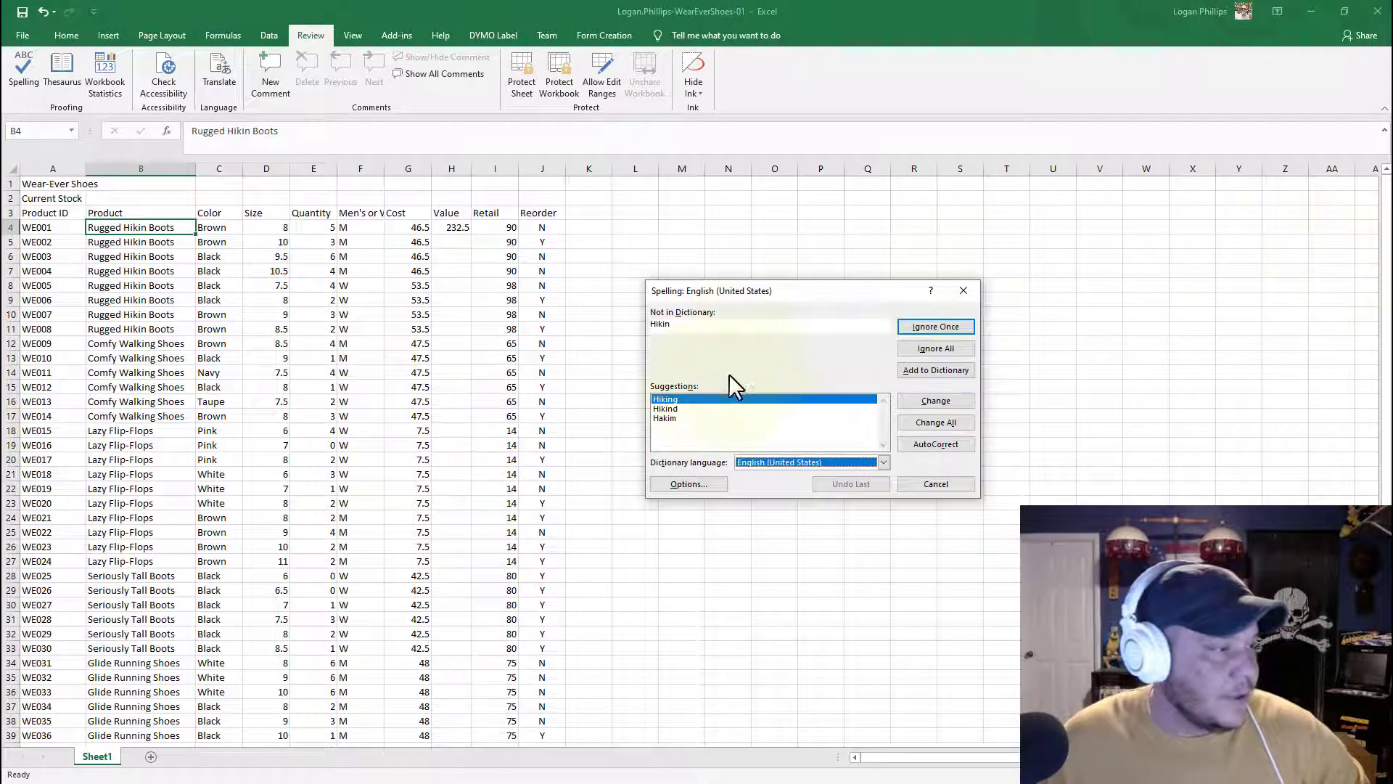
left_click(689, 399)
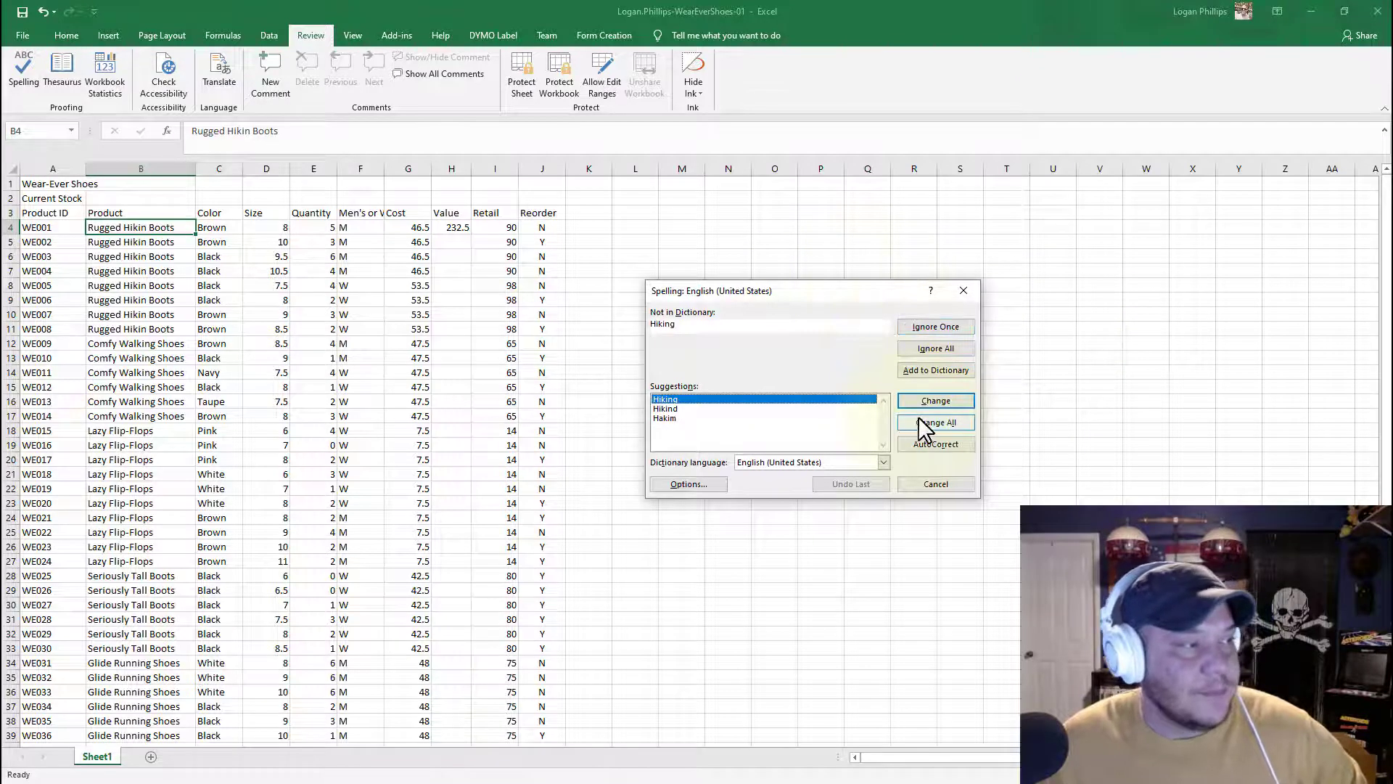
left_click(946, 421)
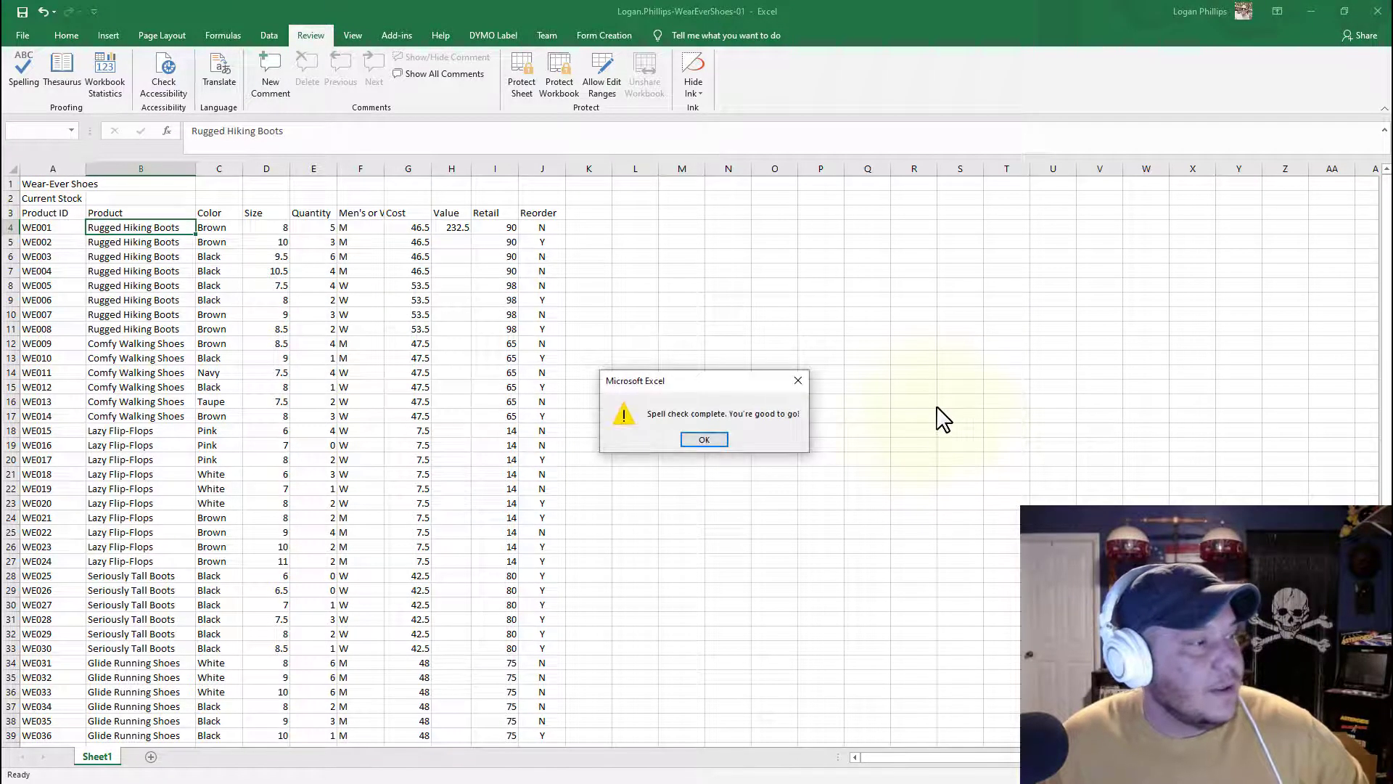
left_click(703, 439)
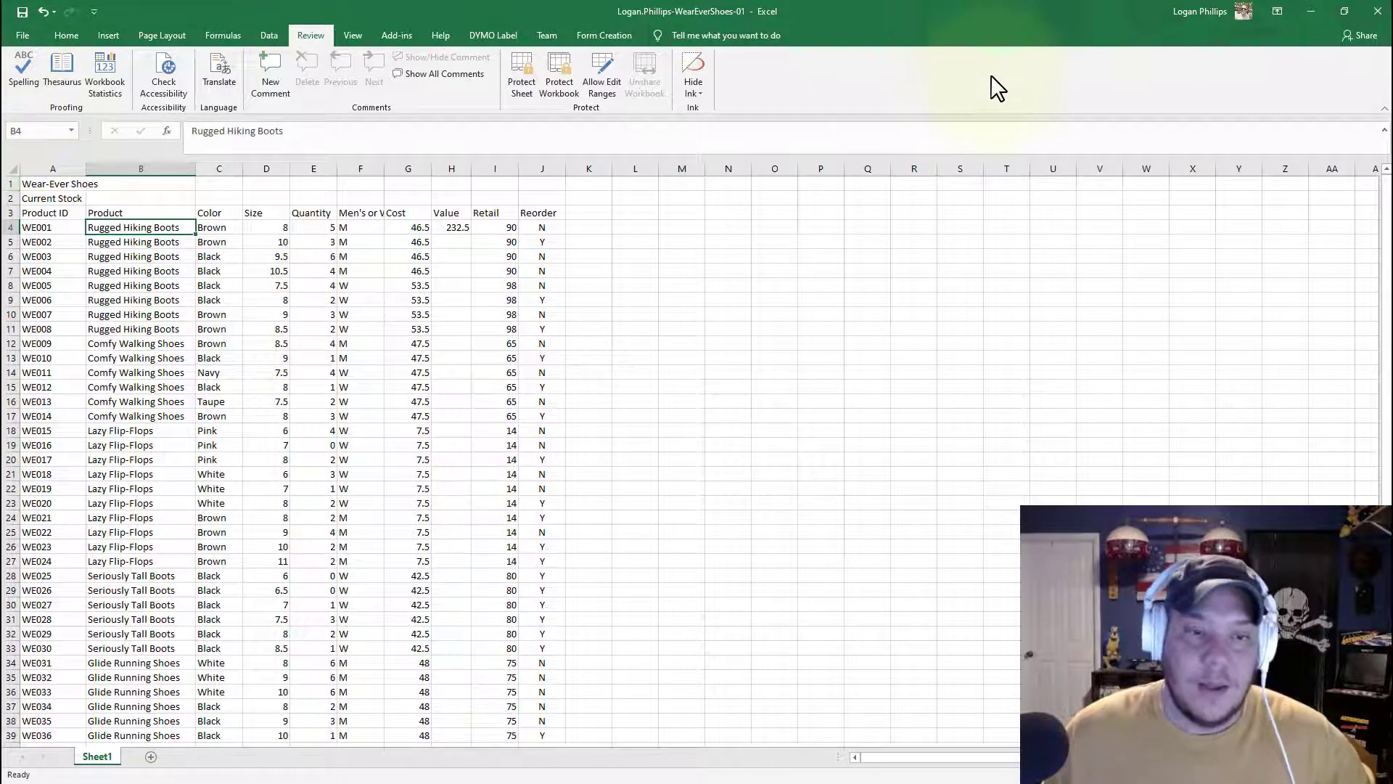
Step: Inspect the Value formula in cell H4 by opening it in the formula bar
key("F7")
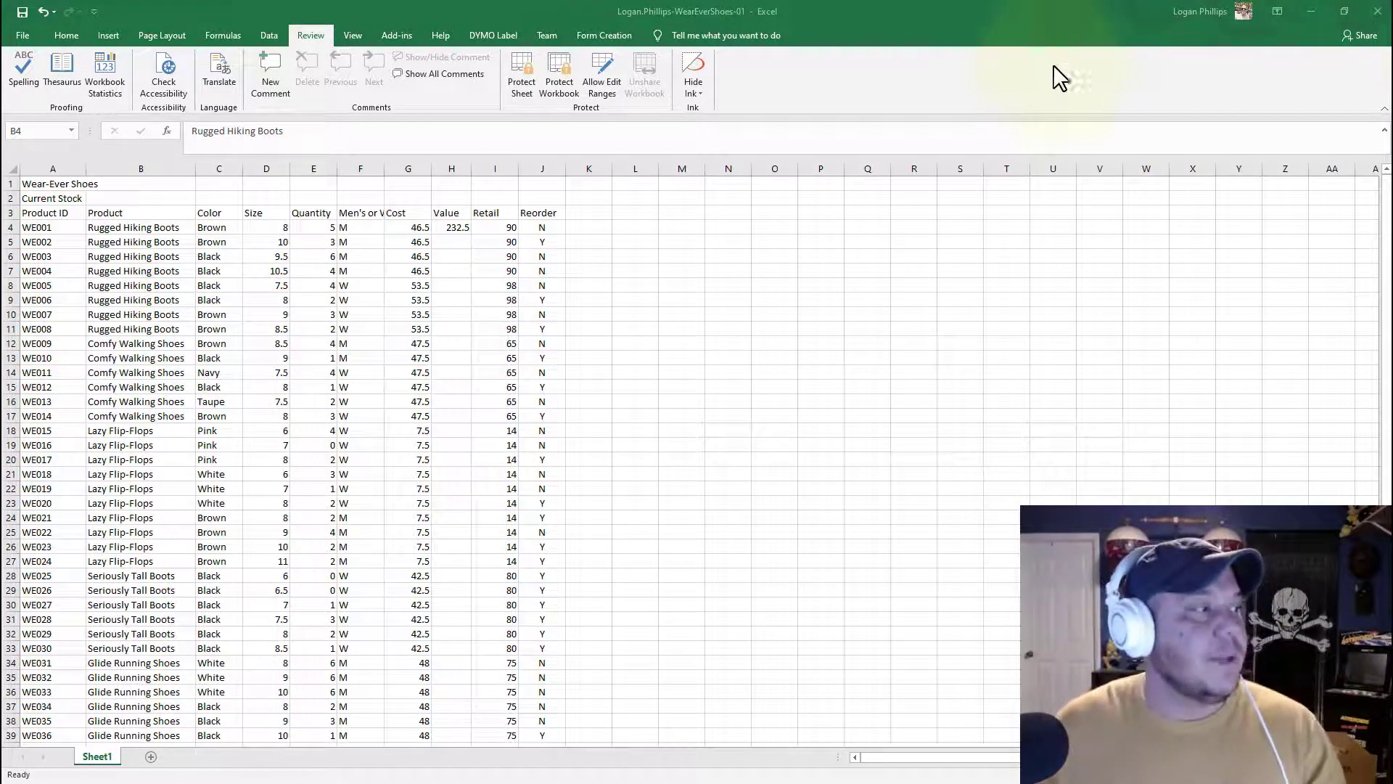
left_click(452, 168)
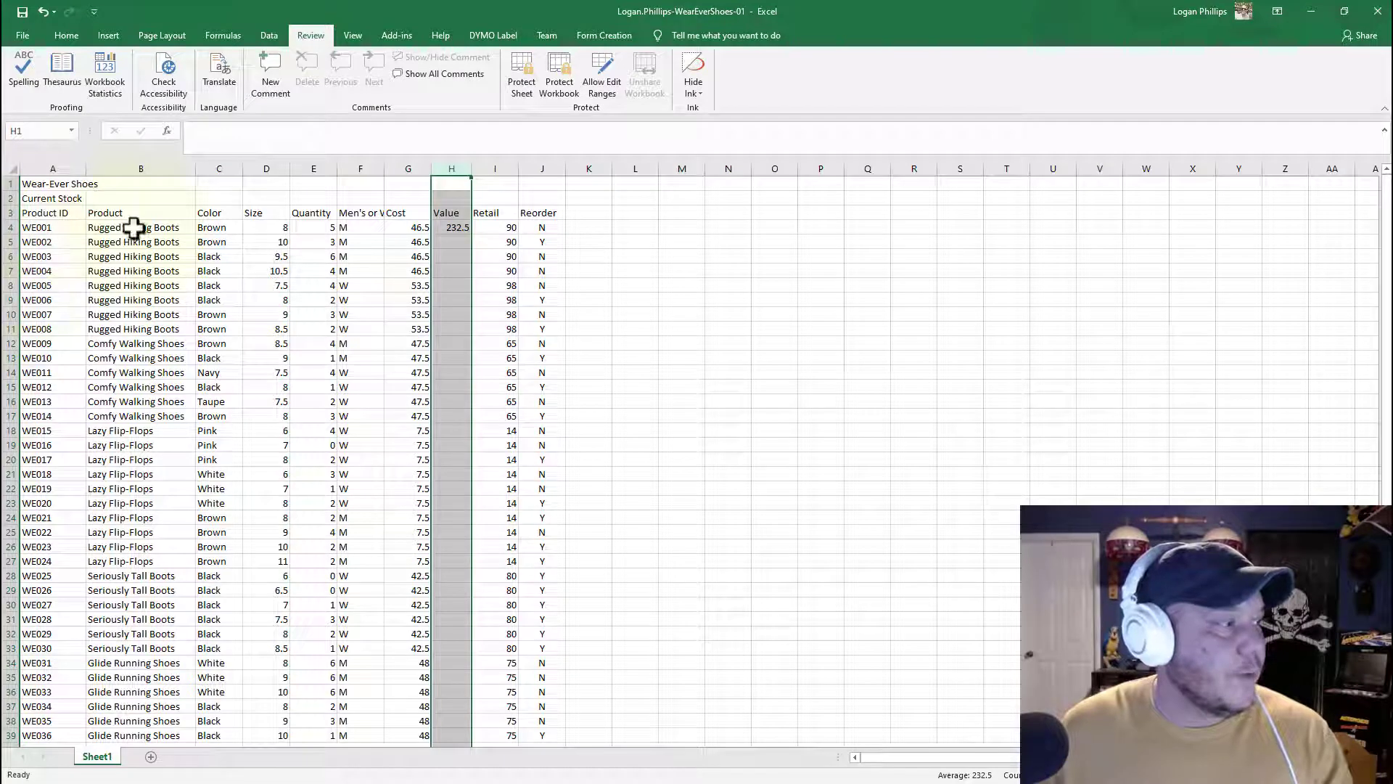
left_click(456, 227)
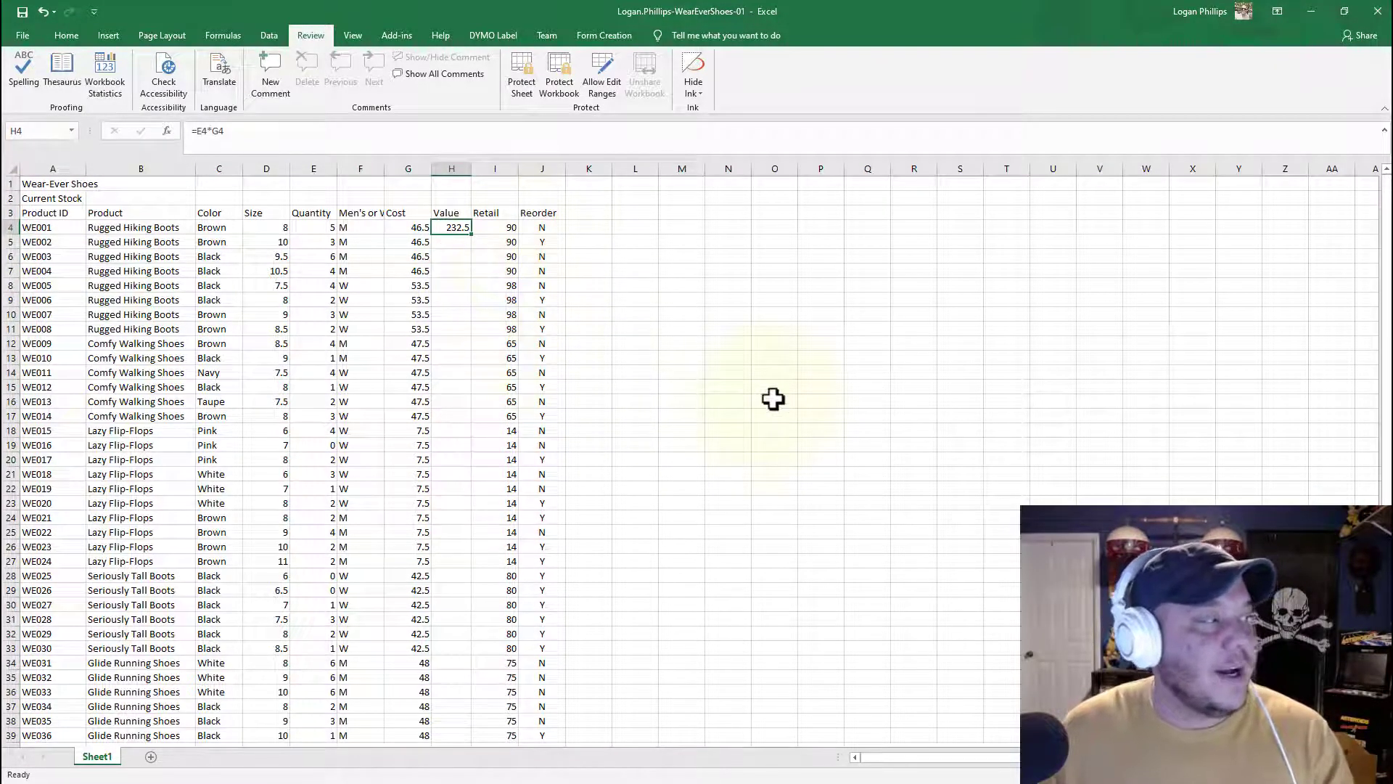
left_click(220, 132)
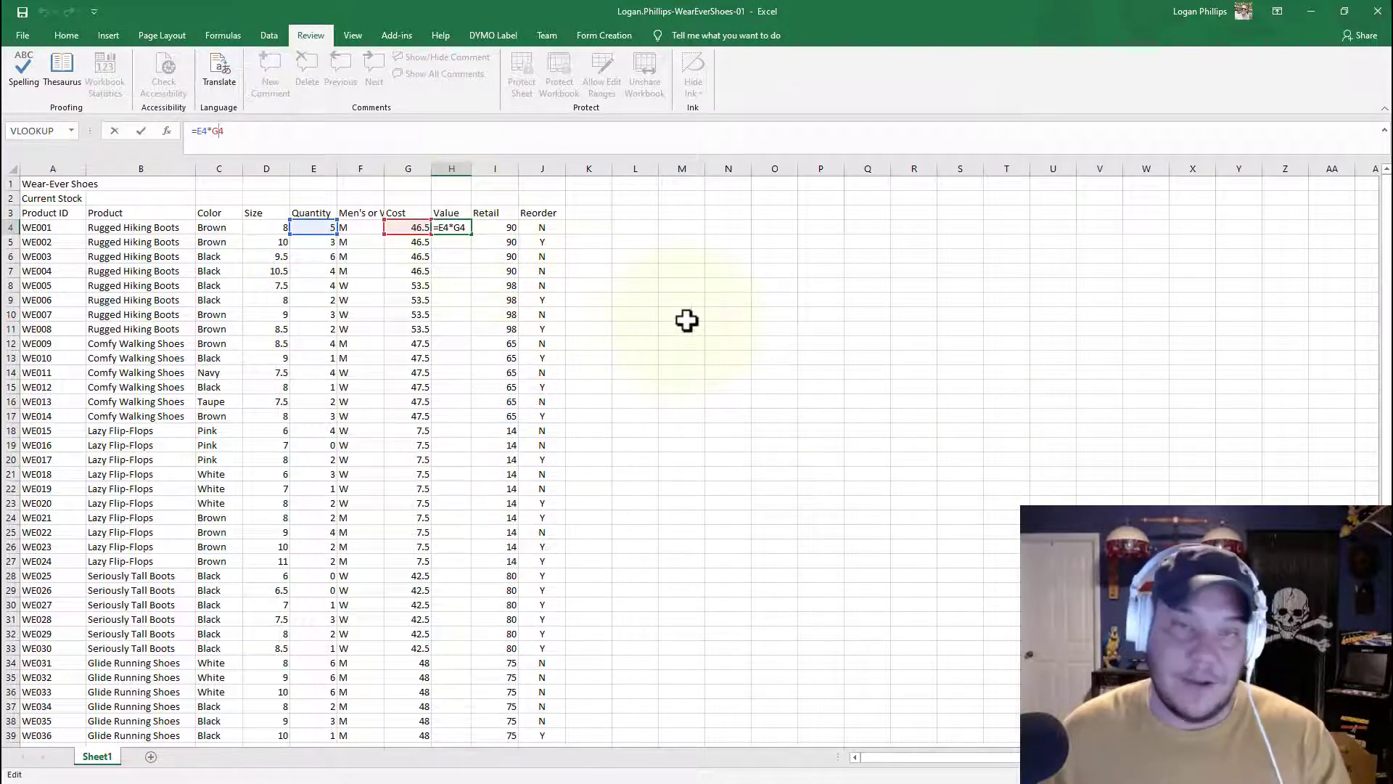
key("ctrl+Return")
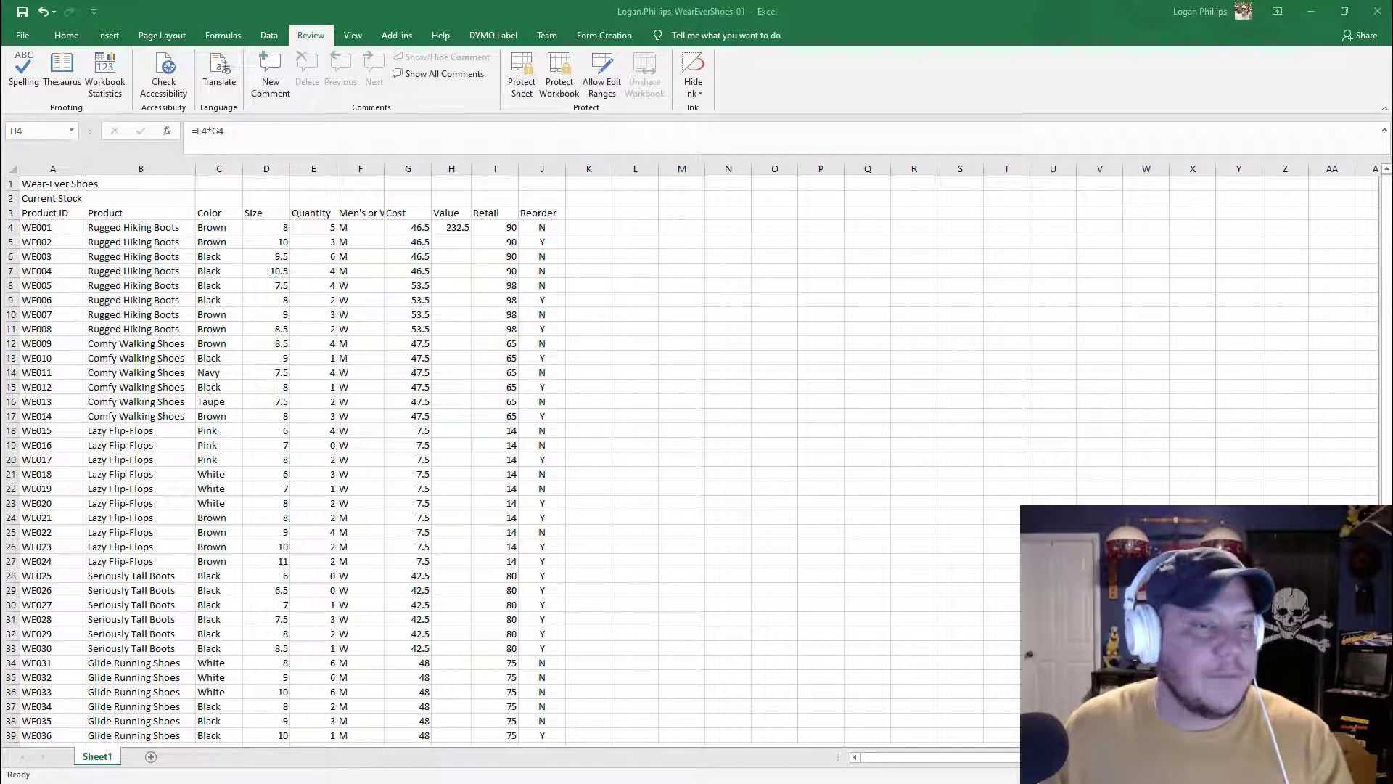
Step: Fill the H4 formula down the Value column through row 39
left_click(451, 226)
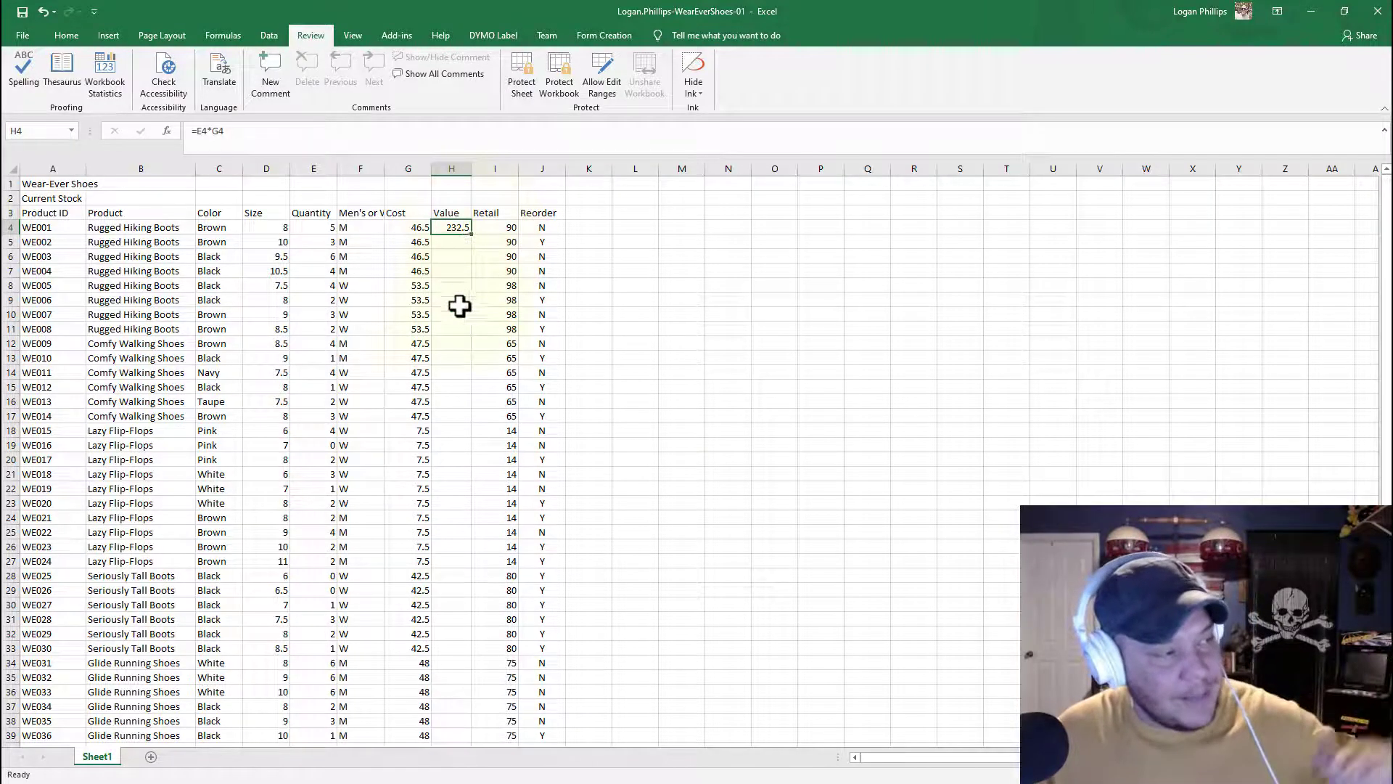
scroll(428, 464, "down", 4)
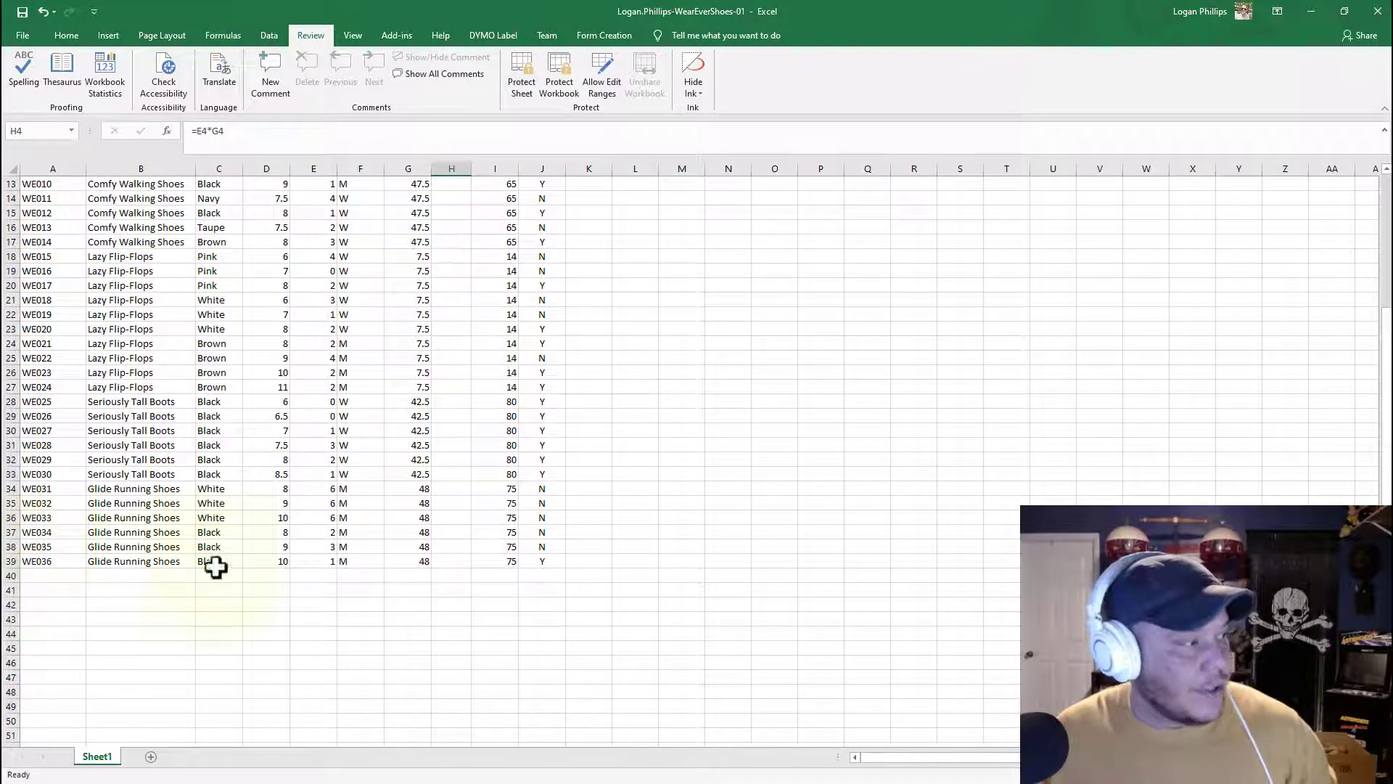
scroll(508, 500, "up", 4)
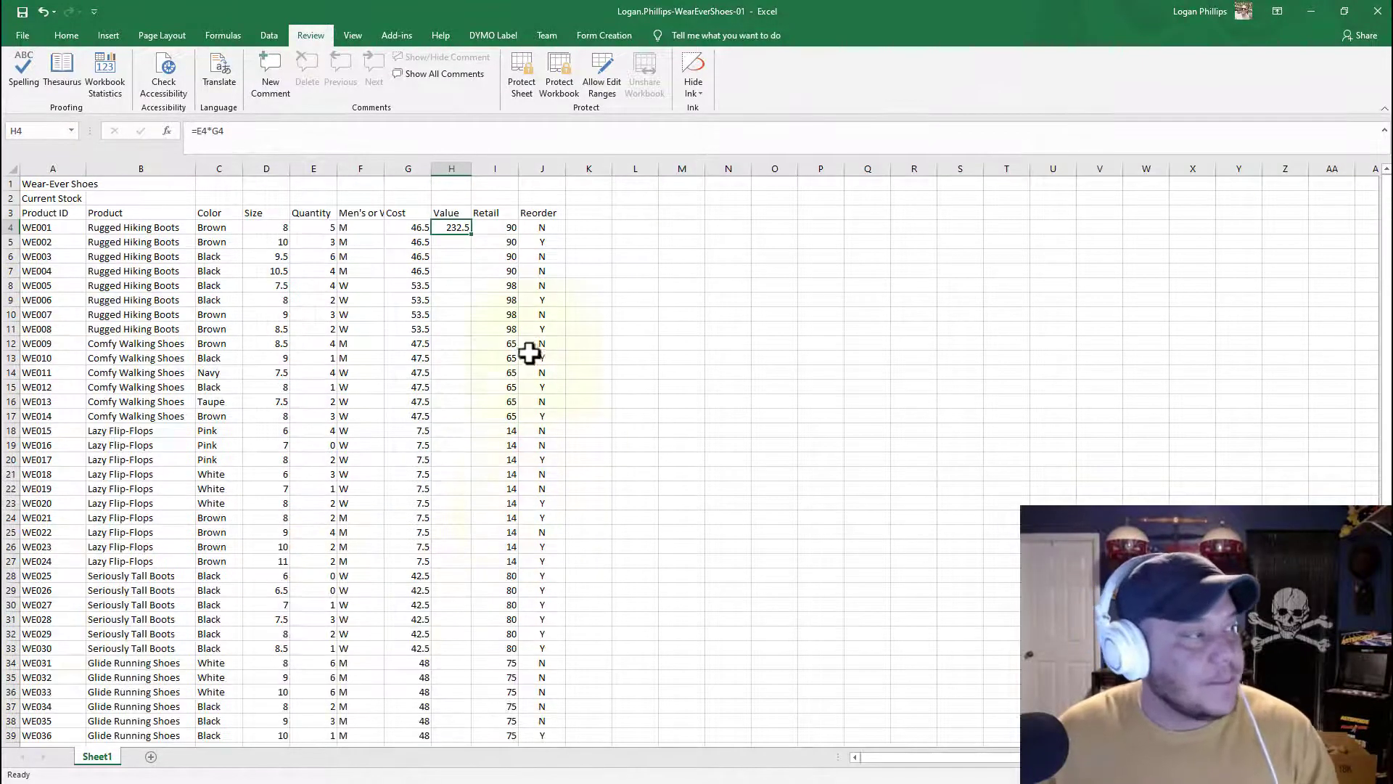
double_click(471, 232)
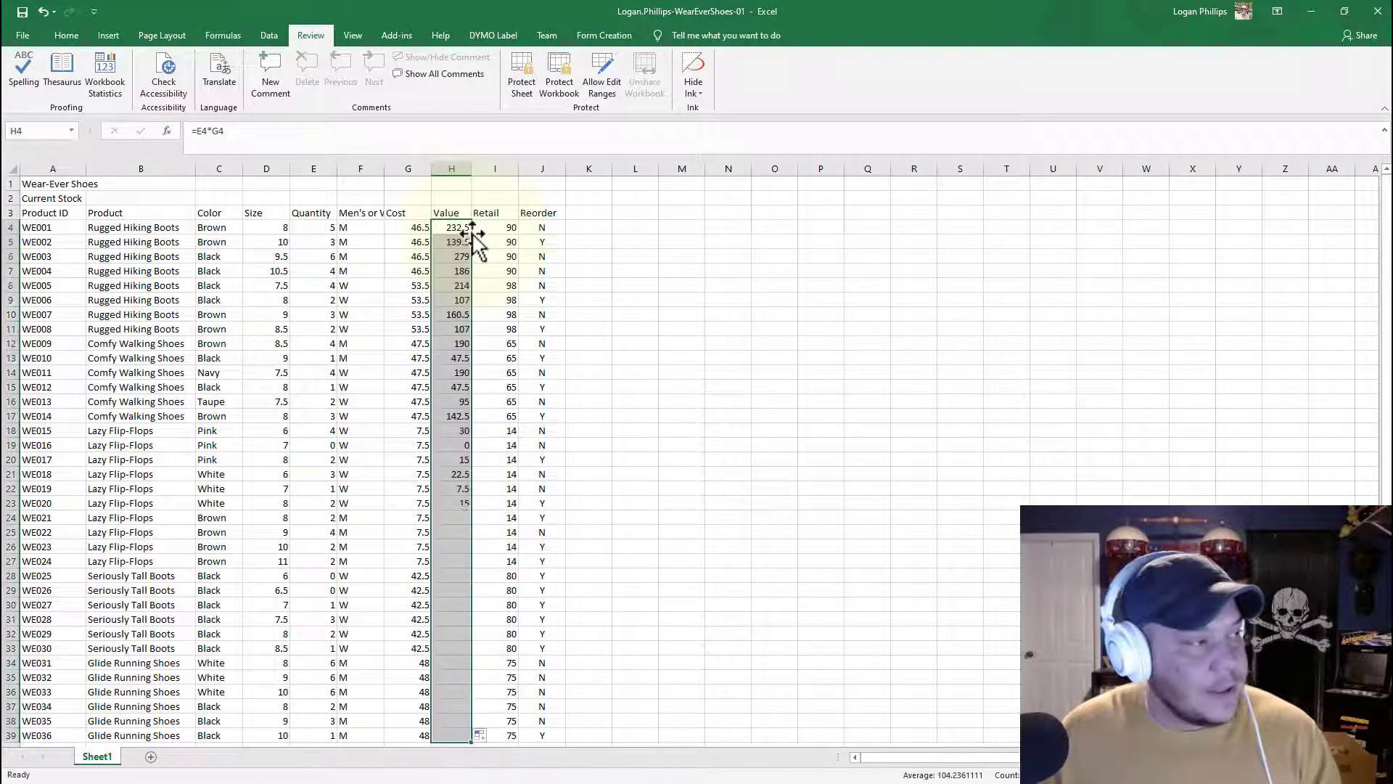
scroll(465, 305, "down", 4)
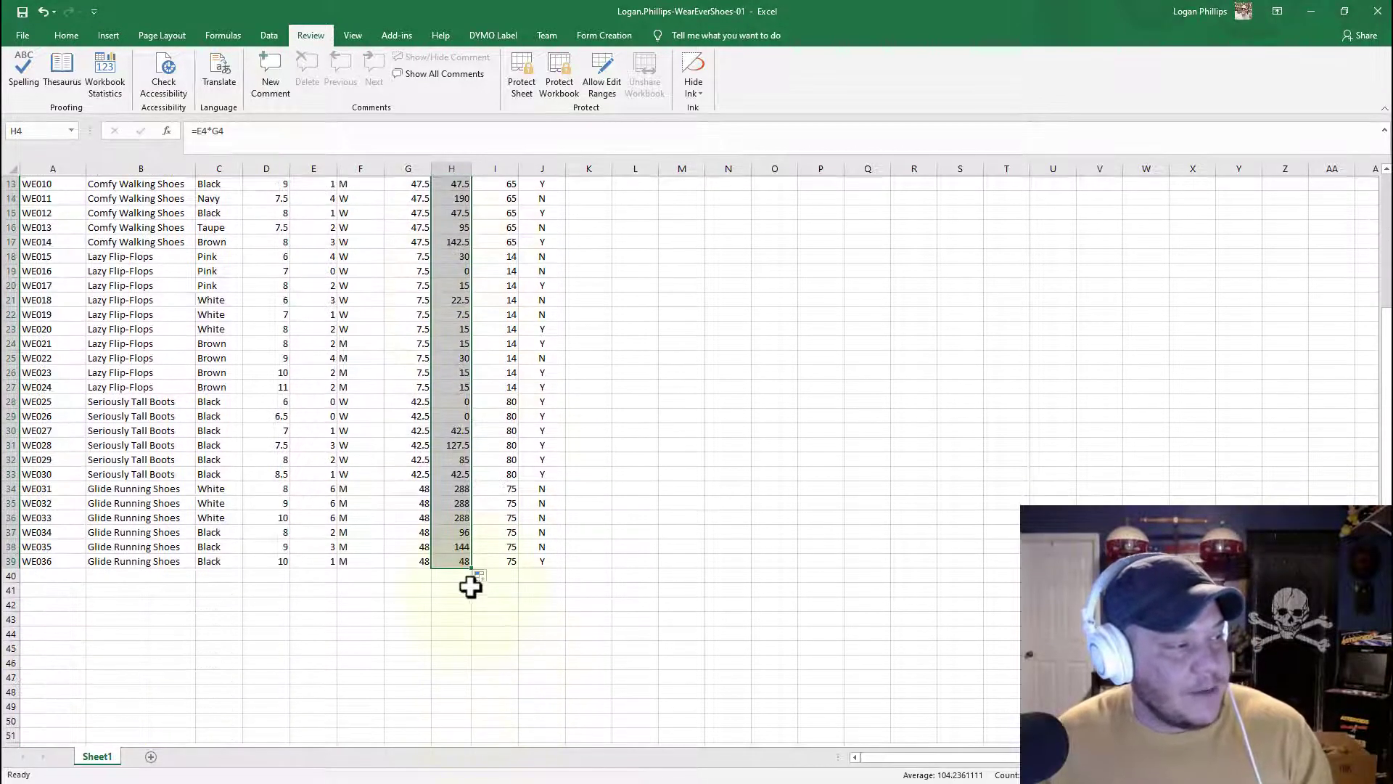
scroll(697, 634, "up", 4)
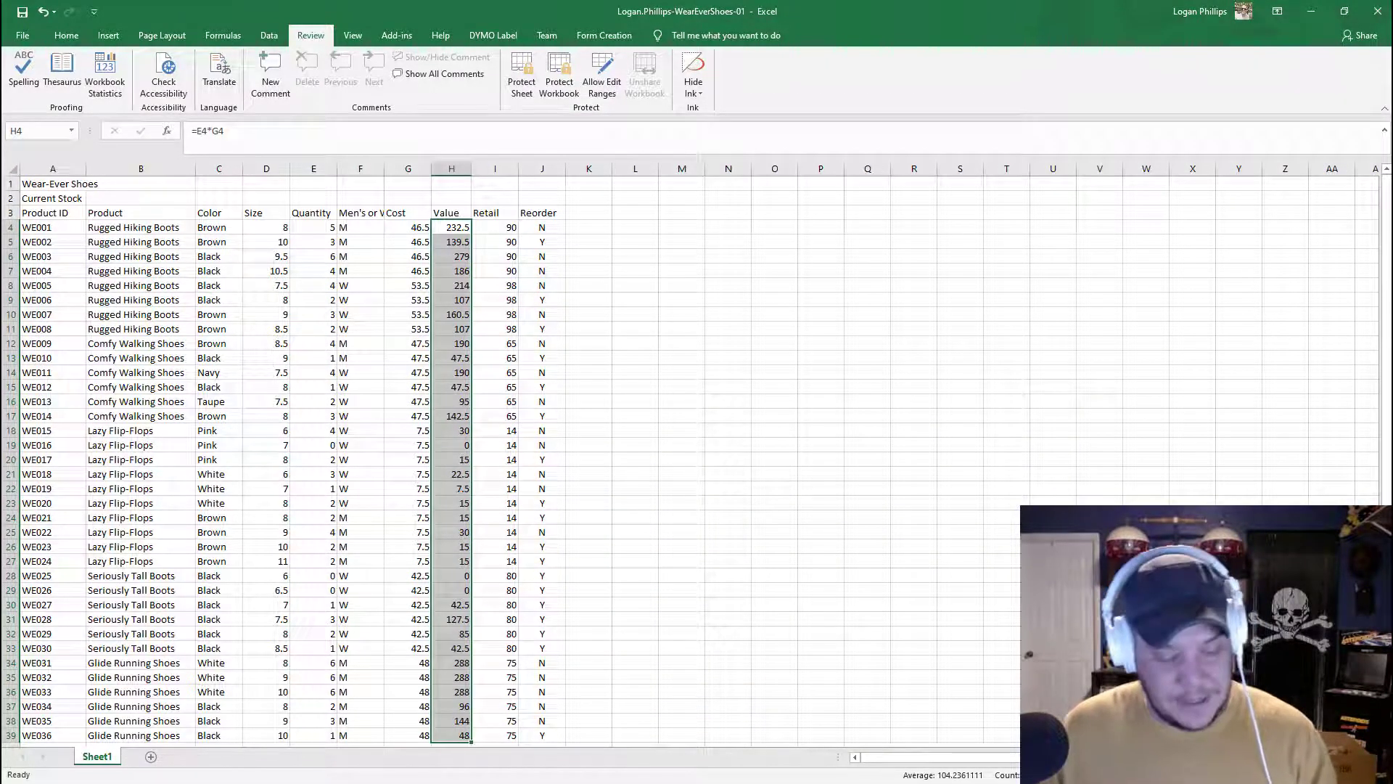
Step: Clear the filled Value cells, then undo the clearing and the fill
key("ctrl+Delete")
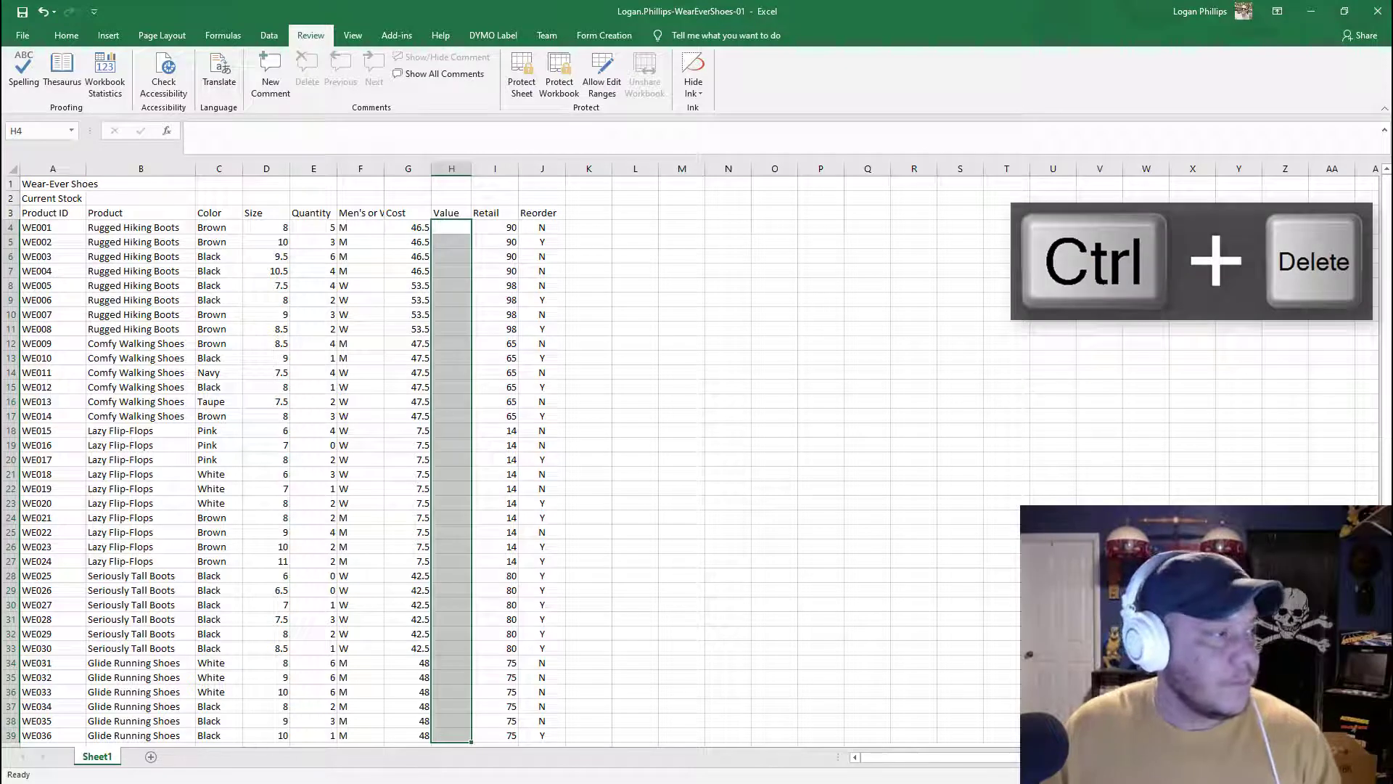
key("ctrl+z")
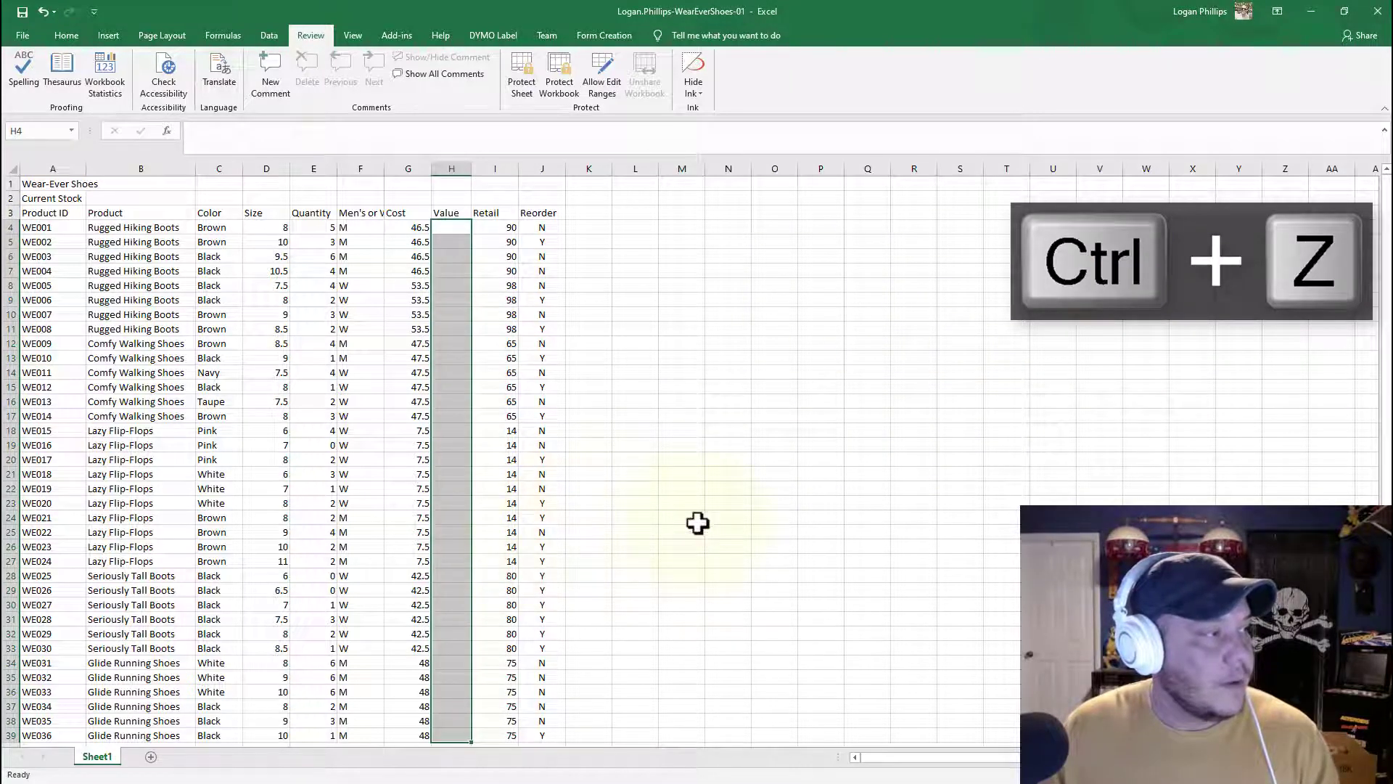
left_click(714, 371)
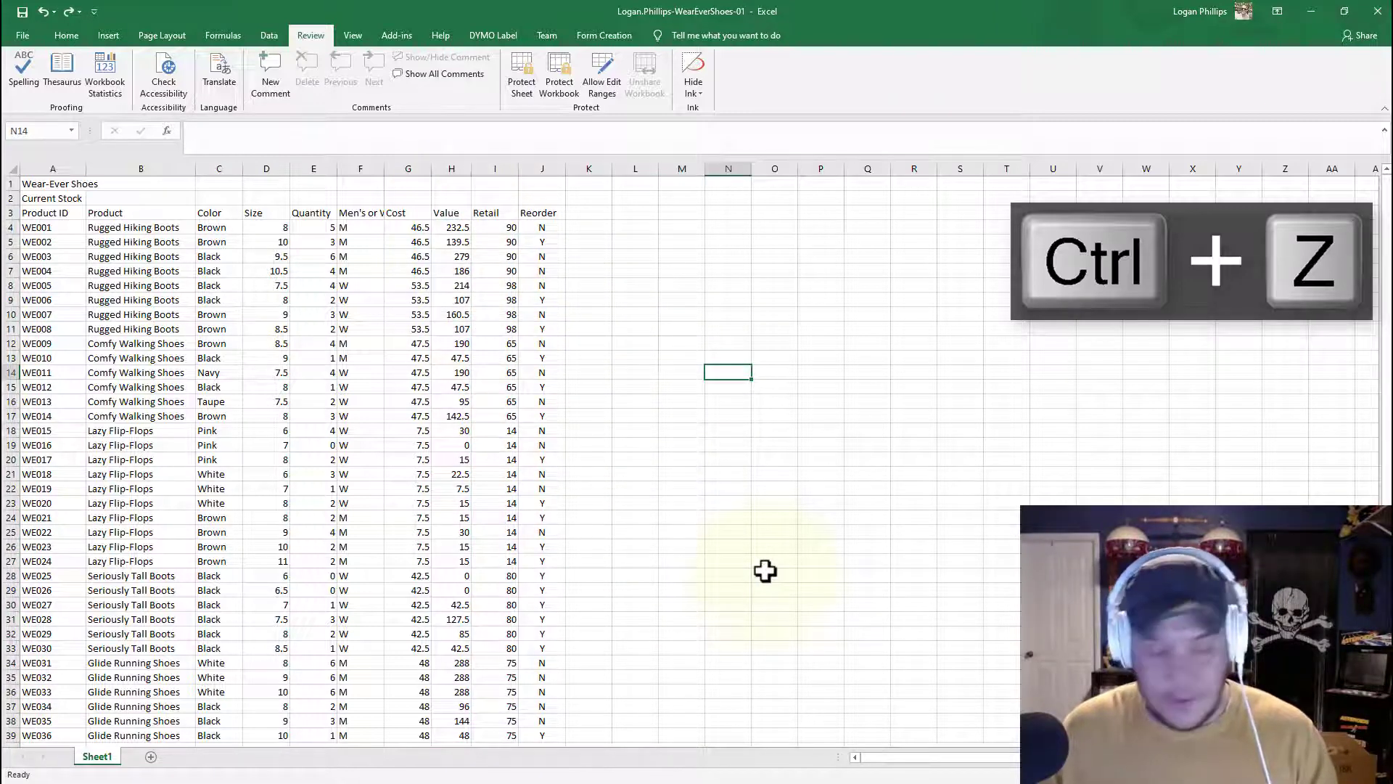
left_click(771, 703)
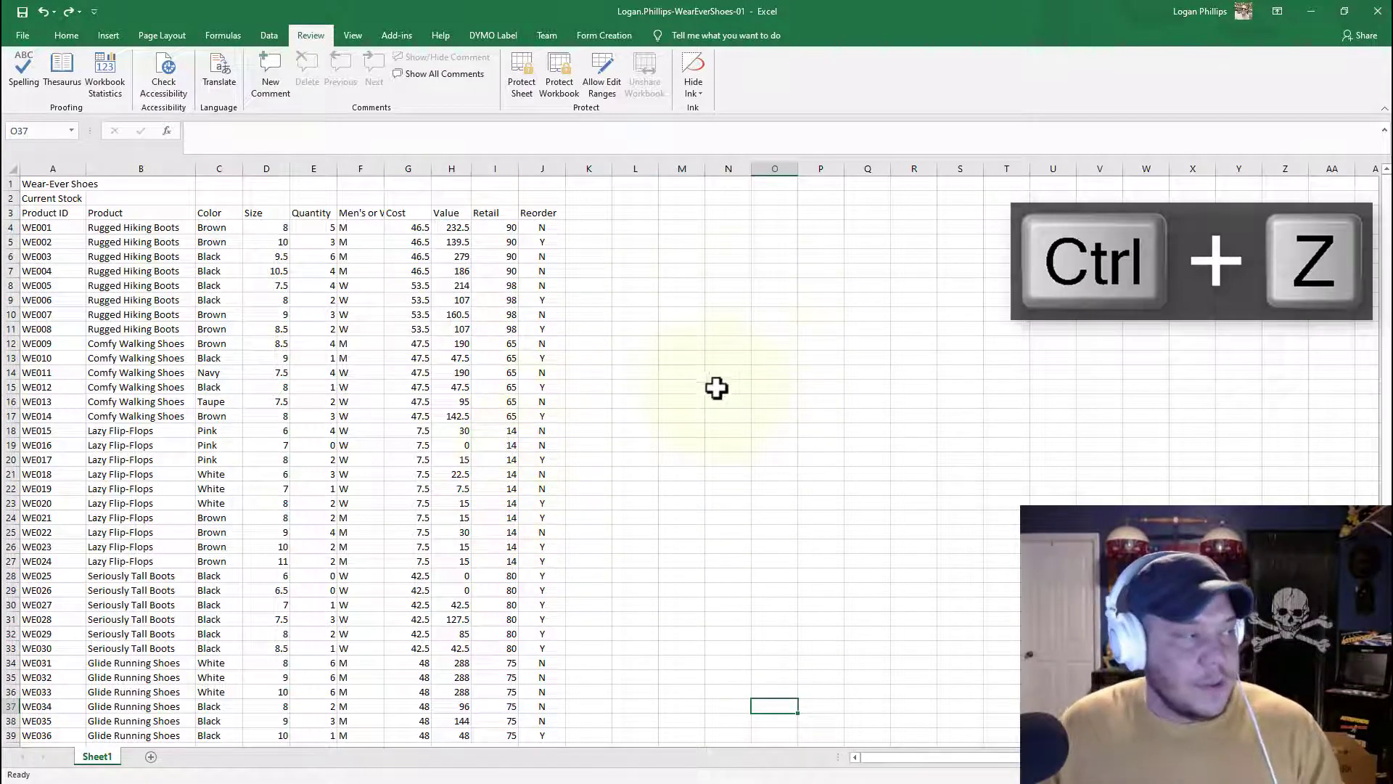
left_click(451, 227)
key("ctrl+z")
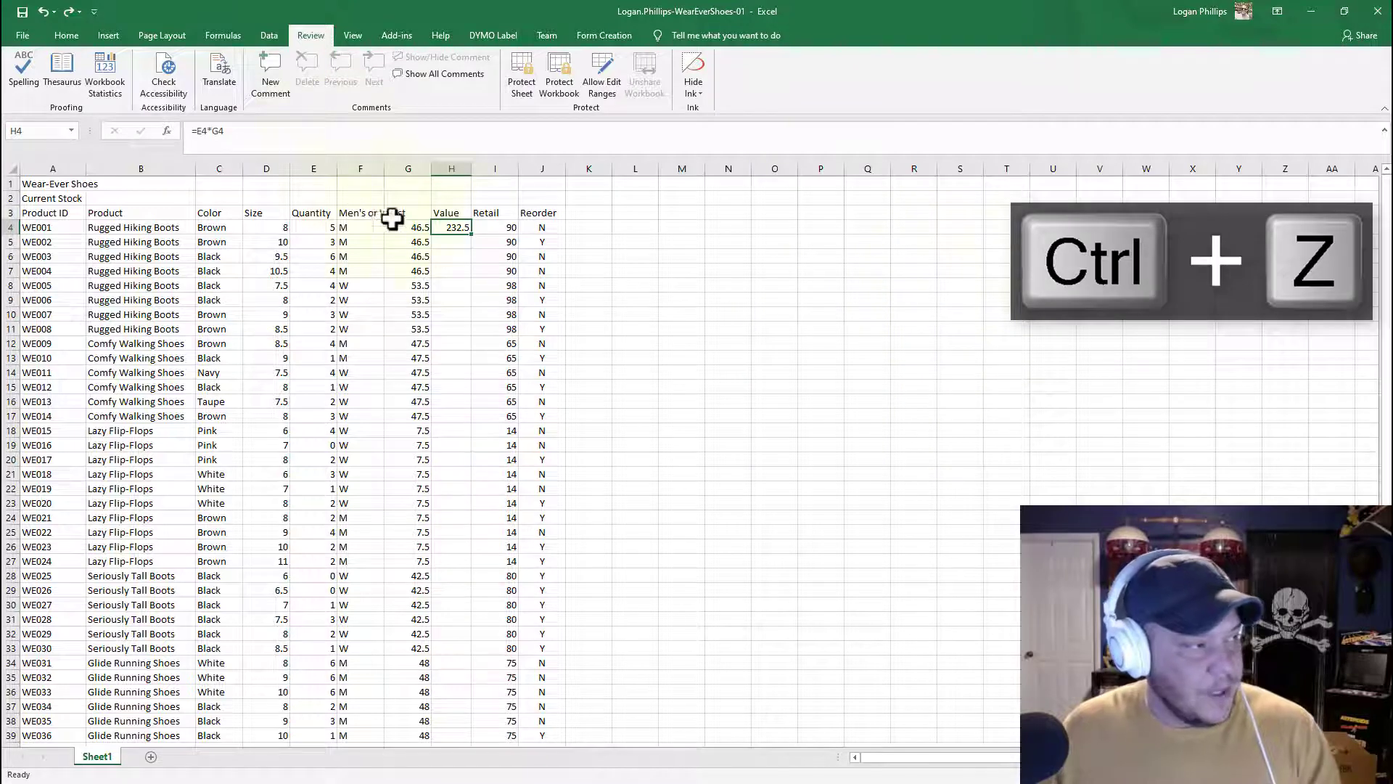
double_click(471, 233)
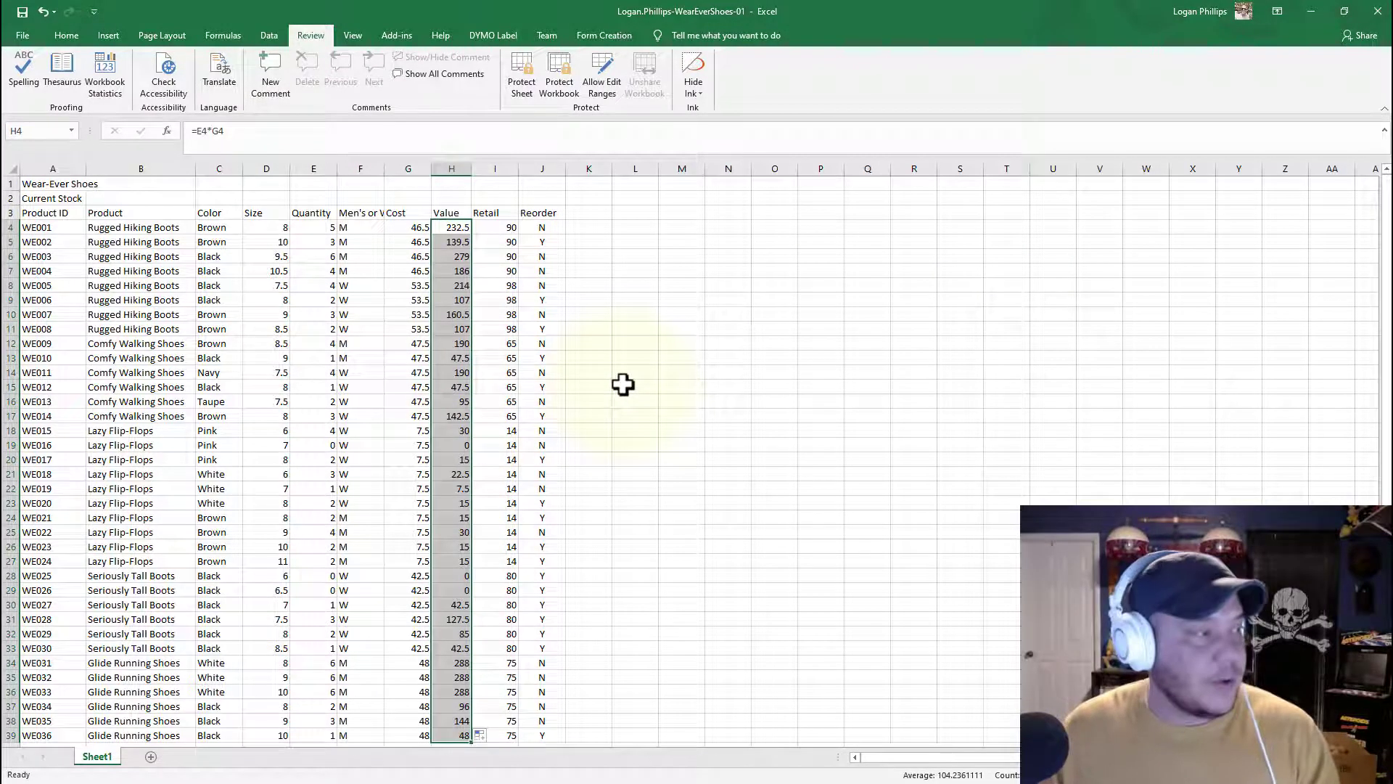
key("ctrl+z")
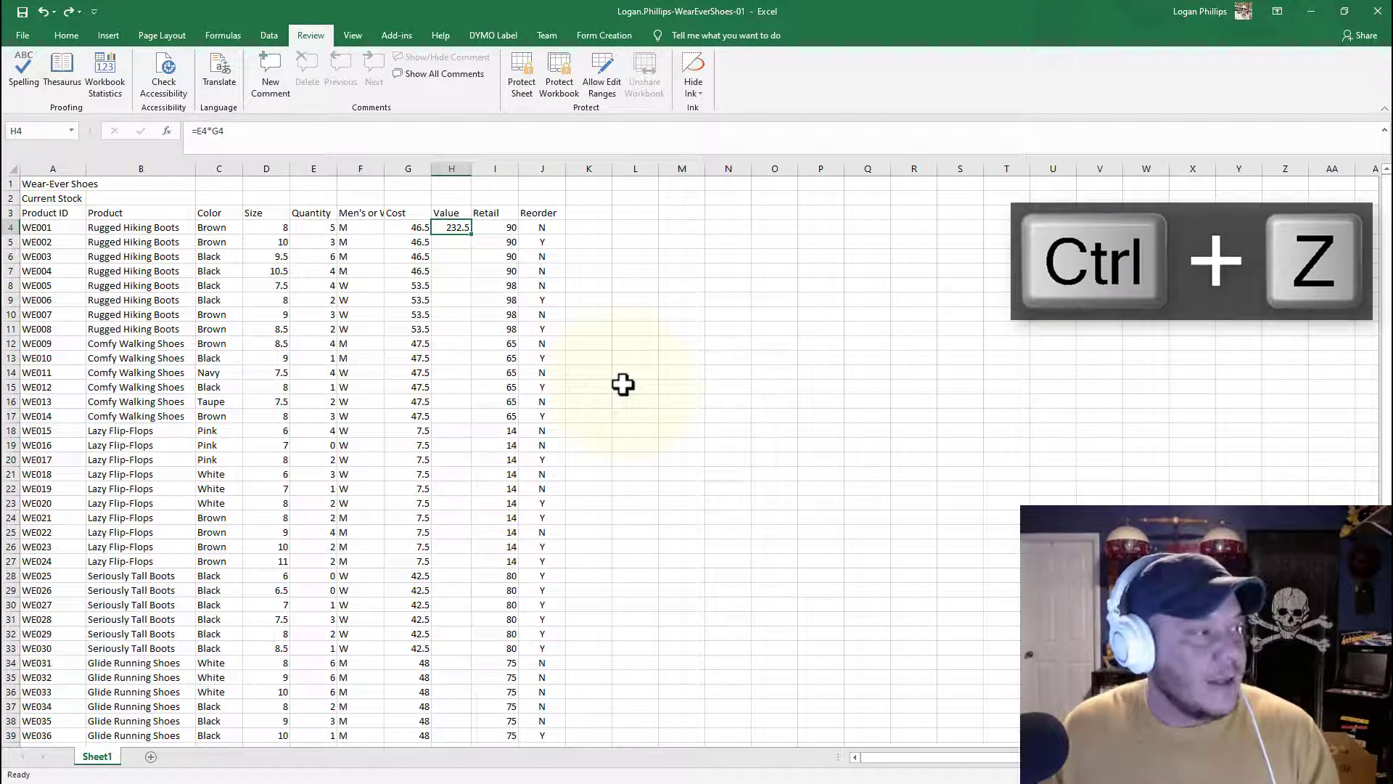
Step: Fill the H4 formula down the Value column to row 39 and return to cell A1
double_click(473, 236)
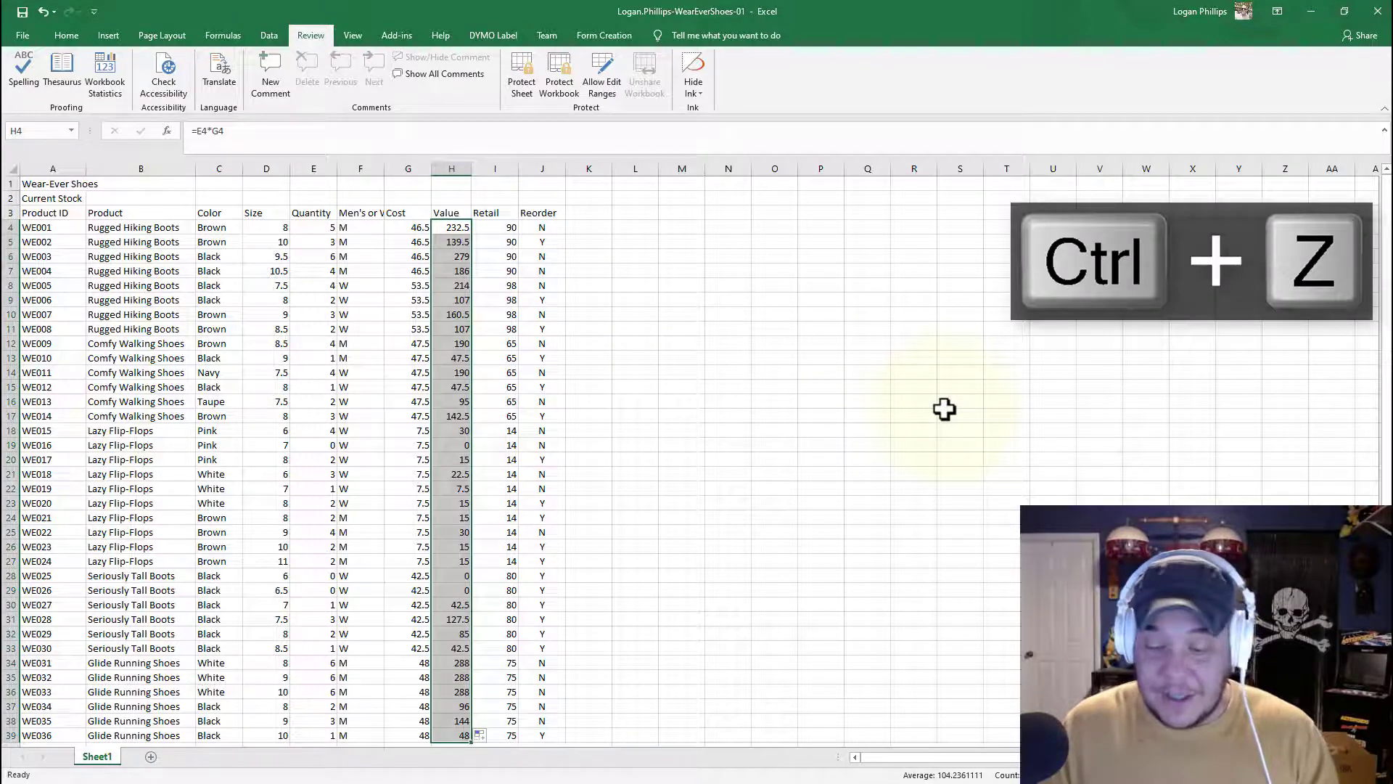
key("ctrl+Home")
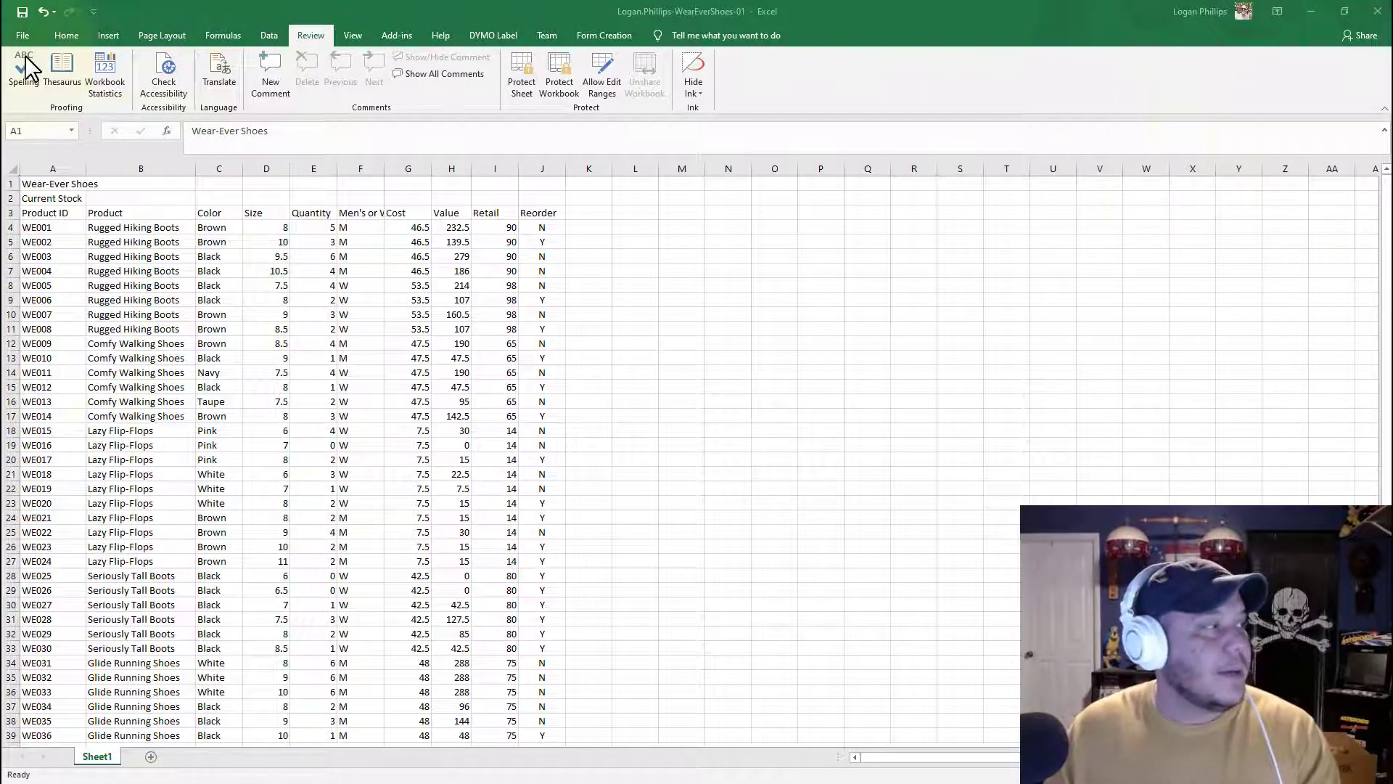
Step: Apply the Ion theme to the workbook
left_click(161, 33)
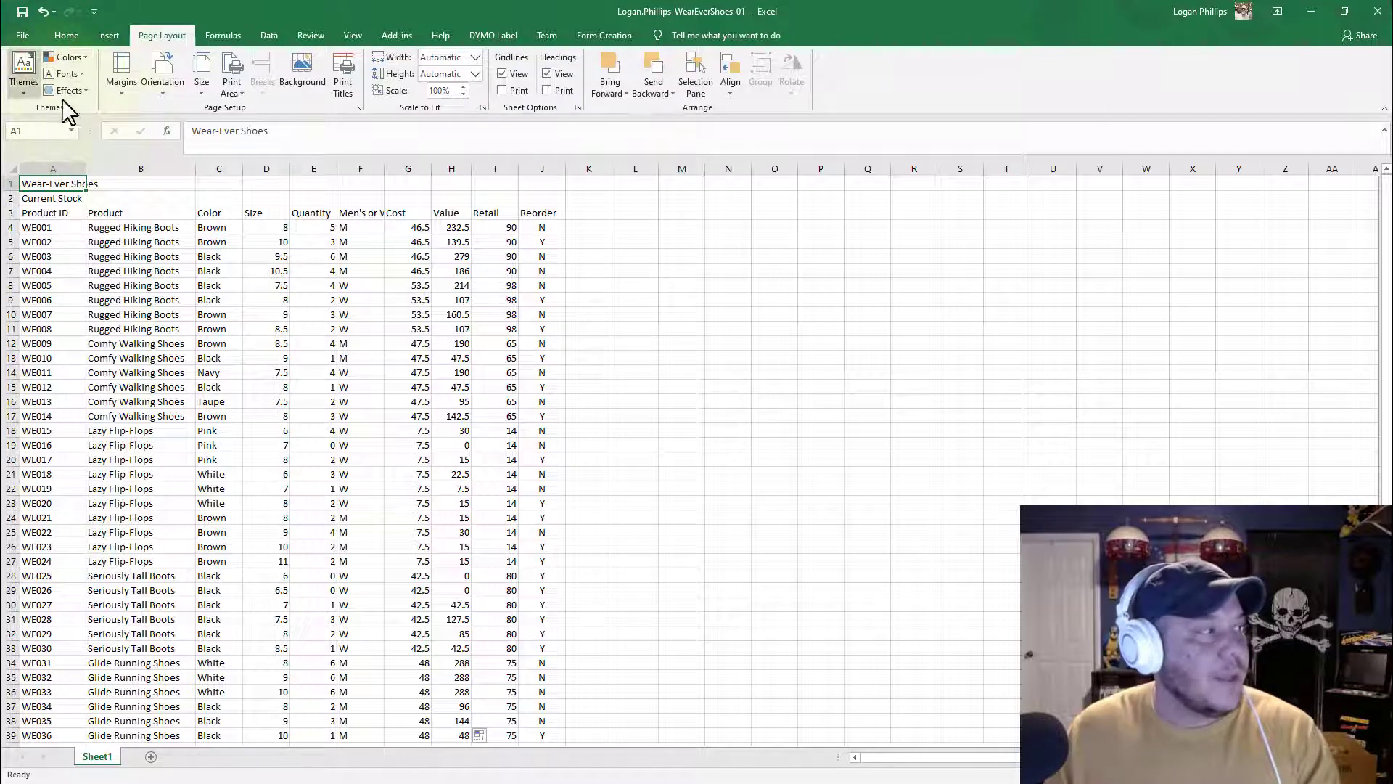
left_click(24, 69)
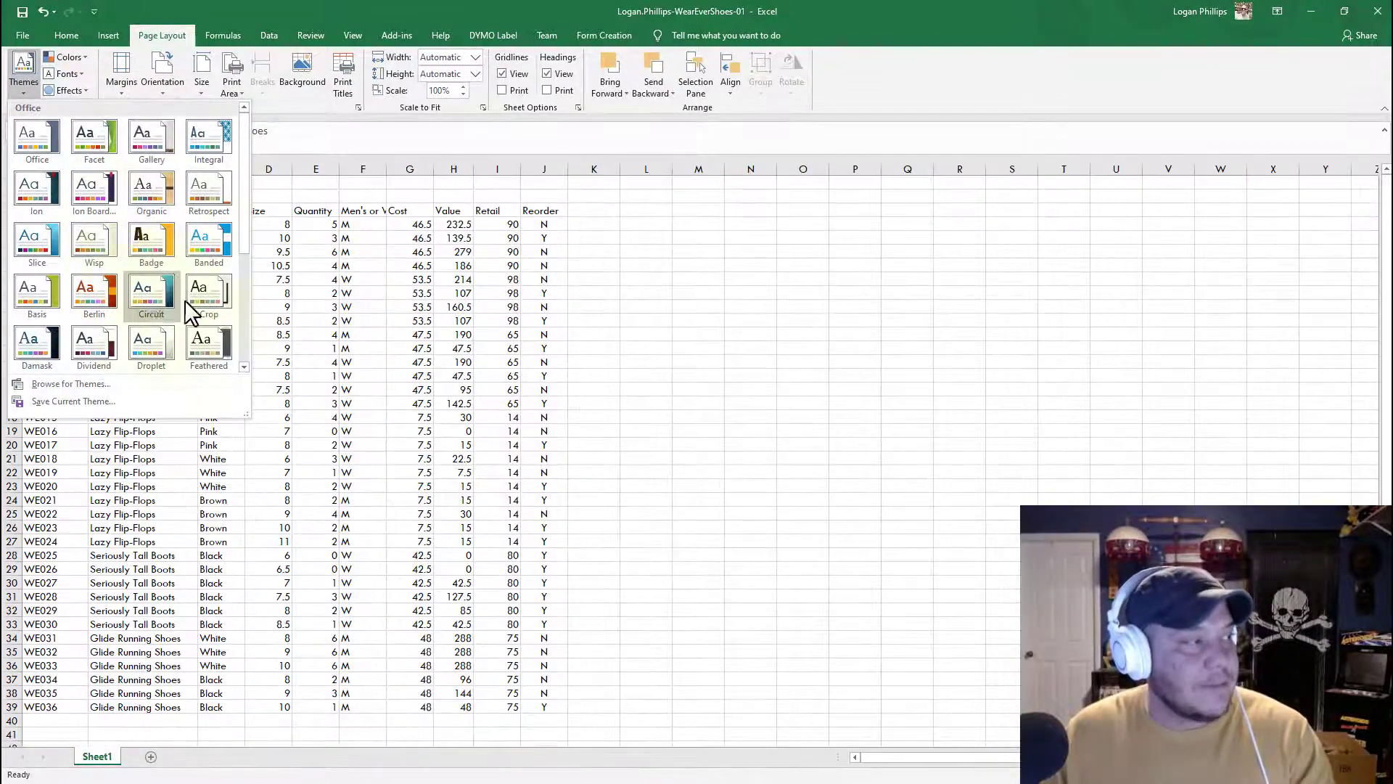
left_click(45, 211)
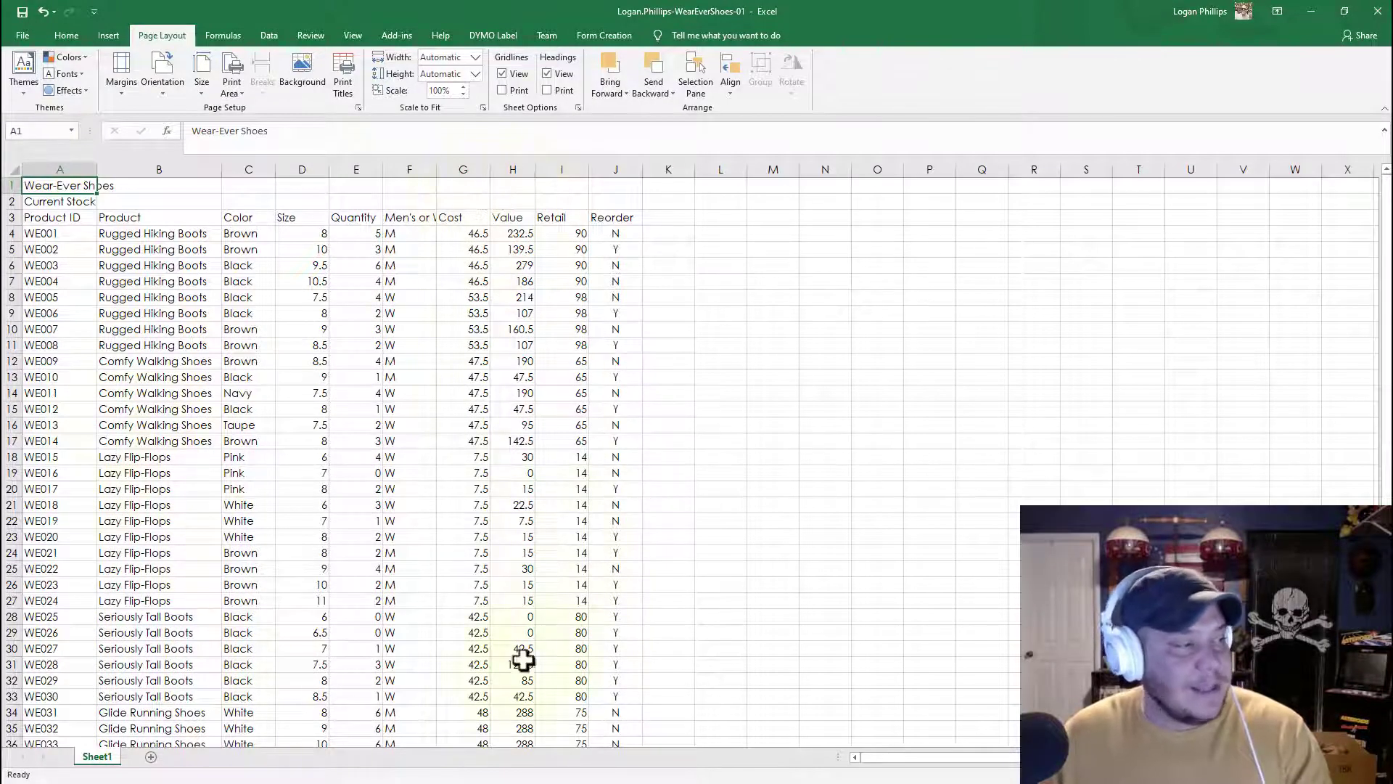
scroll(568, 428, "down", 5)
scroll(508, 450, "up", 4)
scroll(513, 458, "up", 1)
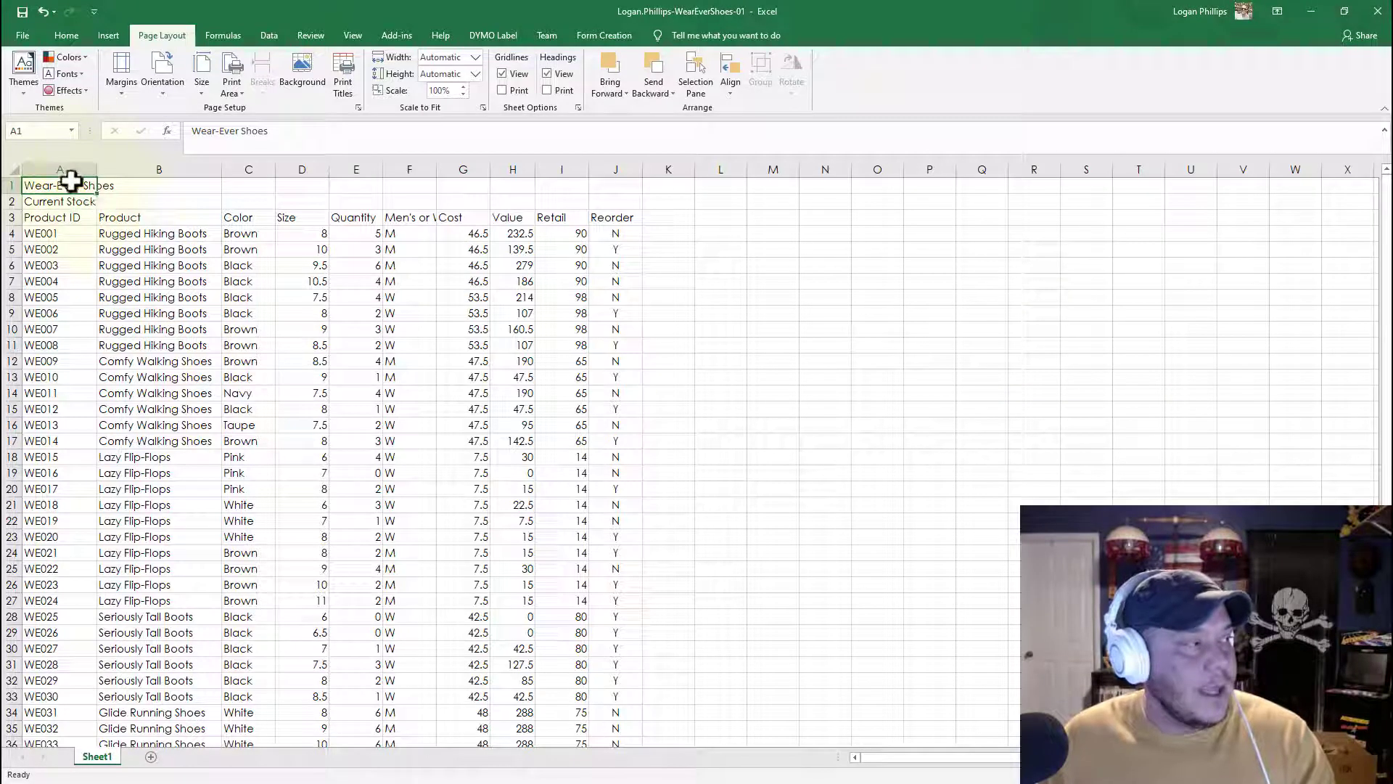
Step: Merge and center the Wear-Ever Shoes title across cells A1:J1
left_click_drag(65, 185, 611, 185)
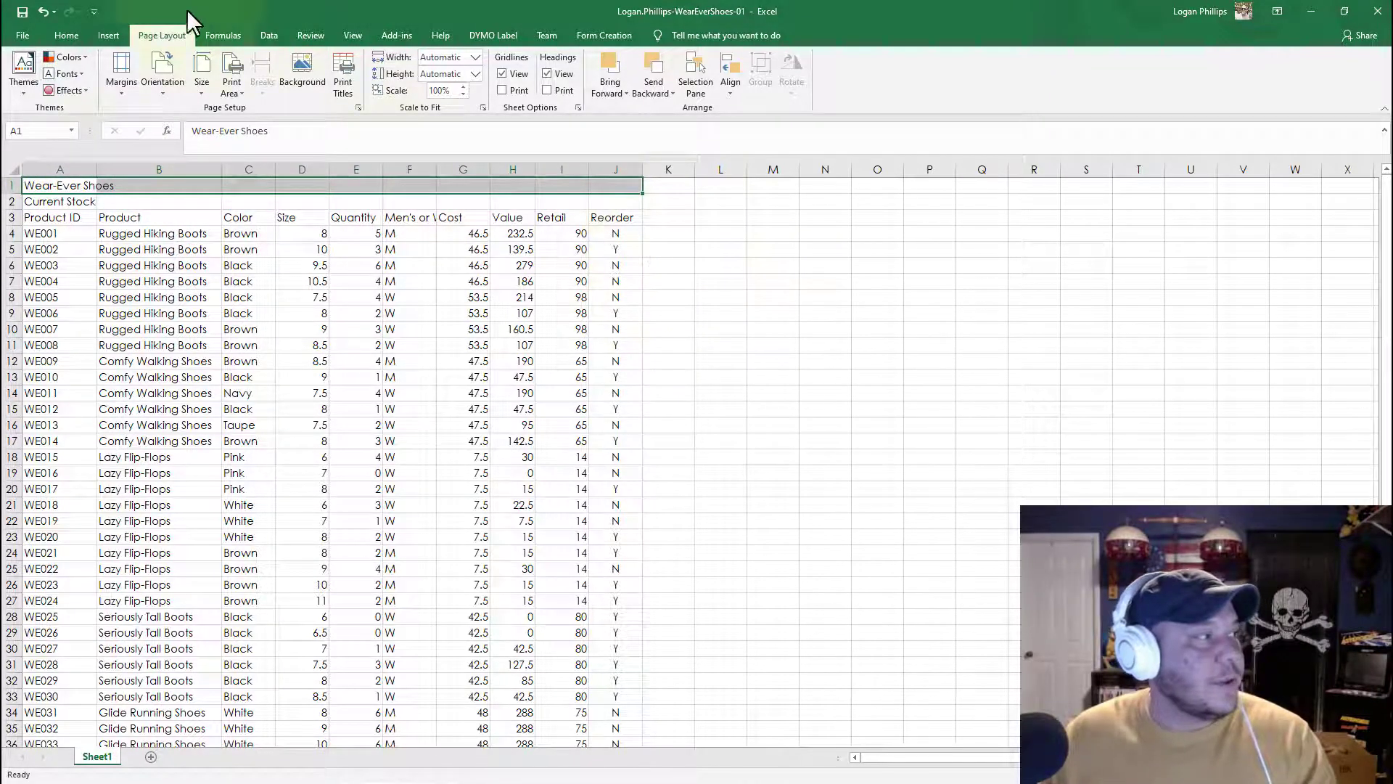
left_click(62, 35)
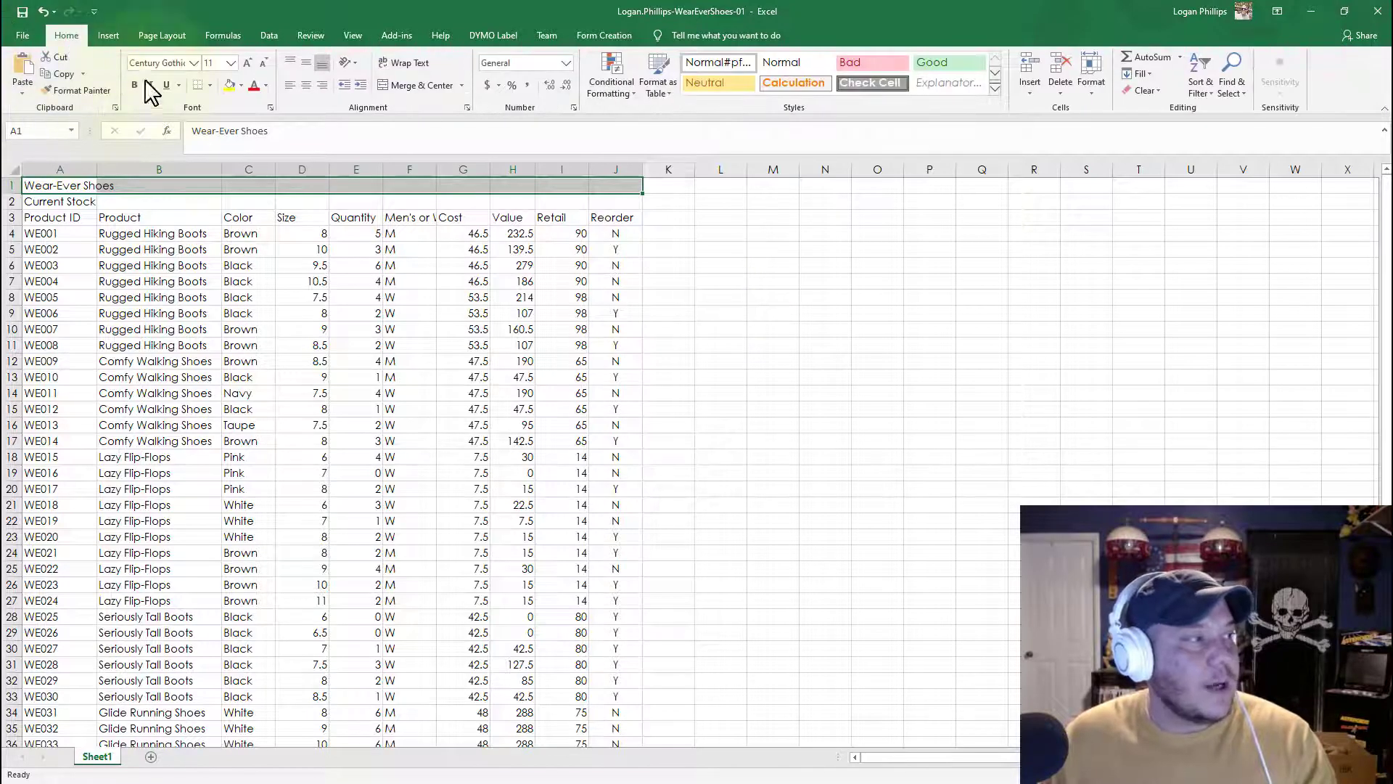
left_click(401, 87)
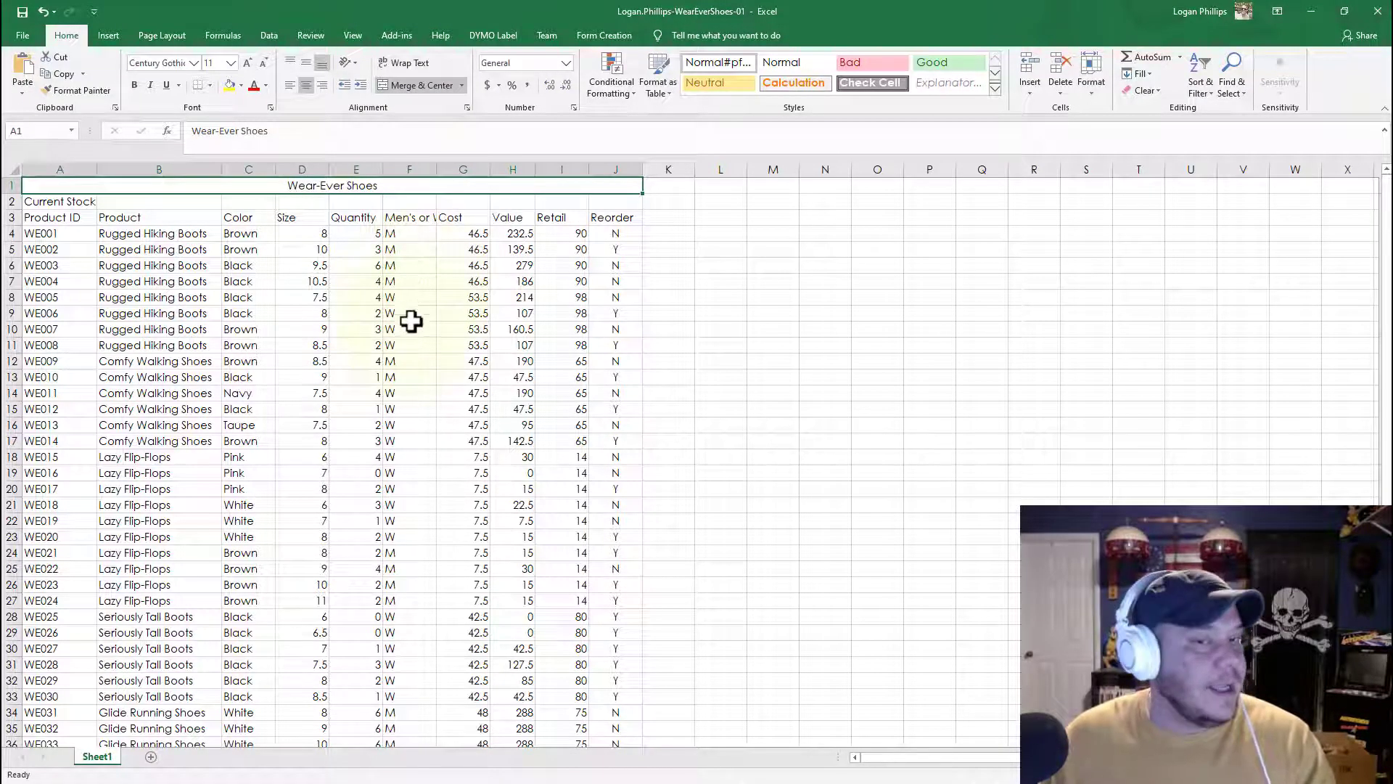
Step: Merge and center the Current Stock subtitle across cells A2:J2
left_click(60, 202)
left_click_drag(60, 202, 627, 208)
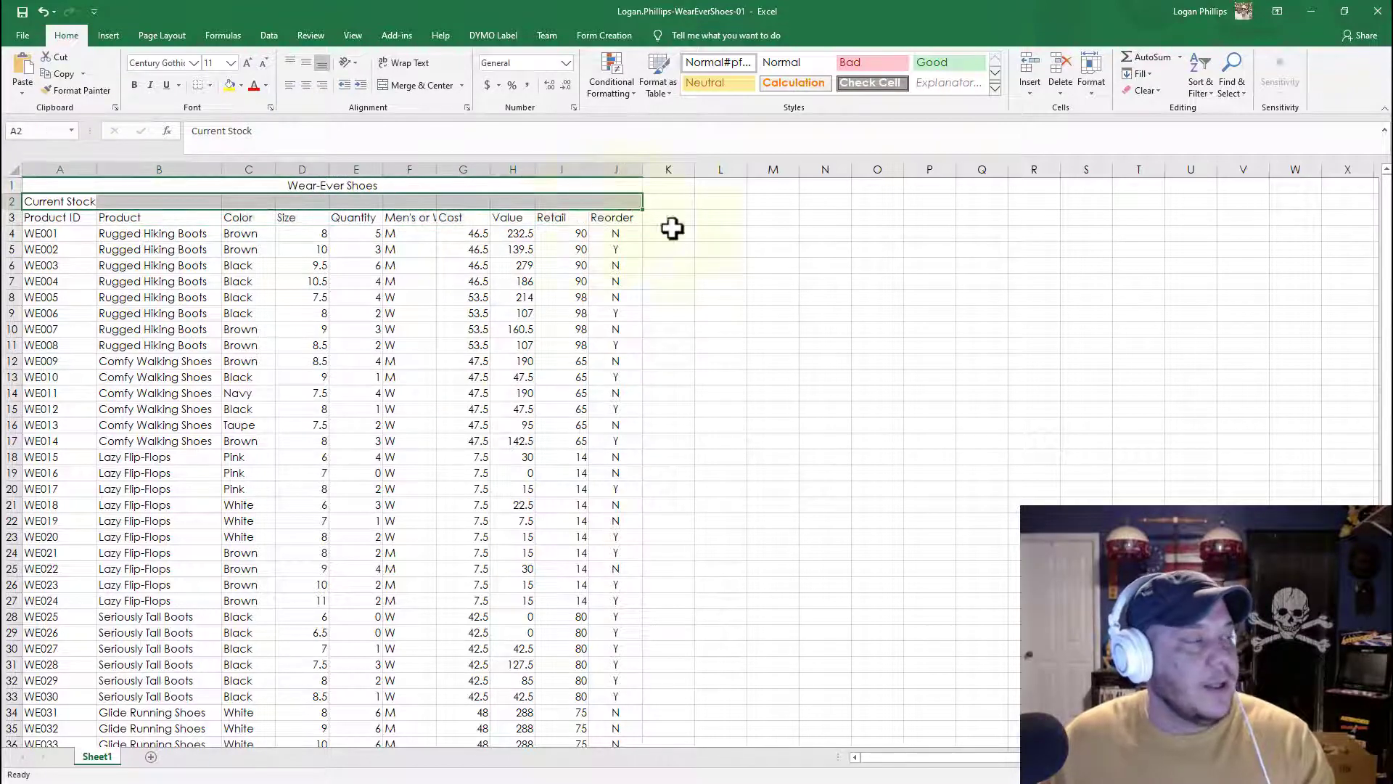
left_click(860, 315)
left_click(63, 204)
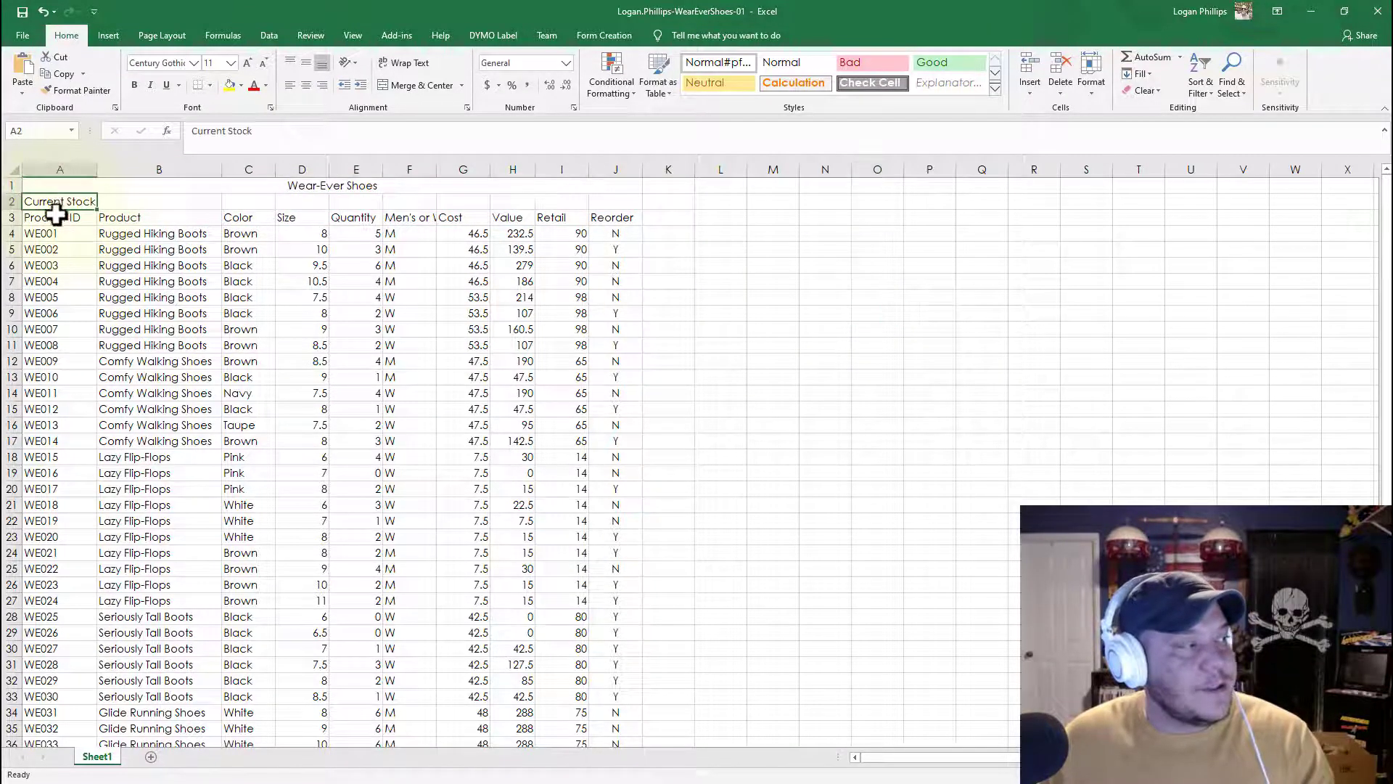
left_click_drag(49, 203, 622, 204)
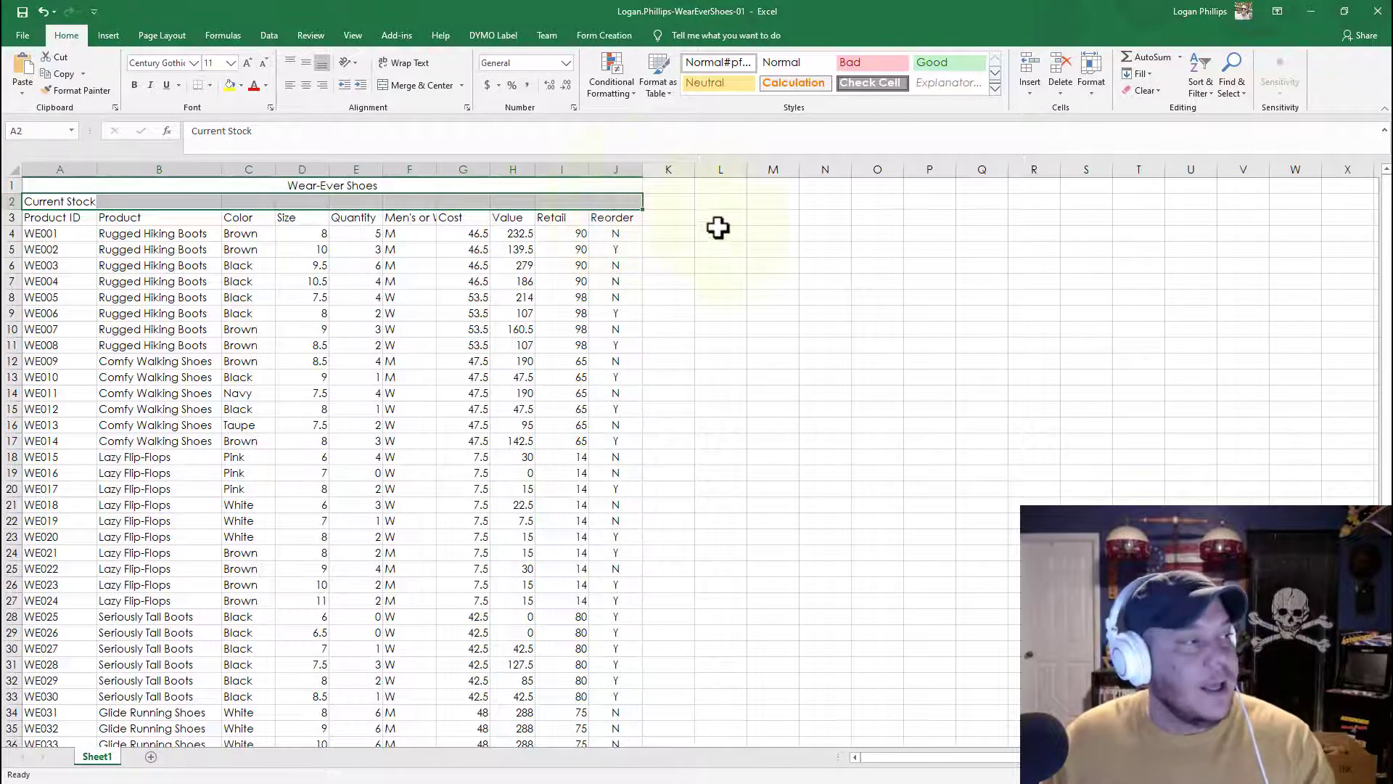
left_click(715, 231)
left_click(80, 200)
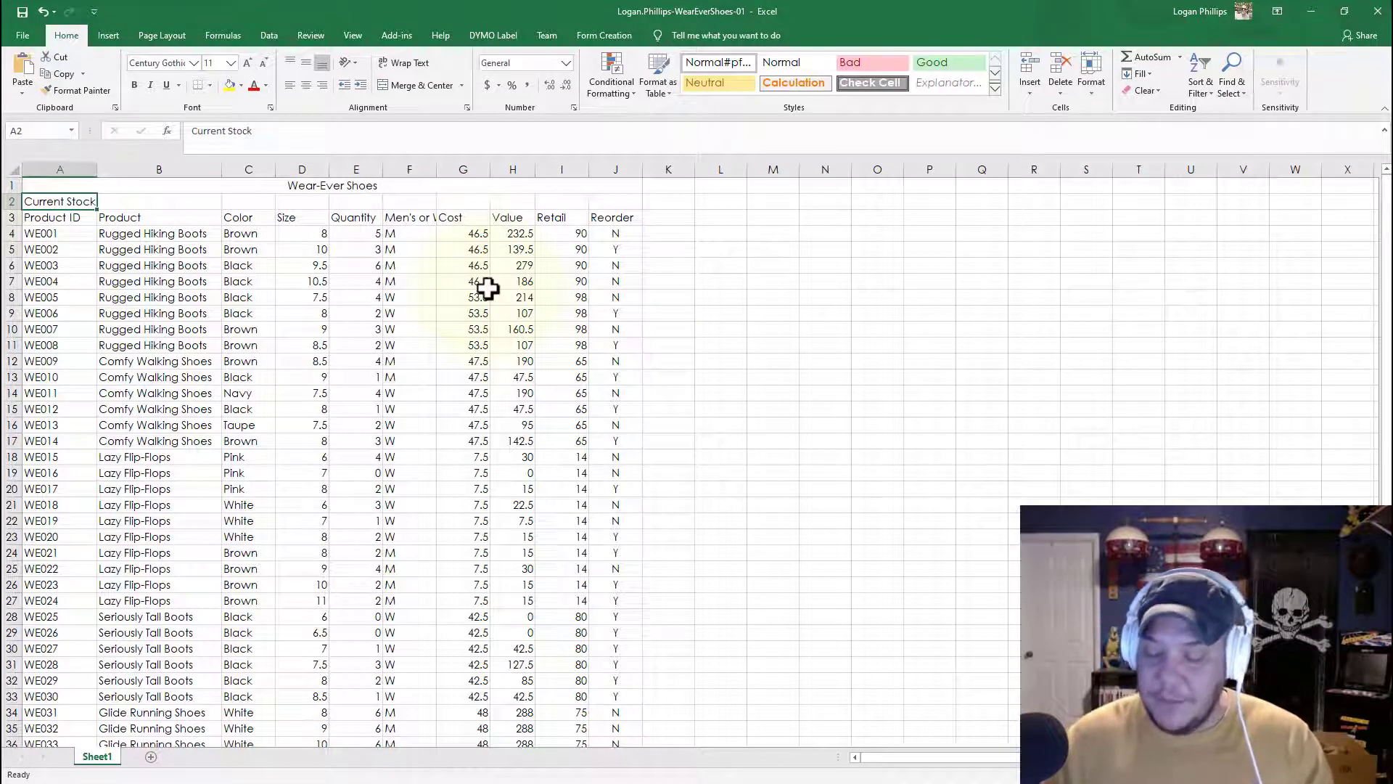
key("shift+Right")
key("shift+Right")
key("shift+Right")
key("shift+Right")
key("shift+Right")
key("shift+Right")
key("shift+Right")
key("shift+Right")
key("shift+Right")
key("shift+Right")
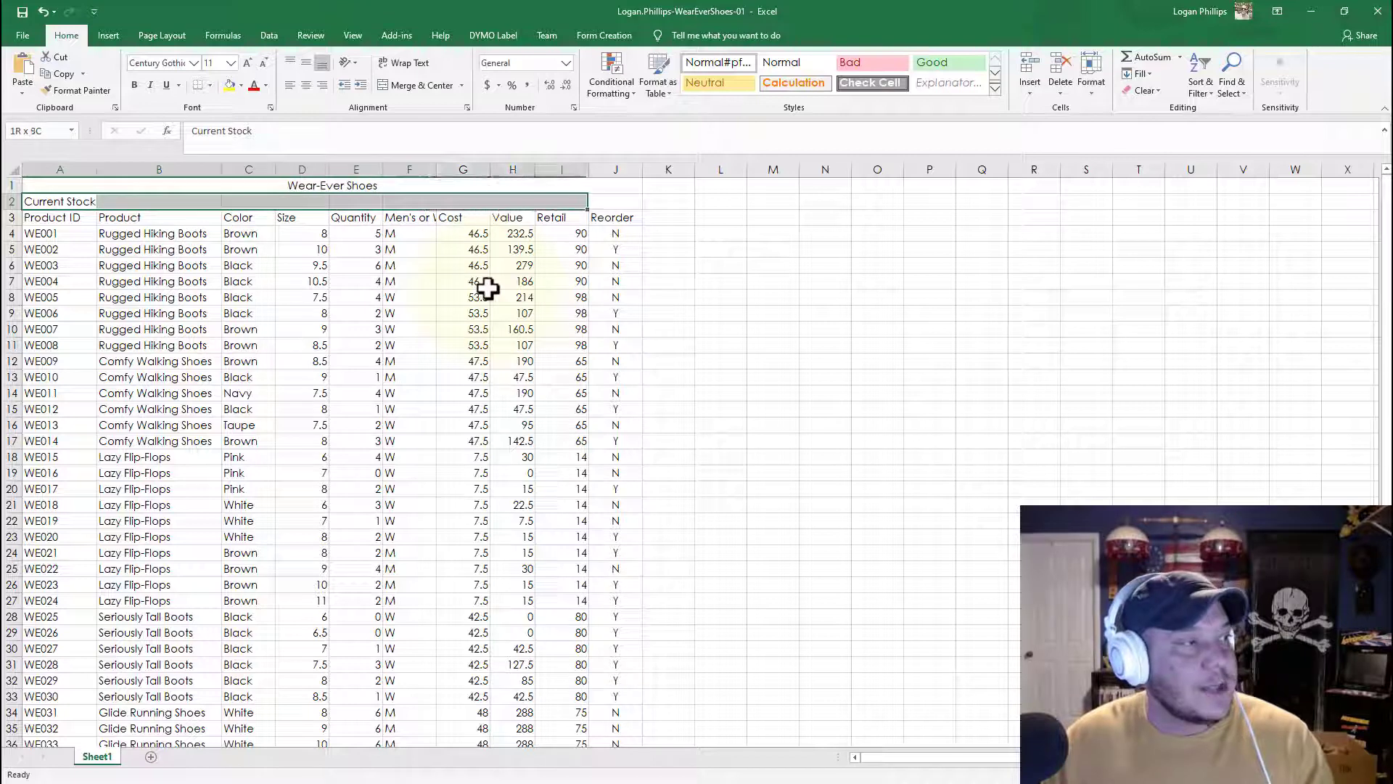
key("shift+Left")
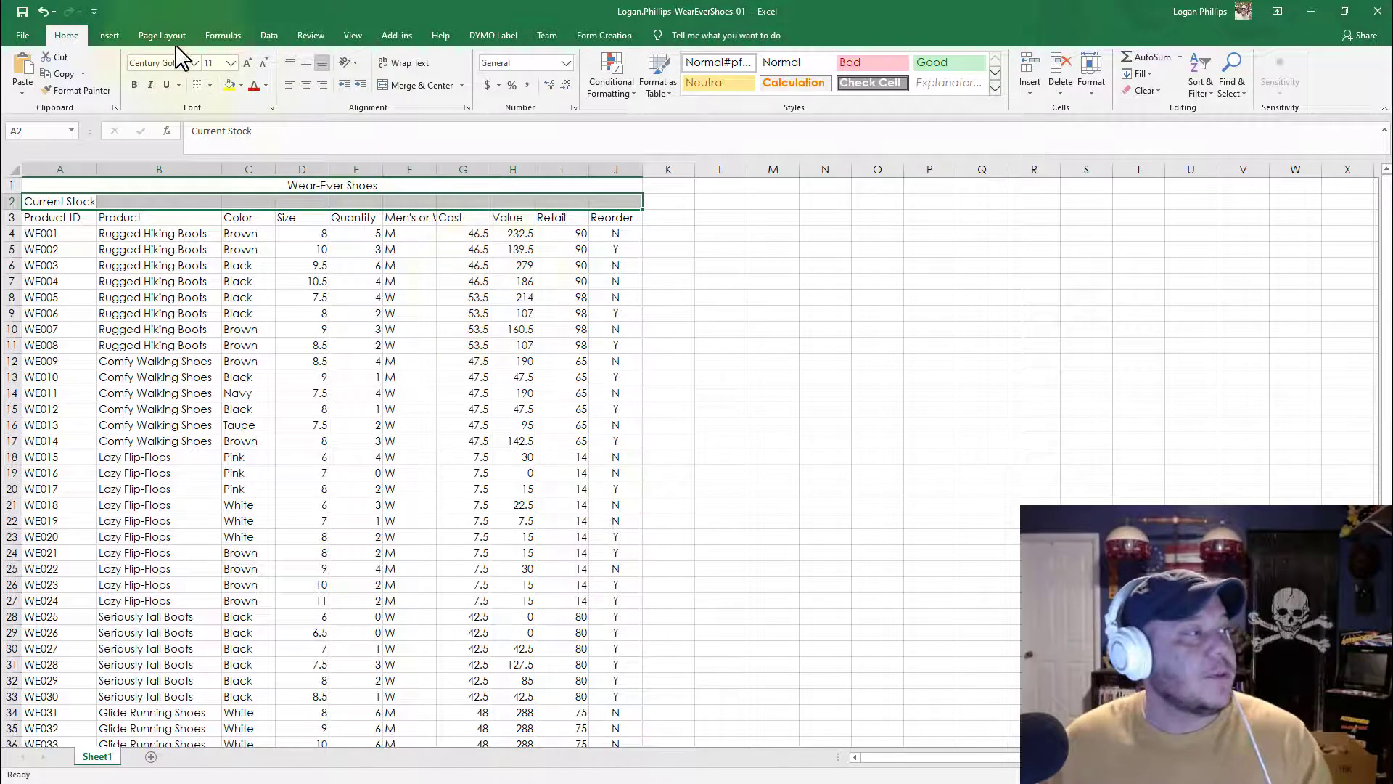
left_click(413, 87)
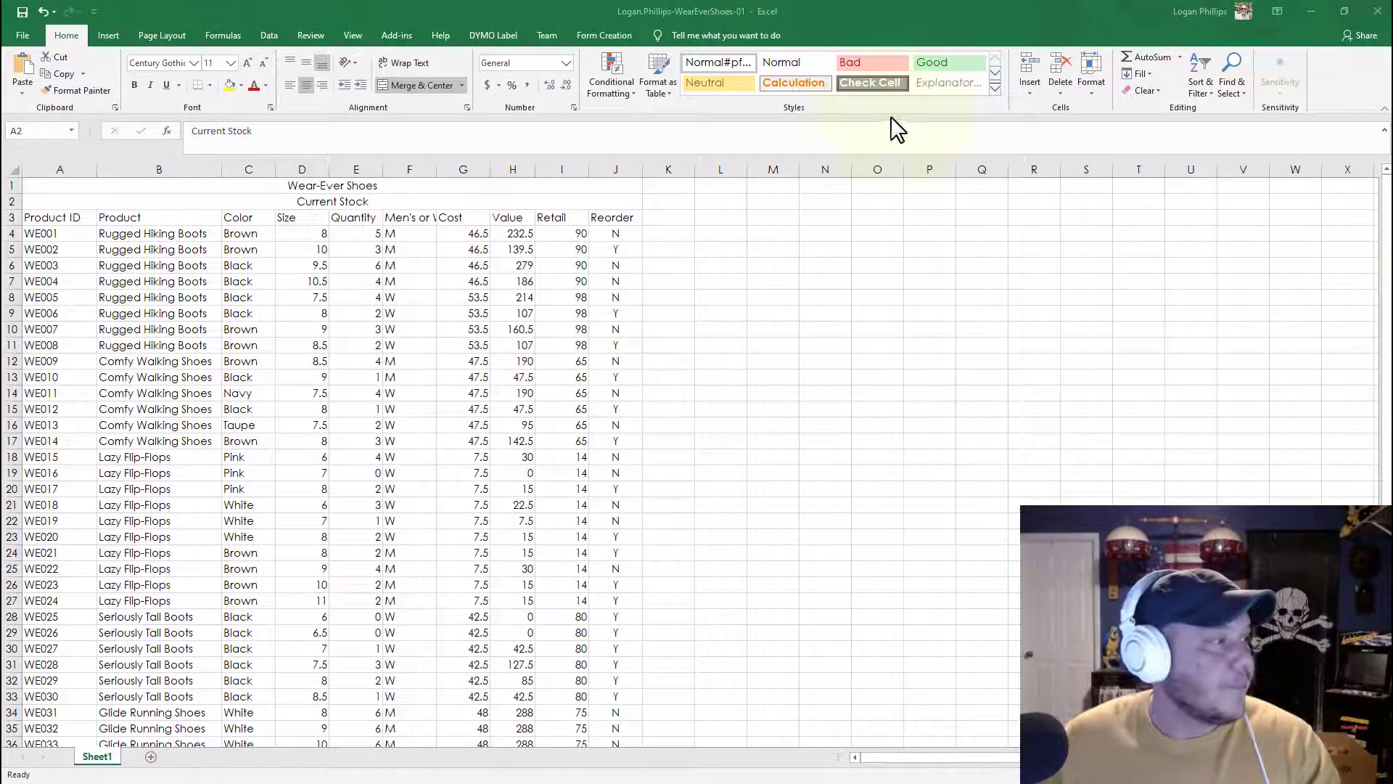
Step: Apply the Title cell style to the Wear-Ever Shoes title in cell A1
left_click_drag(212, 201, 301, 182)
left_click(262, 185)
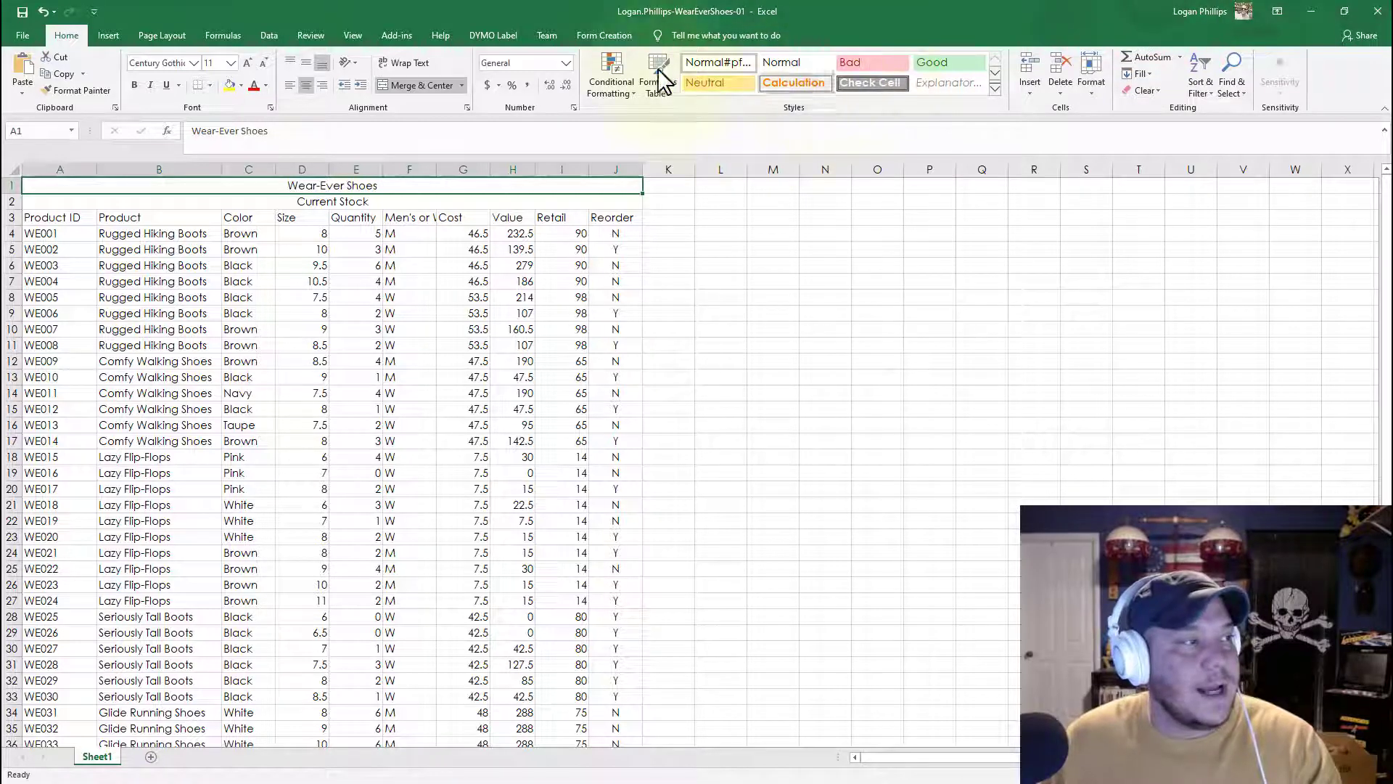
left_click(997, 89)
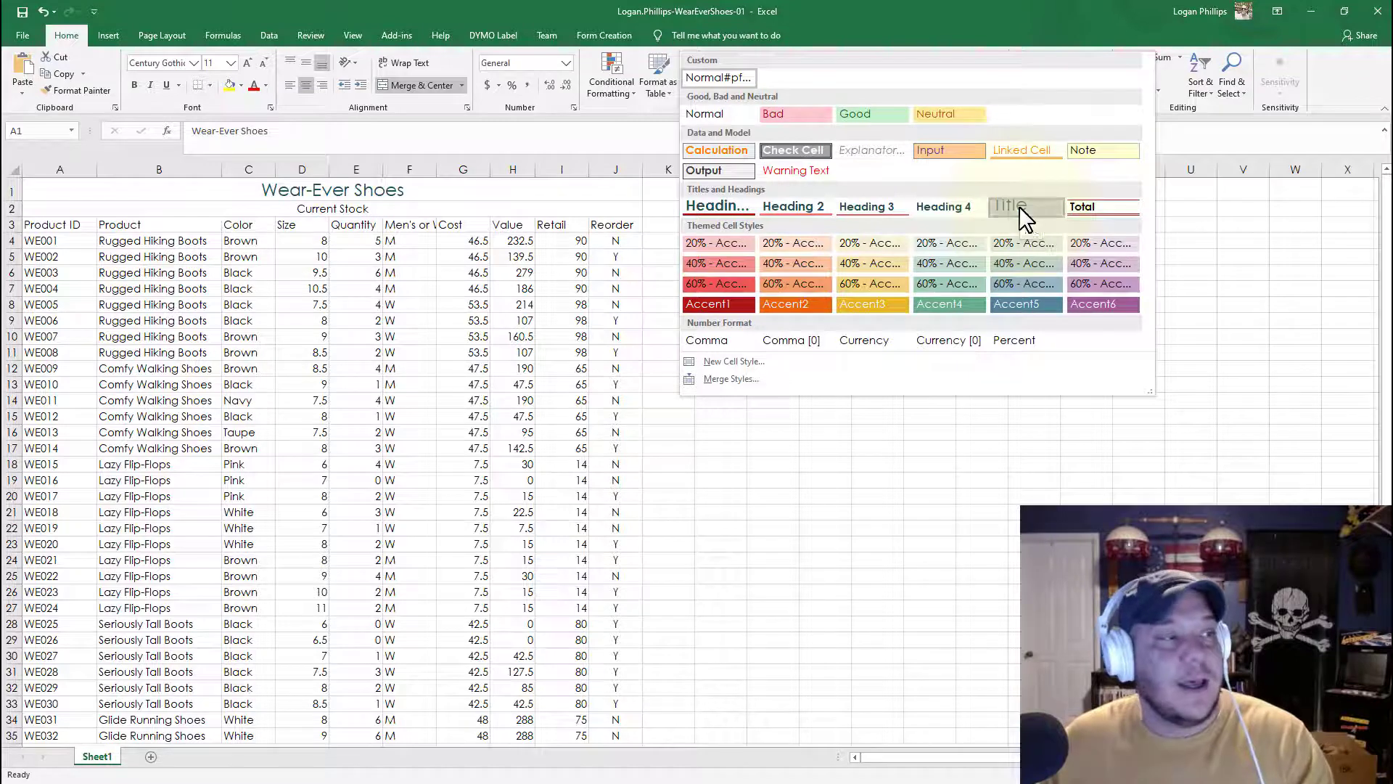
left_click(1019, 206)
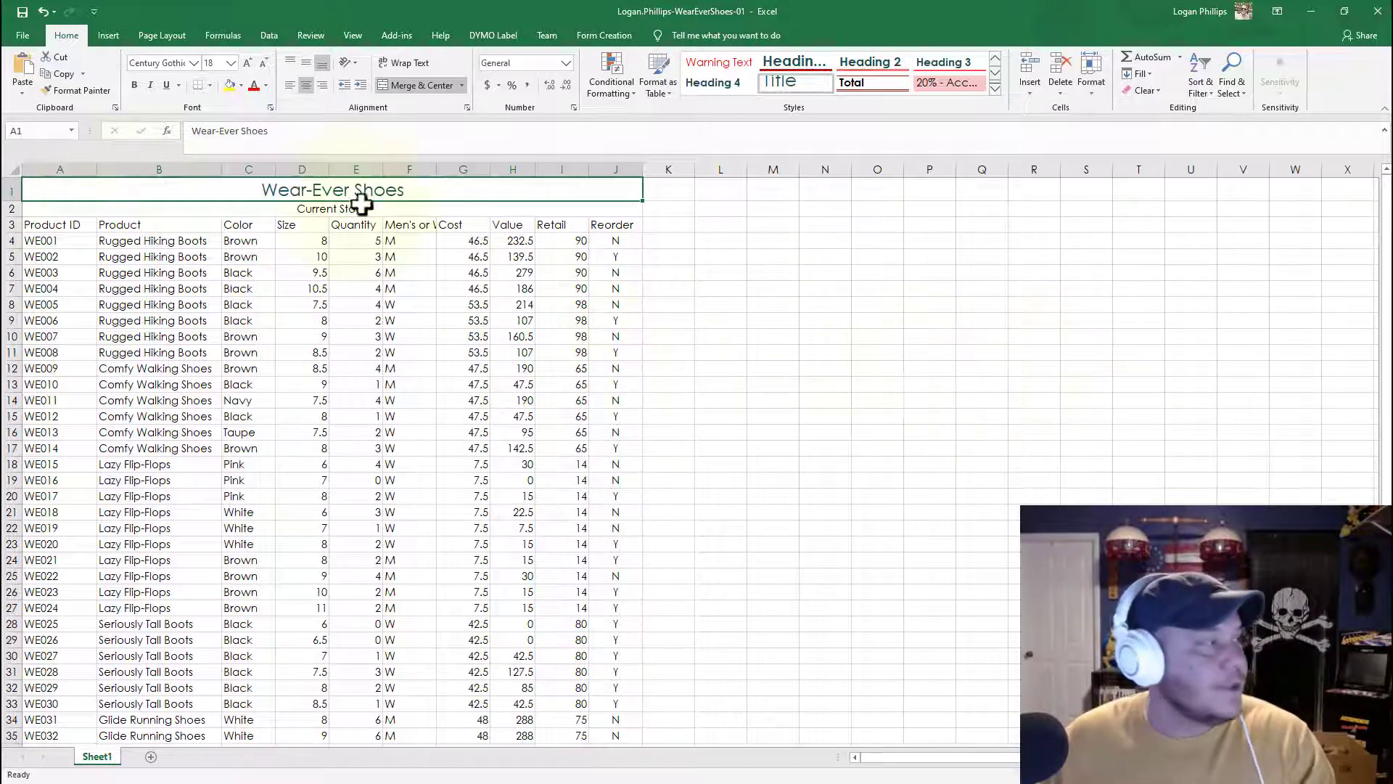
Step: Apply the Heading 4 cell style to the Current Stock subtitle and set its font size to 14
left_click(76, 208)
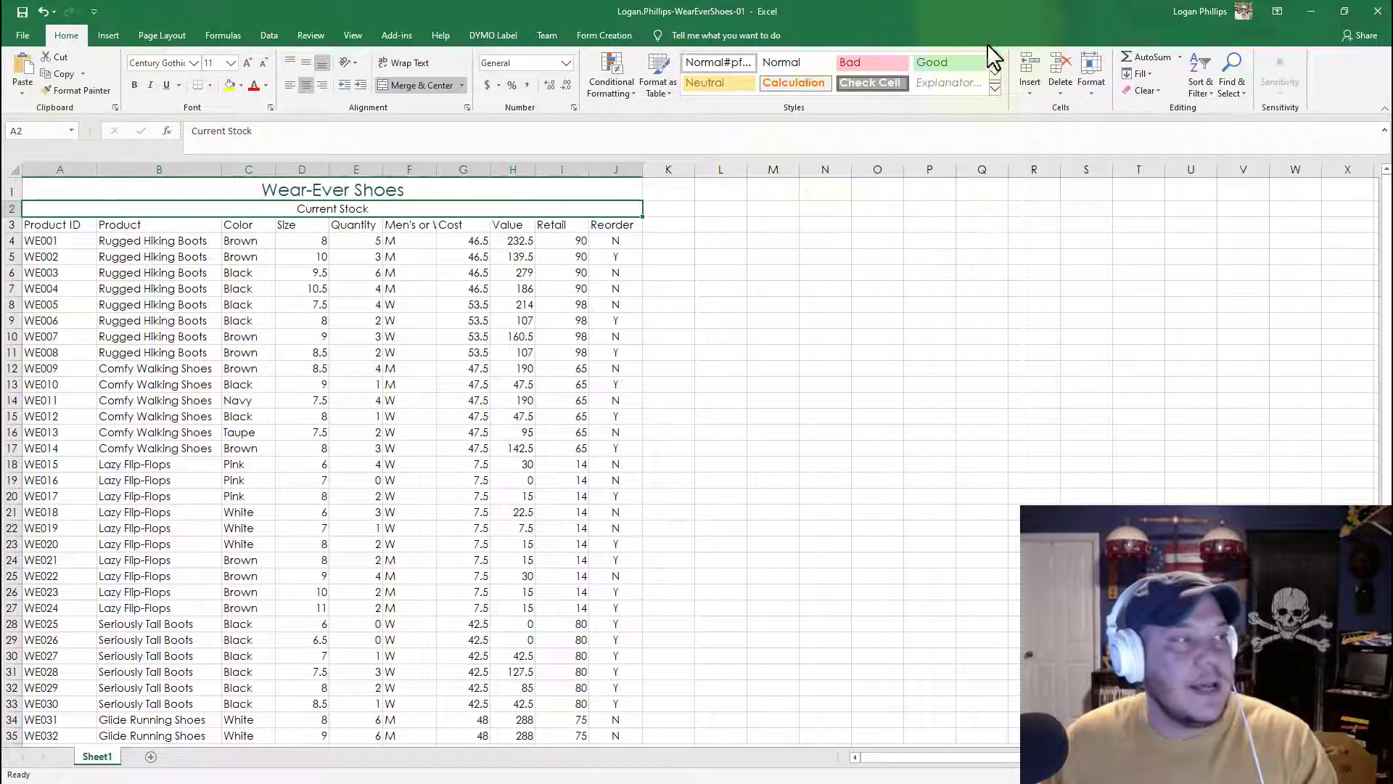
left_click(995, 88)
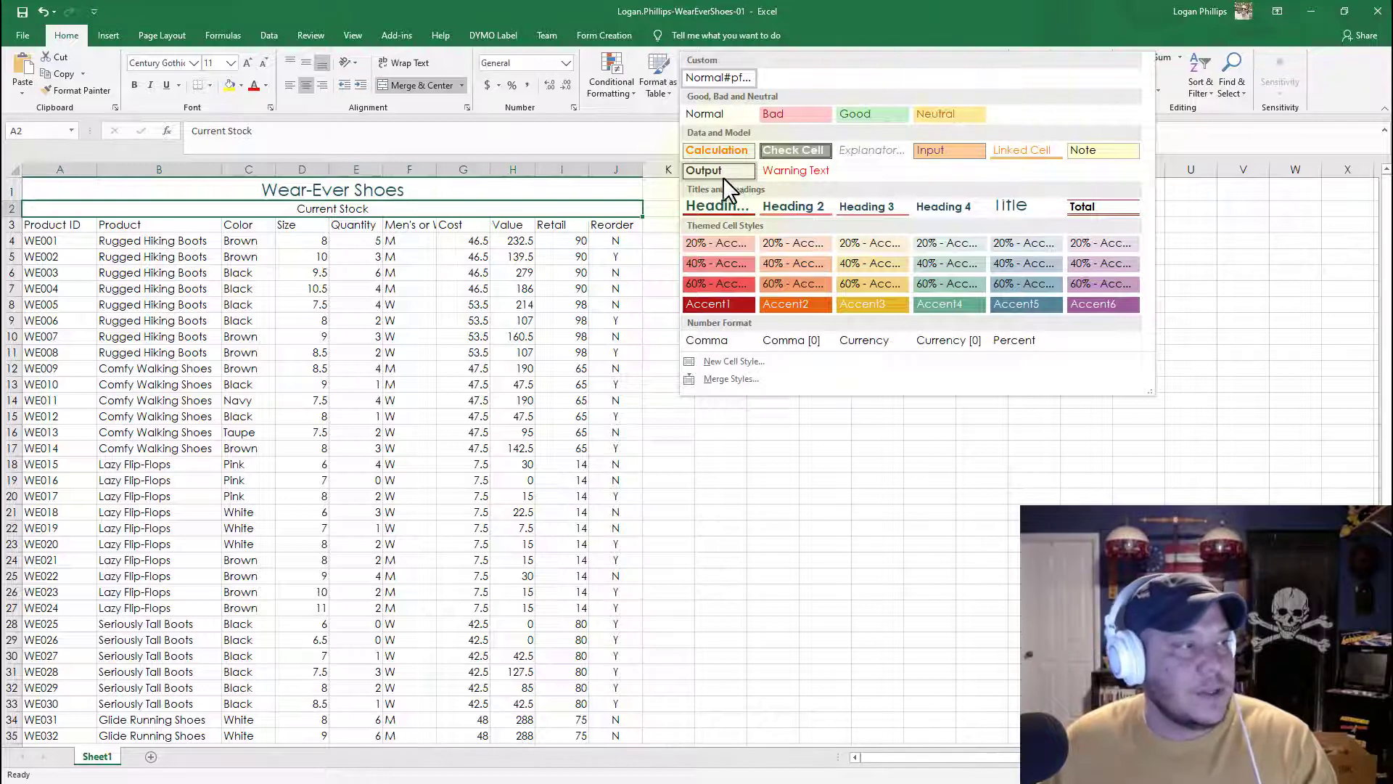
left_click(960, 207)
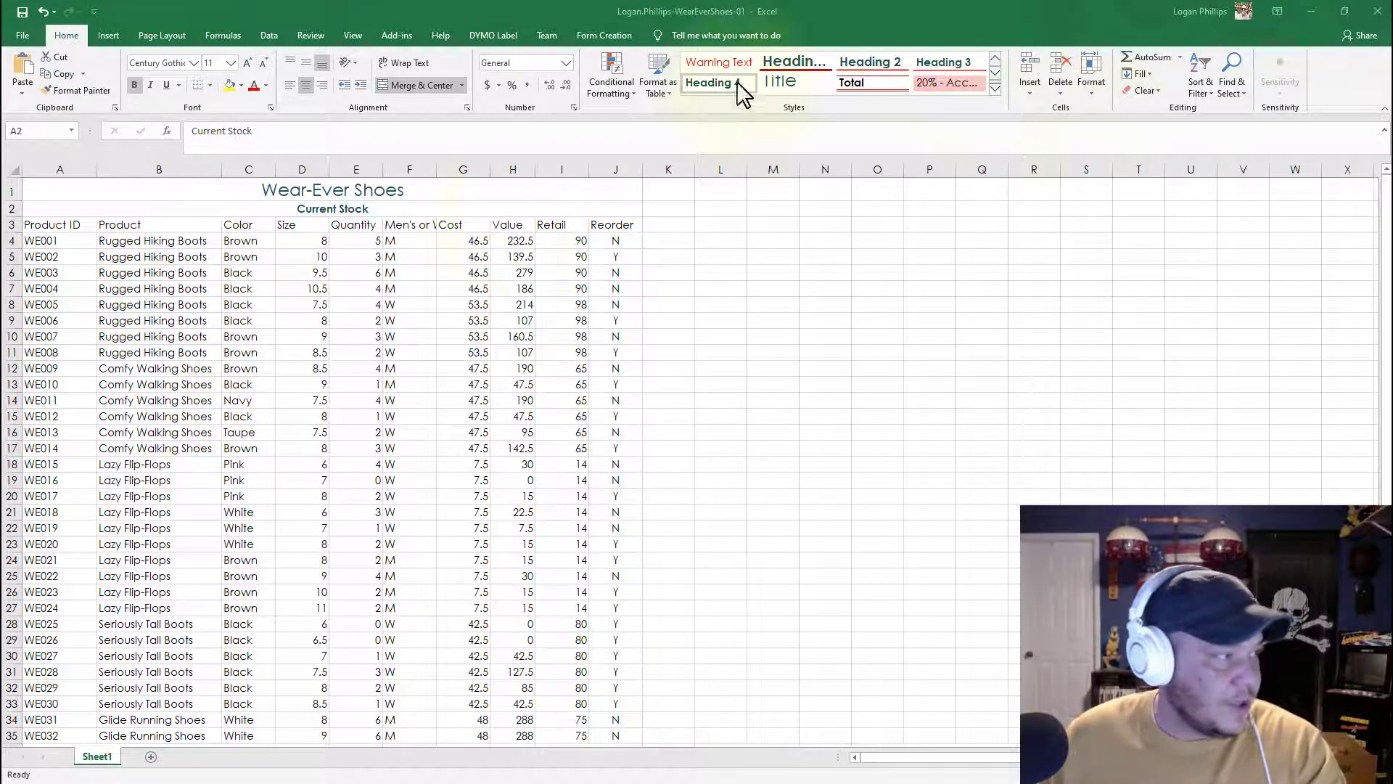
left_click(279, 208)
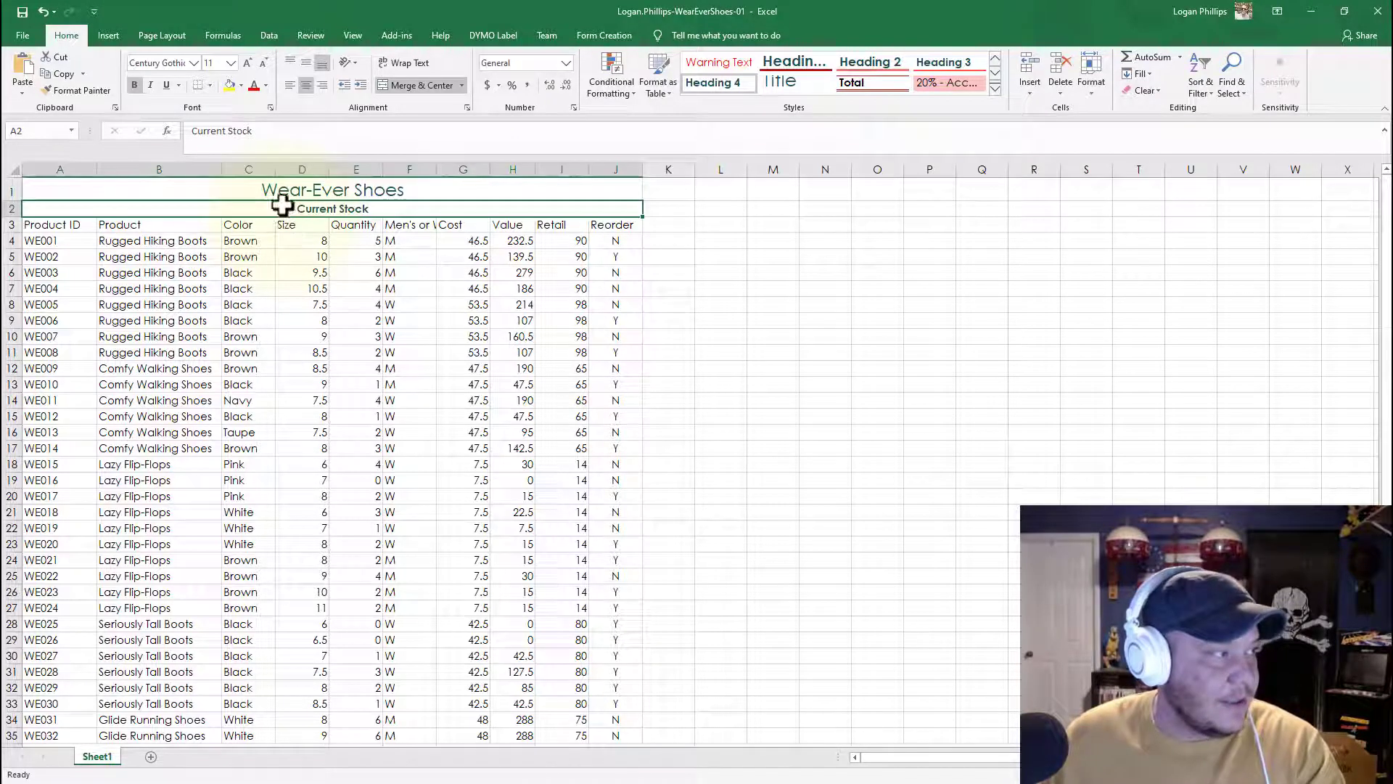
left_click(230, 67)
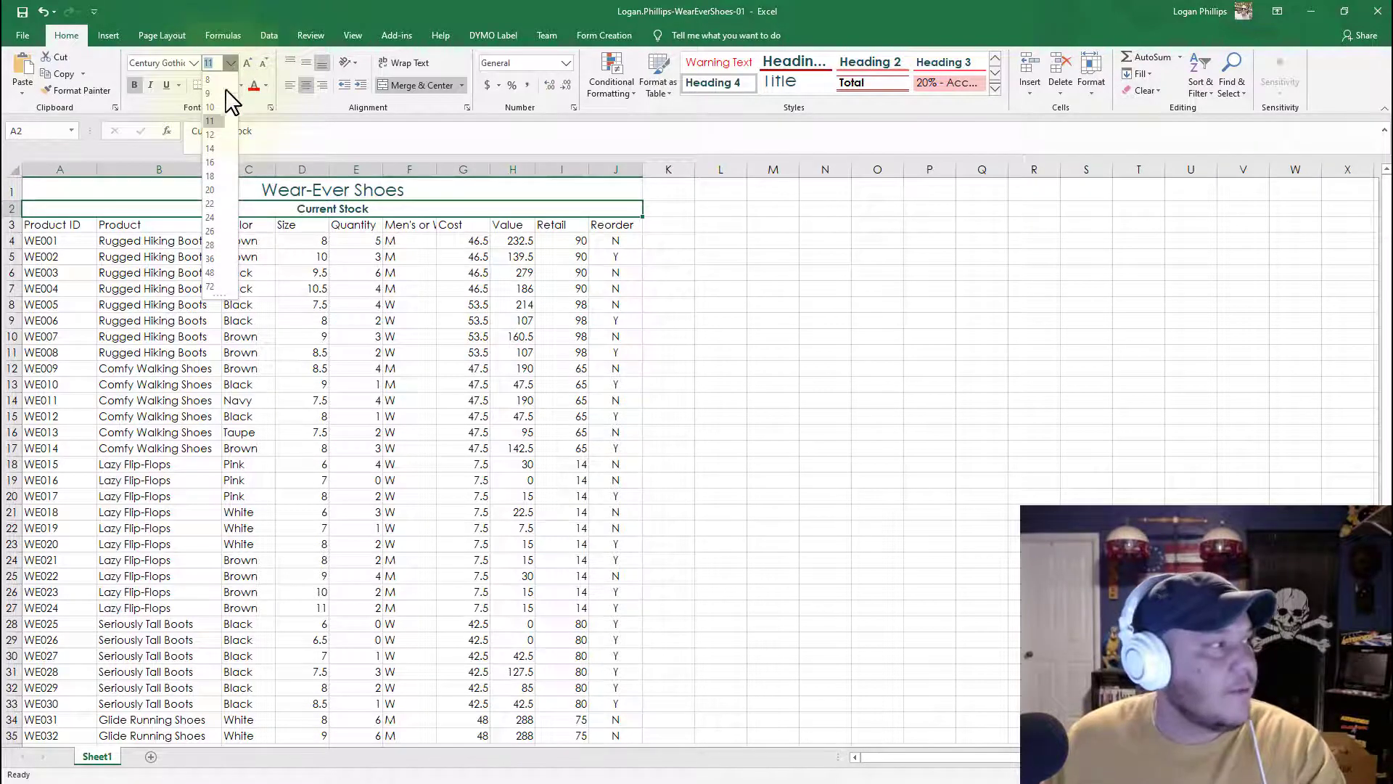
left_click(214, 149)
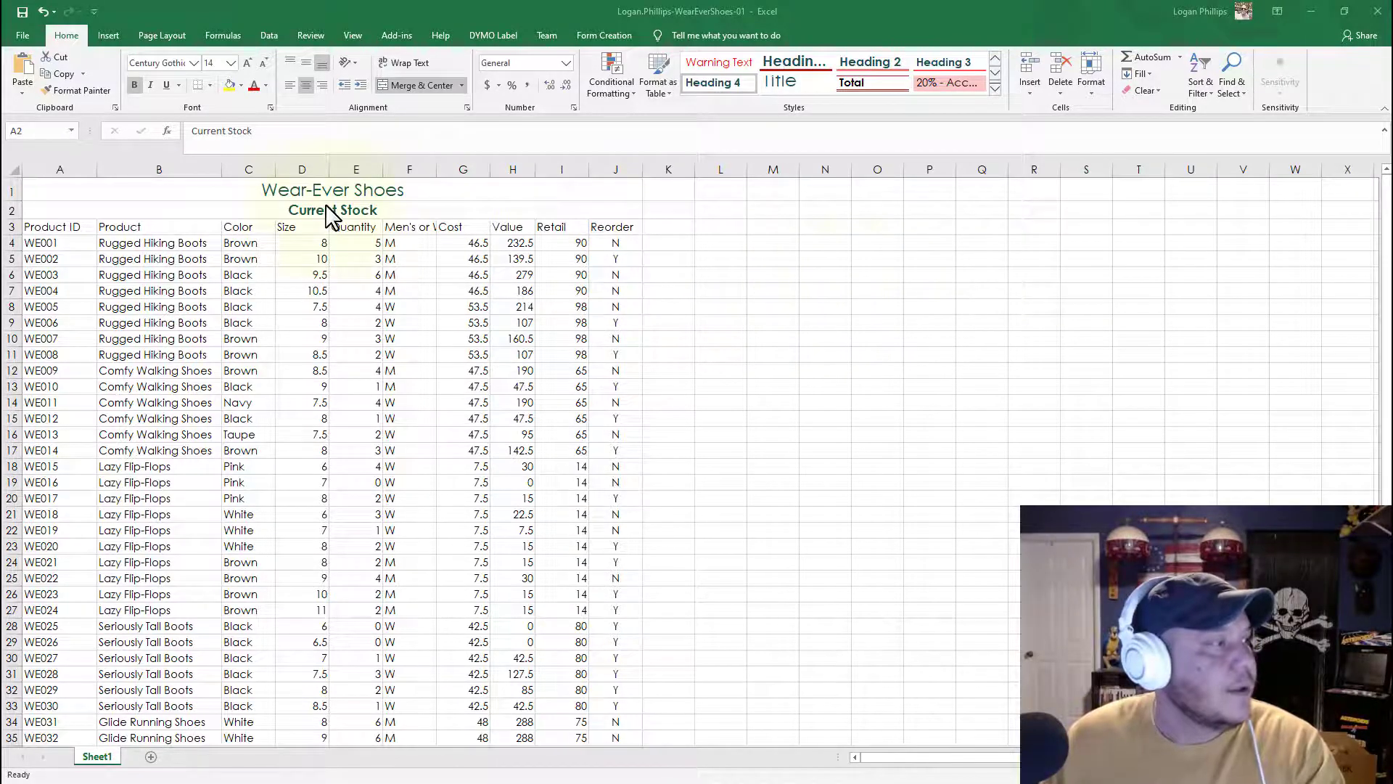
Step: Set the height of rows 1 and 2 to 22
left_click(395, 190)
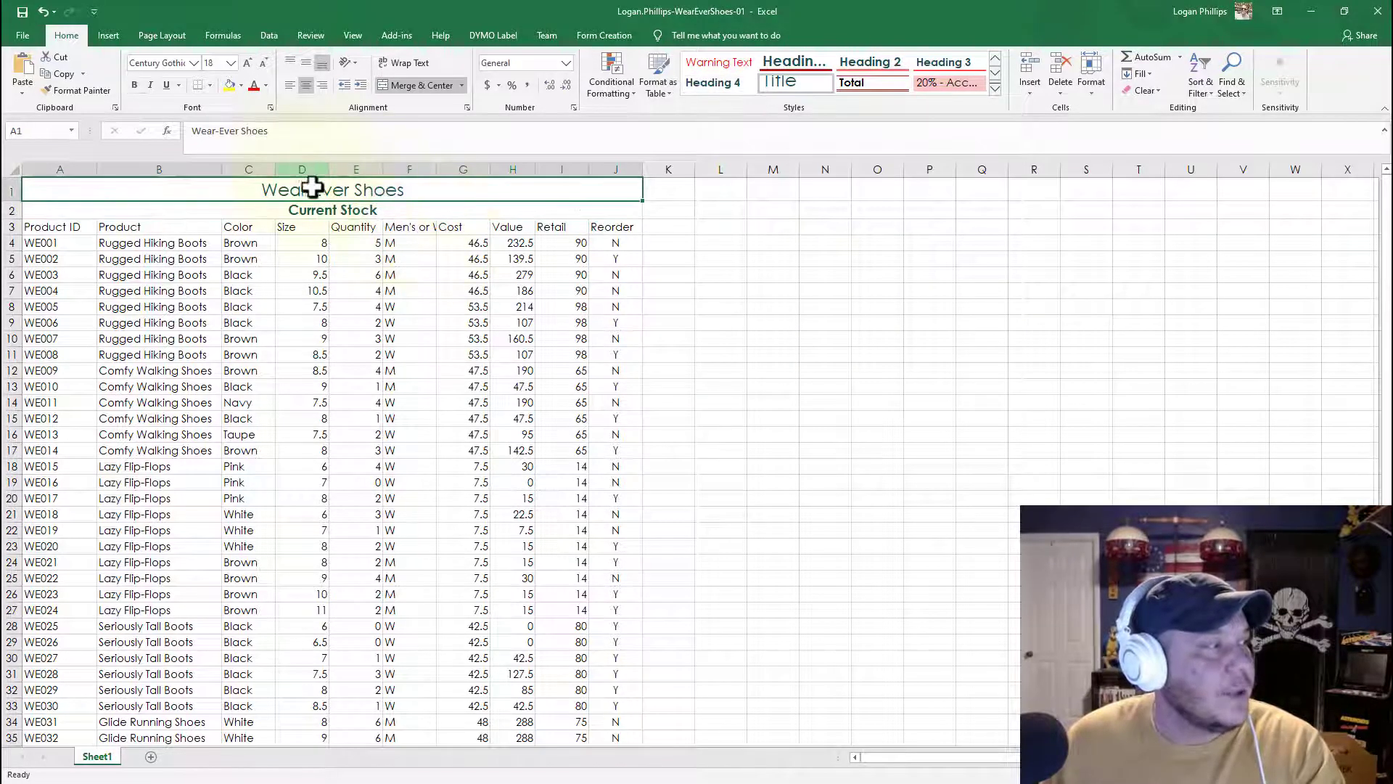
left_click_drag(309, 183, 302, 211)
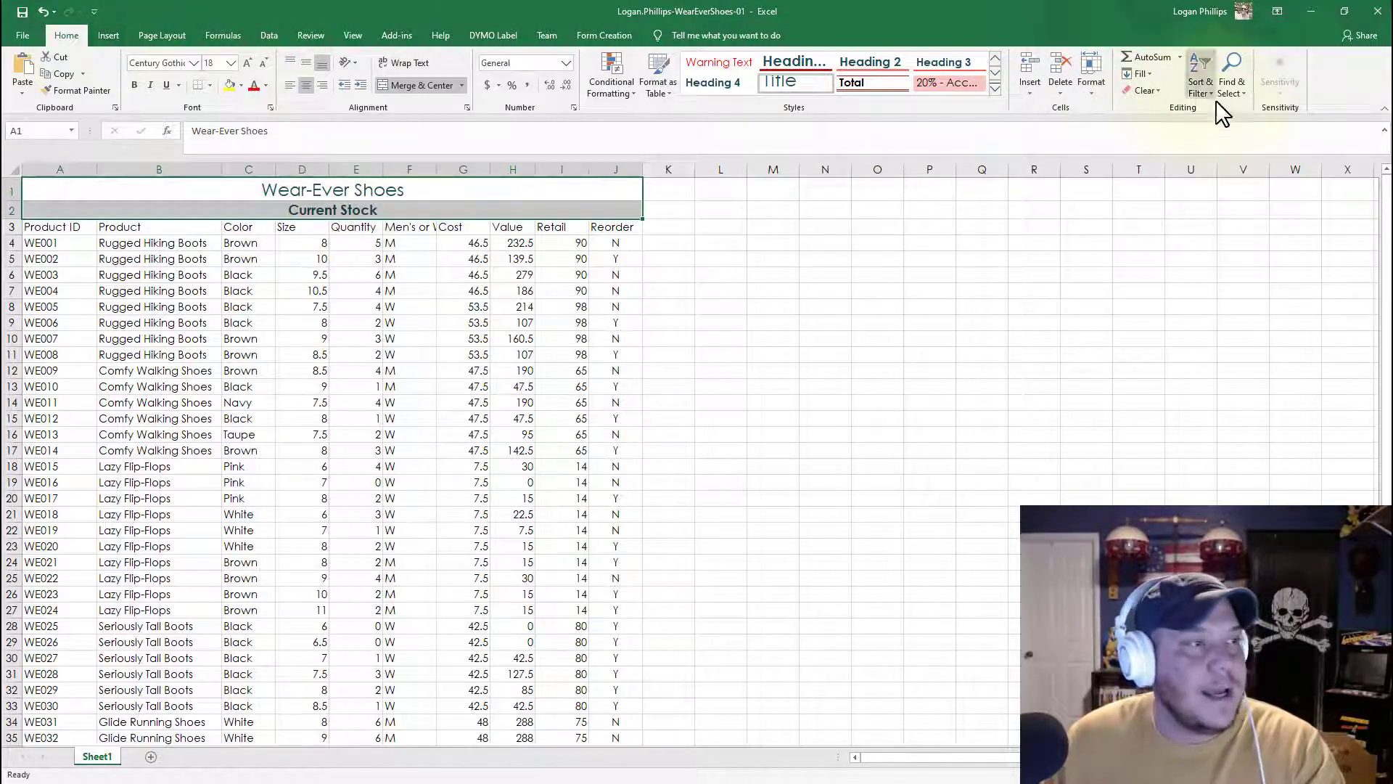
left_click(1091, 94)
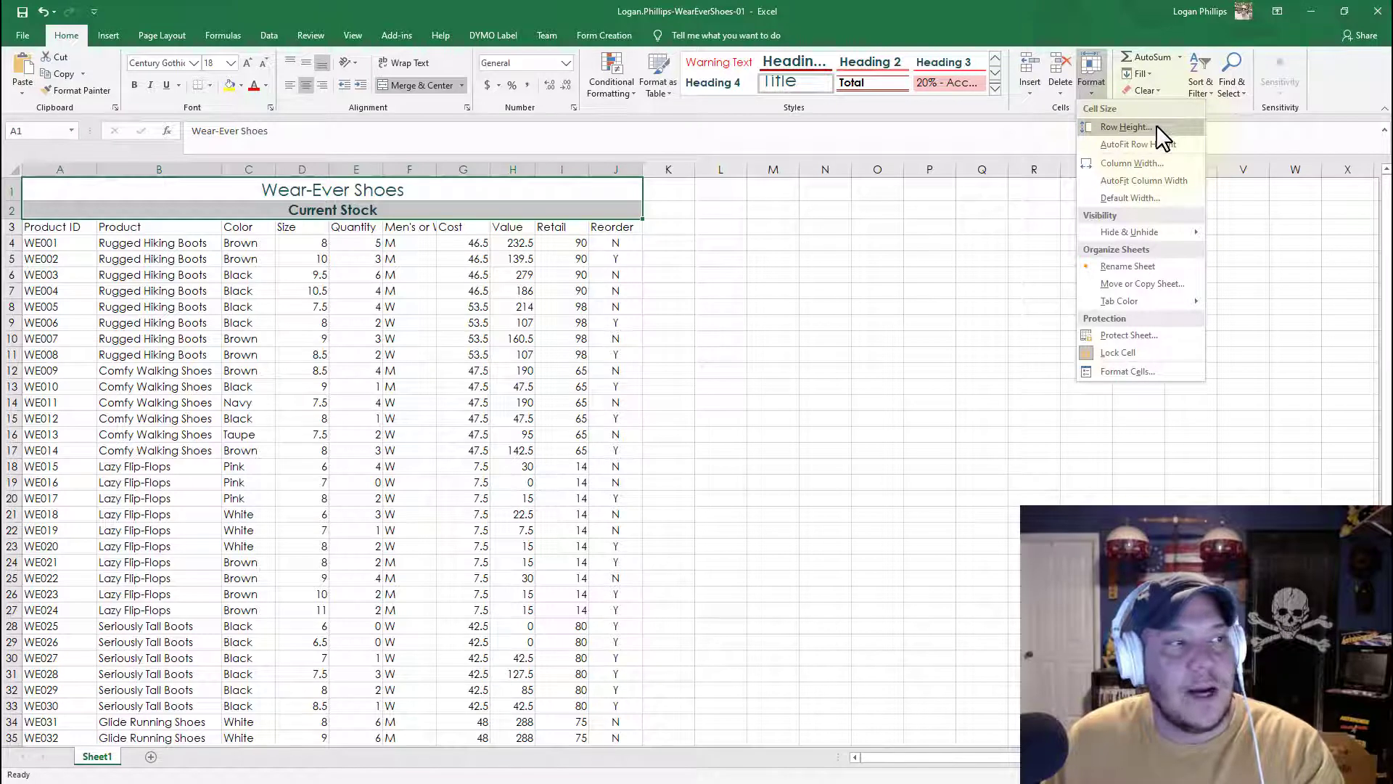
left_click(1126, 127)
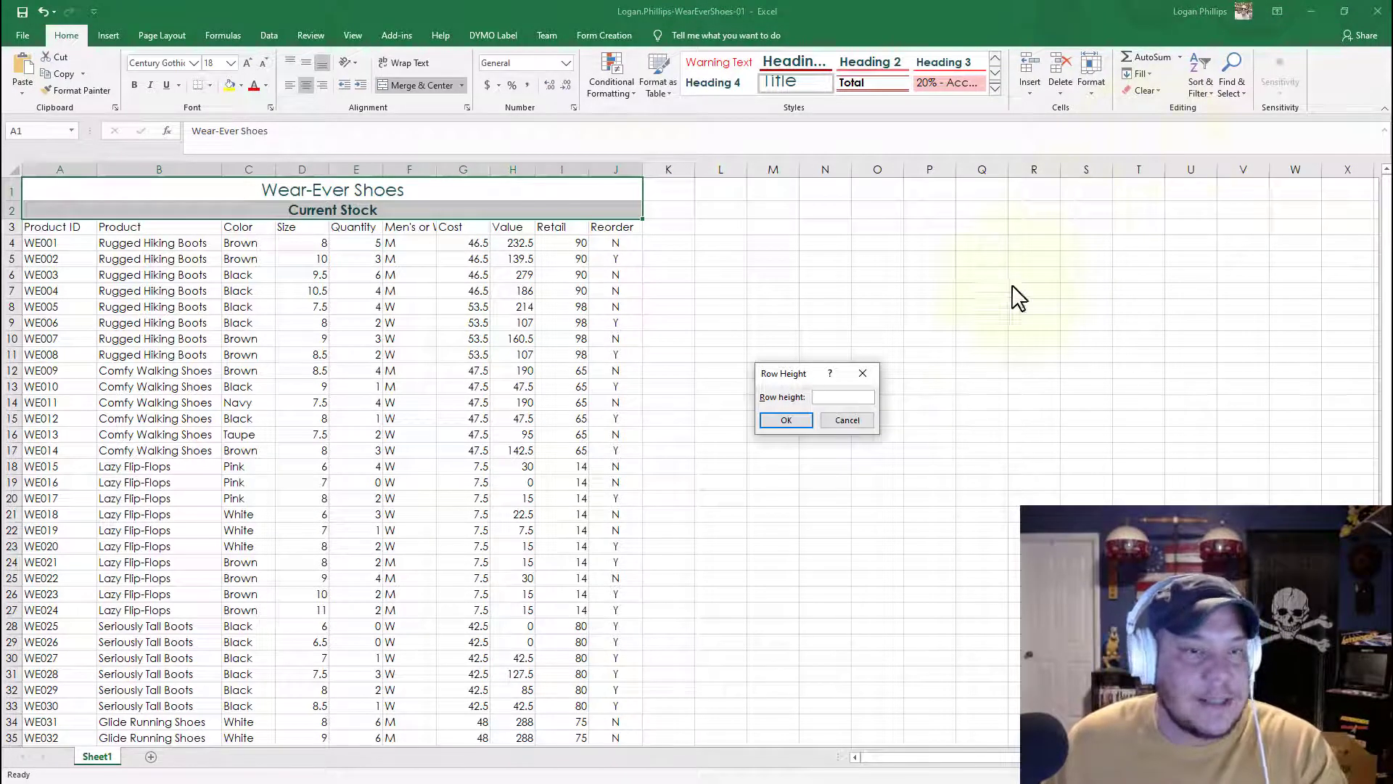
type("22")
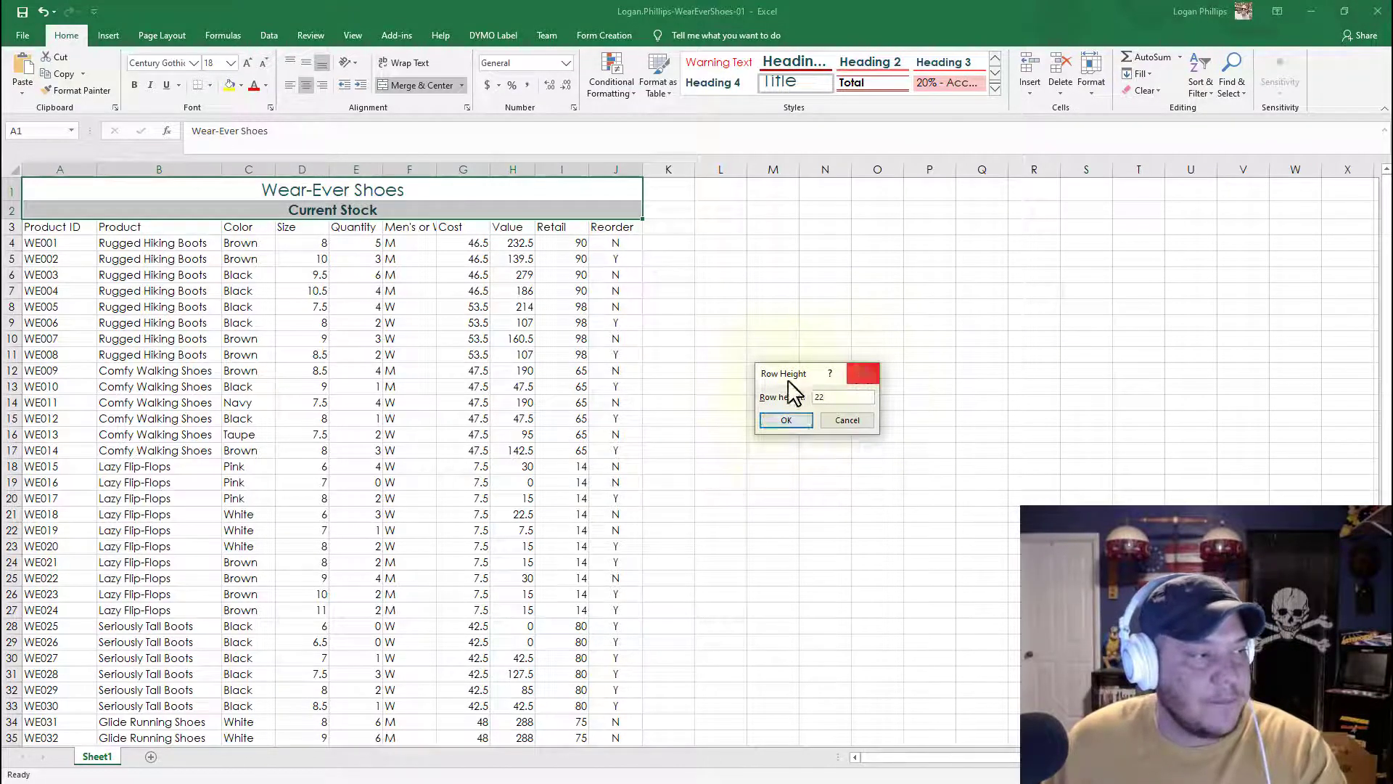
left_click(782, 423)
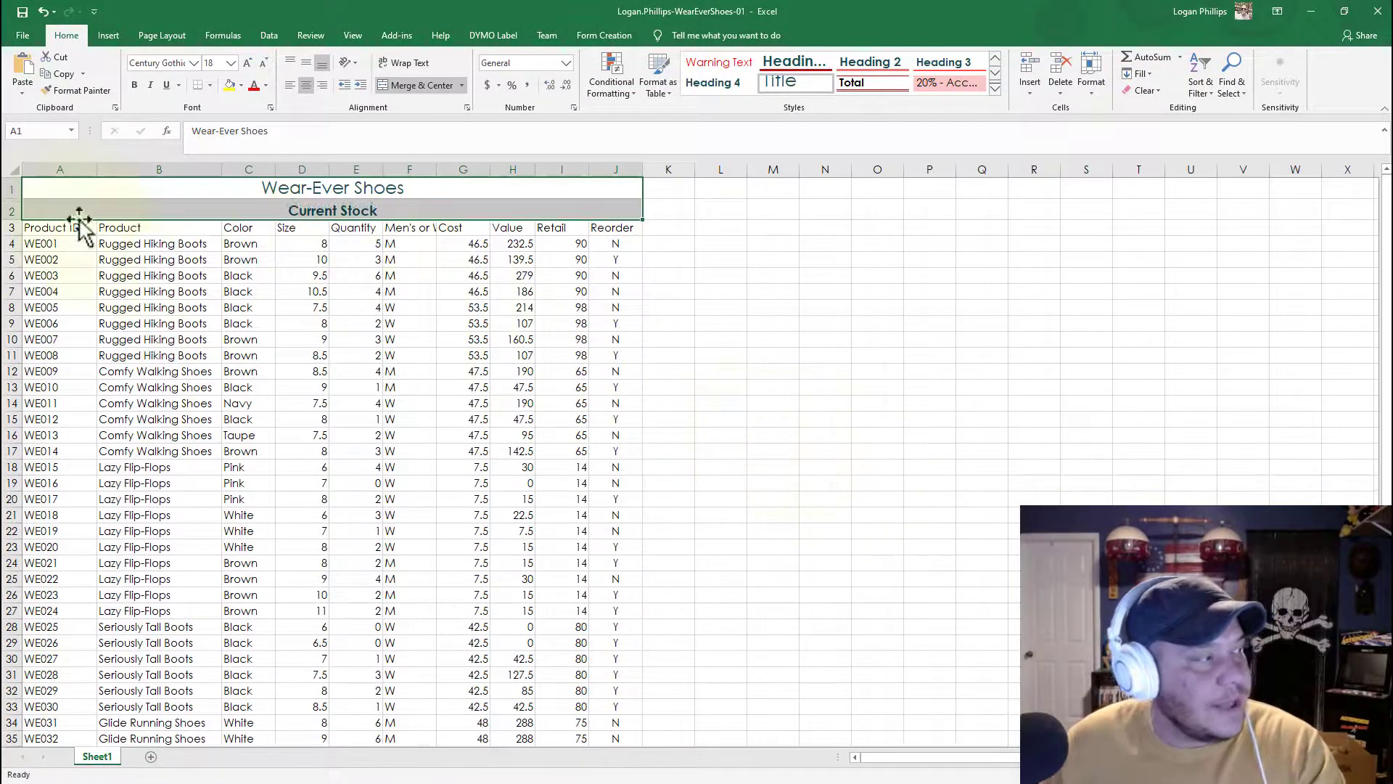
Step: Apply the 40% - Accent3 cell style to the column headings in cells A3:J3
left_click(7, 188)
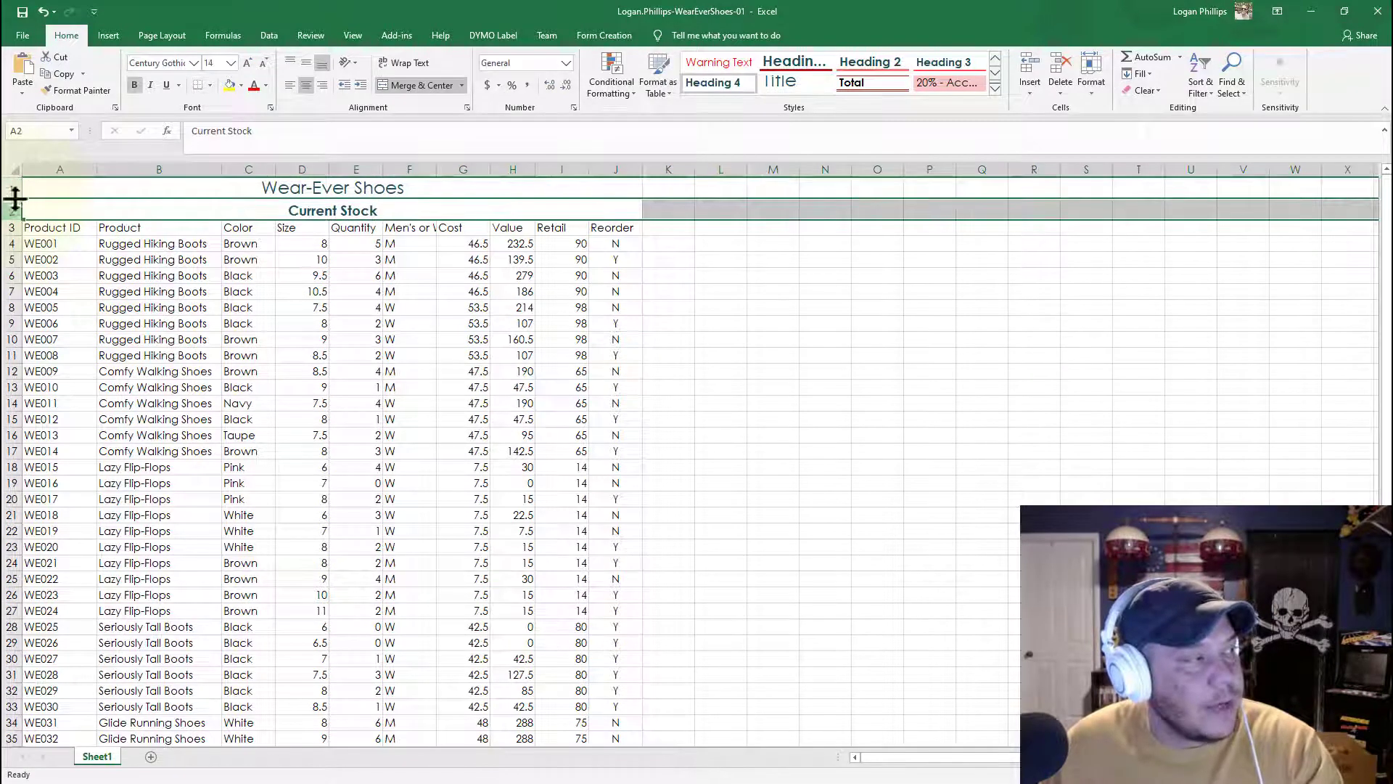
left_click_drag(67, 193, 68, 209)
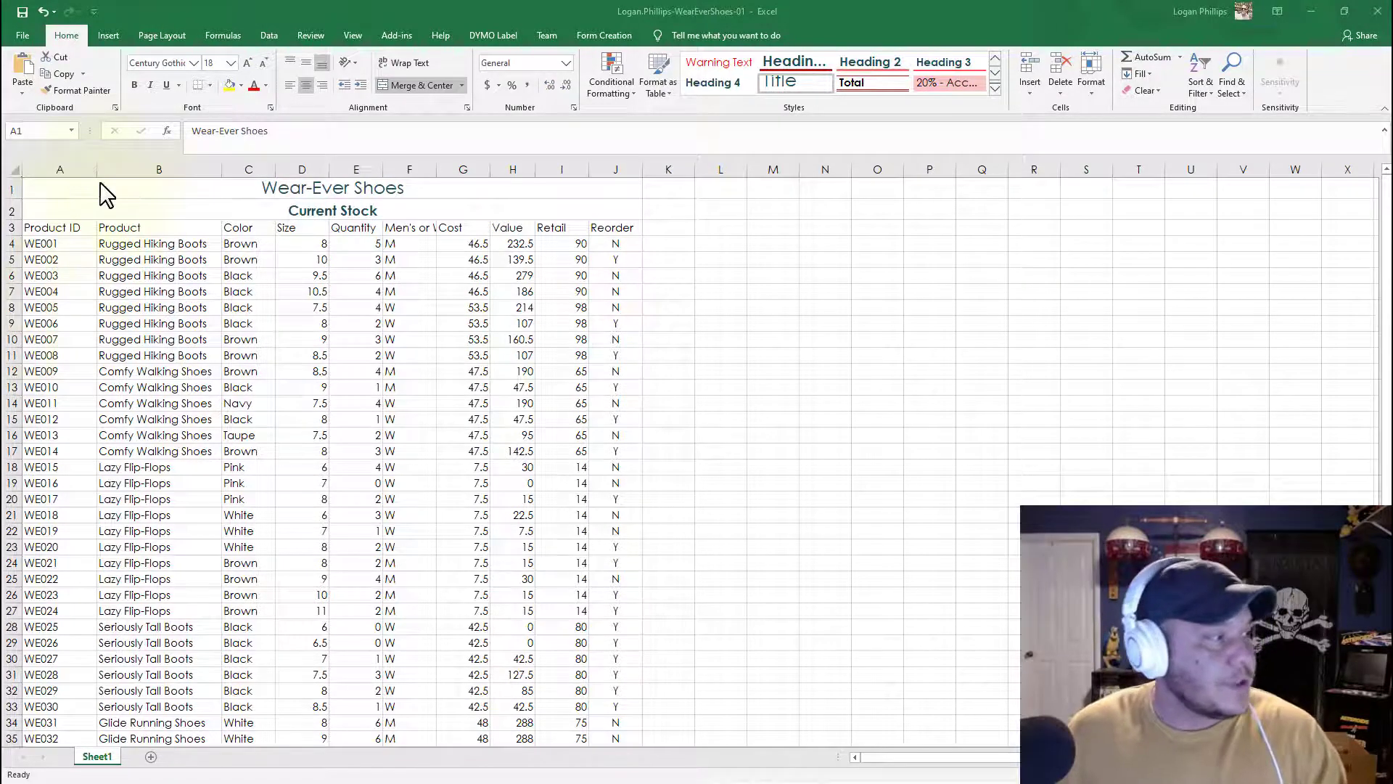
left_click(17, 228)
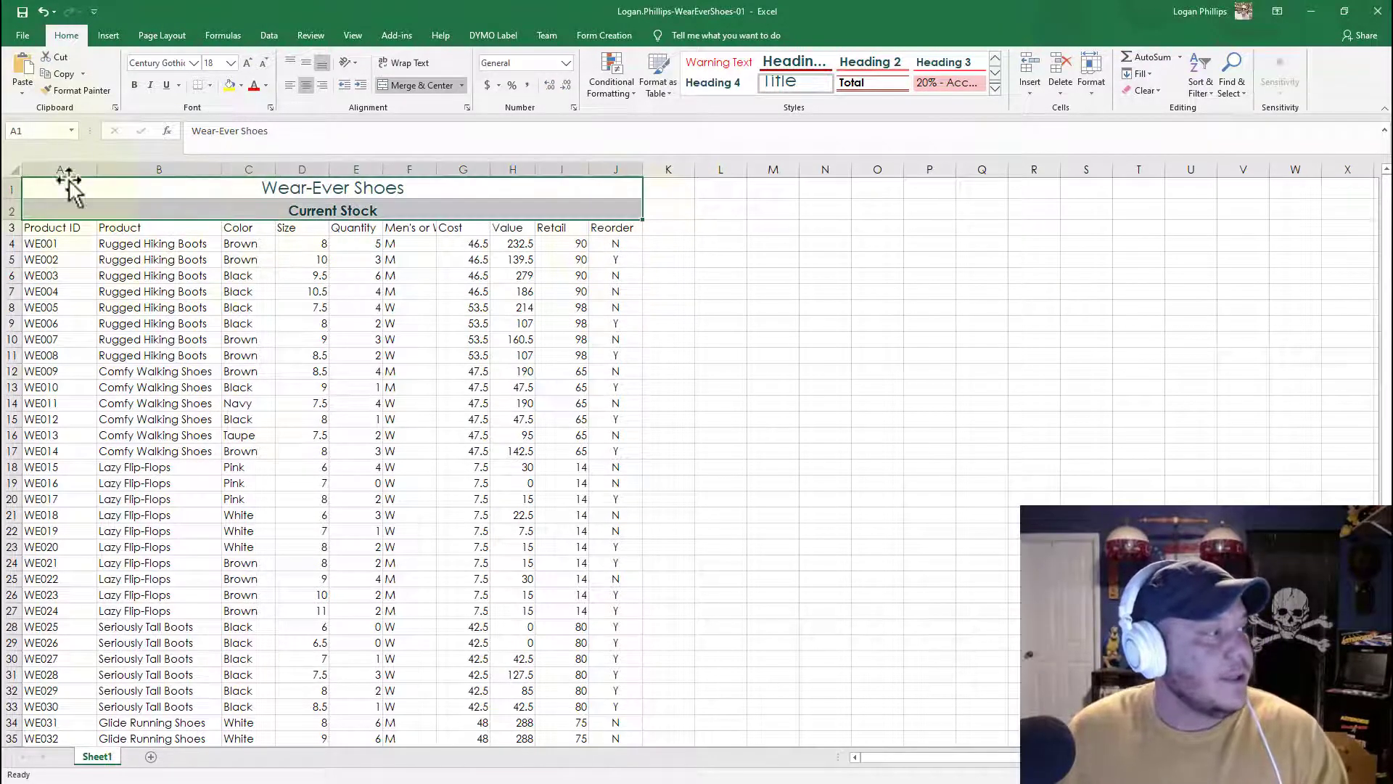
left_click(60, 226)
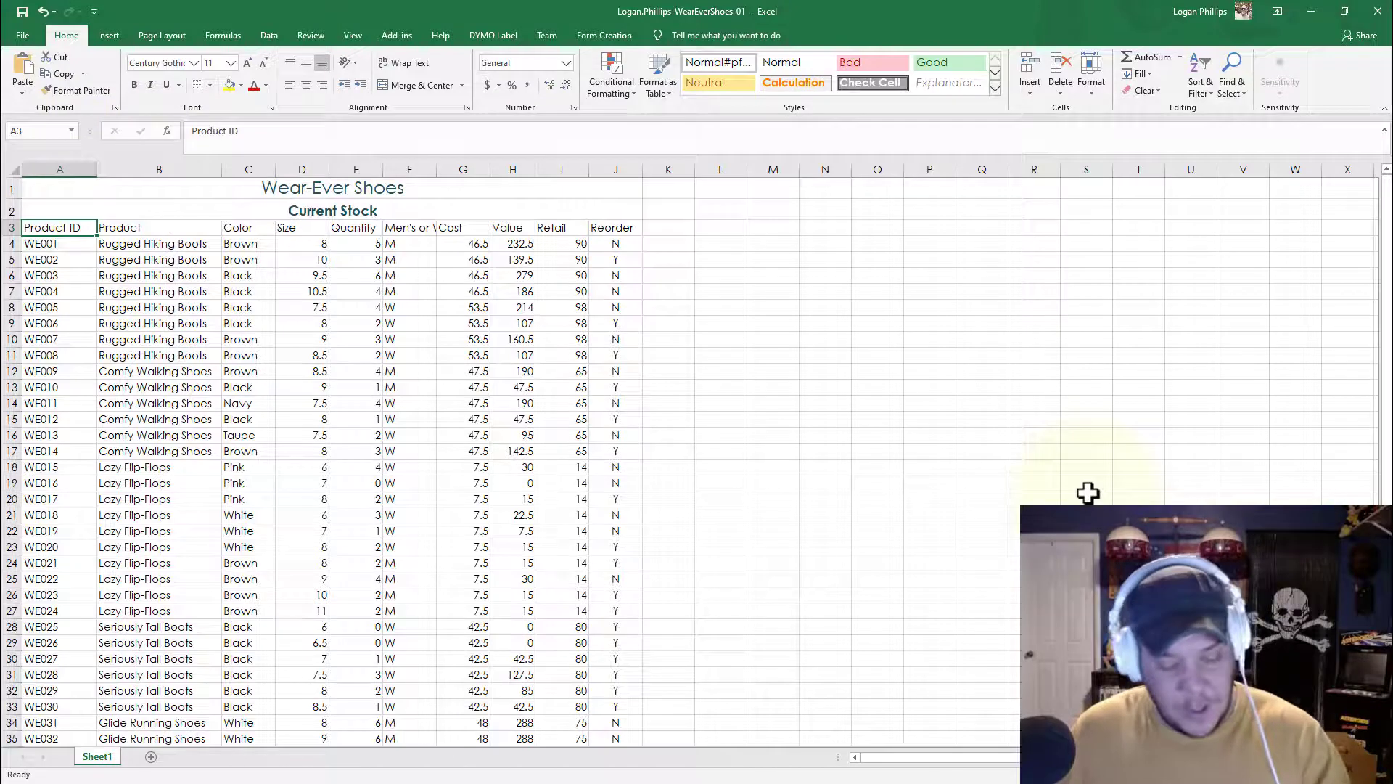
key("shift+Right")
key("shift+Right")
key("shift+Right")
key("shift+Right")
key("shift+Right")
key("shift+Right")
key("shift+Right")
key("shift+Right")
key("shift+Right")
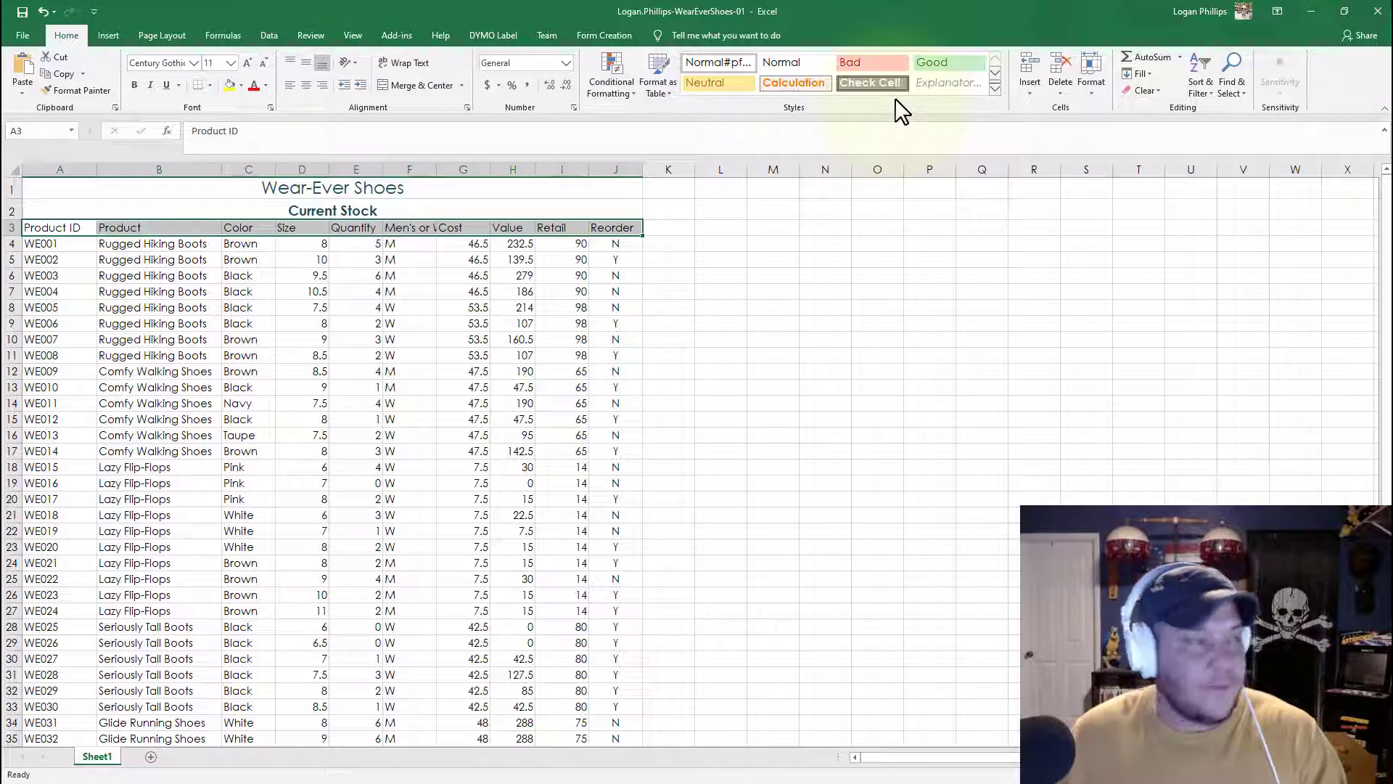
left_click(994, 87)
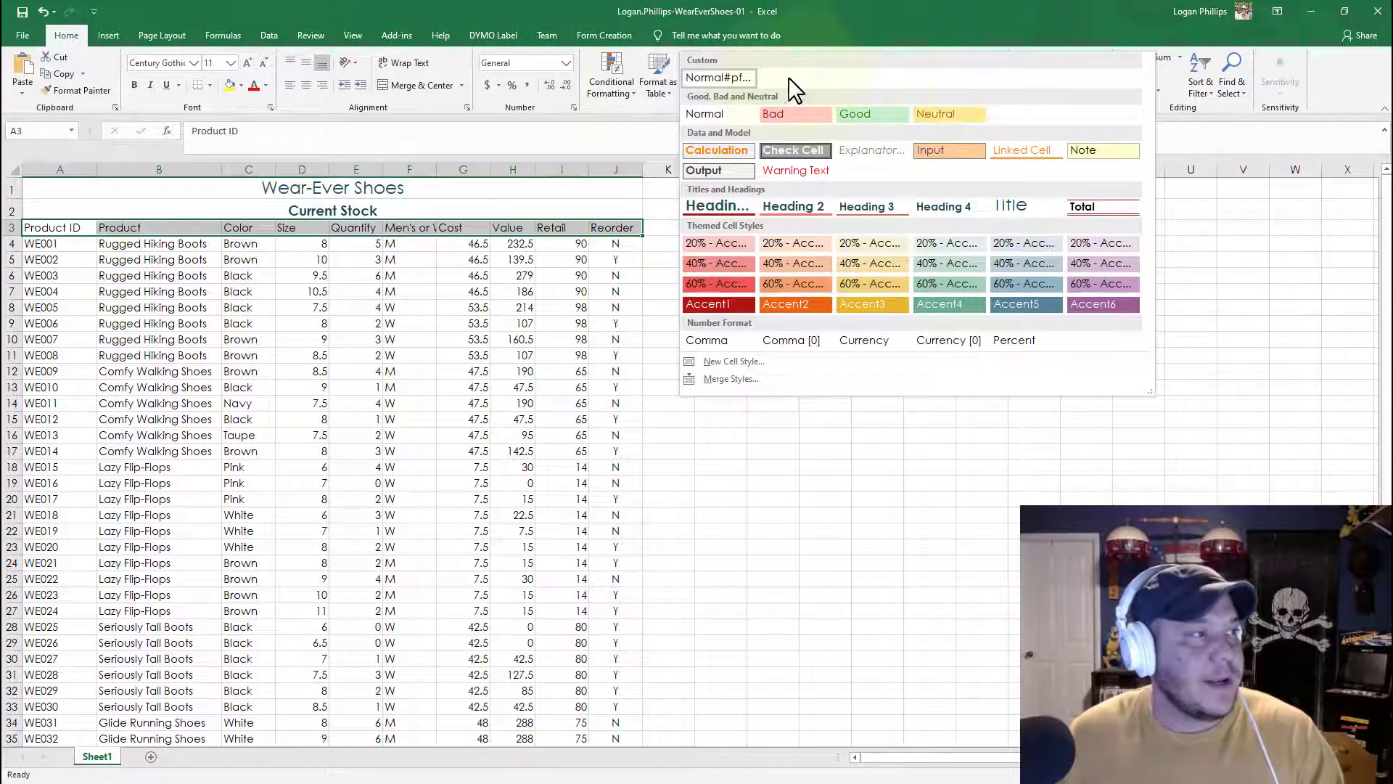
left_click(629, 115)
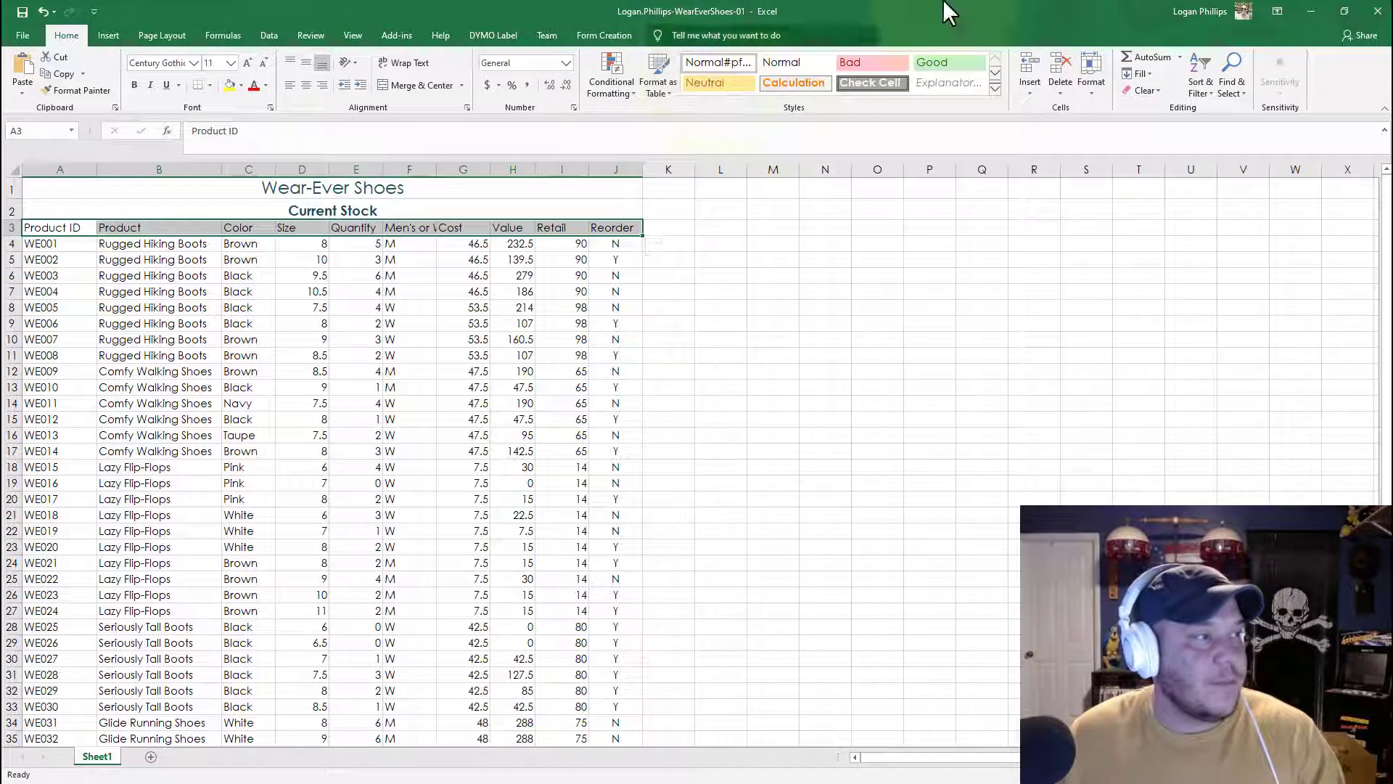
left_click(995, 88)
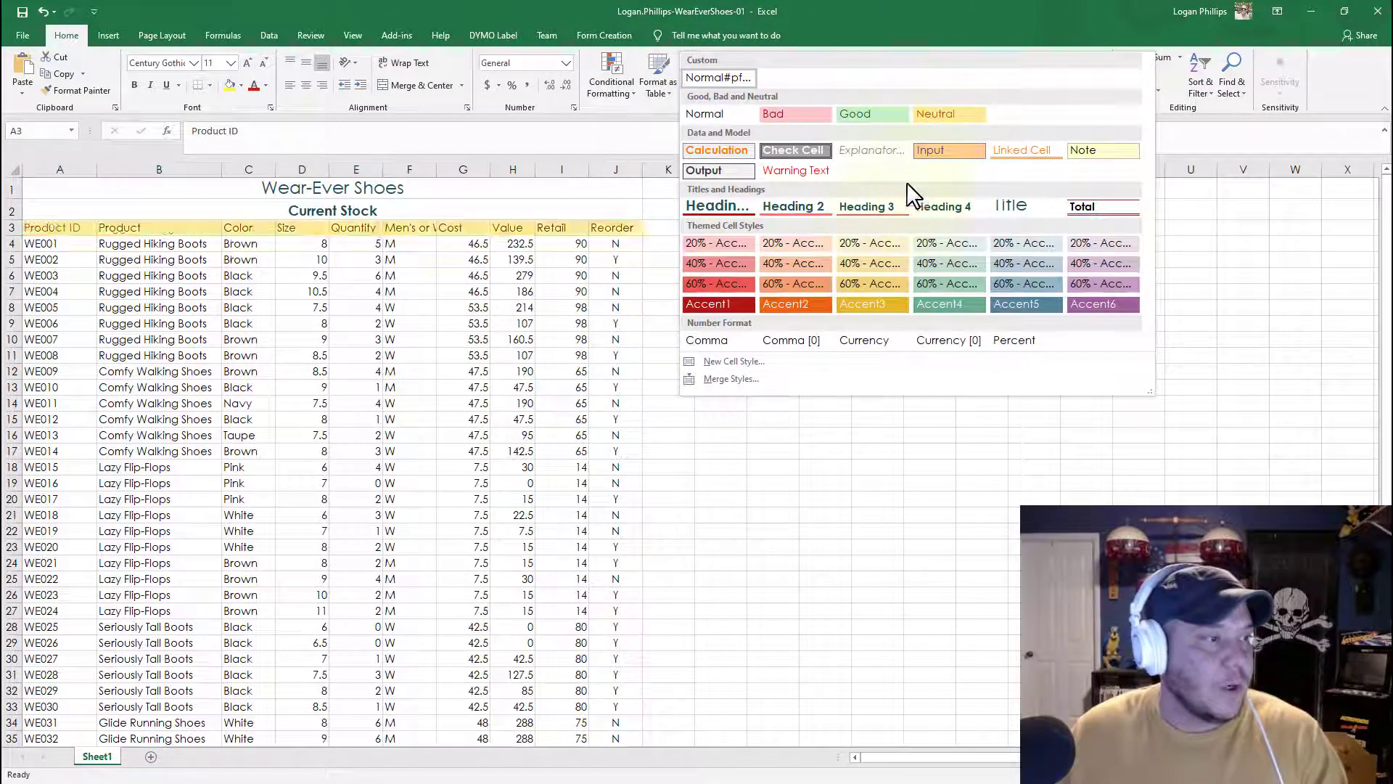
left_click(872, 262)
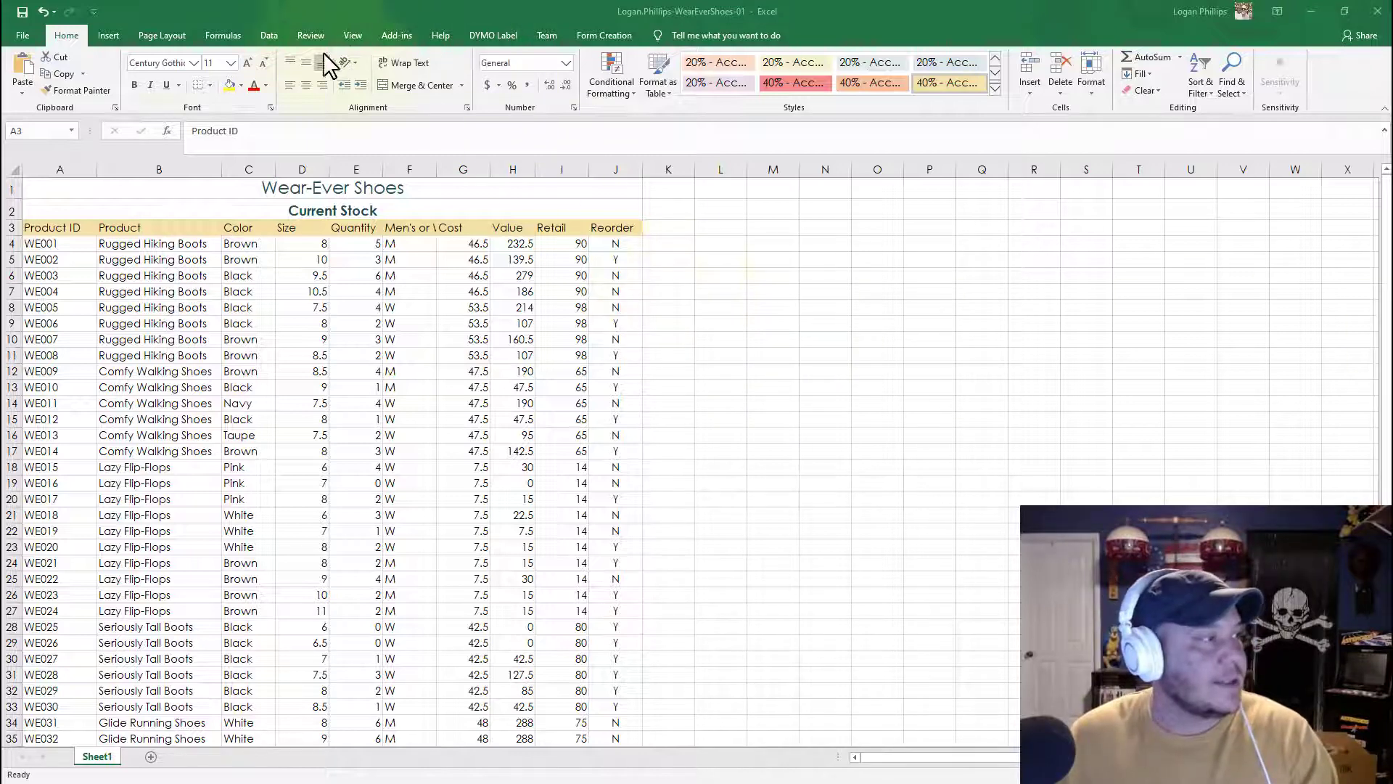
Step: Make the column headings in row 3 bold
key("ctrl+shift+Right")
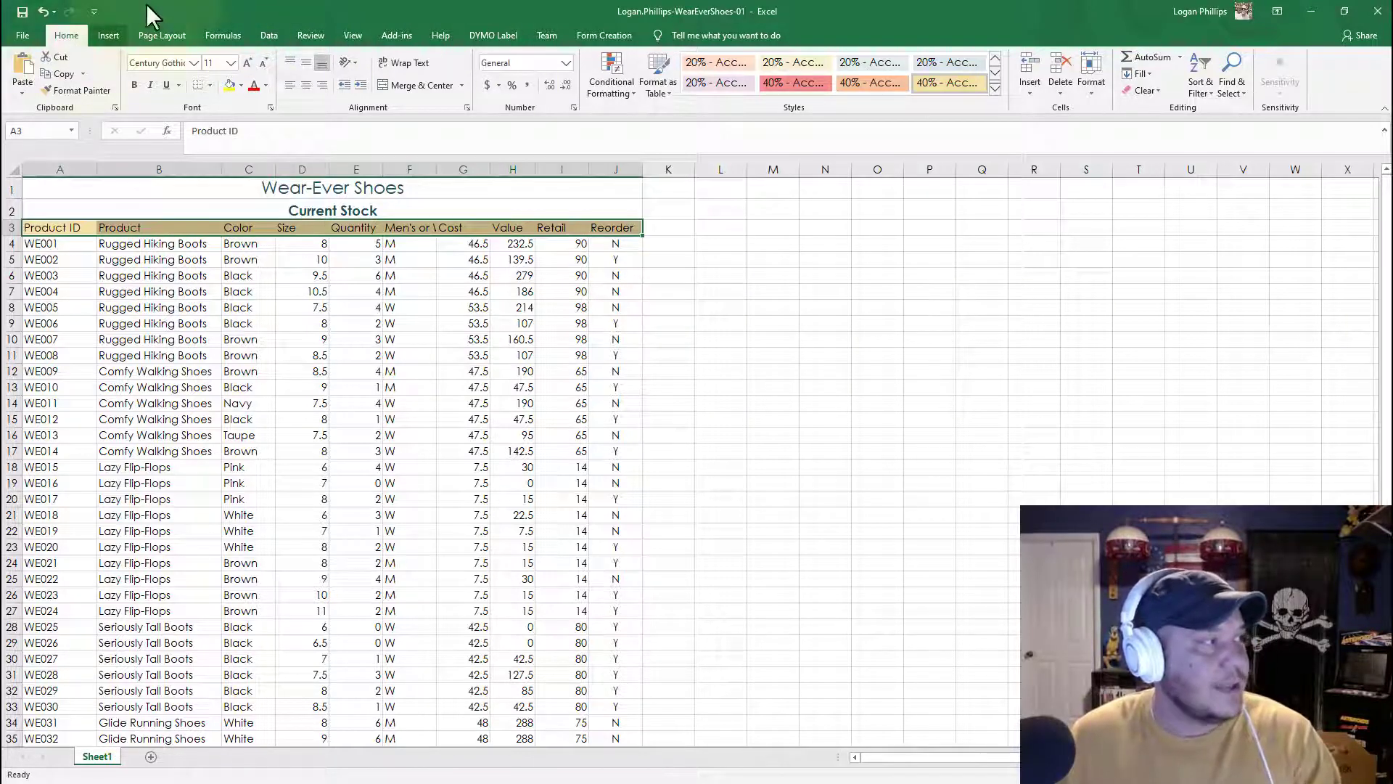
left_click(135, 86)
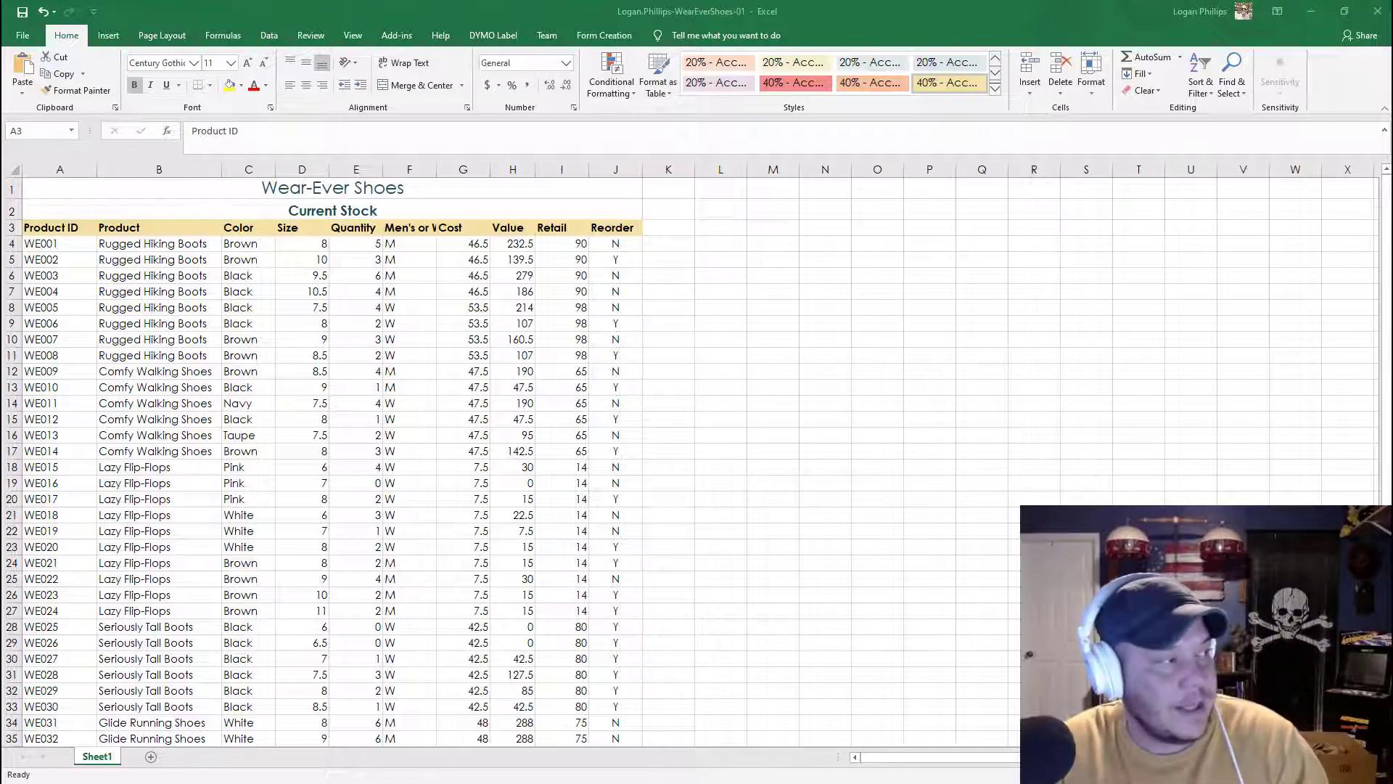
left_click(879, 17)
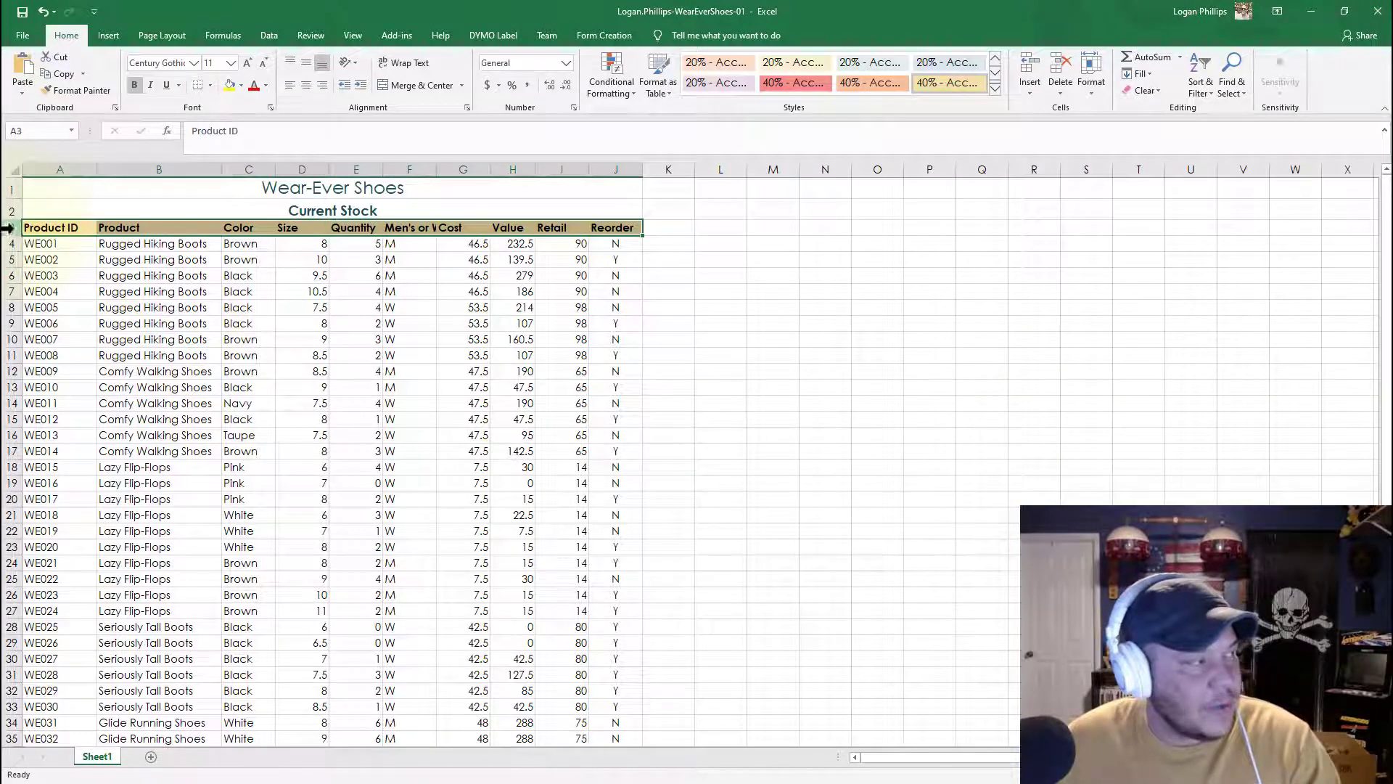
left_click(7, 228)
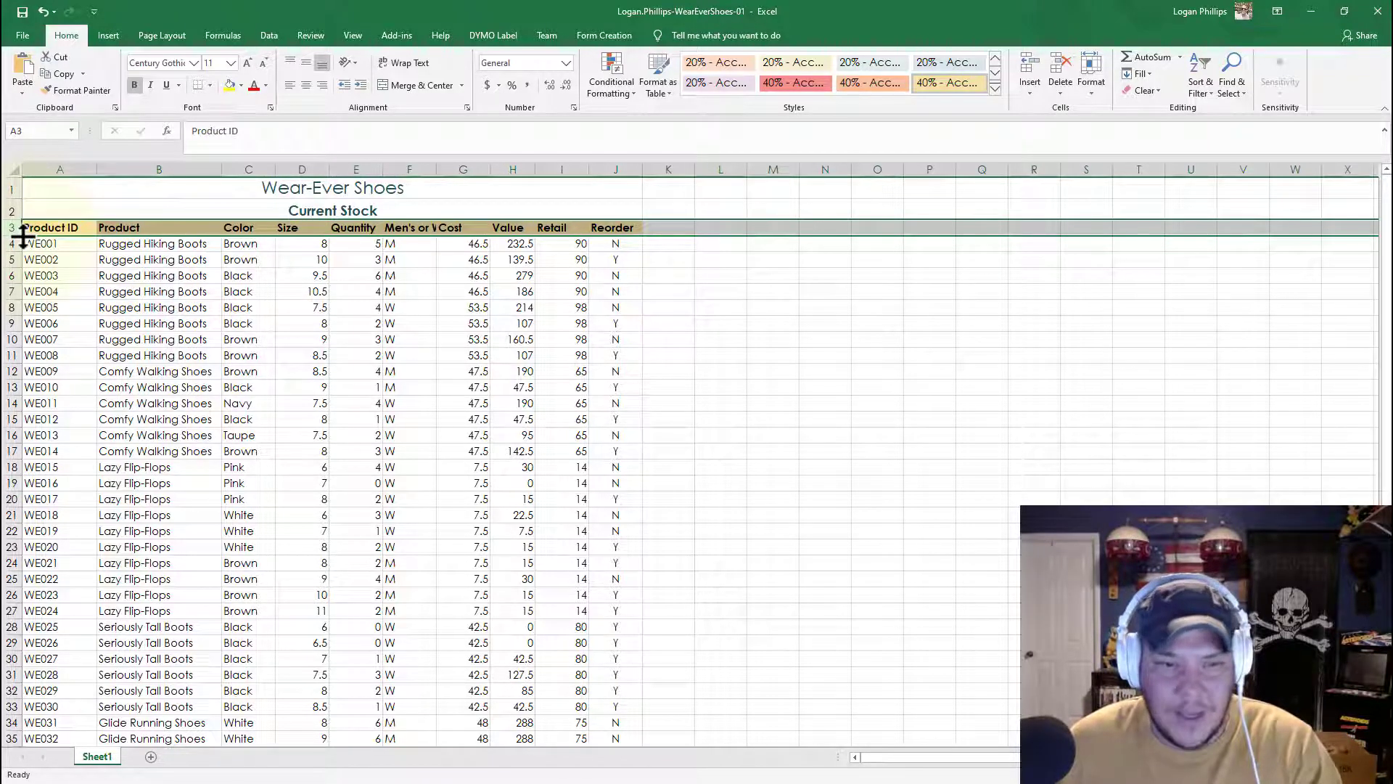
Step: Increase the height of row 3, the column headings row, to about 21
left_click_drag(23, 235, 23, 235)
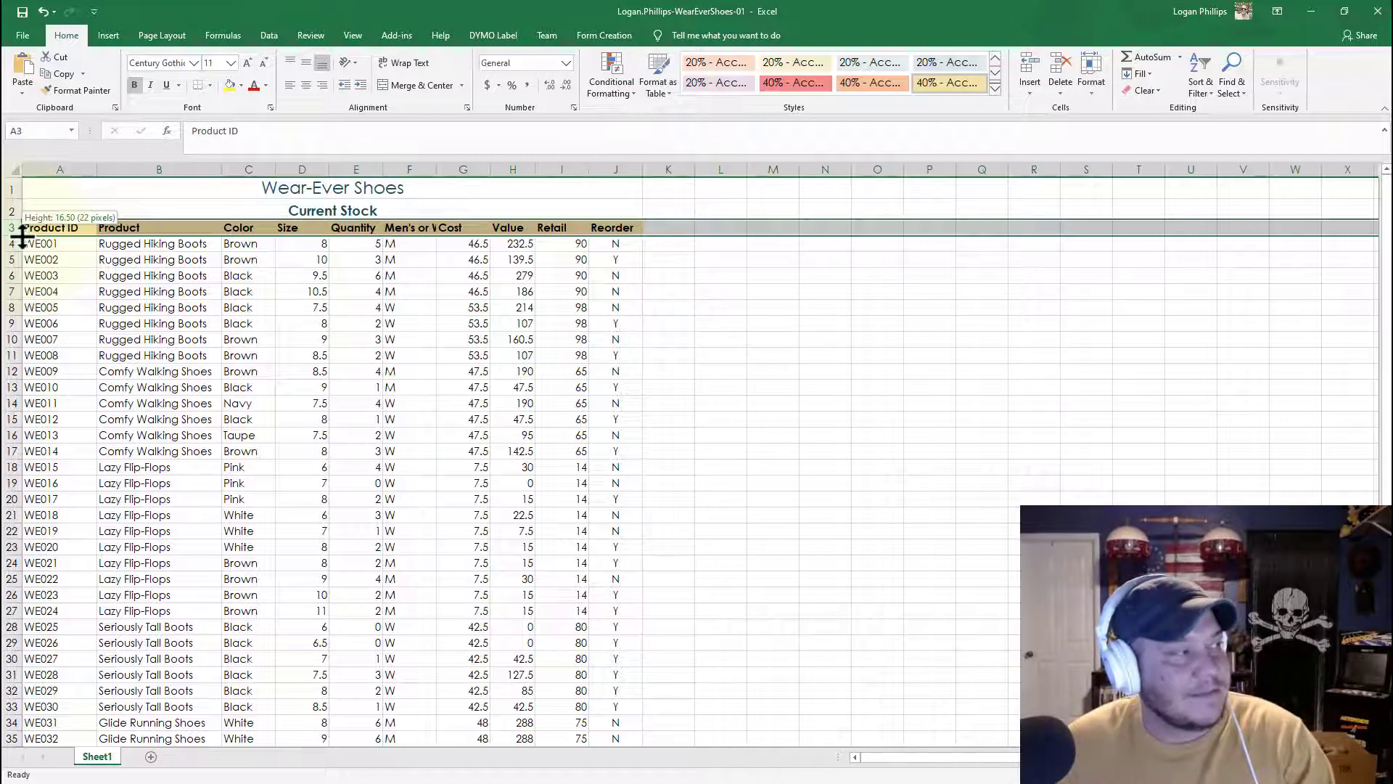
left_click_drag(22, 235, 18, 238)
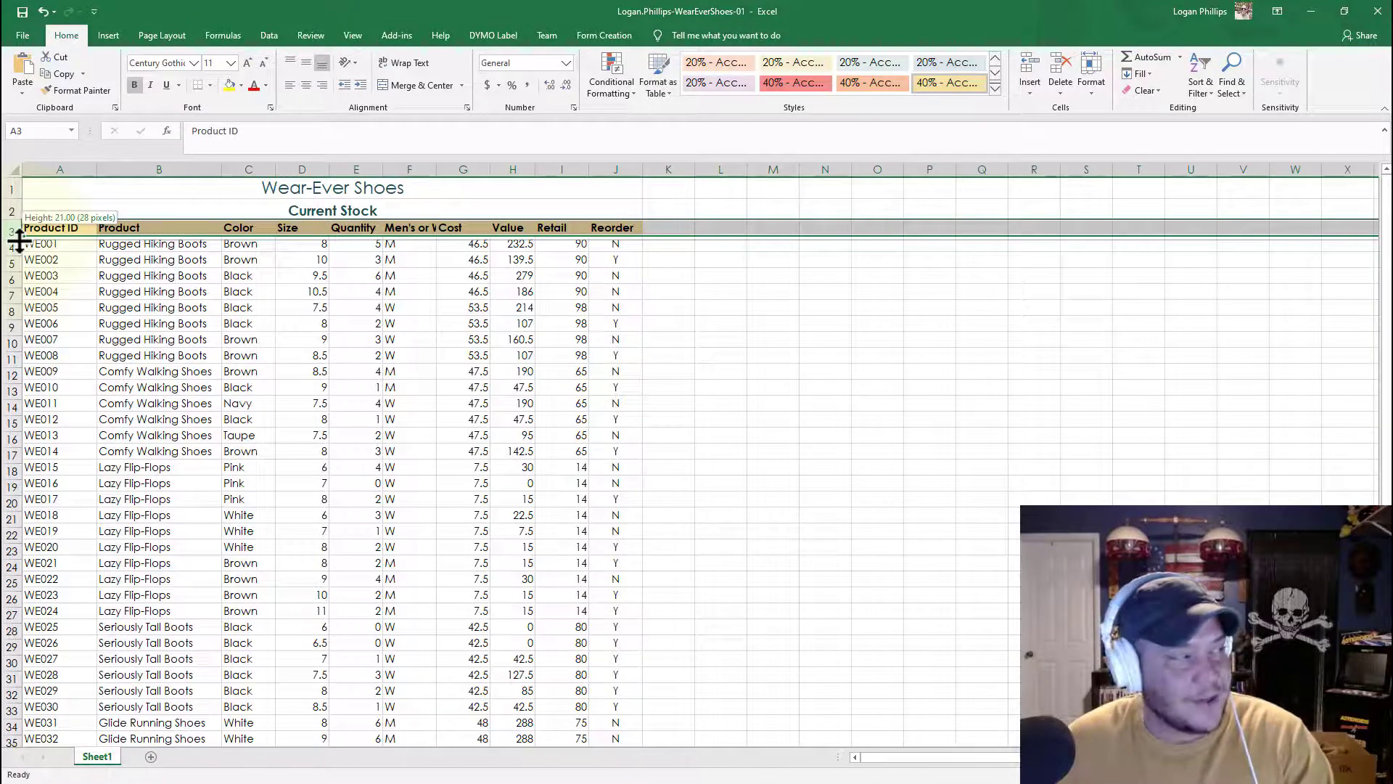
left_click_drag(18, 240, 27, 243)
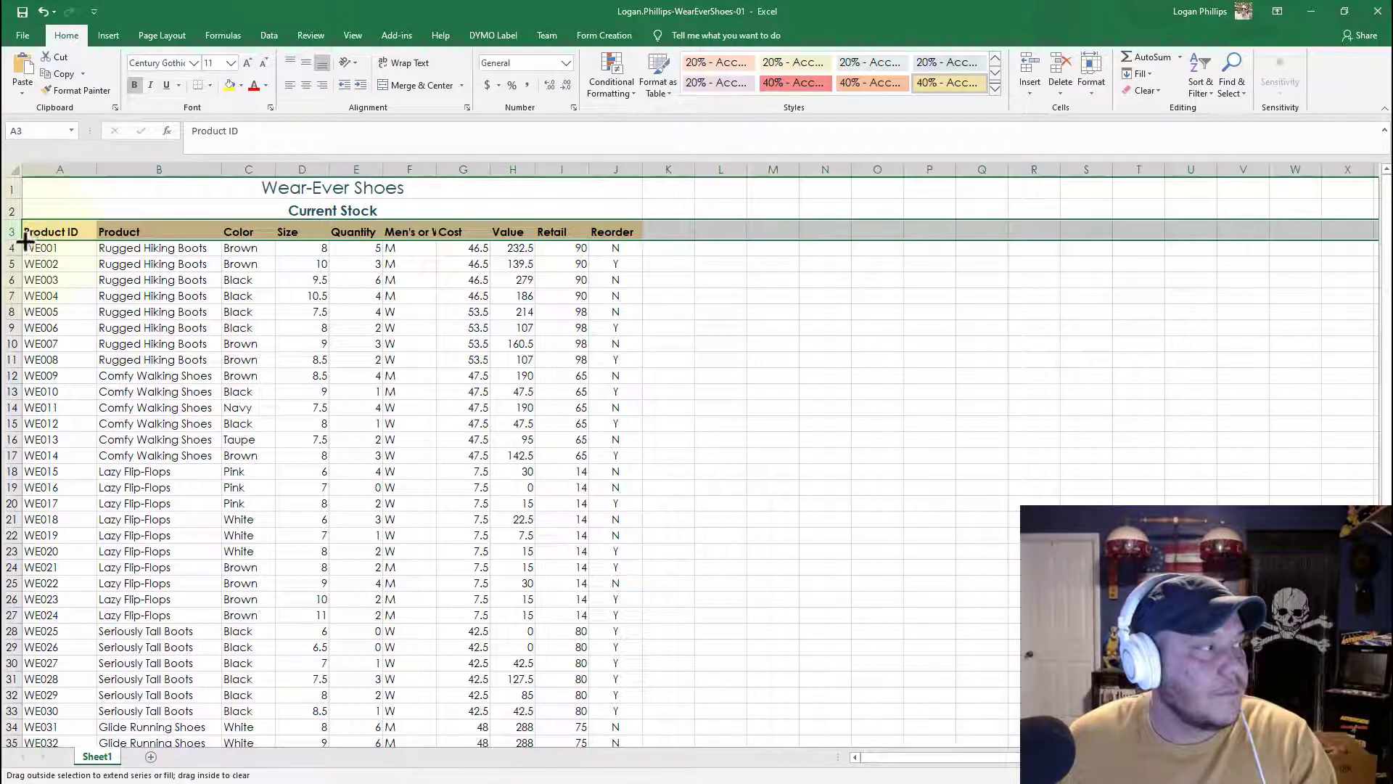
left_click_drag(44, 240, 177, 221)
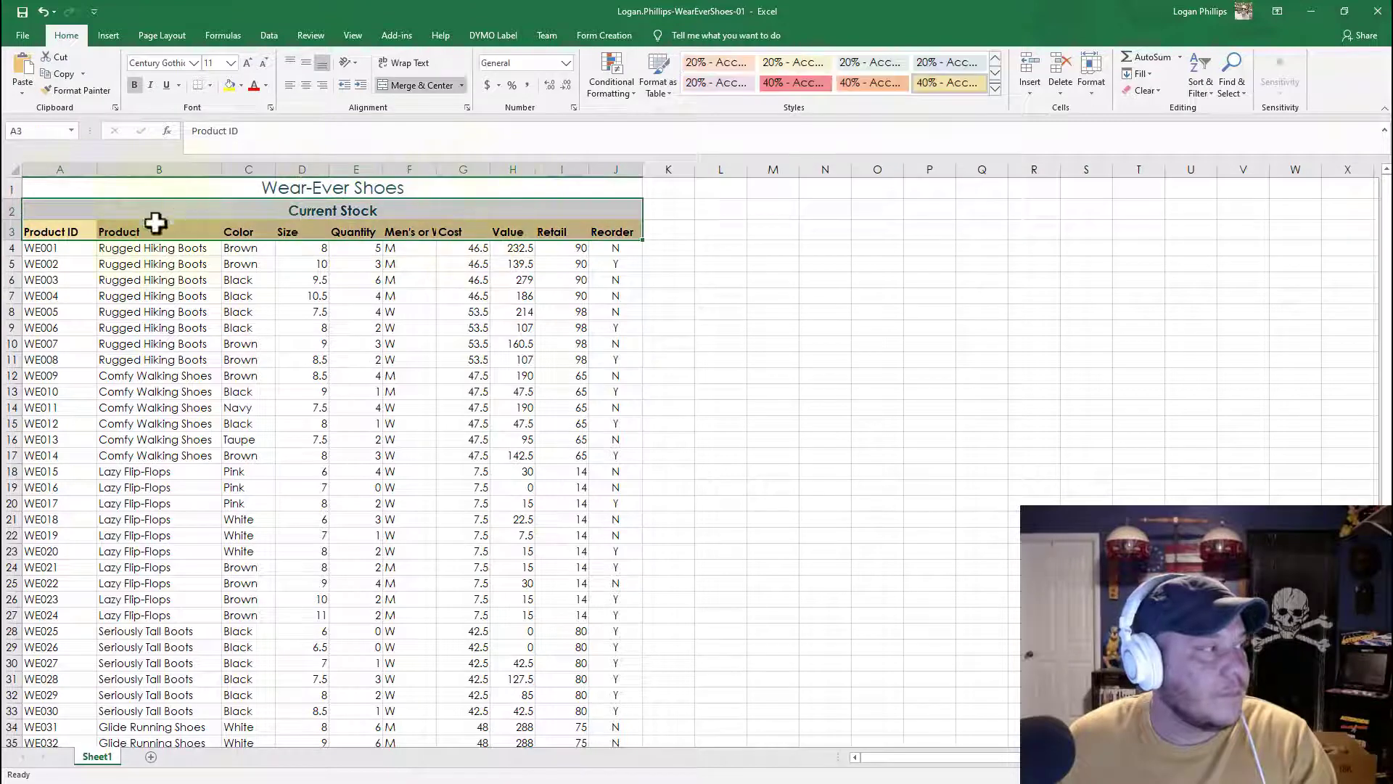
left_click(11, 232)
left_click_drag(31, 220, 15, 239)
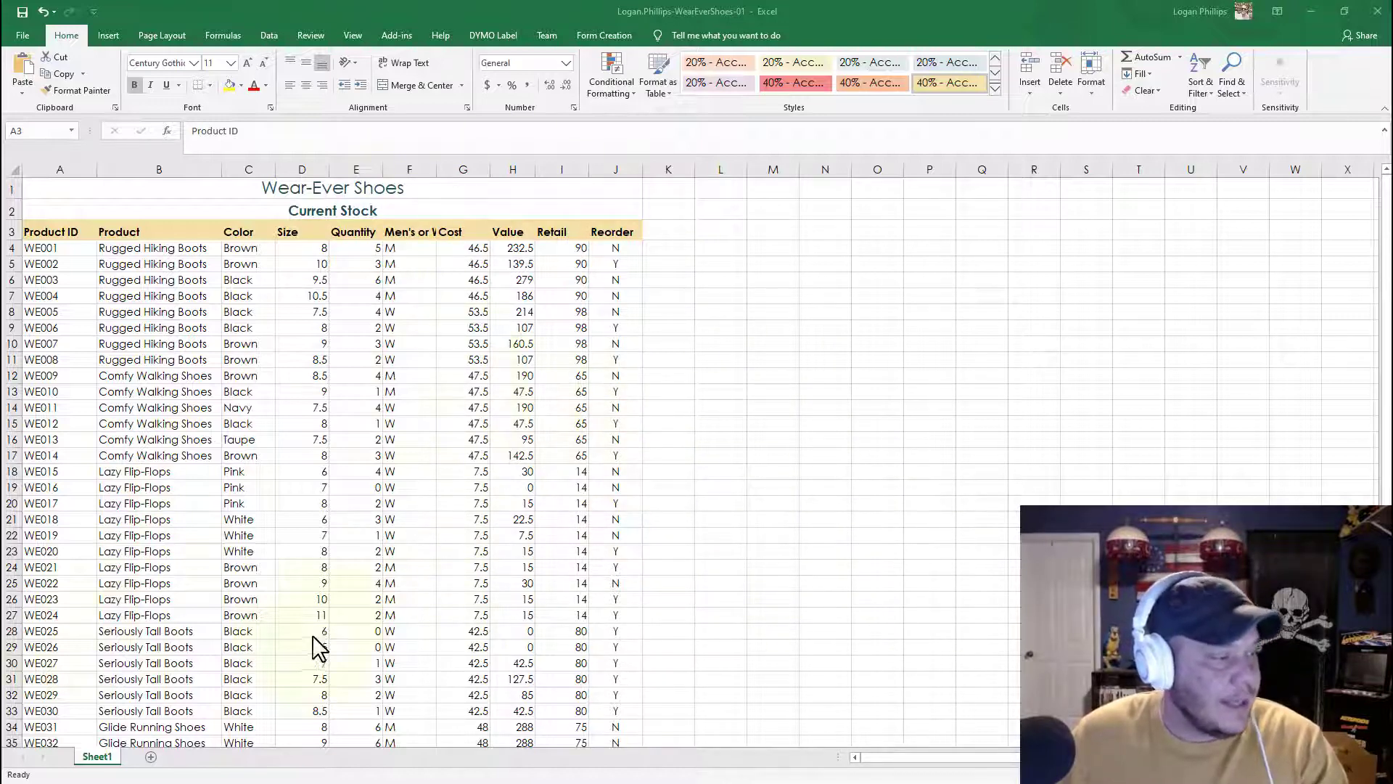
scroll(351, 646, "down", 4)
scroll(352, 646, "up", 4)
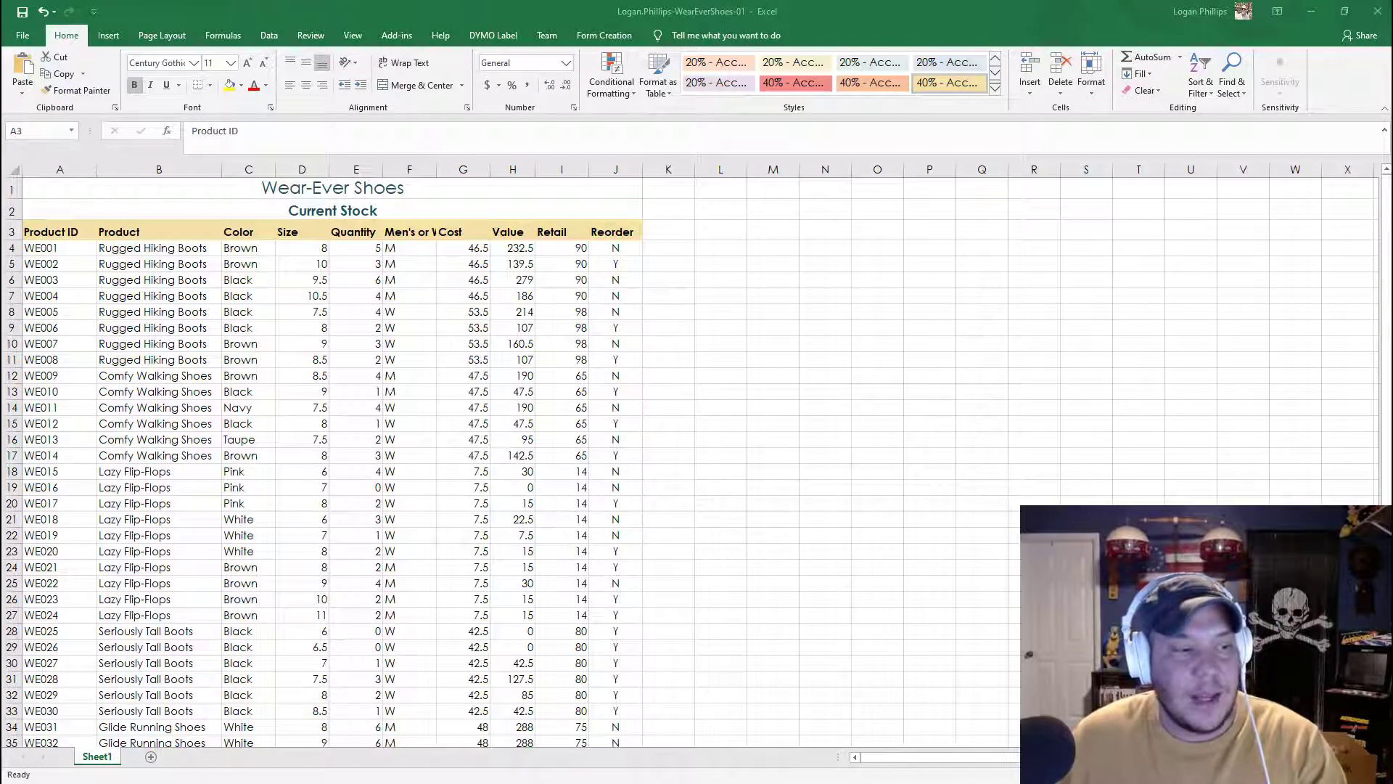
left_click(1260, 774)
left_click(1260, 774)
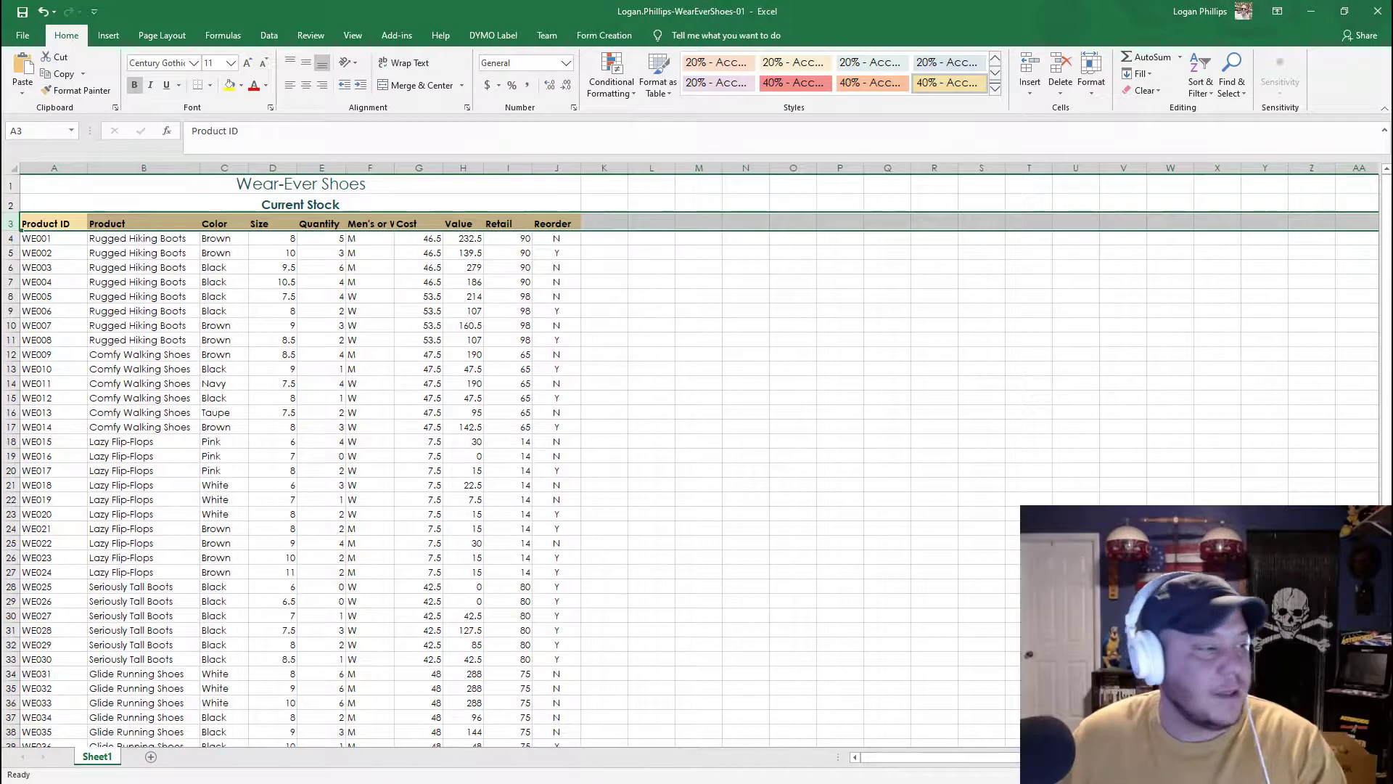
left_click(1261, 774)
left_click(537, 551)
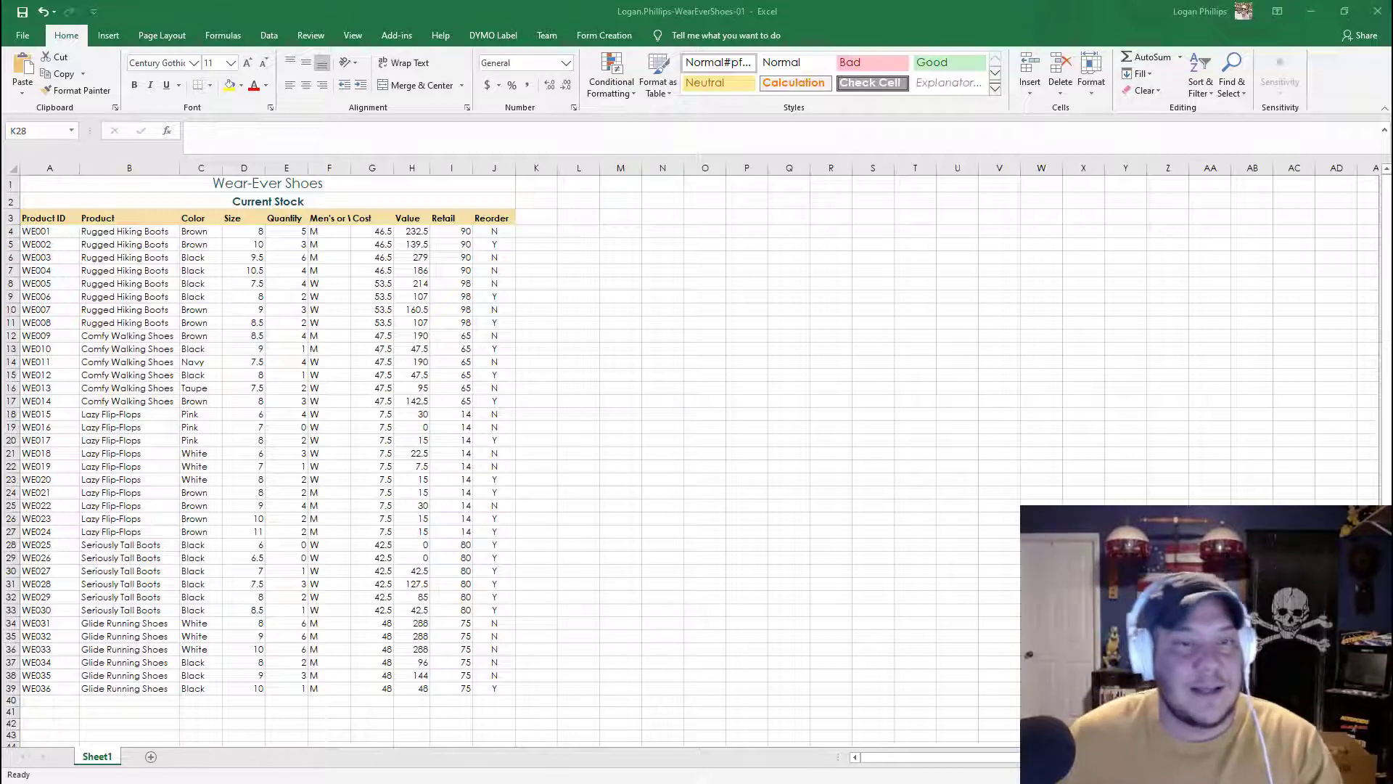
left_click(45, 137)
left_click(45, 137)
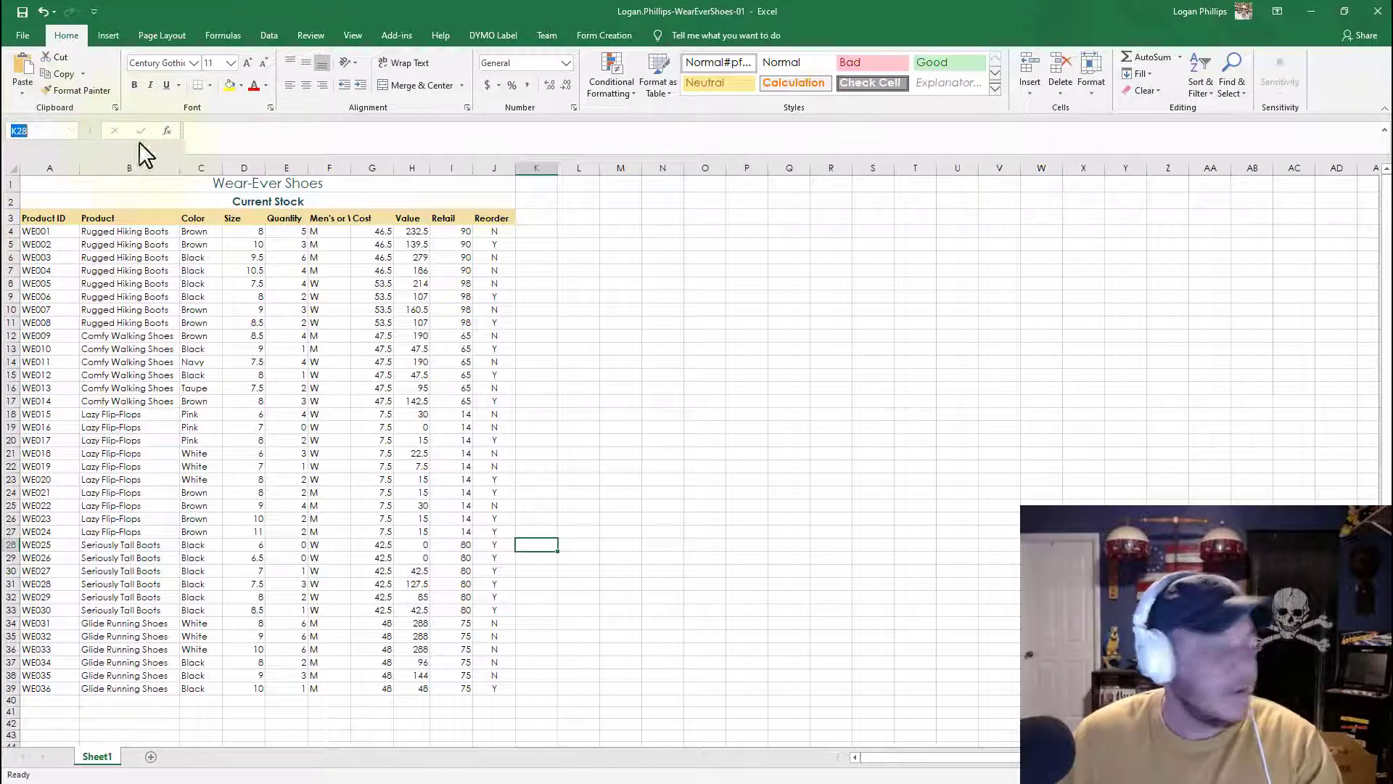
type("d4")
key("Return")
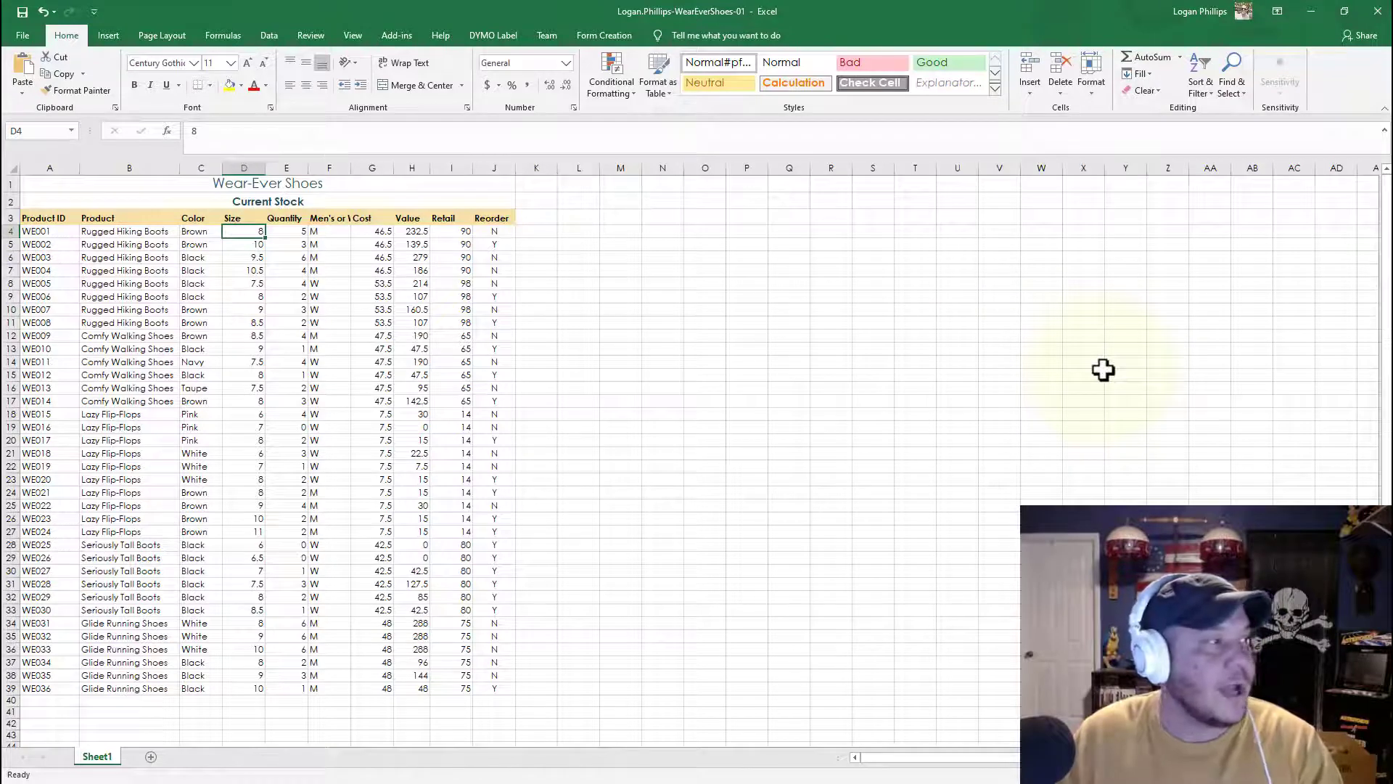
key("shift+Right")
key("shift+Right")
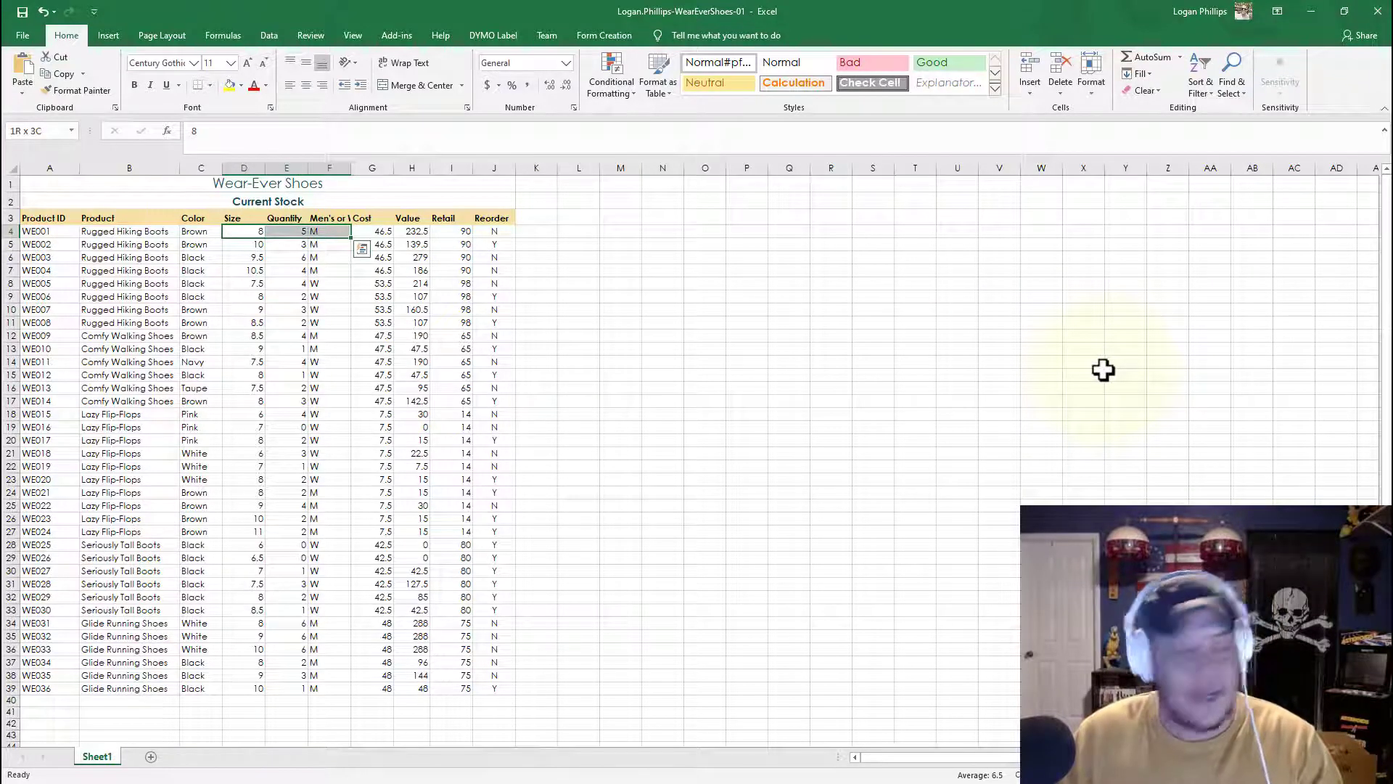
key("shift+Down")
key("shift+Down")
key("shift+Down")
key("shift+Down")
key("shift+Down")
key("shift+Down")
key("shift+Down")
key("shift+Down")
key("shift+Down")
key("shift+Down")
key("shift+Down")
key("shift+Down")
key("shift+Down")
key("shift+Down")
key("shift+Down")
key("shift+Down")
key("shift+Down")
key("shift+Down")
key("shift+Down")
key("shift+Down")
key("shift+Down")
key("shift+Down")
key("shift+Down")
key("shift+Down")
key("shift+Down")
key("shift+Down")
key("shift+Down")
key("shift+Down")
key("shift+Down")
key("shift+Down")
key("shift+Down")
key("shift+Down")
key("shift+Up")
key("shift+Up")
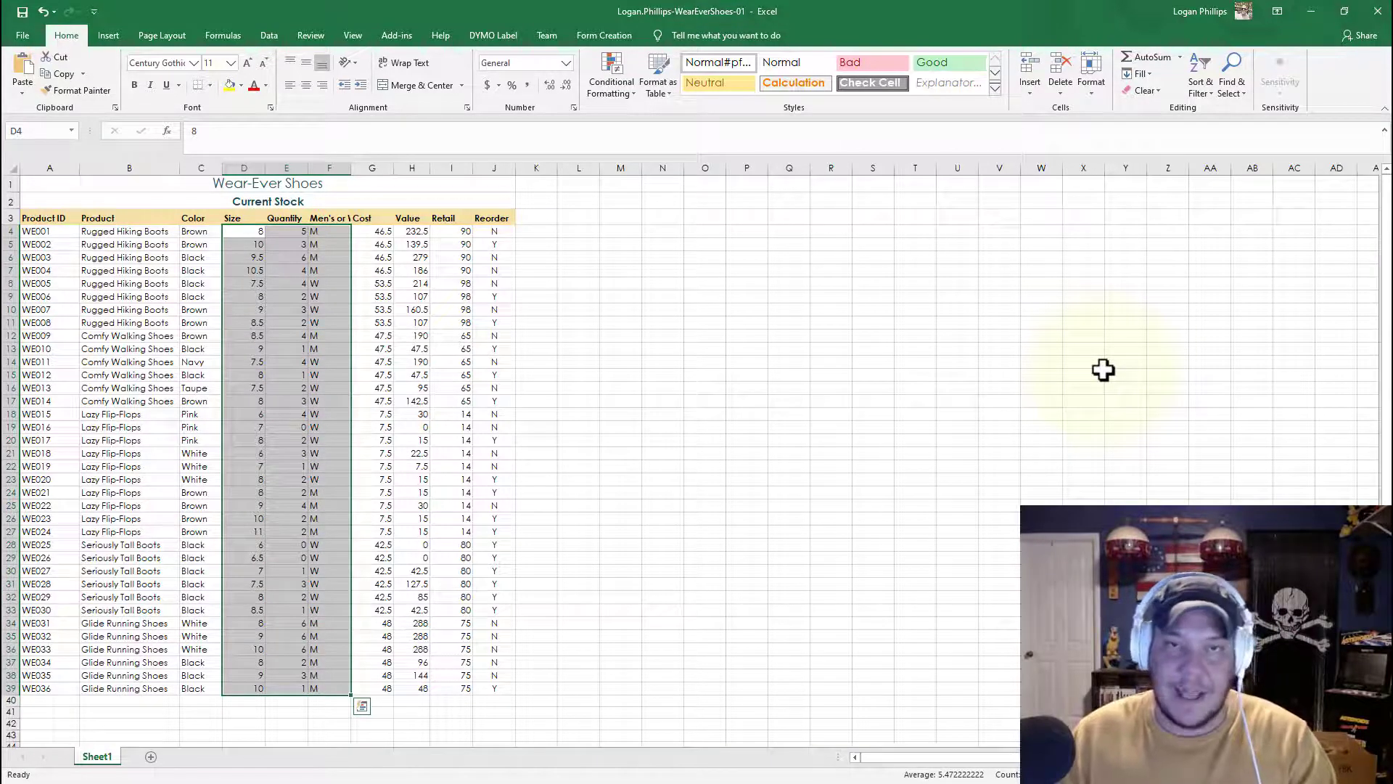
left_click(818, 377)
left_click_drag(238, 216, 371, 551)
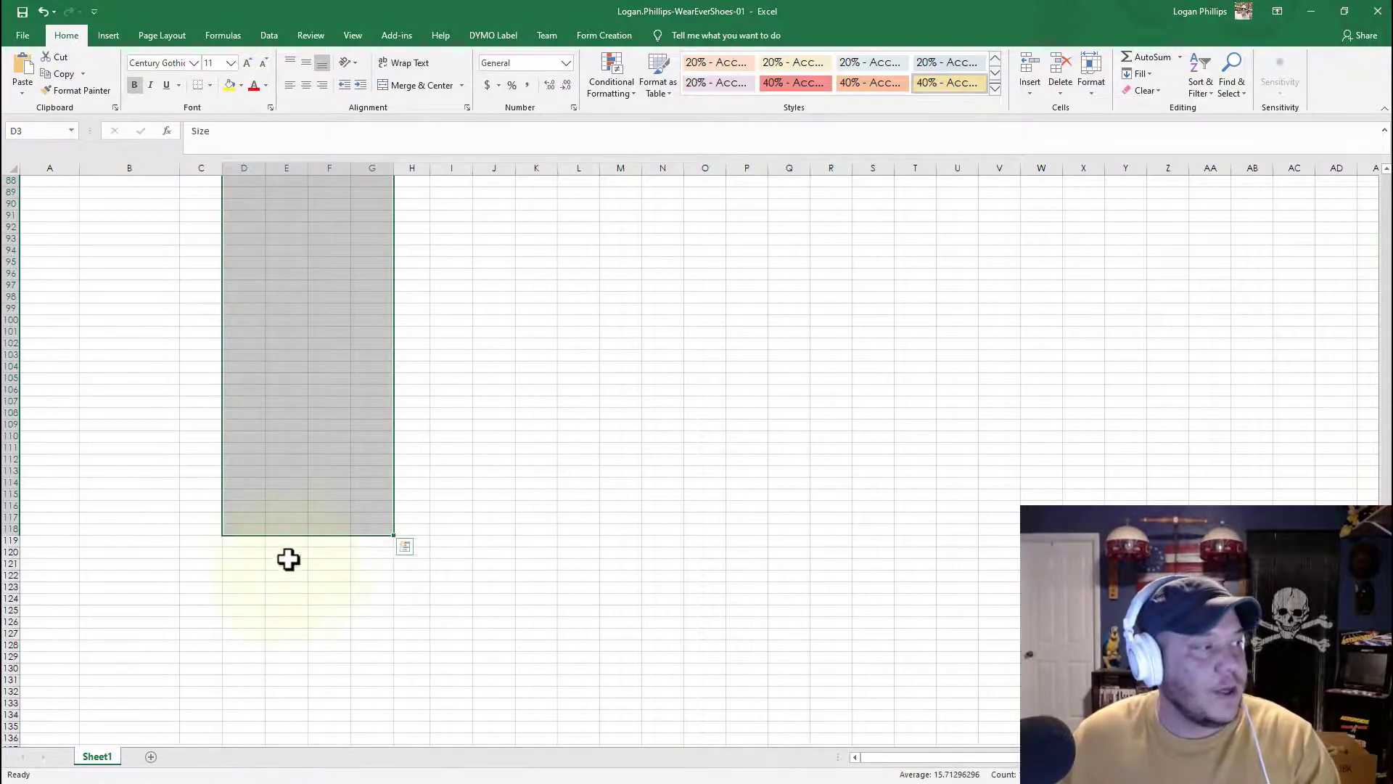
scroll(301, 556, "up", 17)
scroll(28, 575, "down", 18)
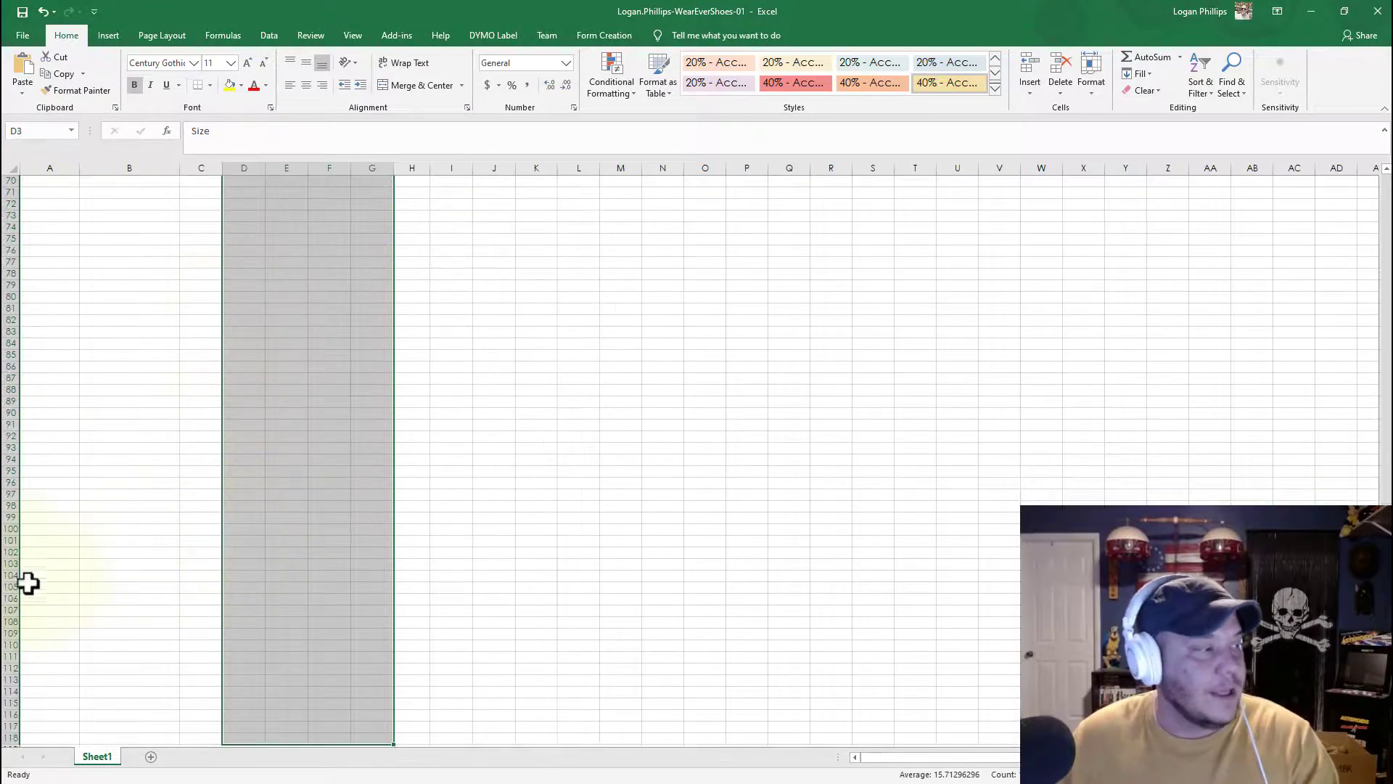
scroll(53, 607, "up", 16)
scroll(174, 588, "up", 14)
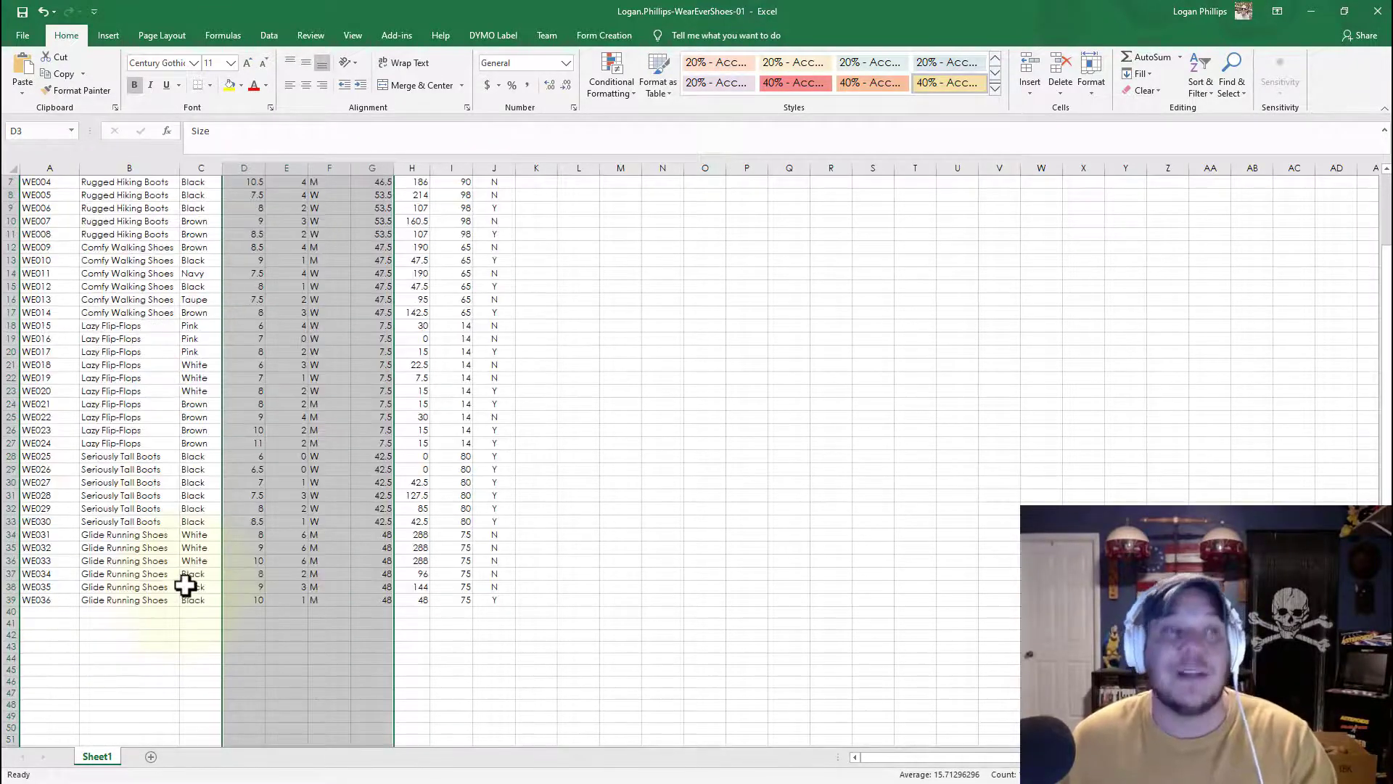
left_click(802, 389)
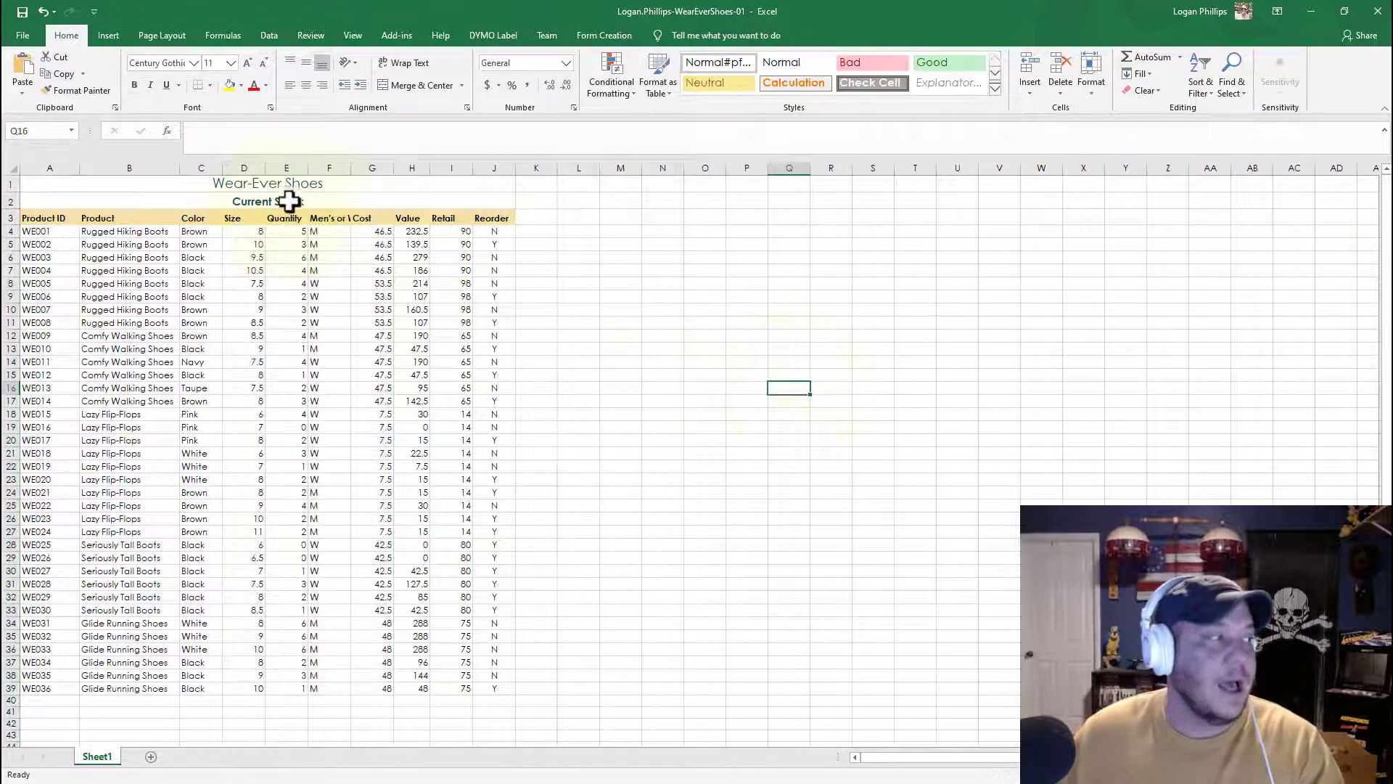
Step: Center-align the Size, Quantity and Men's or Women's values in cells D4:F39
left_click(242, 215)
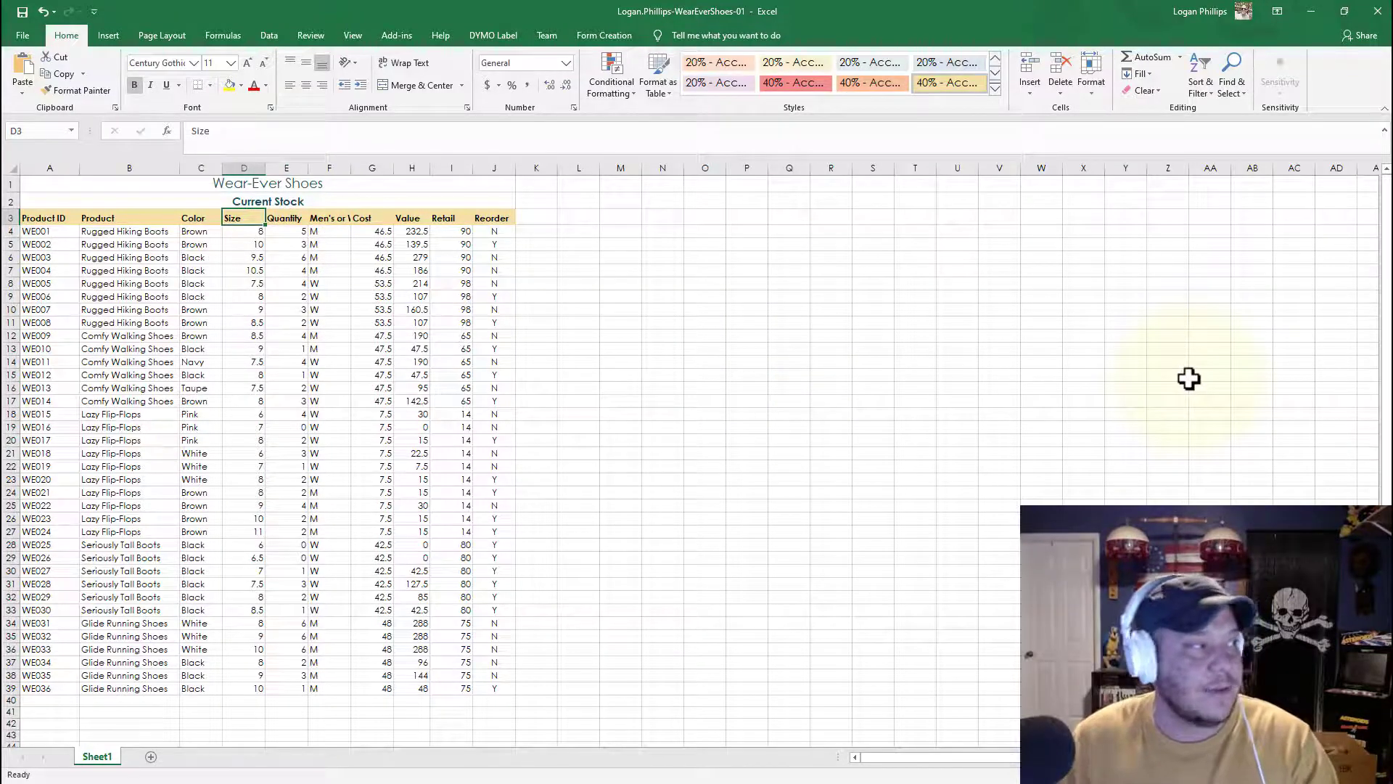
key("Down")
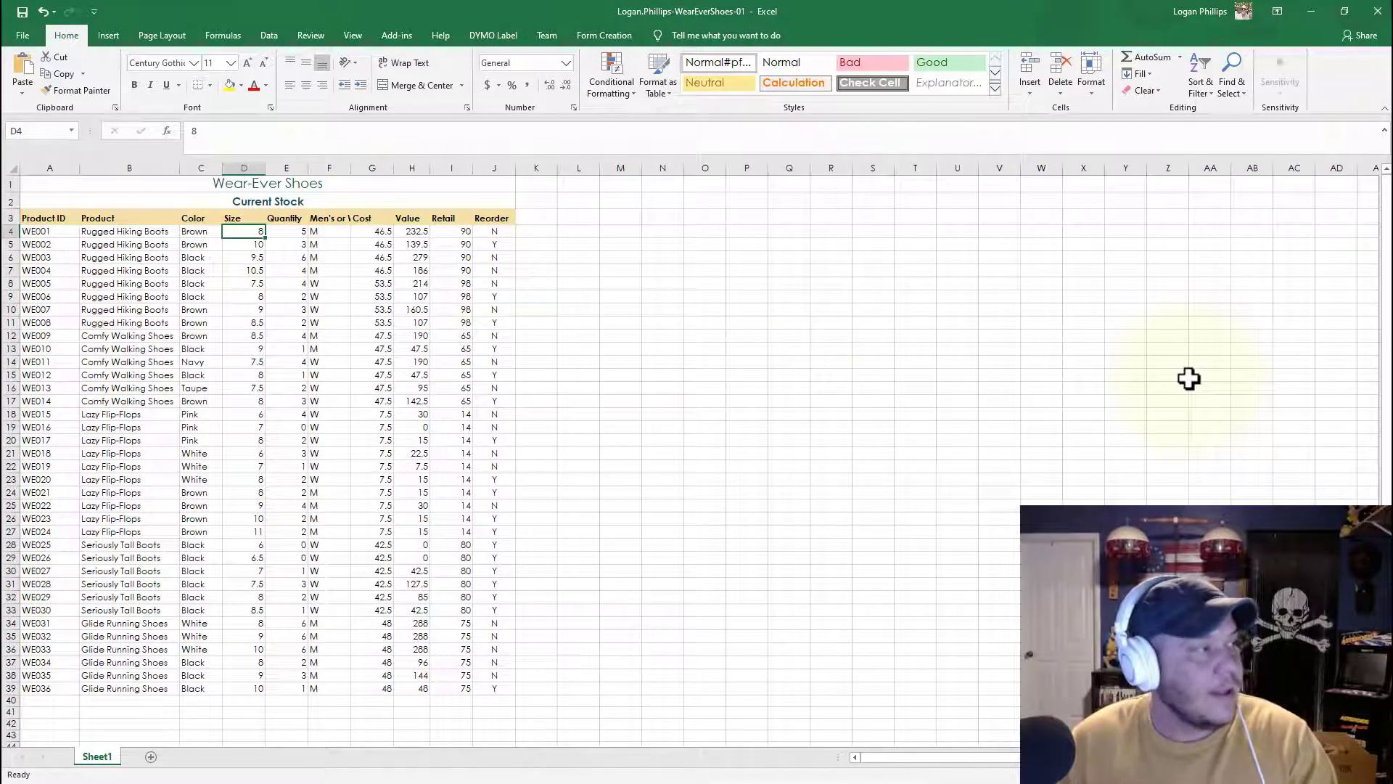
key("shift+Right")
key("shift+Right")
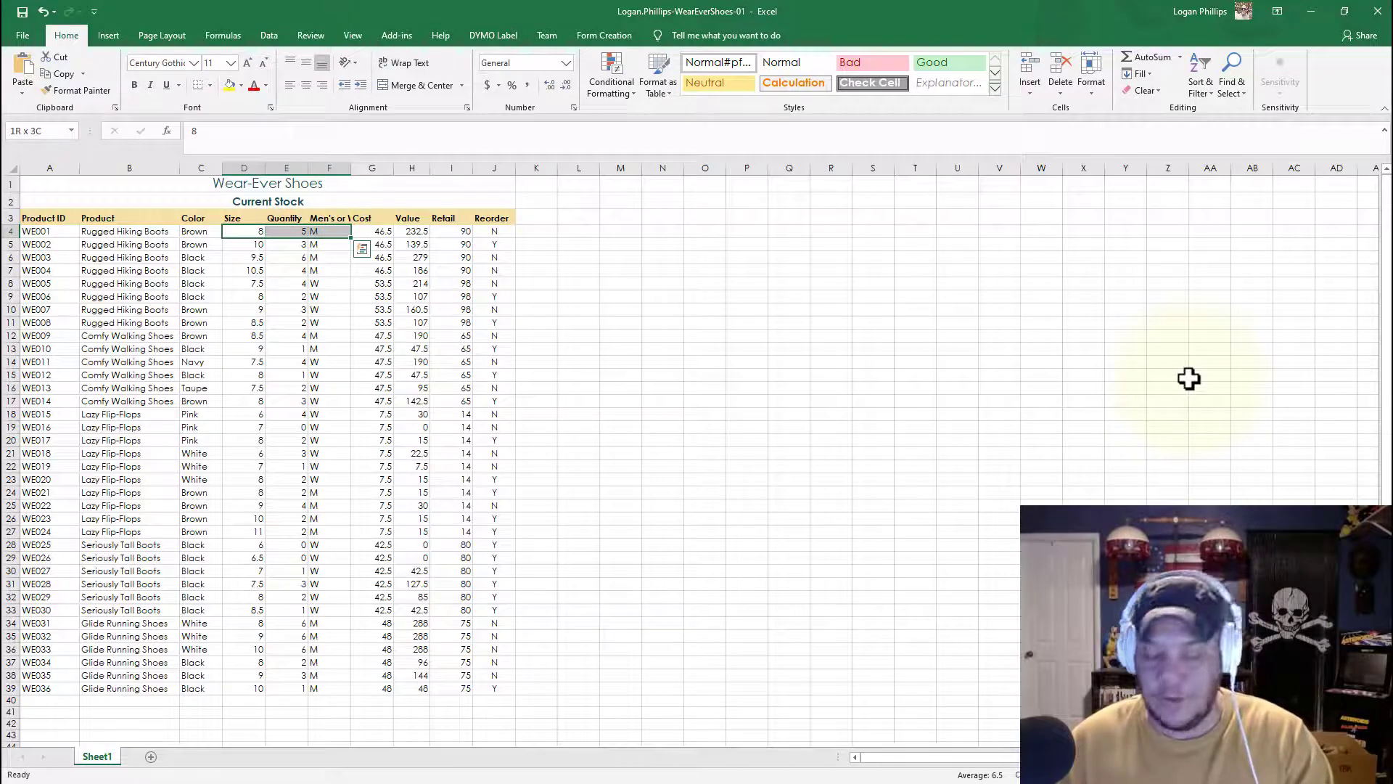
key("shift+Down")
key("shift+Down")
key("shift+Down")
key("shift+Down")
key("shift+Down")
key("shift+Down")
key("shift+Down")
key("shift+Down")
key("shift+Down")
key("shift+Down")
key("shift+Down")
key("shift+Down")
key("shift+Down")
key("shift+Down")
key("shift+Down")
key("shift+Down")
key("shift+Down")
key("shift+Down")
key("shift+Down")
key("shift+Down")
key("shift+Down")
key("shift+Down")
key("shift+Down")
key("shift+Down")
key("shift+Down")
key("shift+Down")
key("shift+Down")
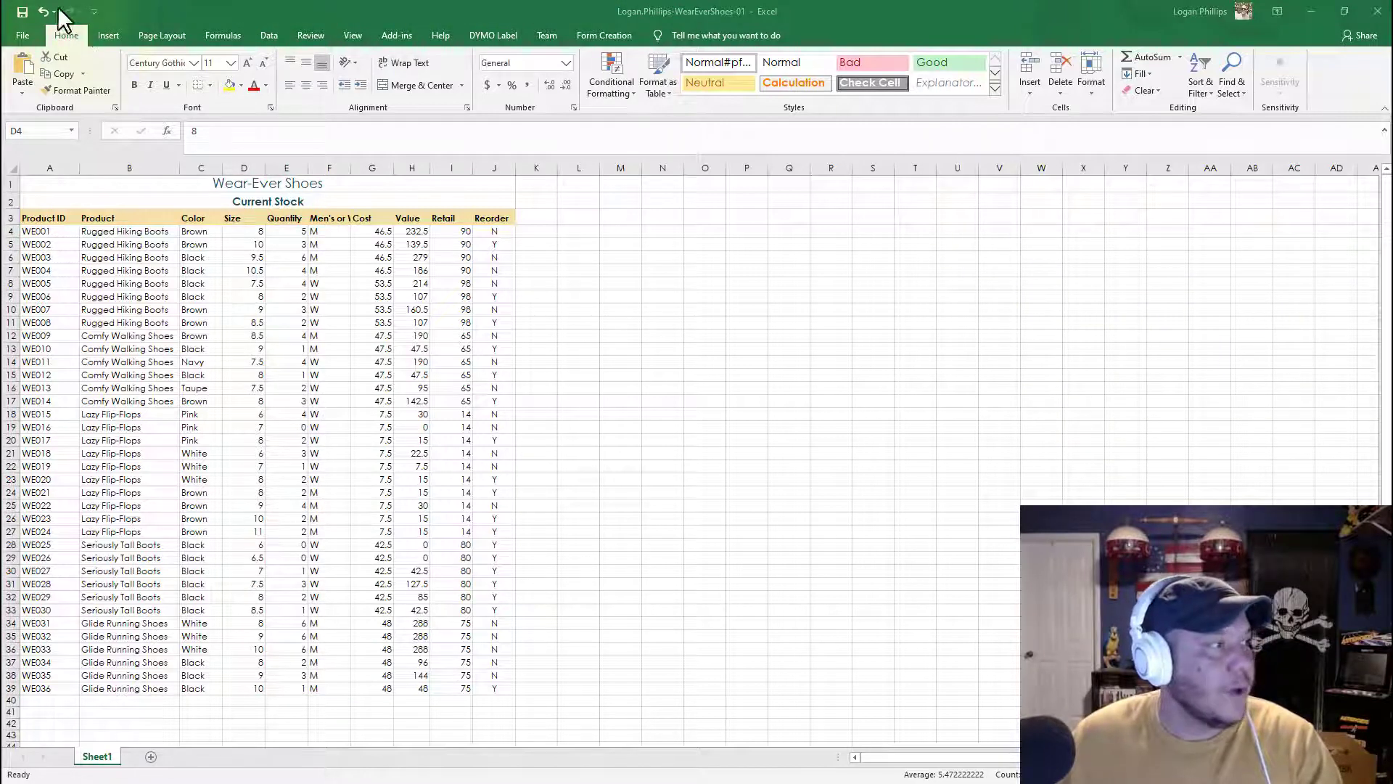
left_click(334, 10)
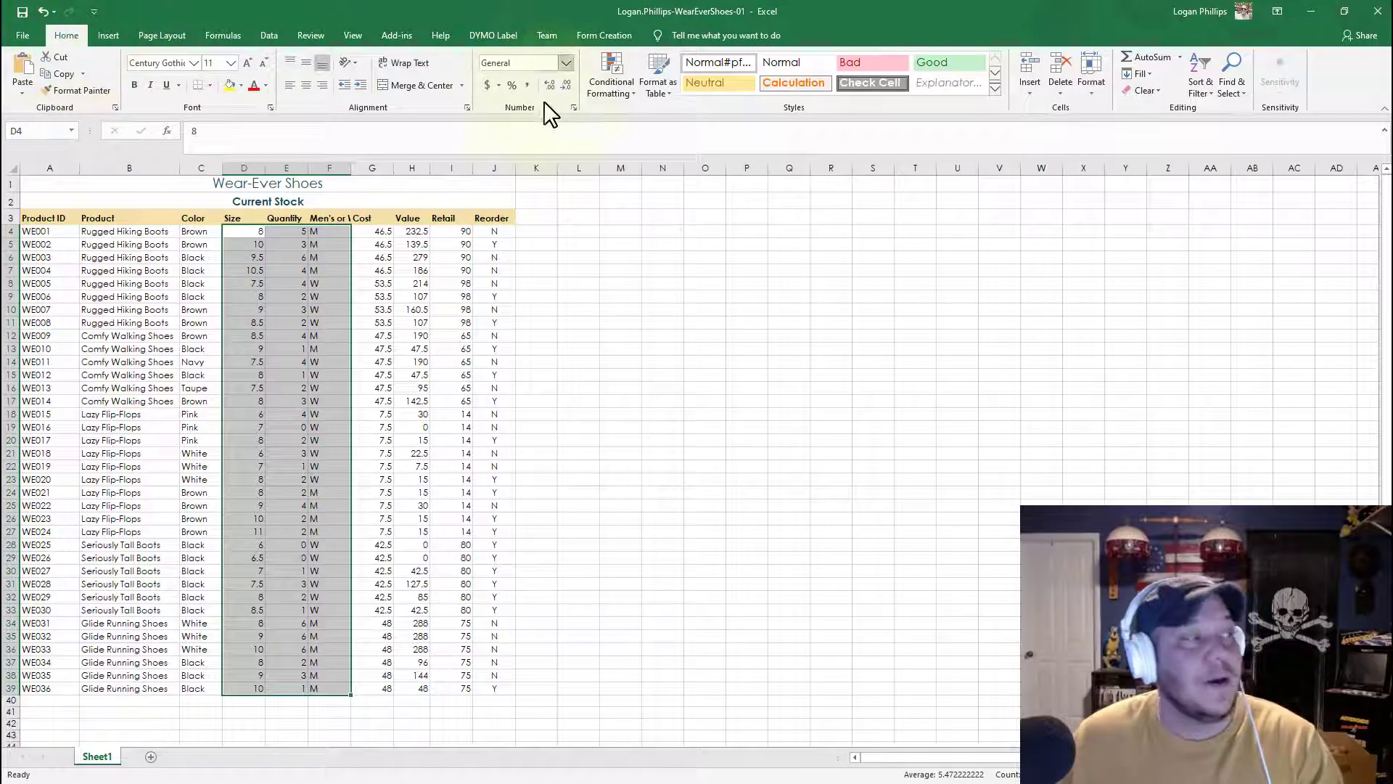
left_click(308, 85)
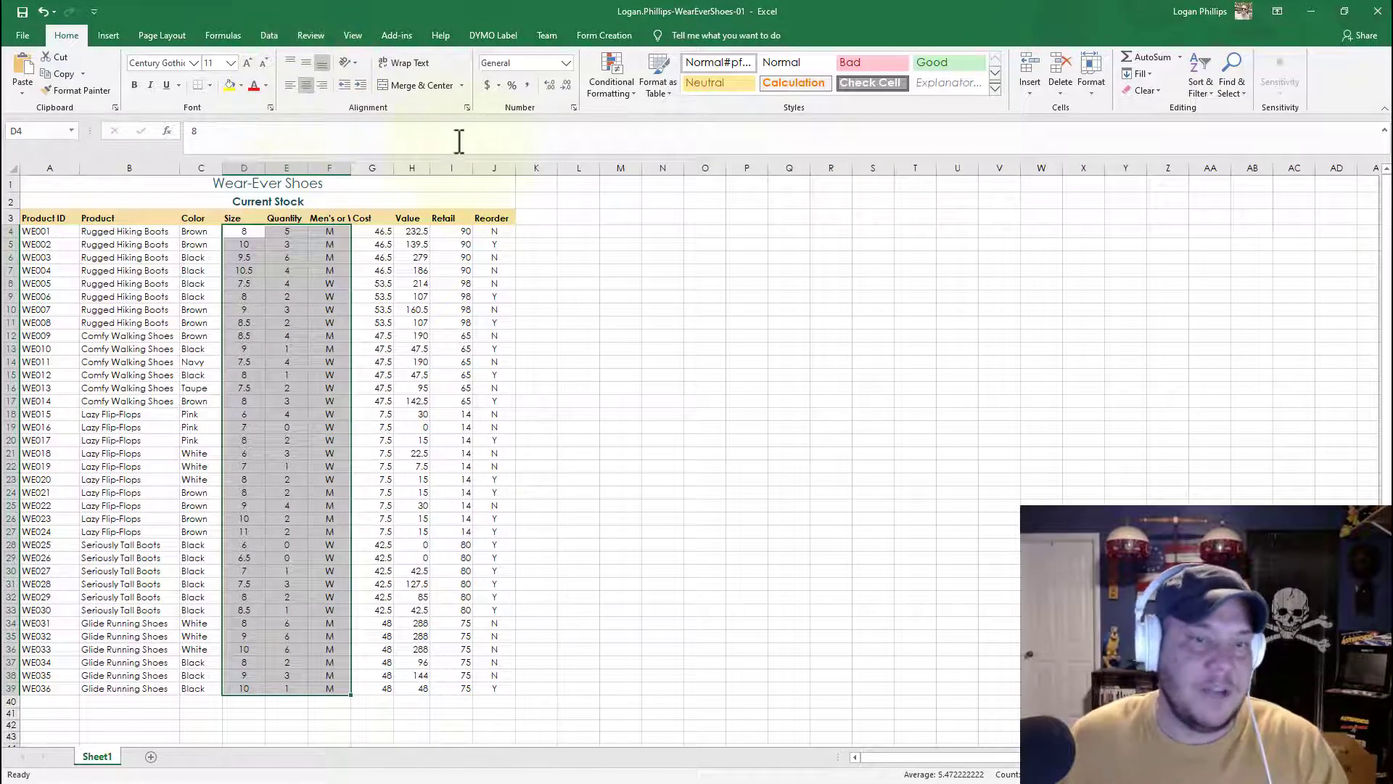
Step: Apply the Accounting number format to the Cost, Value and Retail values from row 4 to row 39
left_click(379, 231)
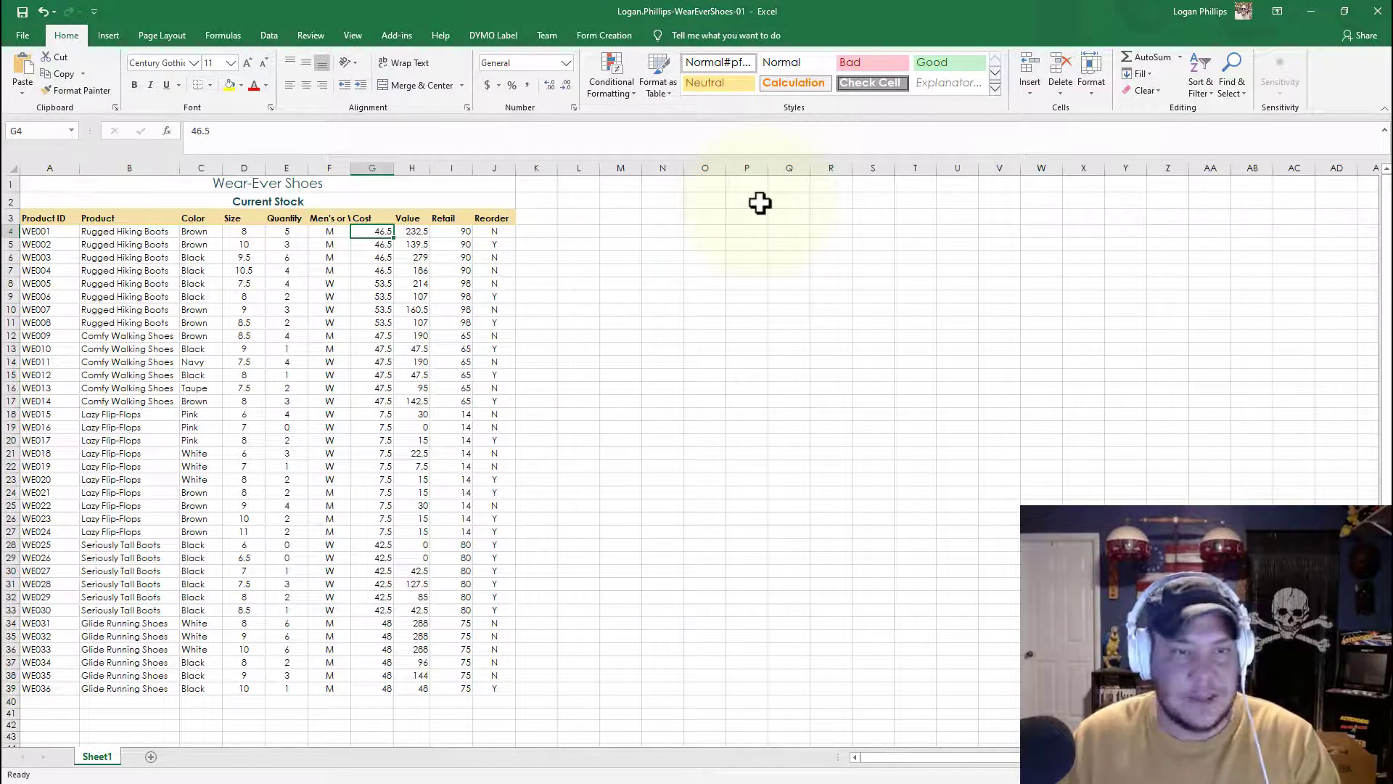
key("shift+Right")
key("shift+Right")
key("shift+Right")
key("shift+Right")
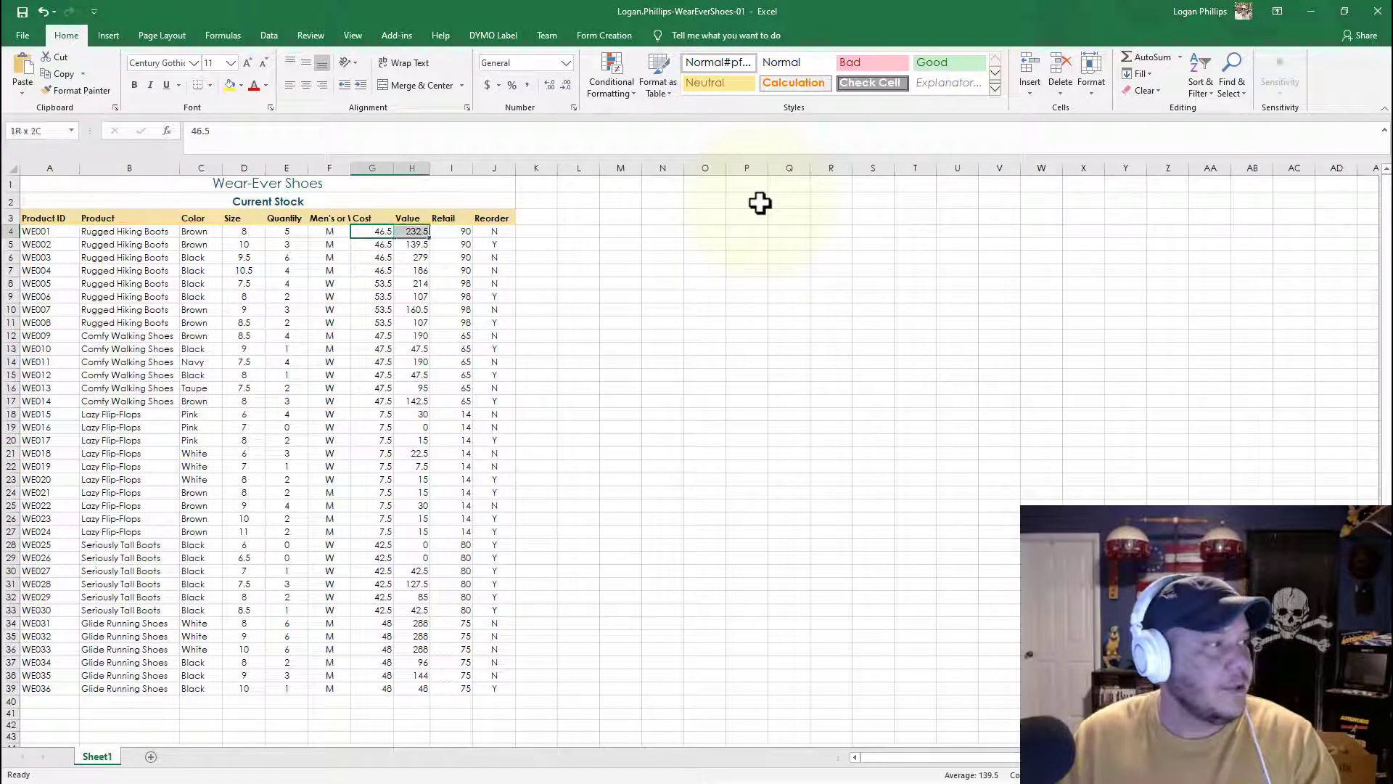
key("shift+Left")
key("shift+Down")
key("shift+Down")
key("shift+Down")
key("shift+Down")
key("shift+Down")
key("shift+Down")
key("shift+Down")
key("shift+Down")
key("shift+Down")
key("shift+Down")
key("shift+Down")
key("shift+Down")
key("shift+Down")
key("shift+Down")
key("shift+Down")
key("shift+Down")
key("shift+Down")
key("shift+Down")
key("shift+Down")
key("shift+Down")
key("shift+Down")
key("shift+Down")
key("shift+Down")
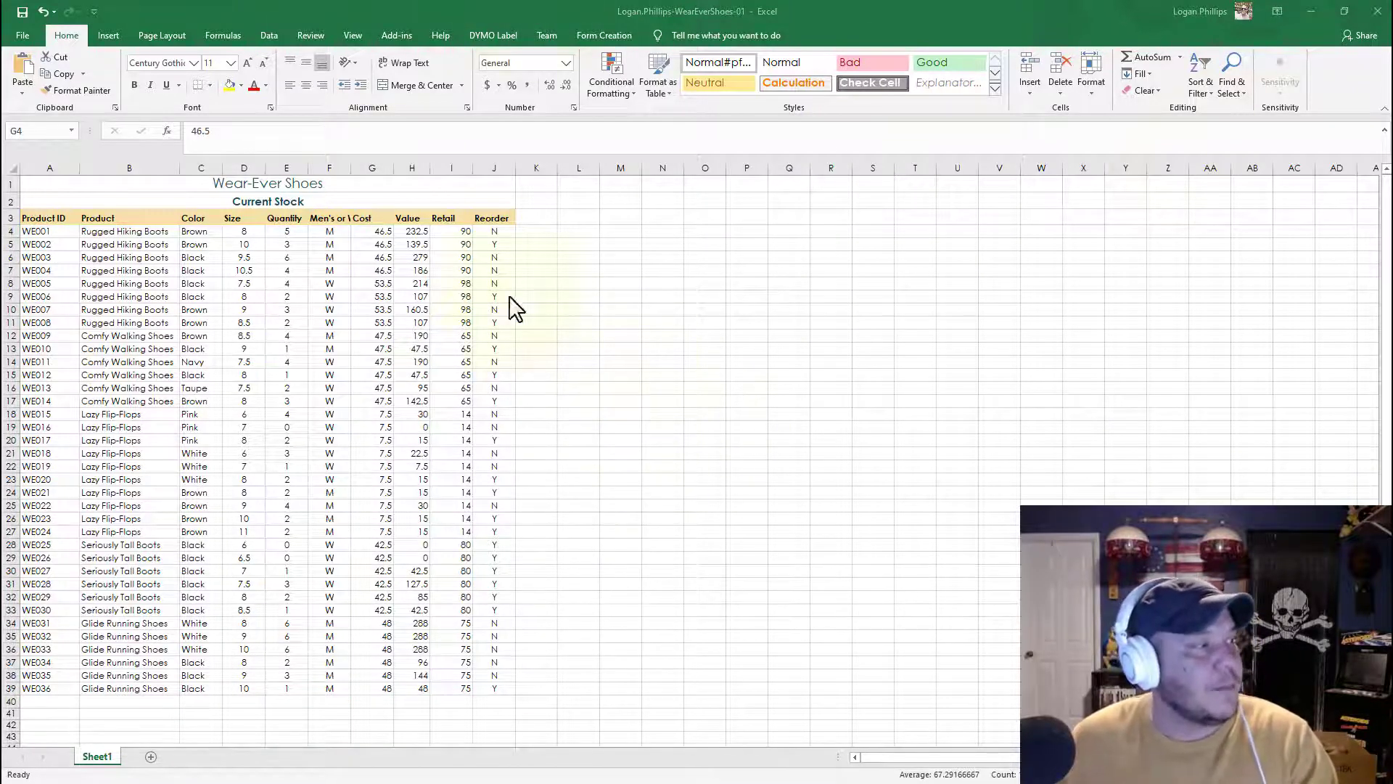
left_click(67, 30)
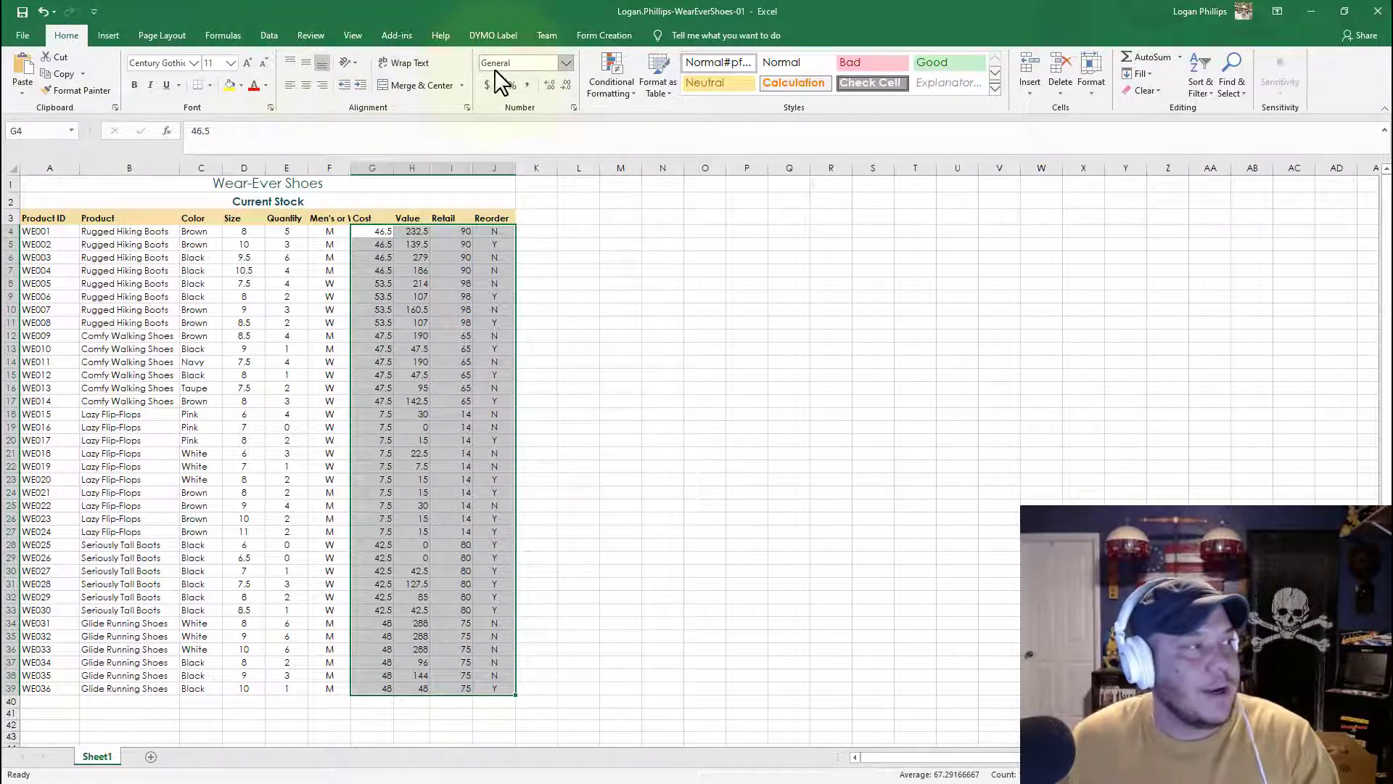
left_click(566, 65)
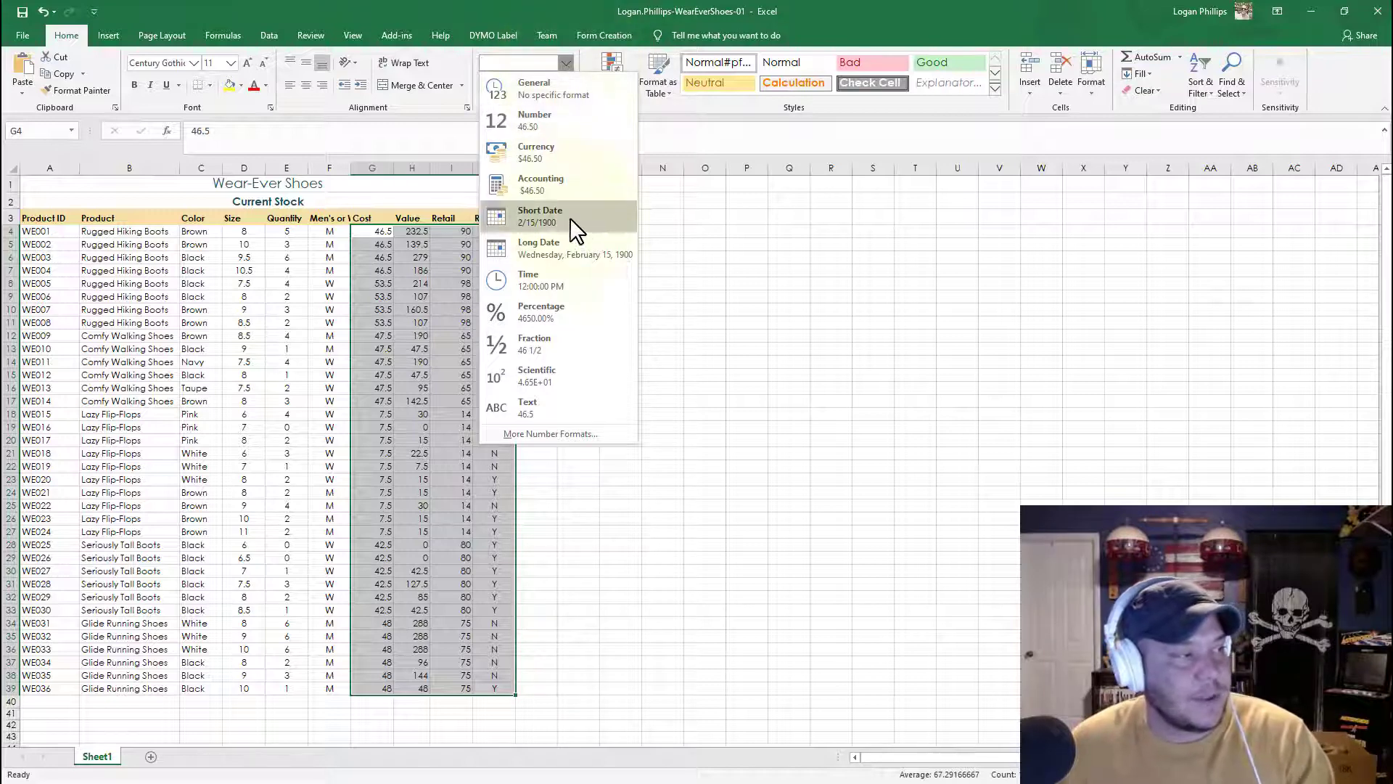
left_click(571, 176)
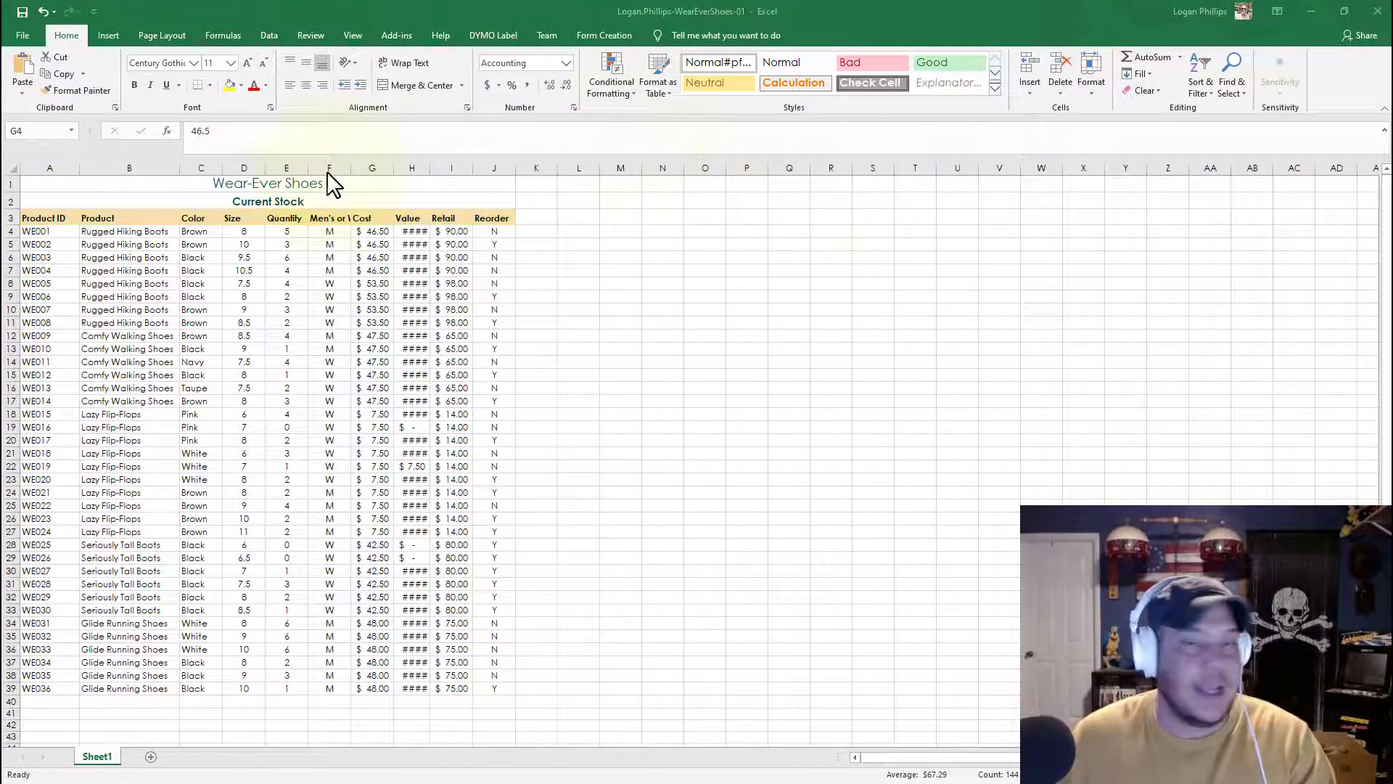
Step: Select the whole data range from cell A3 and apply All Borders to it
left_click(33, 218)
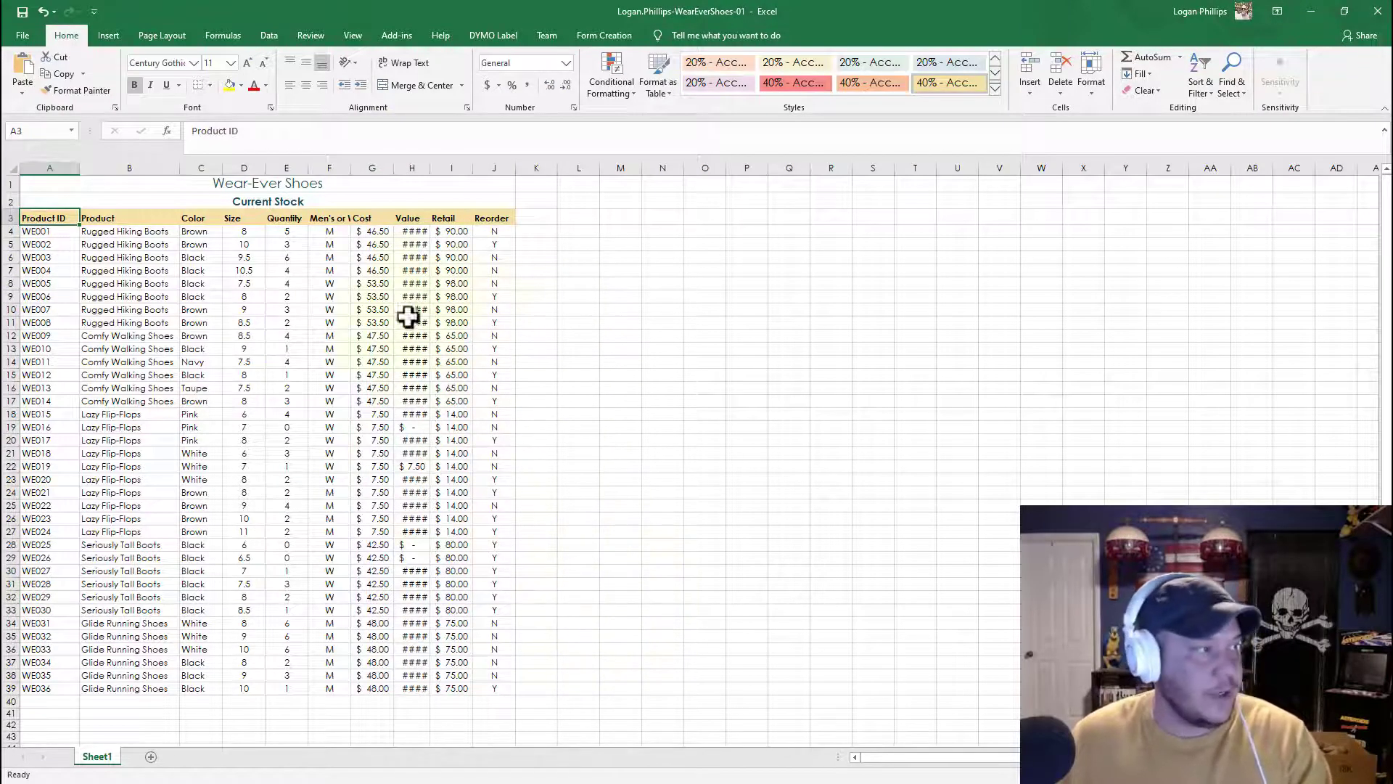
key("ctrl+a")
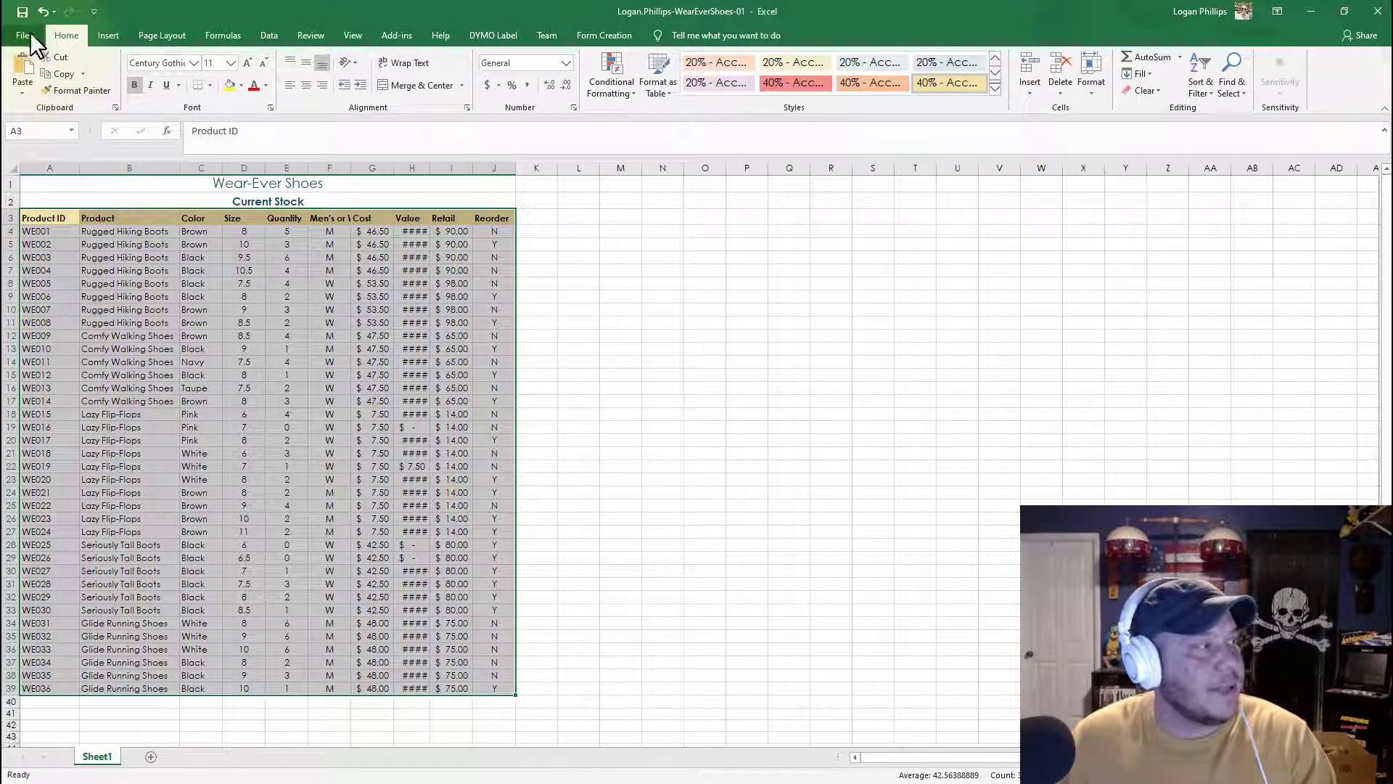
left_click(209, 85)
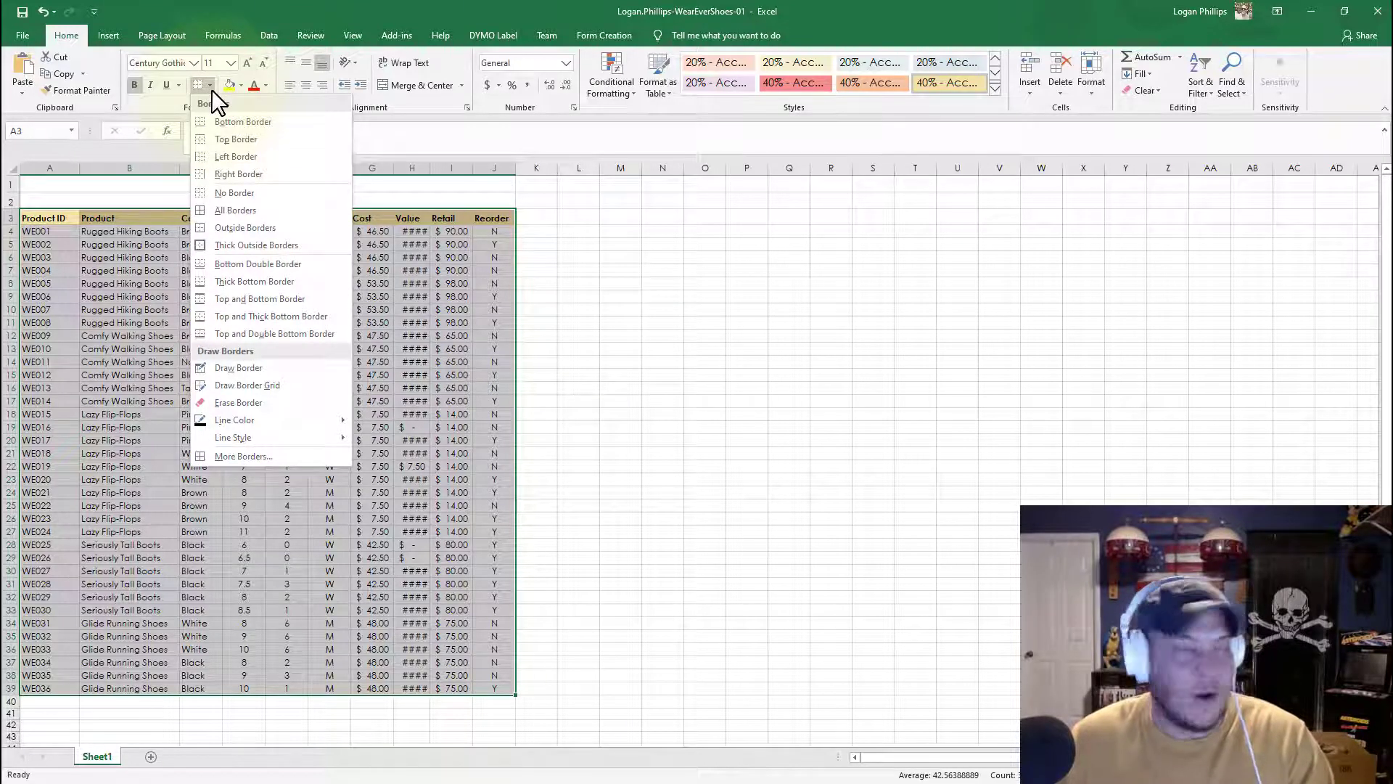
left_click(257, 209)
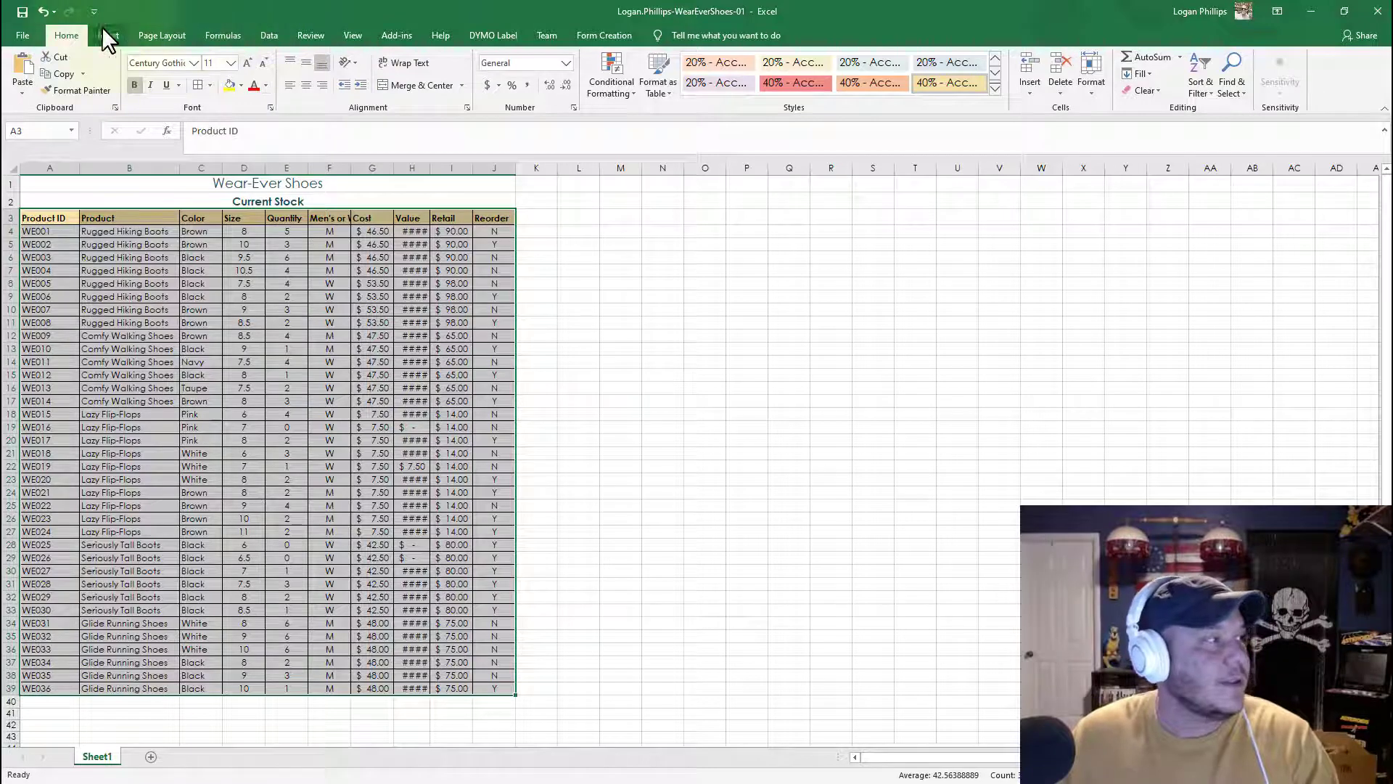
Step: Set the font size of the data range to 12
left_click(231, 63)
left_click(218, 135)
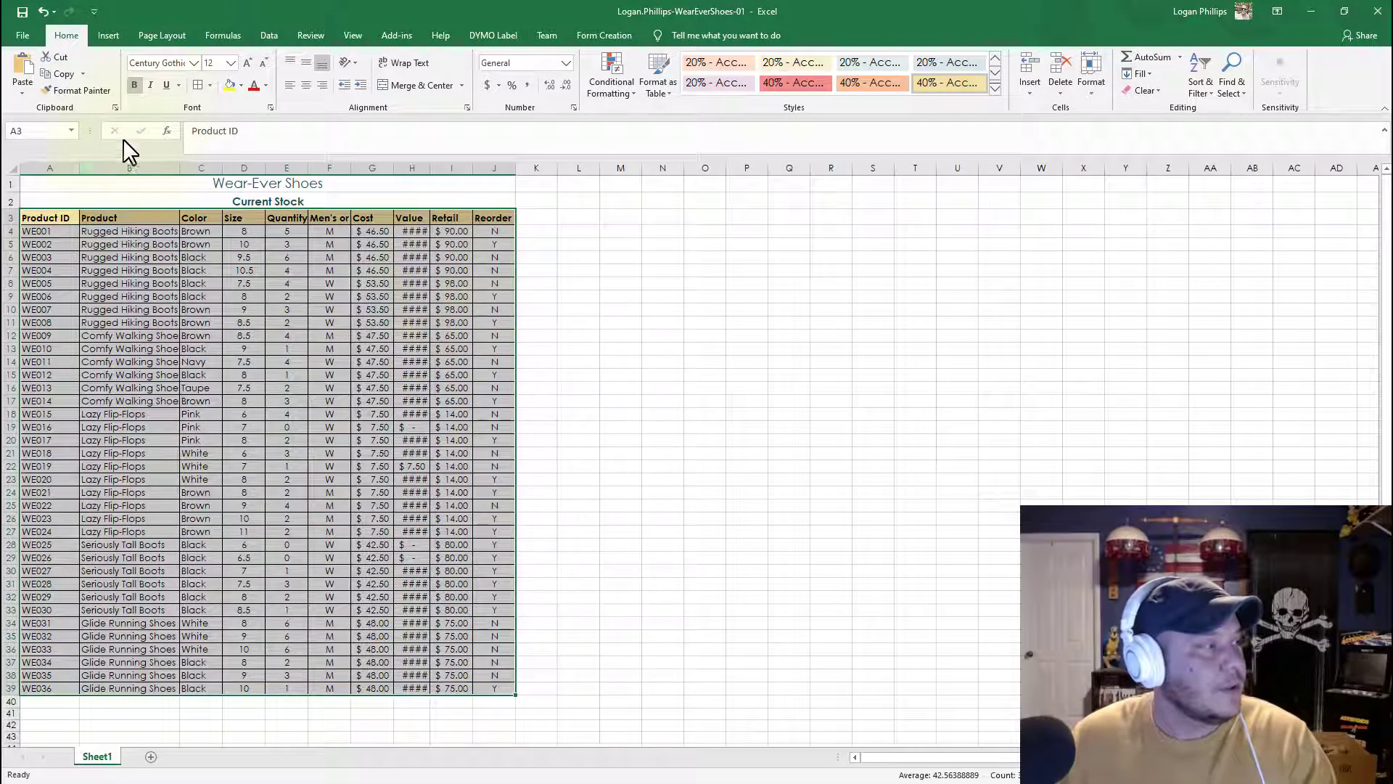
Step: Increase the indent of the Product and Color values in cells B4:C39
left_click(117, 233)
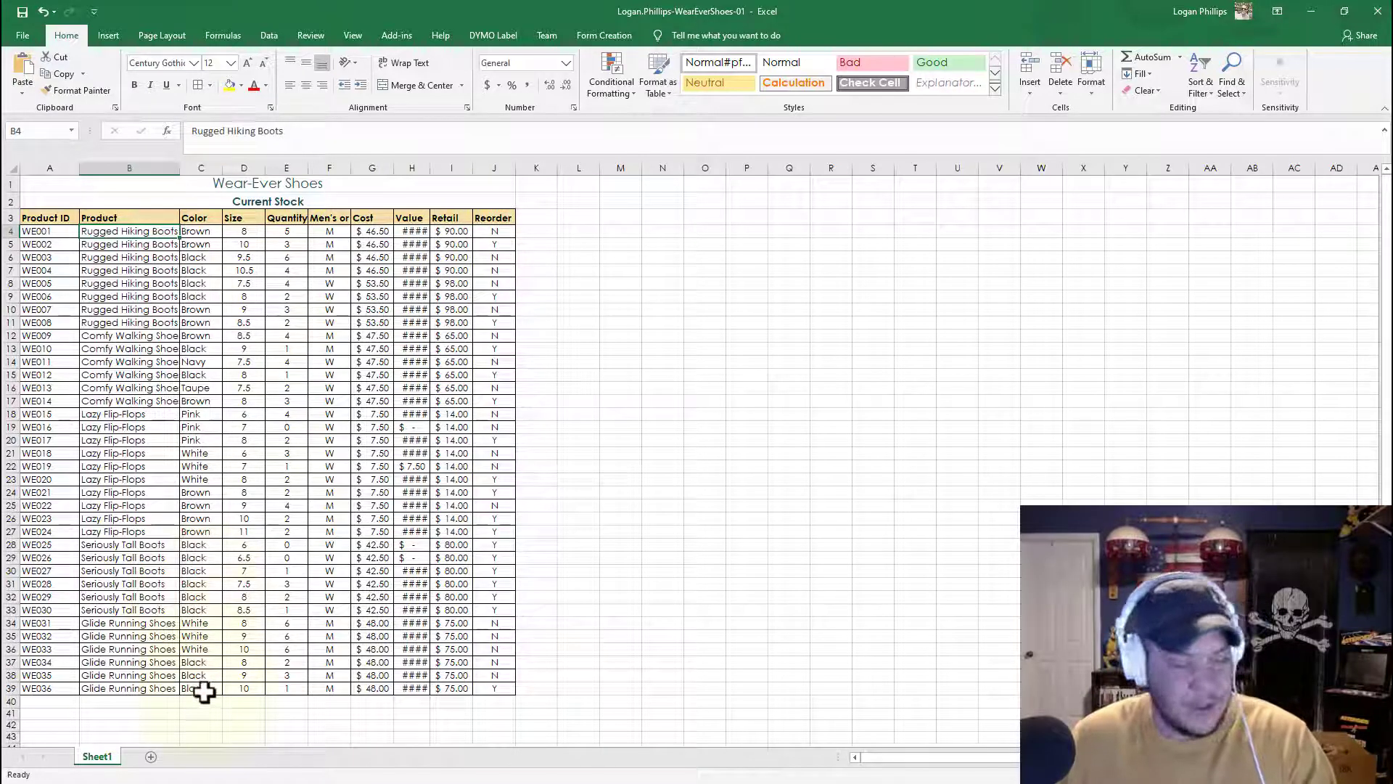
left_click(204, 691, "shift")
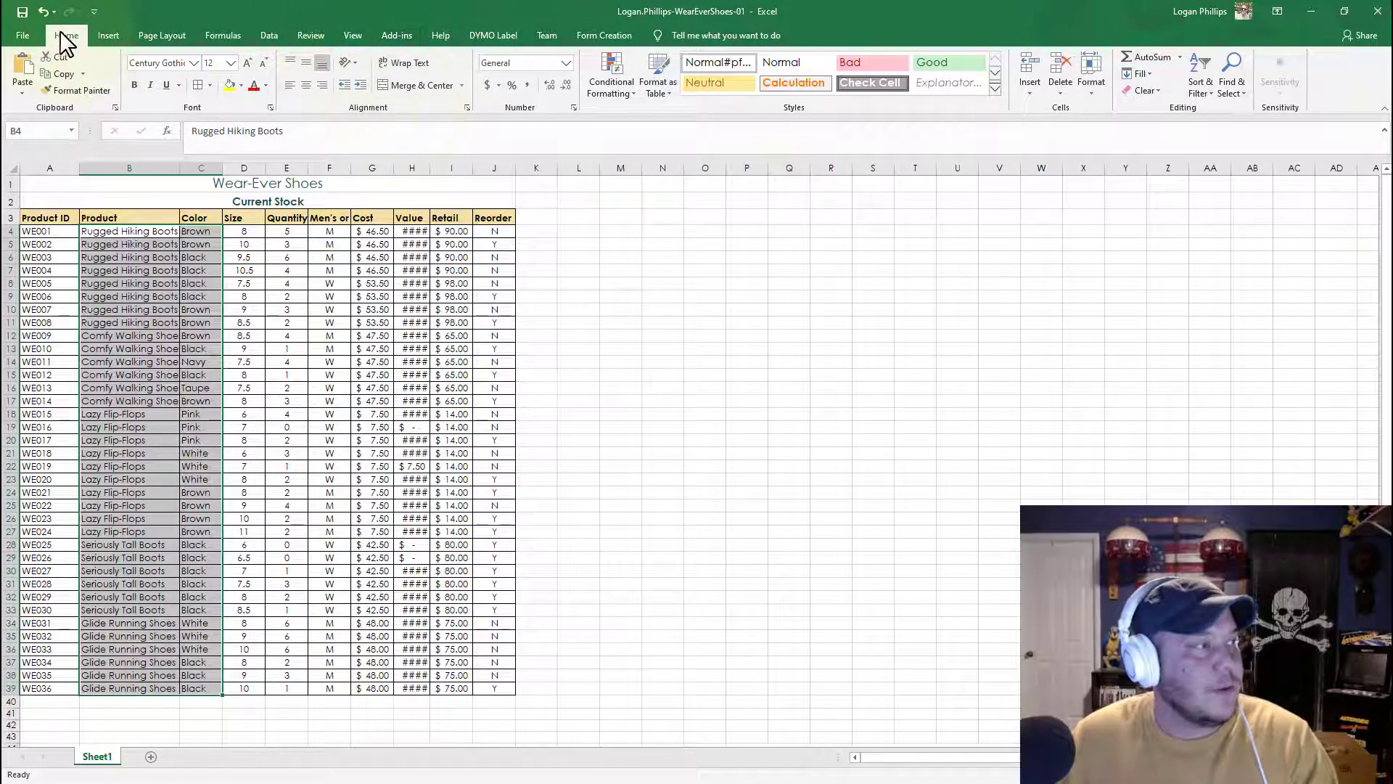
left_click(359, 86)
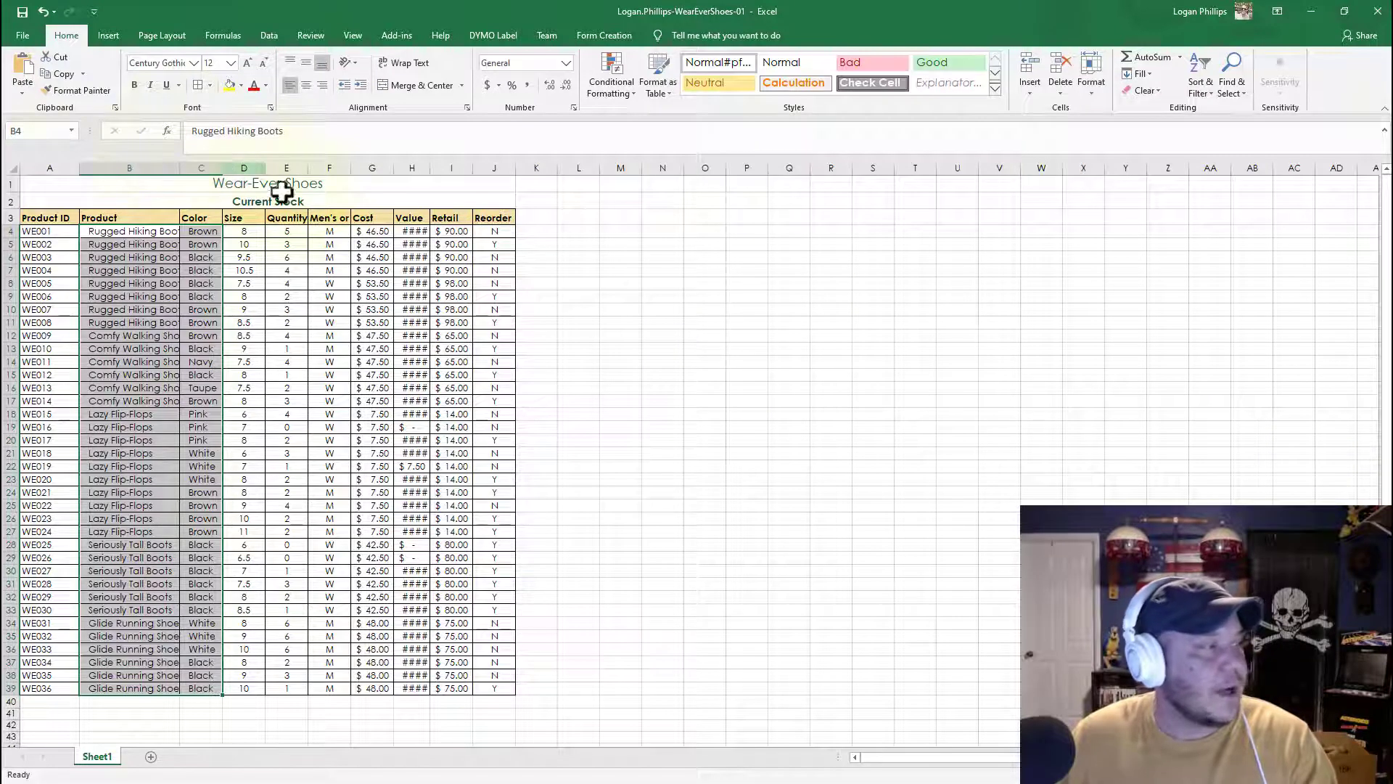
Step: AutoFit the widths of columns A through J
left_click(46, 162)
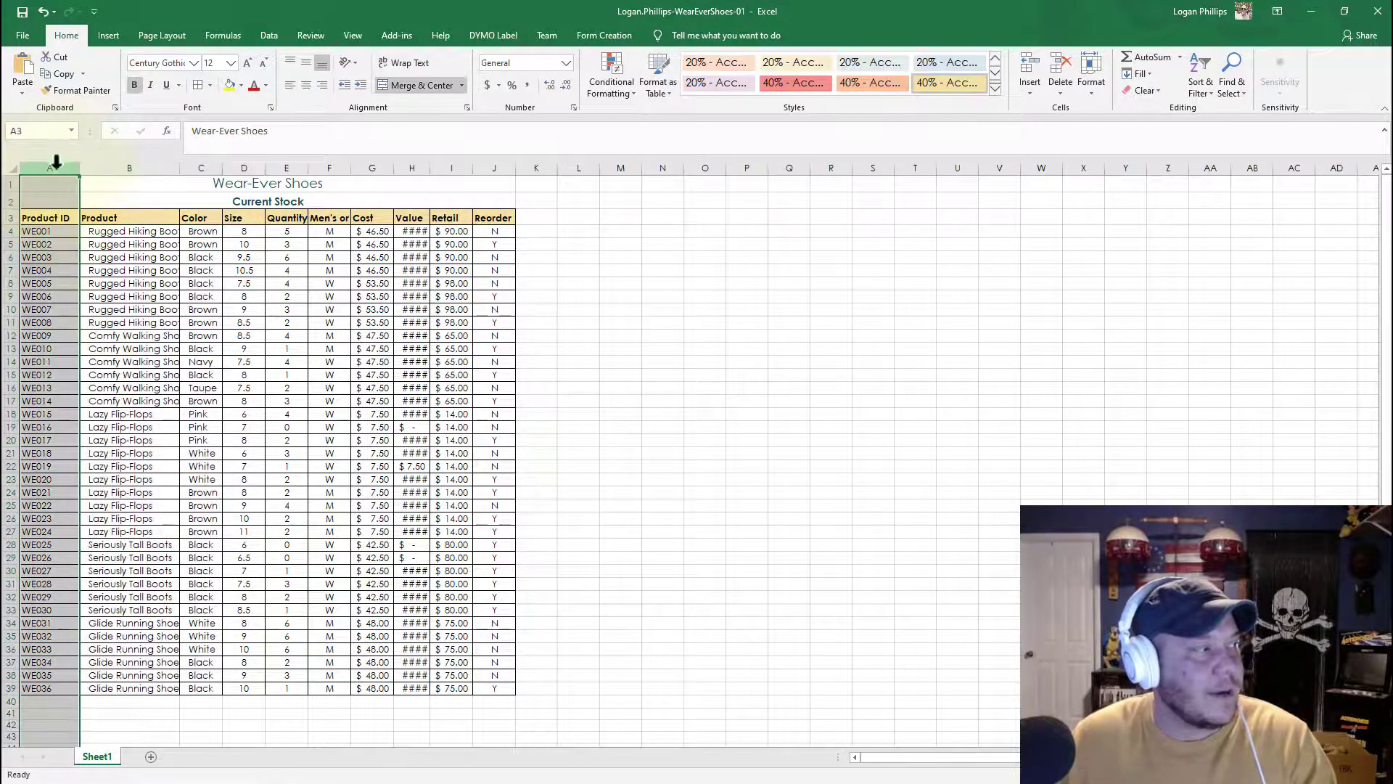
left_click_drag(56, 163, 494, 145)
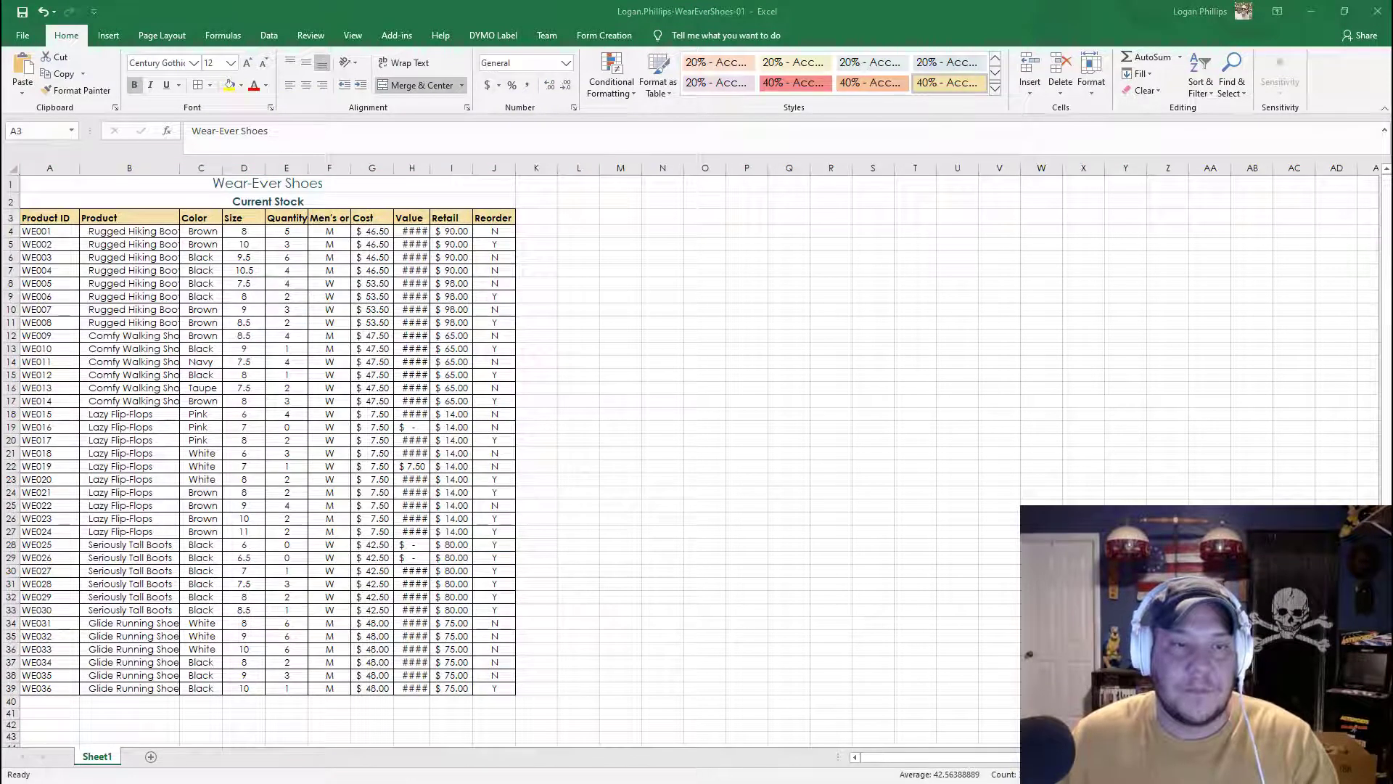
left_click(874, 15)
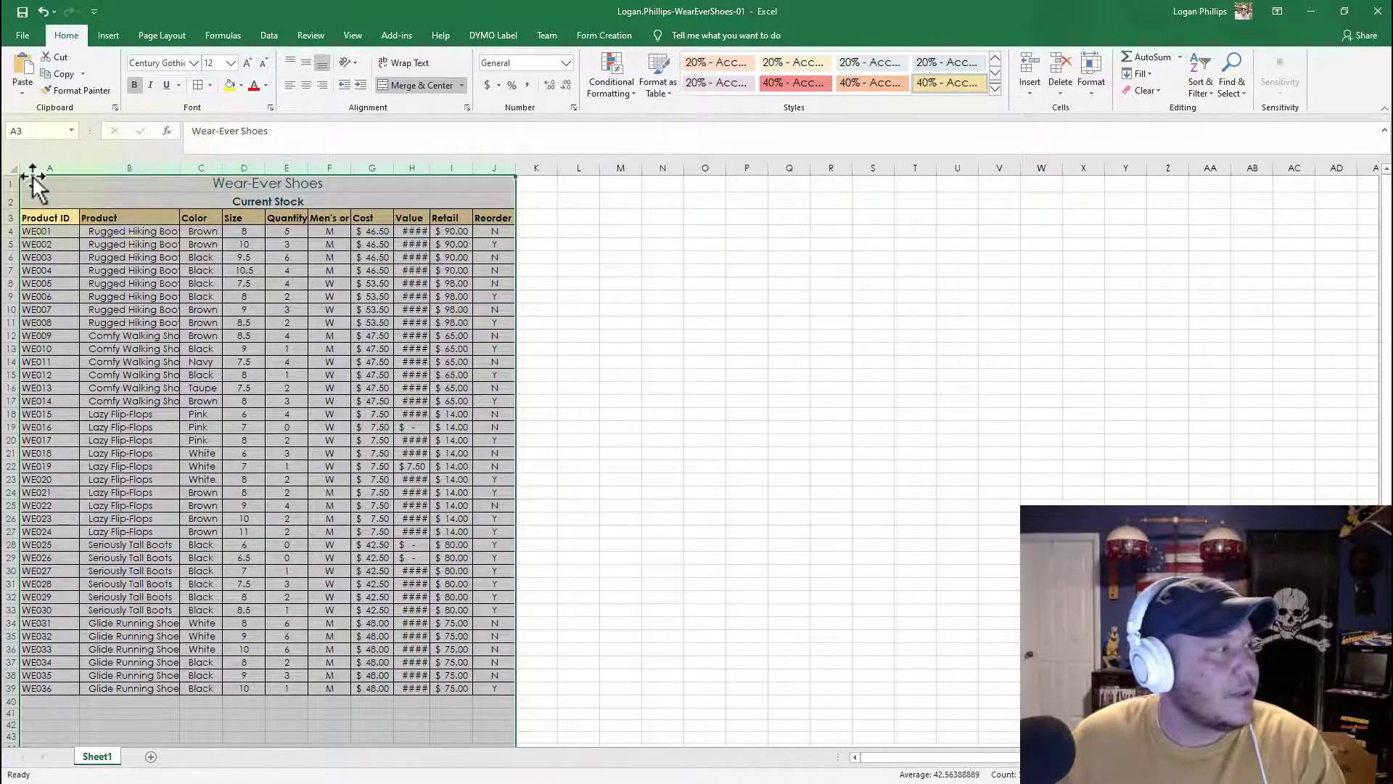
double_click(516, 168)
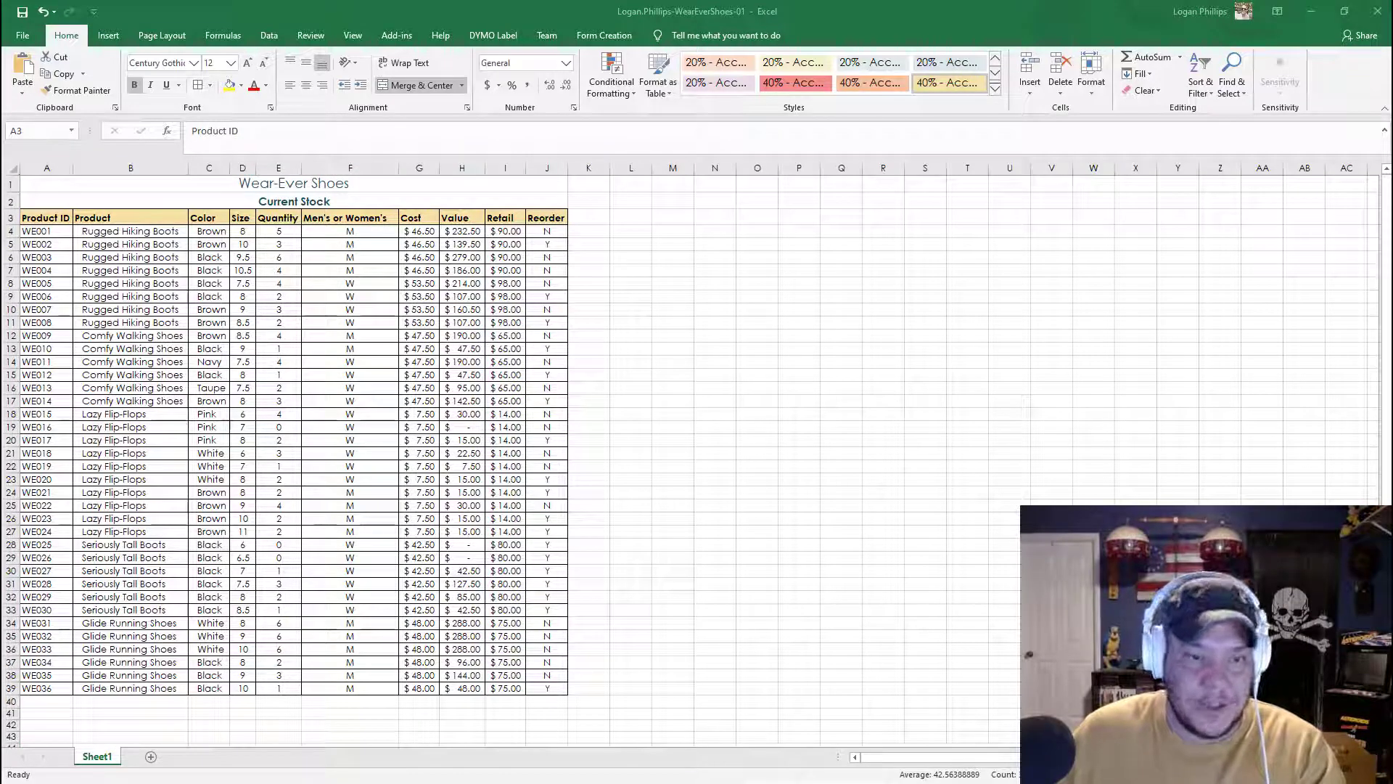
Step: Center-align the column headings in row 3
left_click(286, 10)
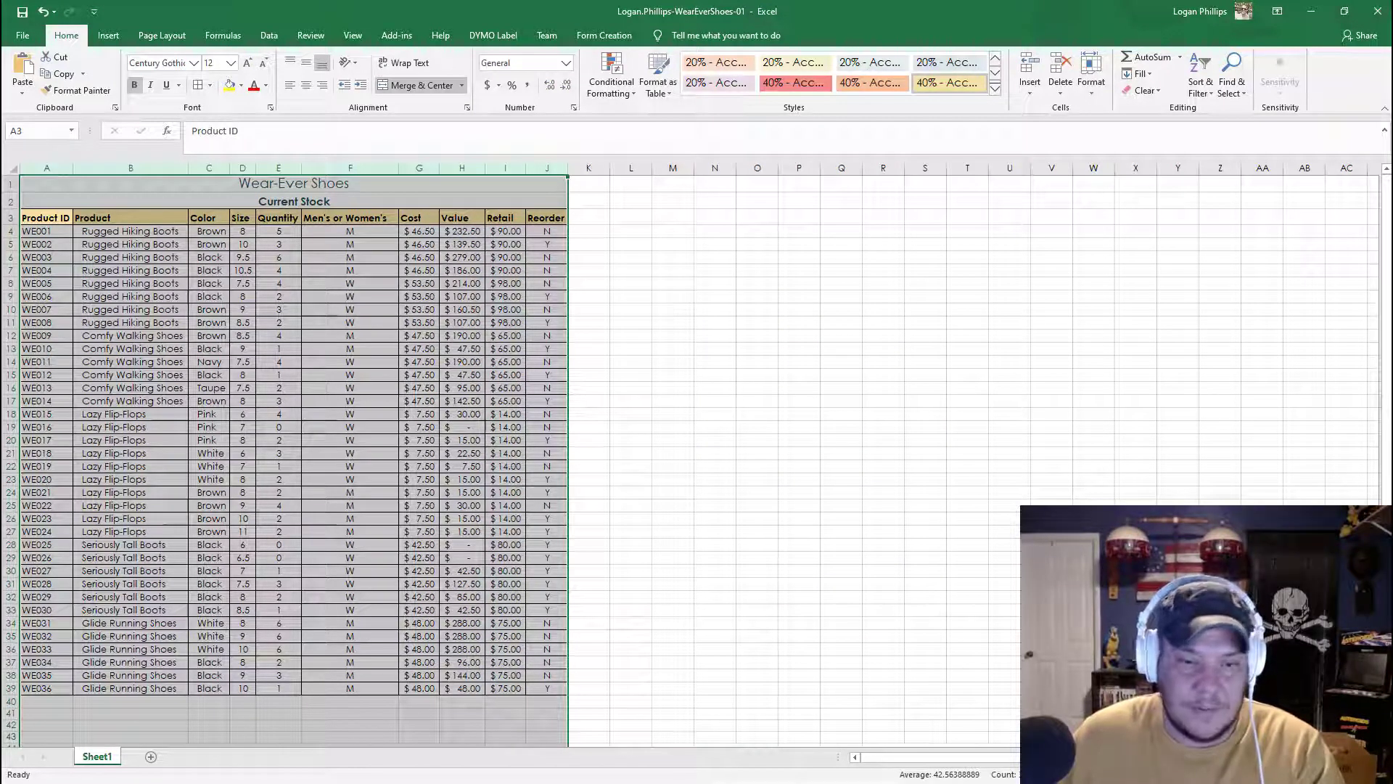
left_click(7, 218)
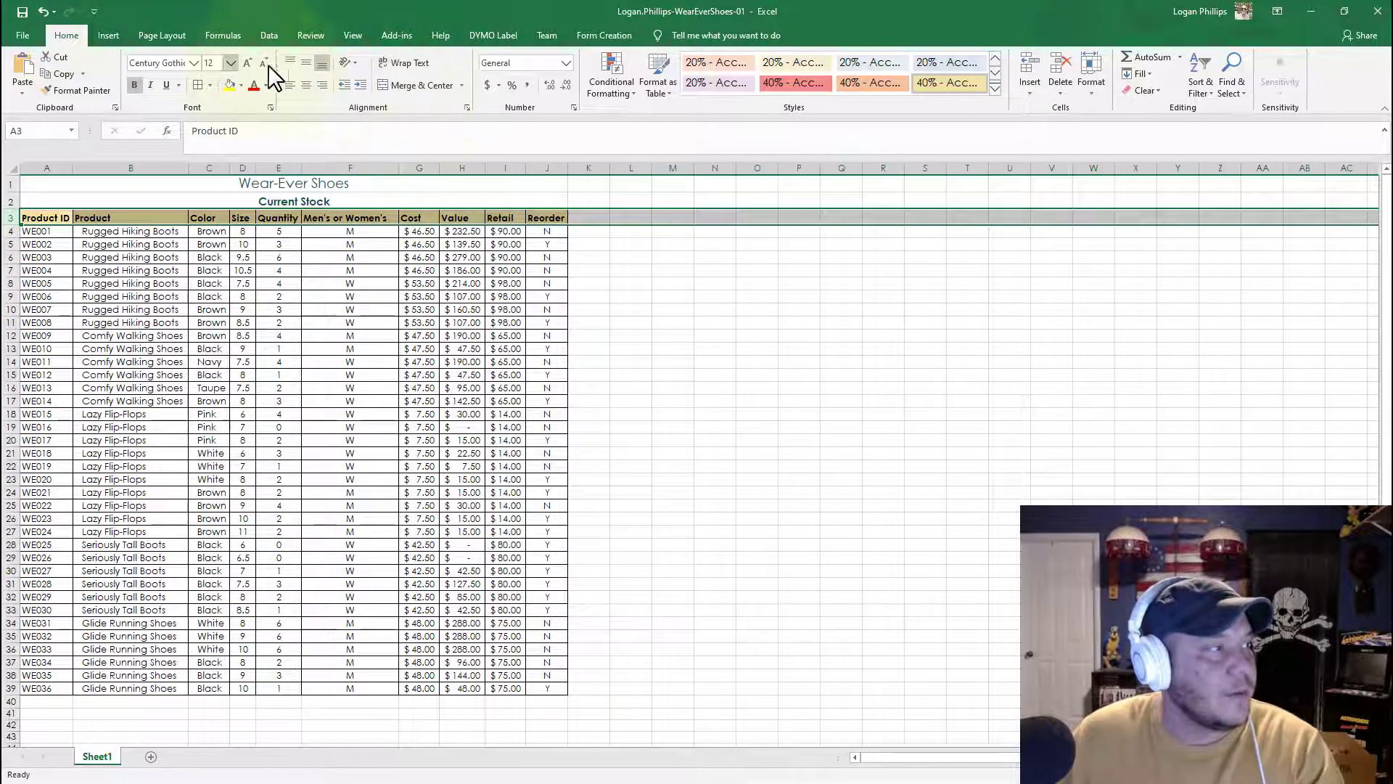
left_click(305, 85)
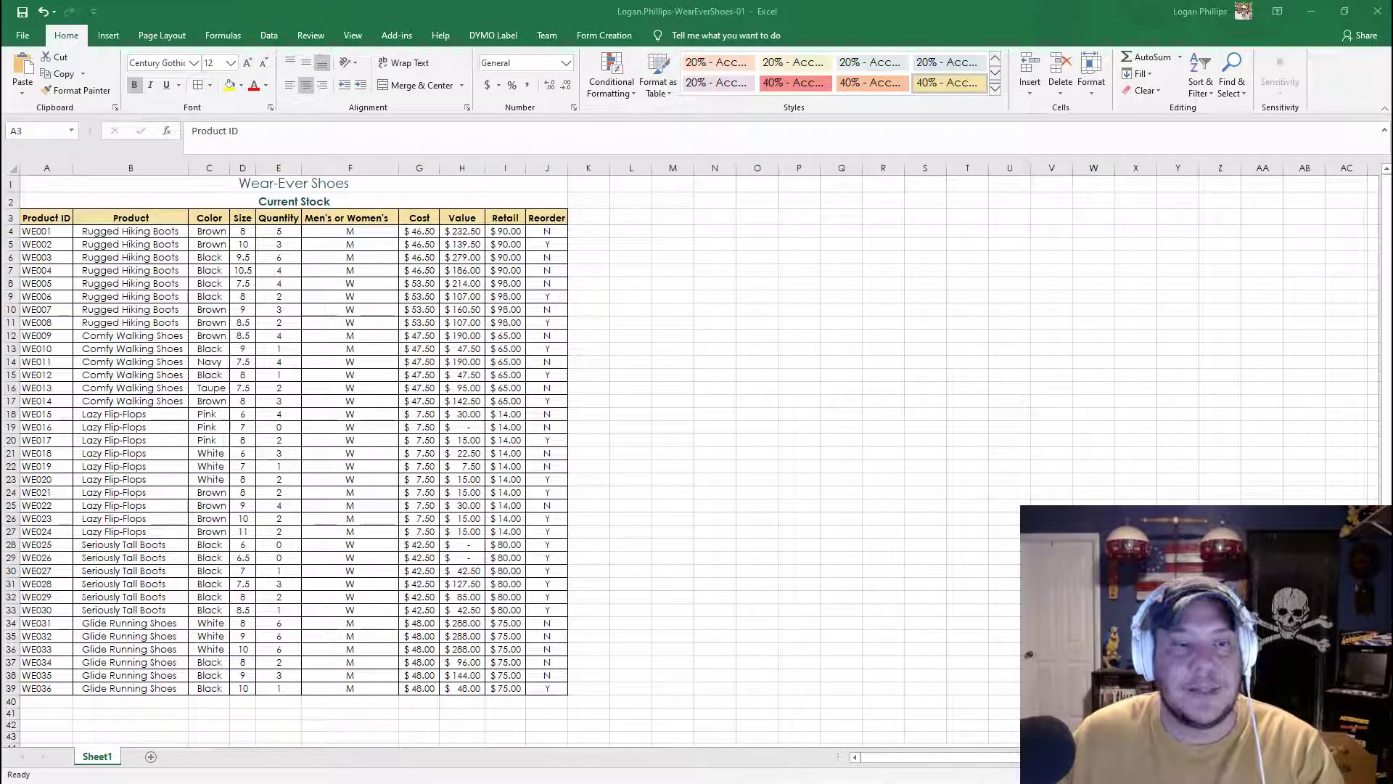
Step: Insert a new blank column before the Product column
left_click(123, 165)
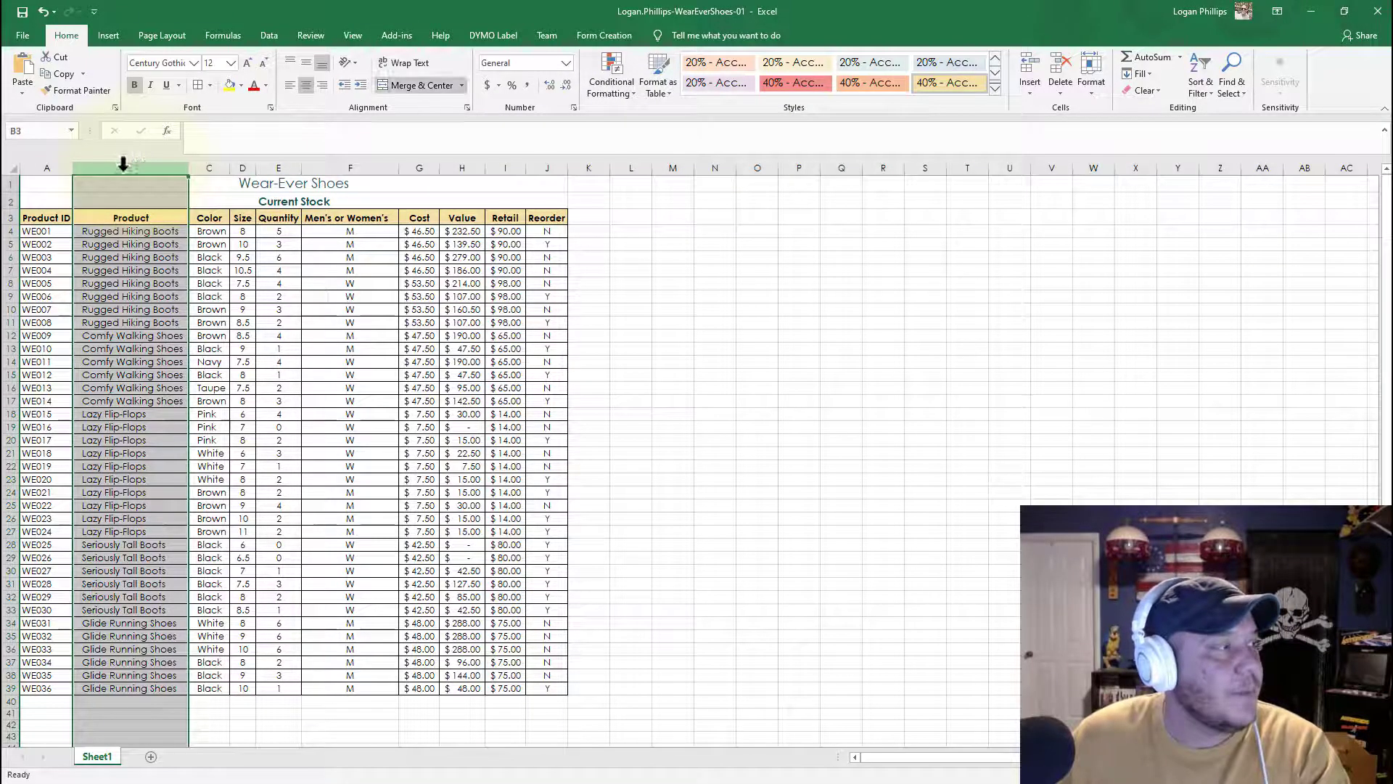
left_click(714, 243)
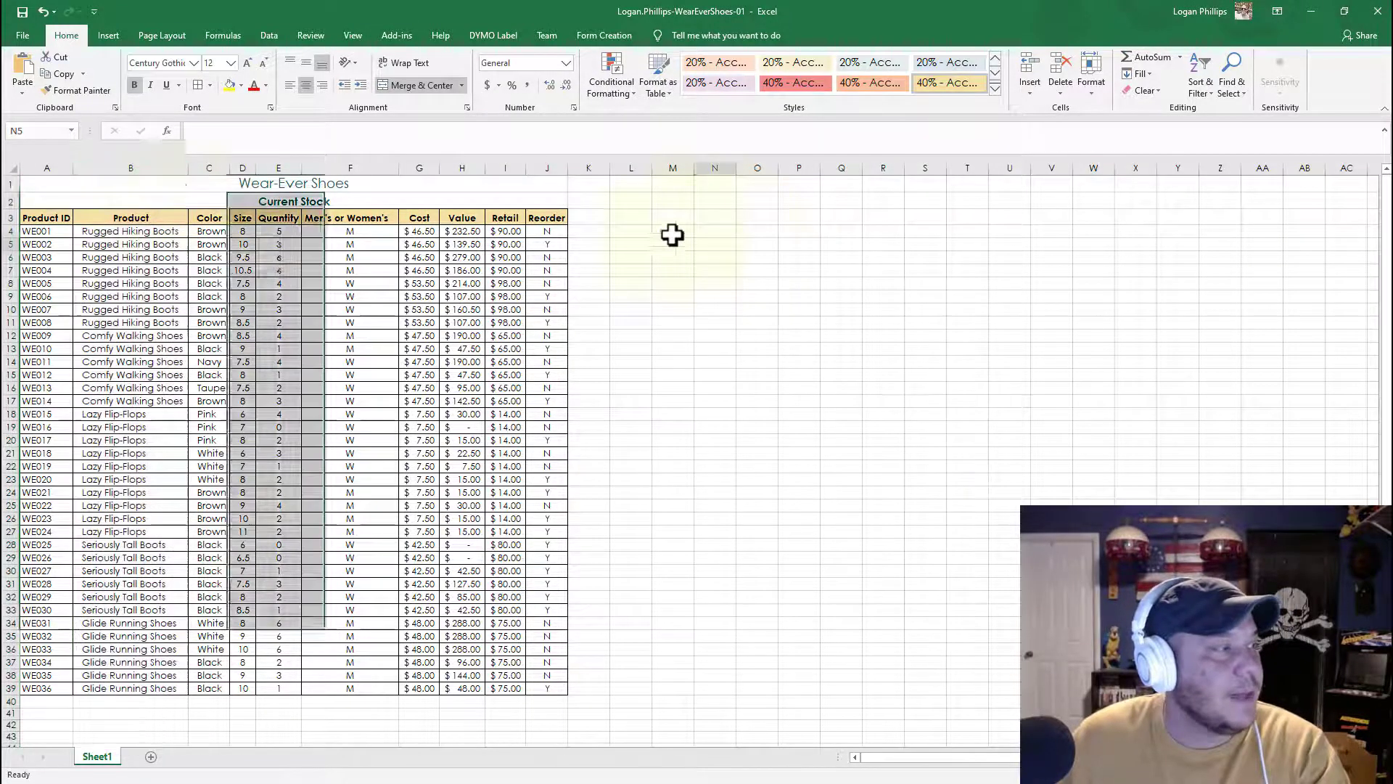
right_click(120, 165)
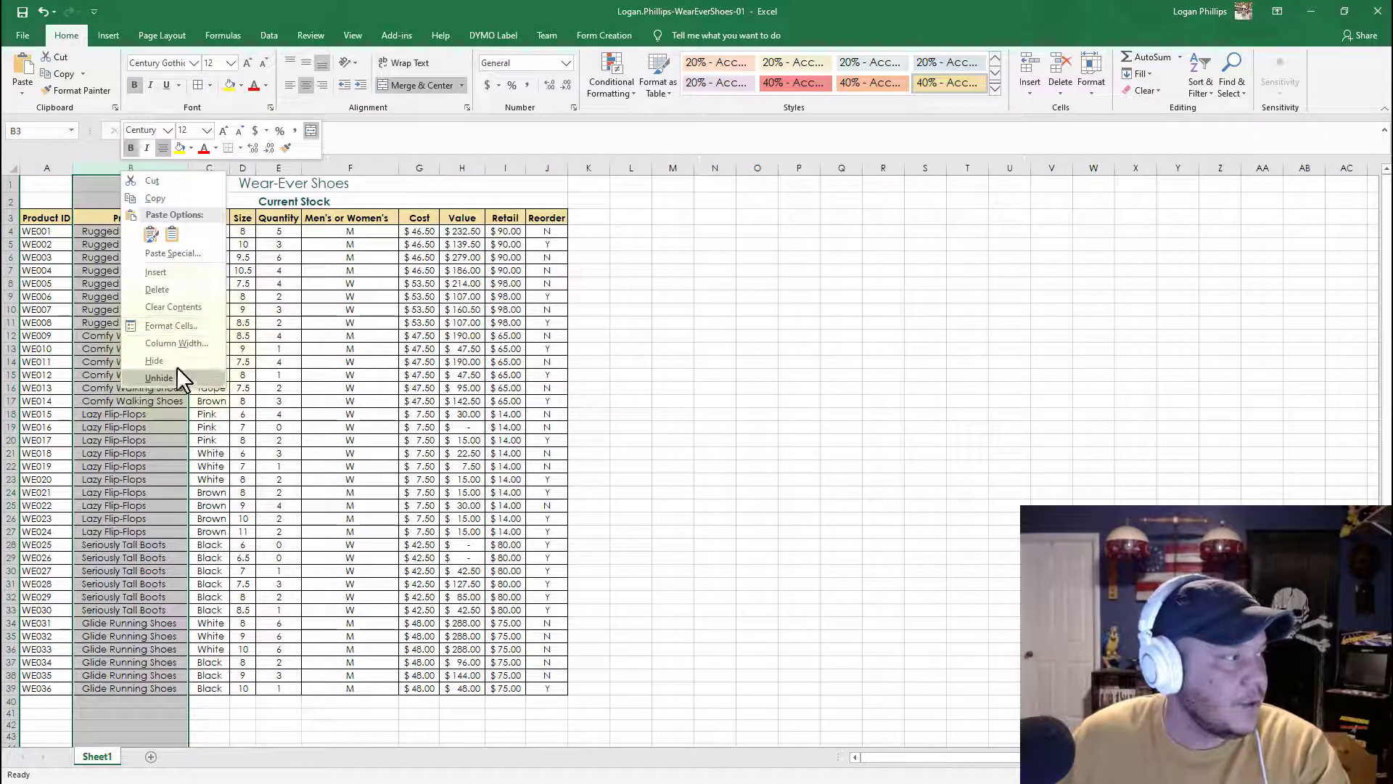
left_click(178, 277)
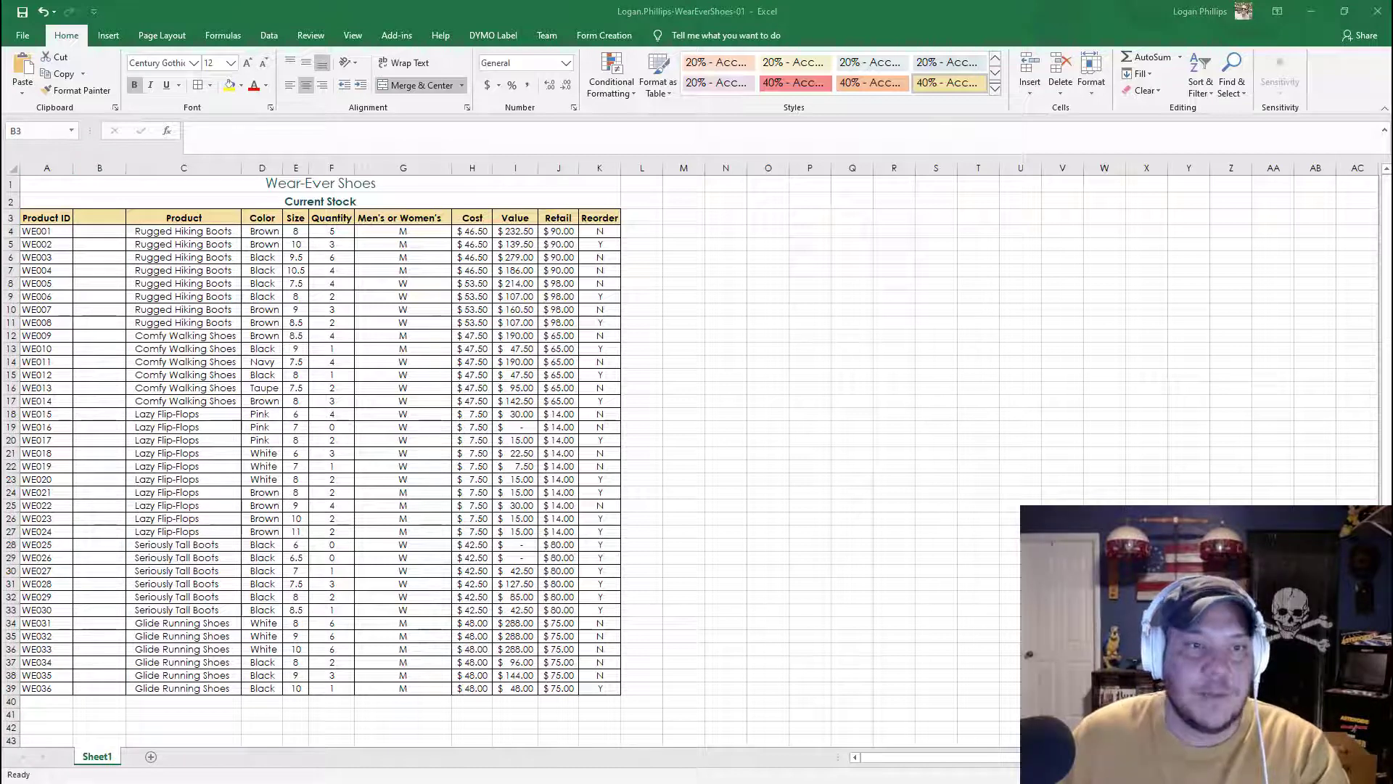
Step: Enter the heading Disc? in cell B3 of the new column
left_click(120, 166)
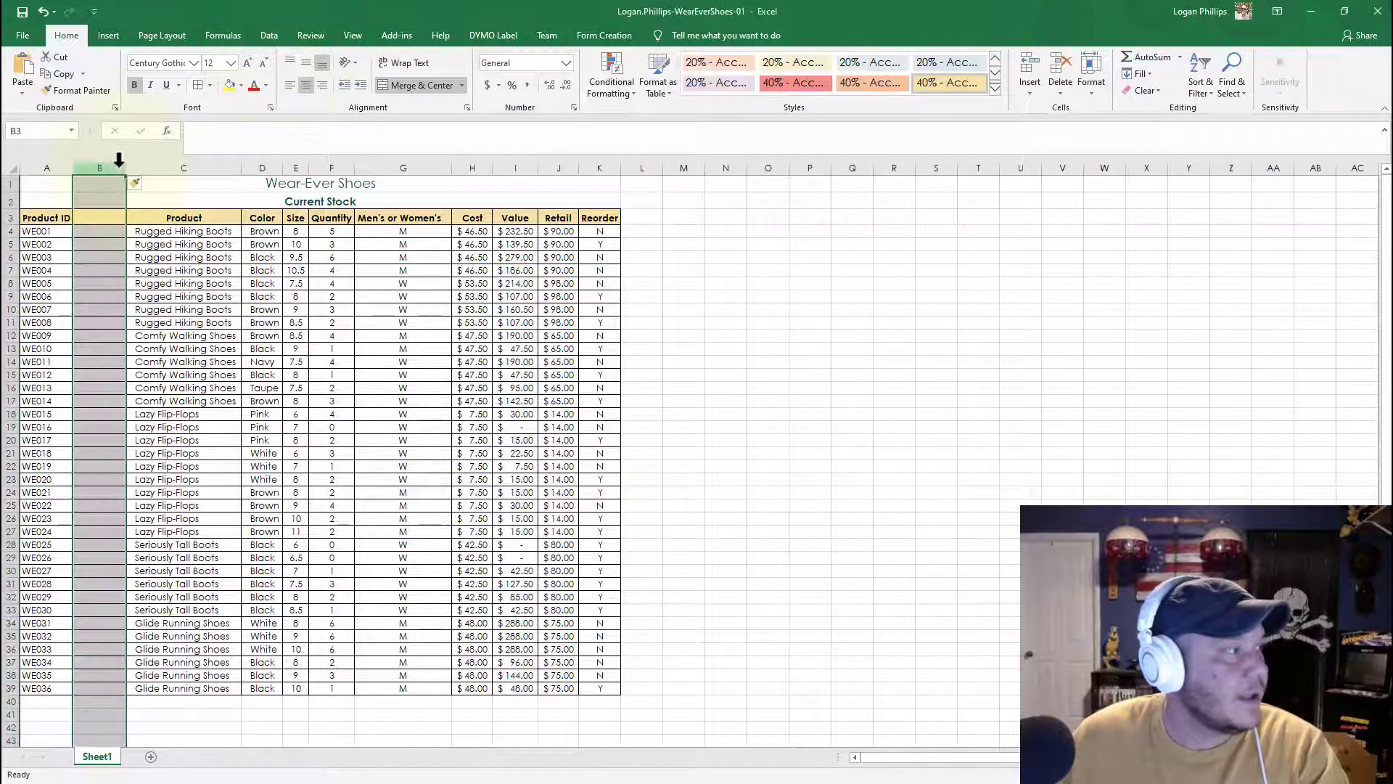
left_click(100, 217)
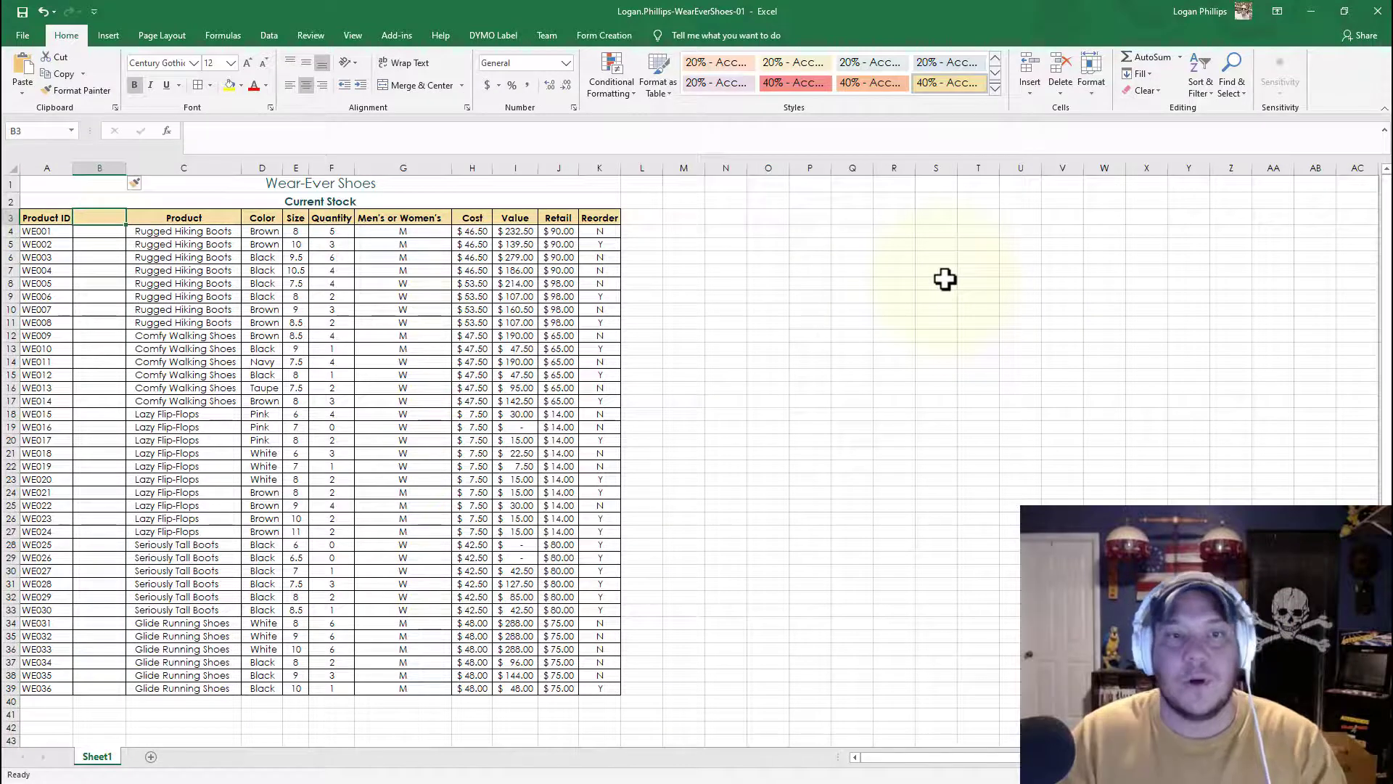
type("Disc")
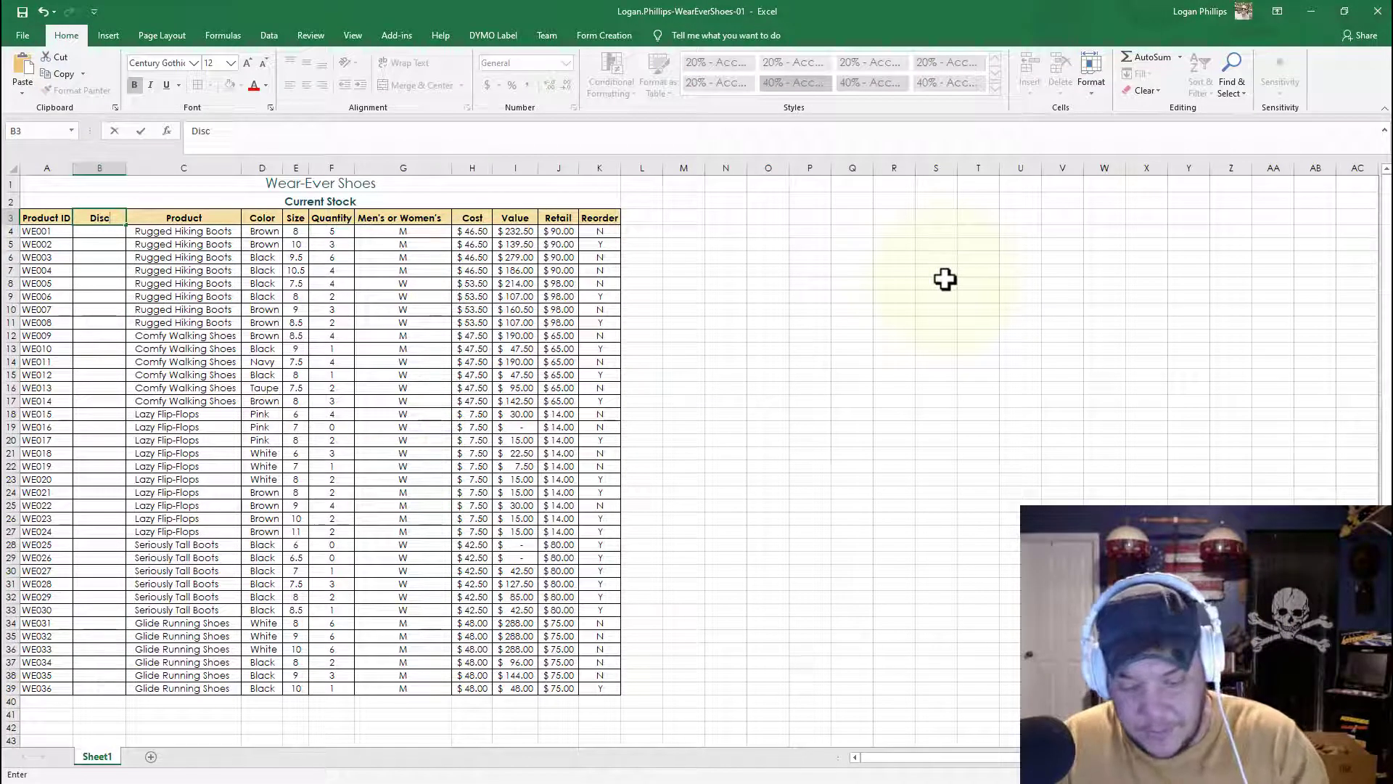
type("?")
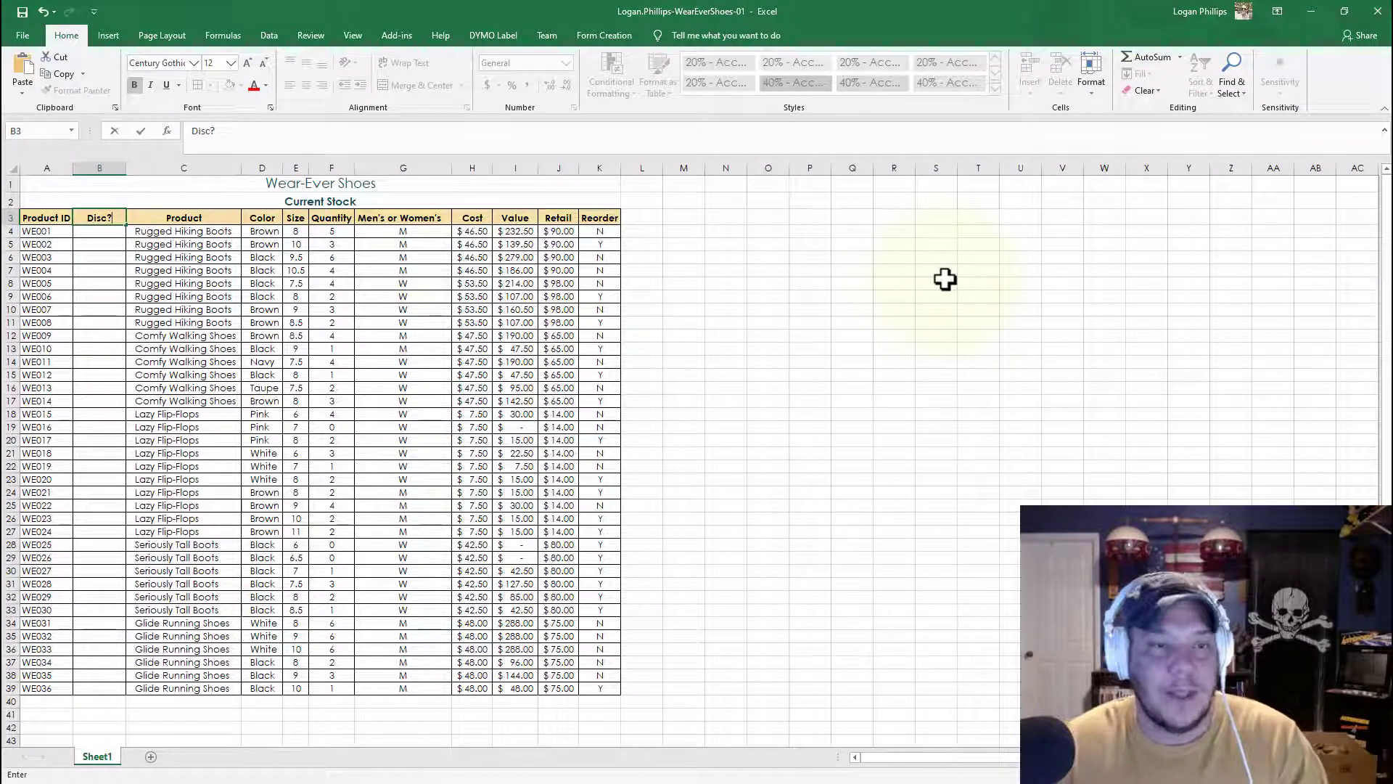
key("Return")
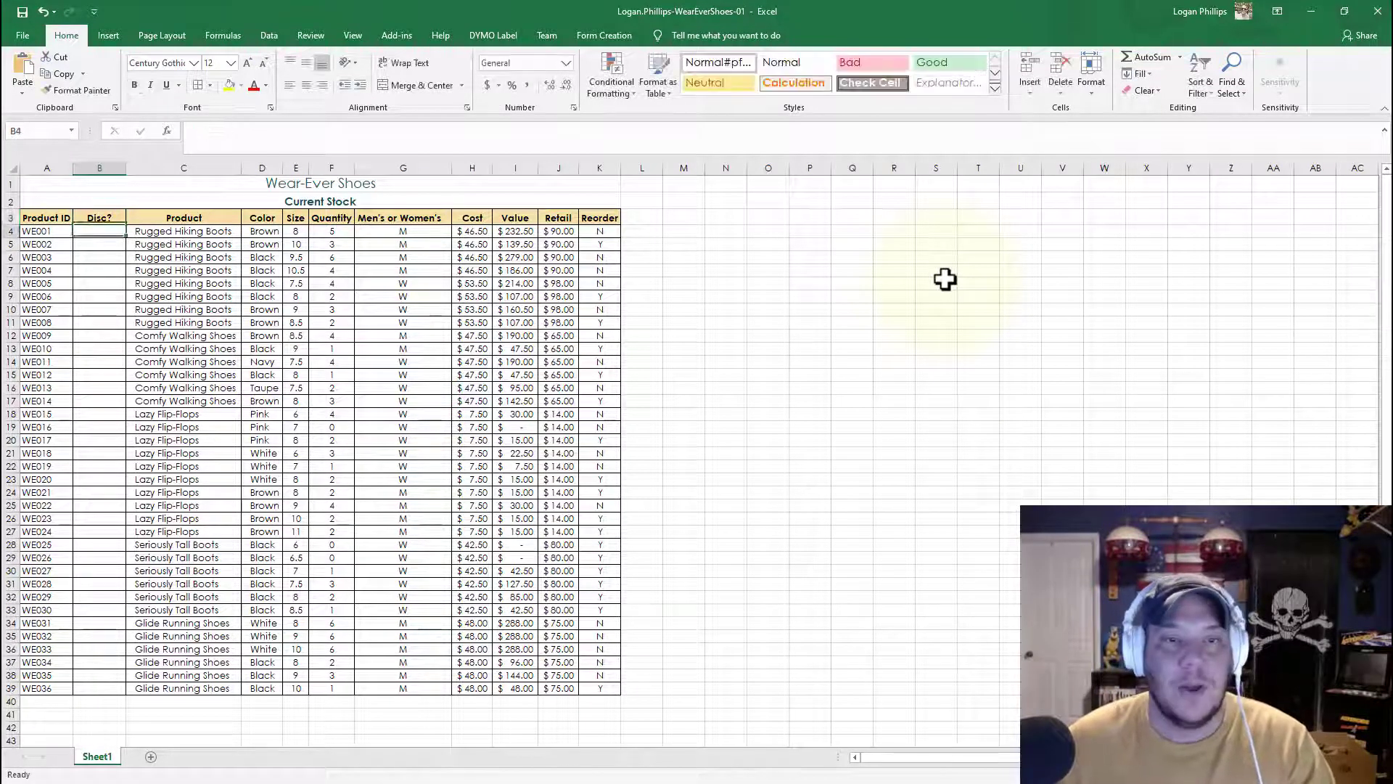
Step: Enter No, No and Yes in cells B4, B5 and B6
type("No")
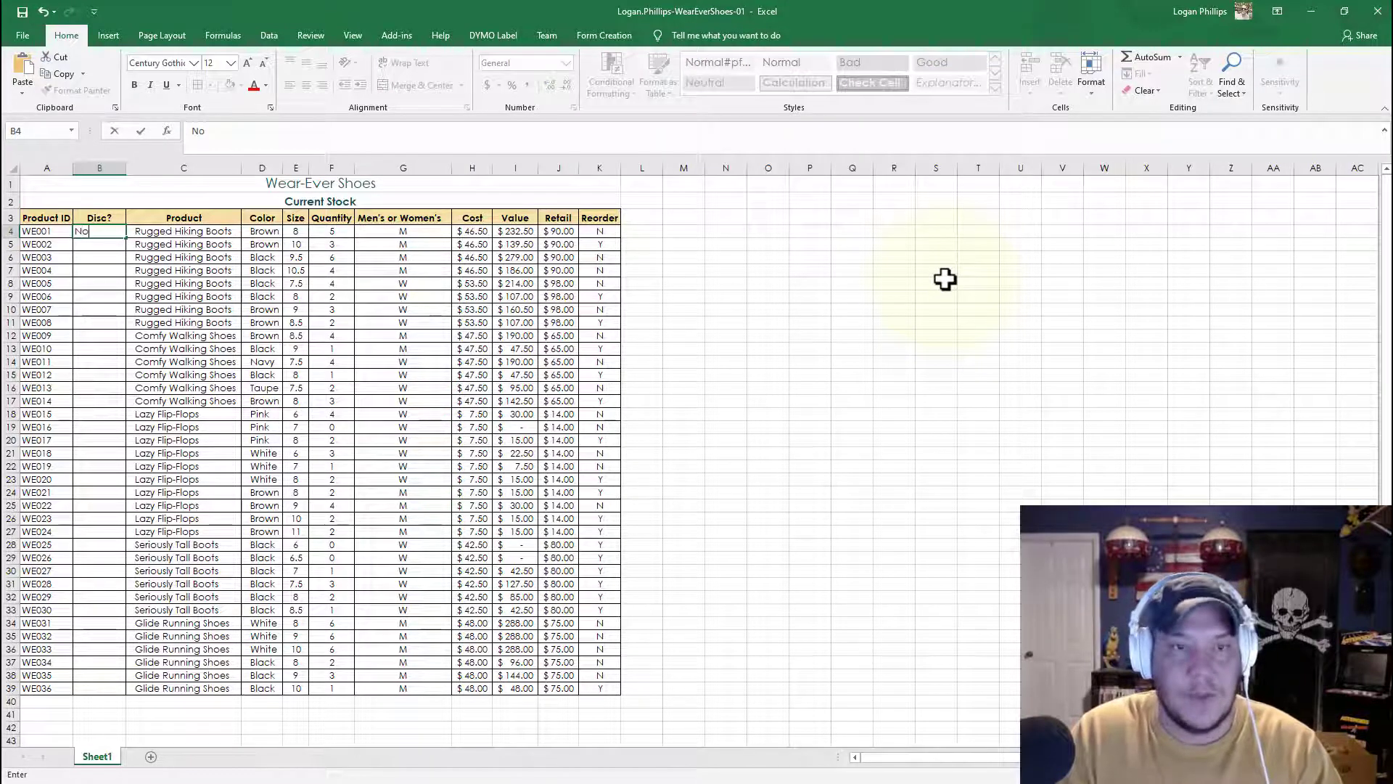
key("Return")
type("No")
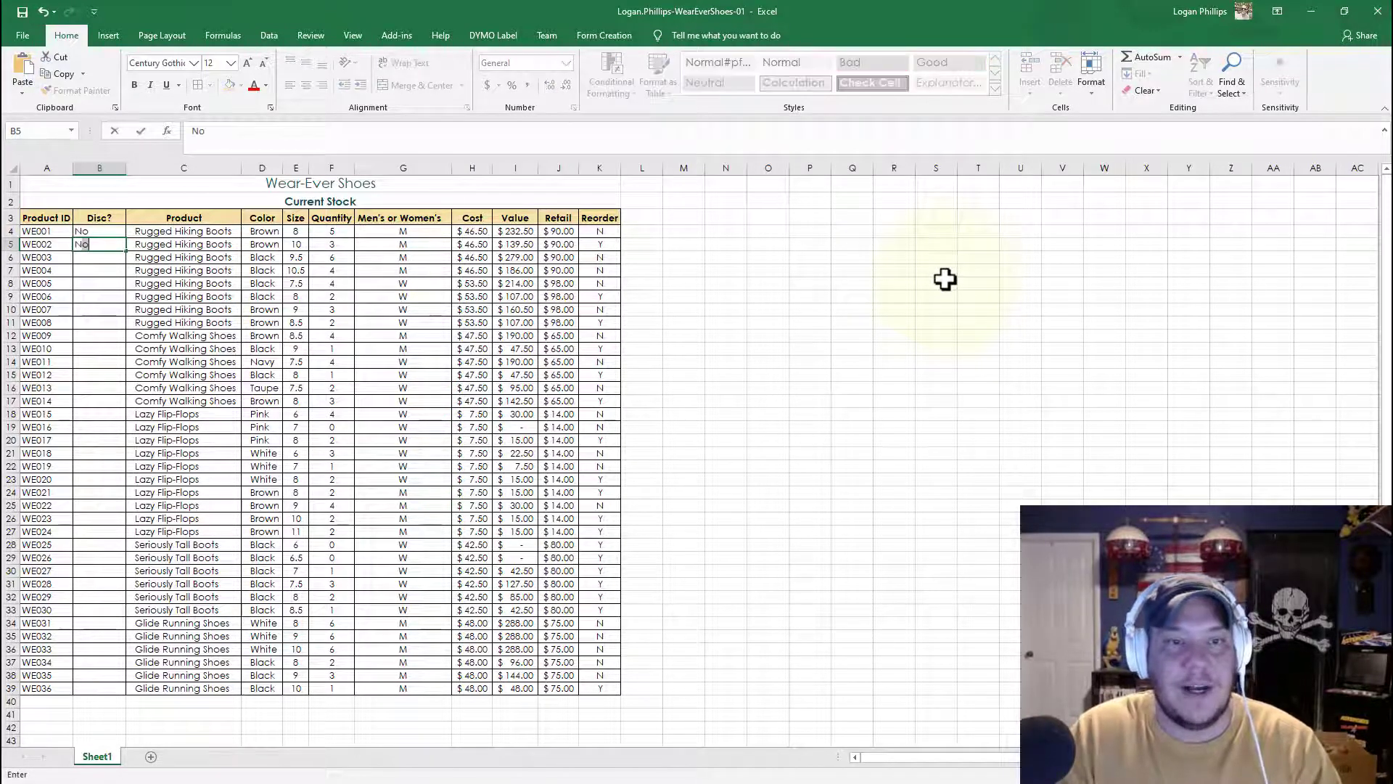
key("Return")
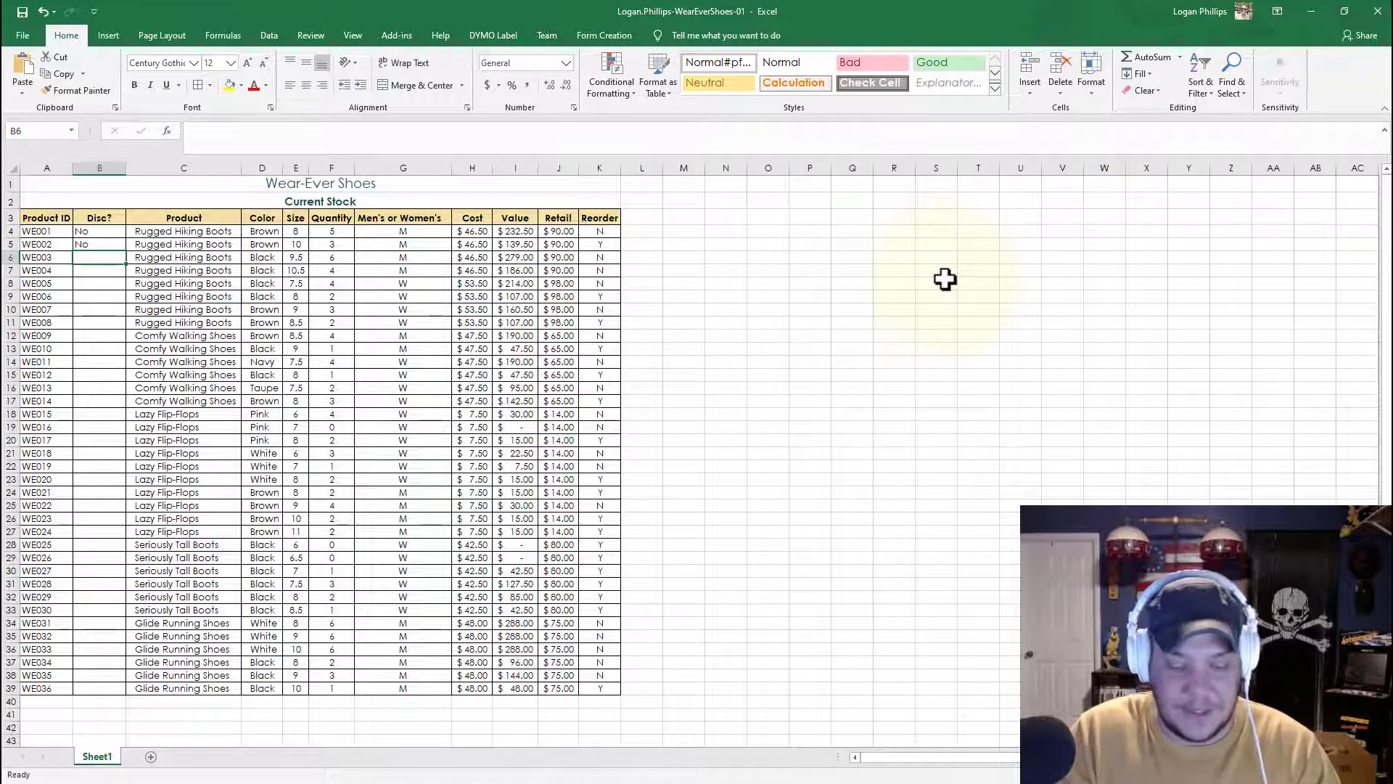
type("Yes")
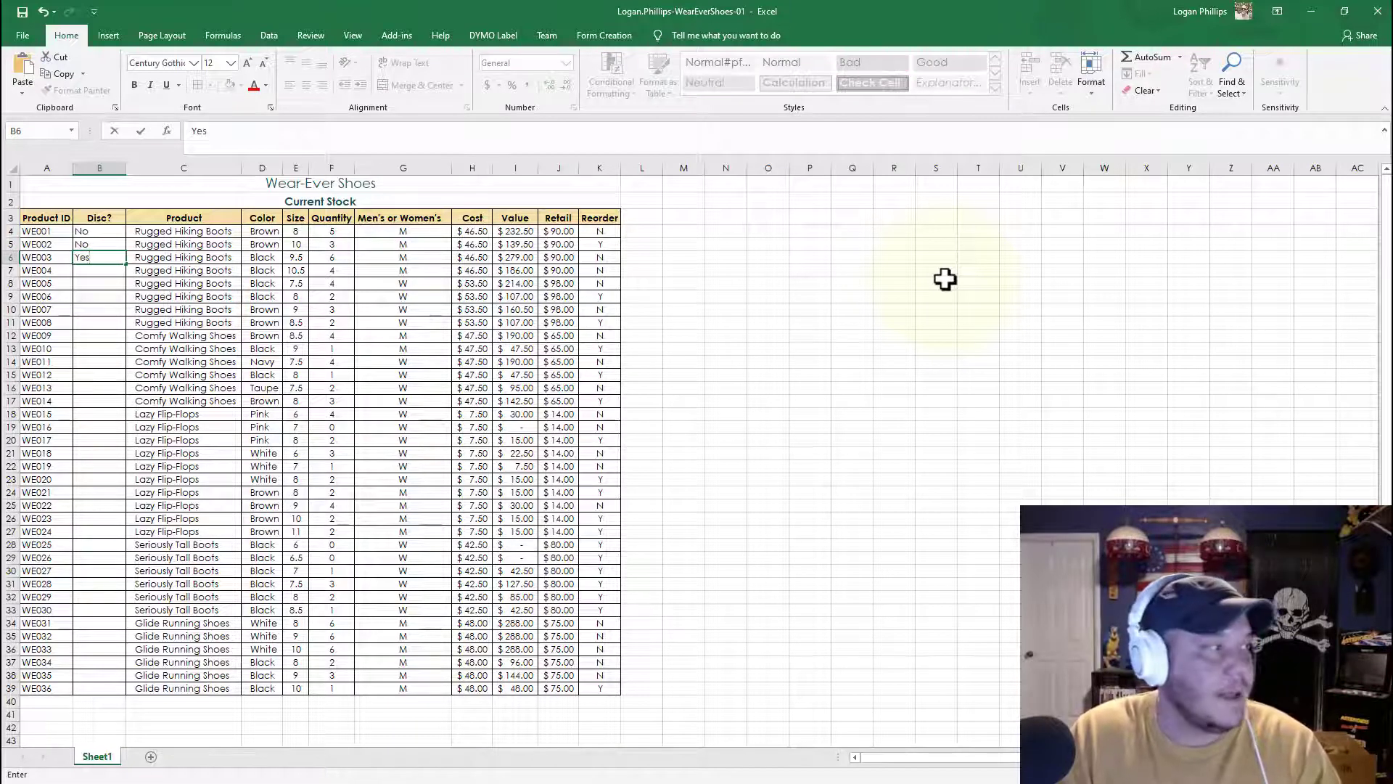
key("Return")
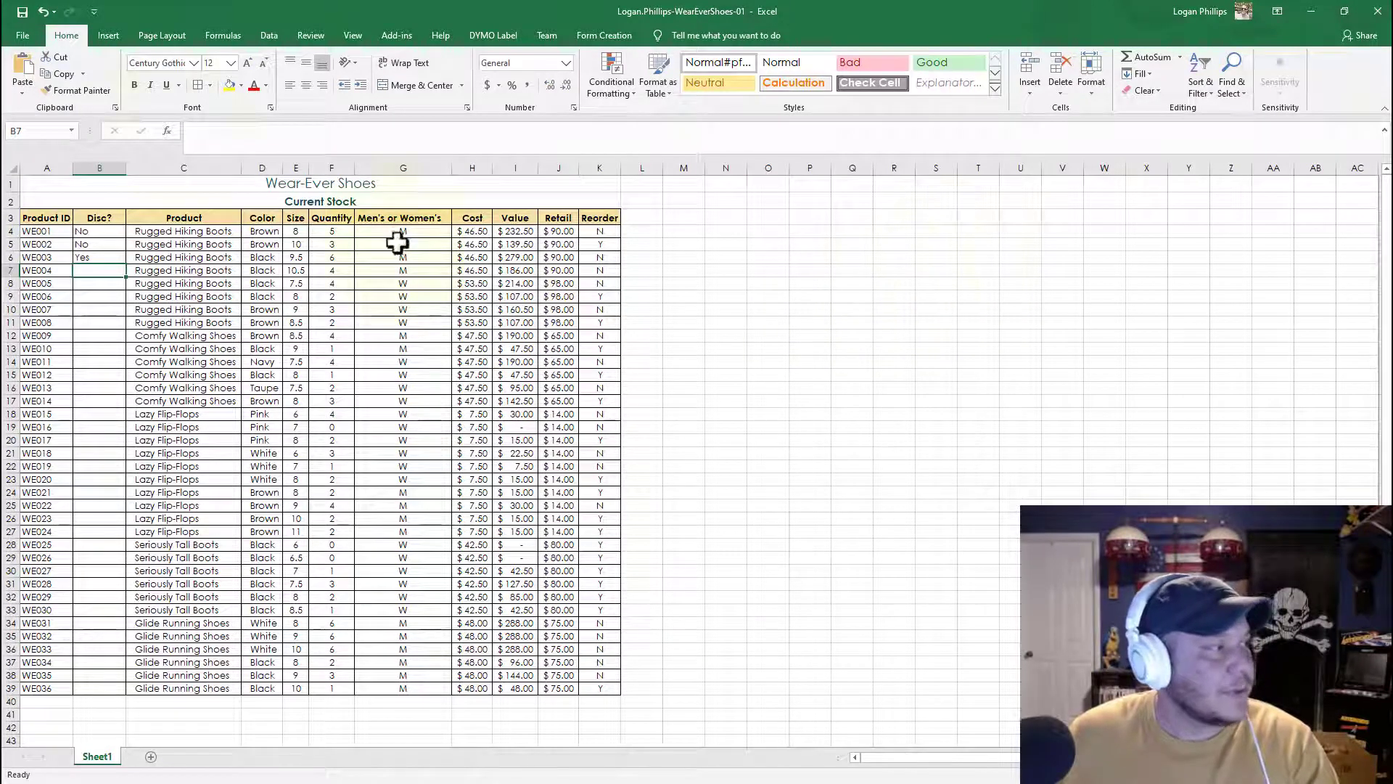
Step: Indent the Disc? values in B4:B6 twice and AutoFill that pattern down to row 39
left_click(108, 232)
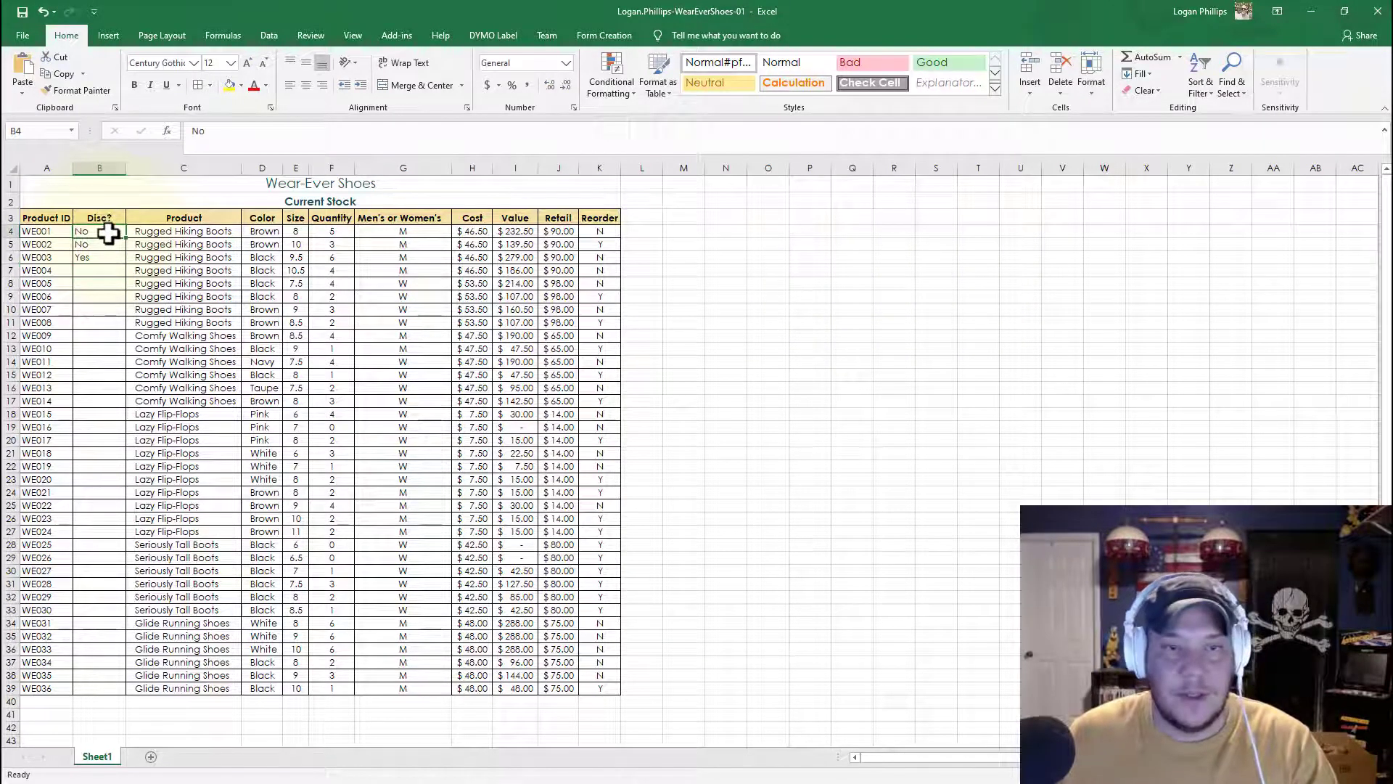
left_click_drag(109, 232, 102, 259)
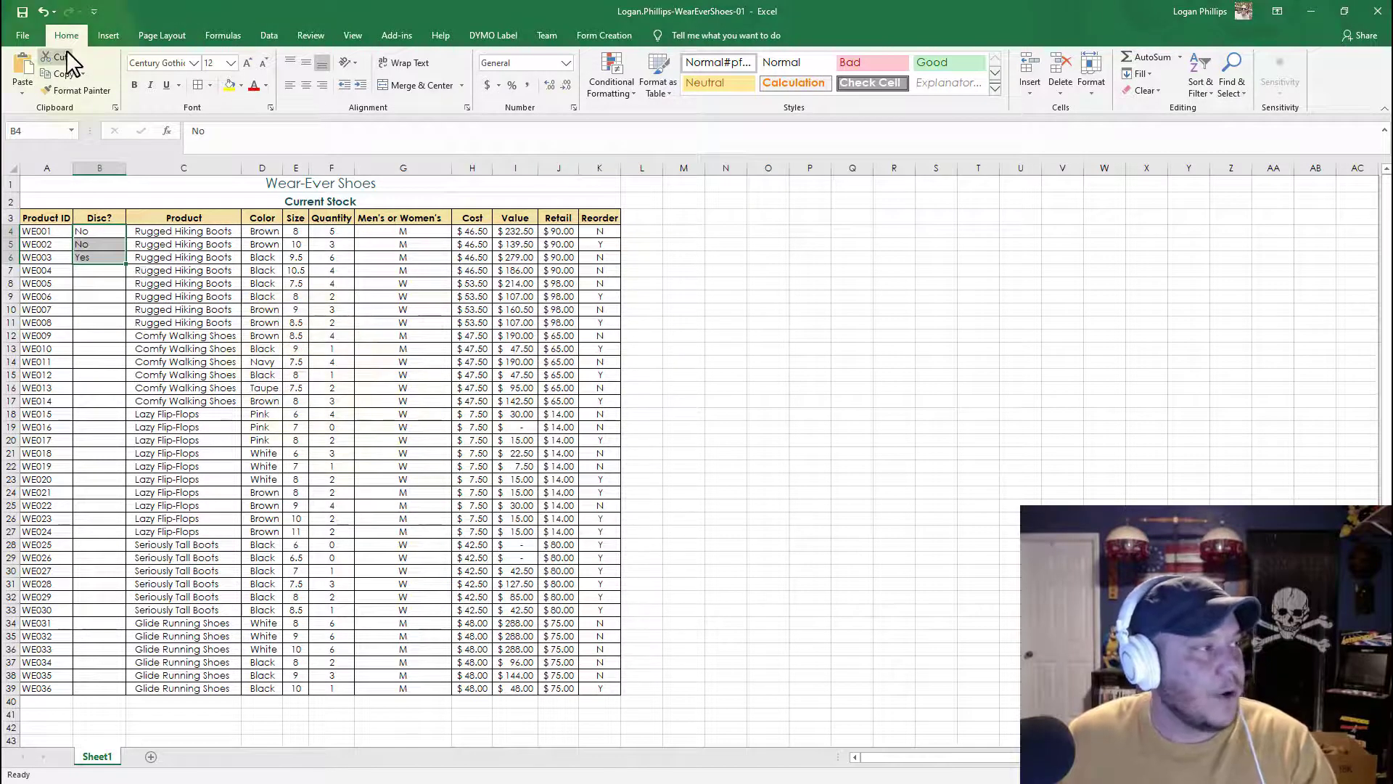
left_click(358, 86)
left_click(359, 85)
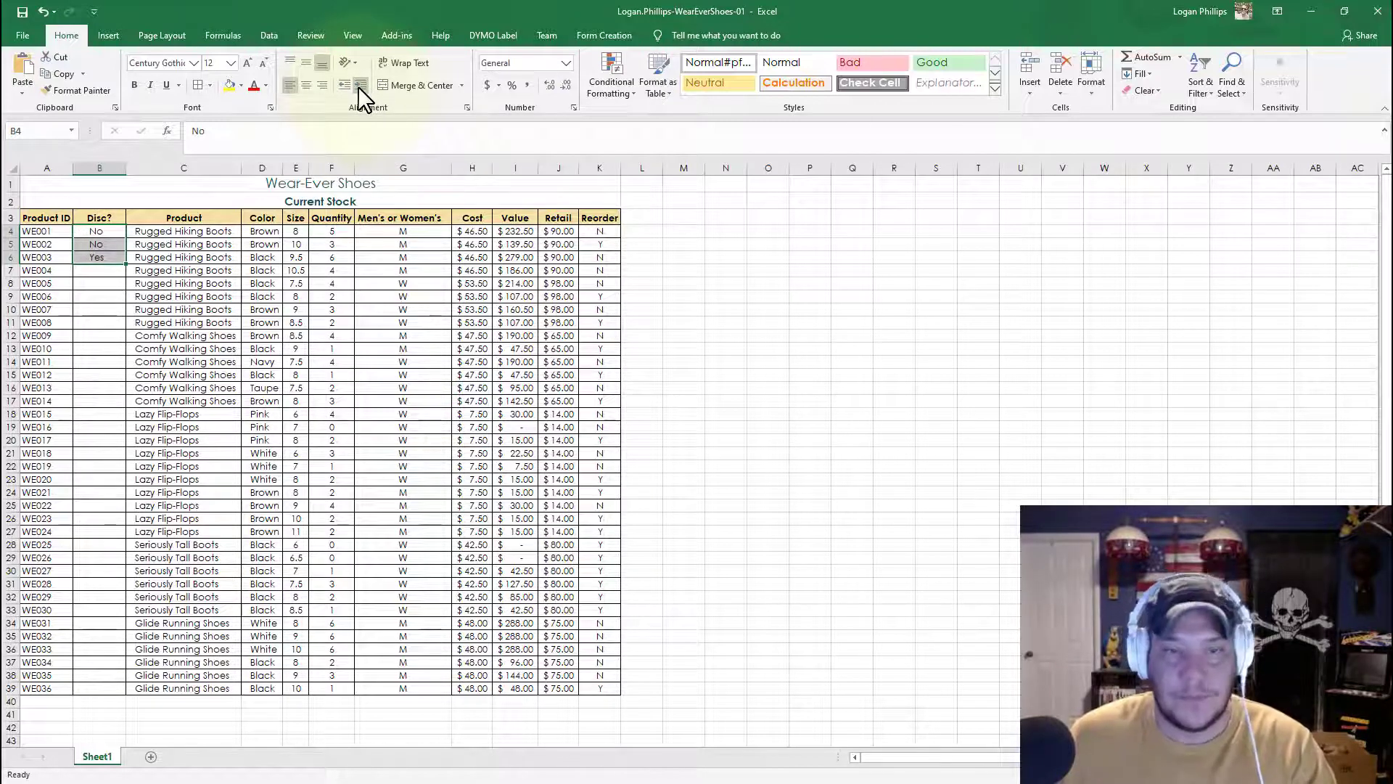
double_click(126, 267)
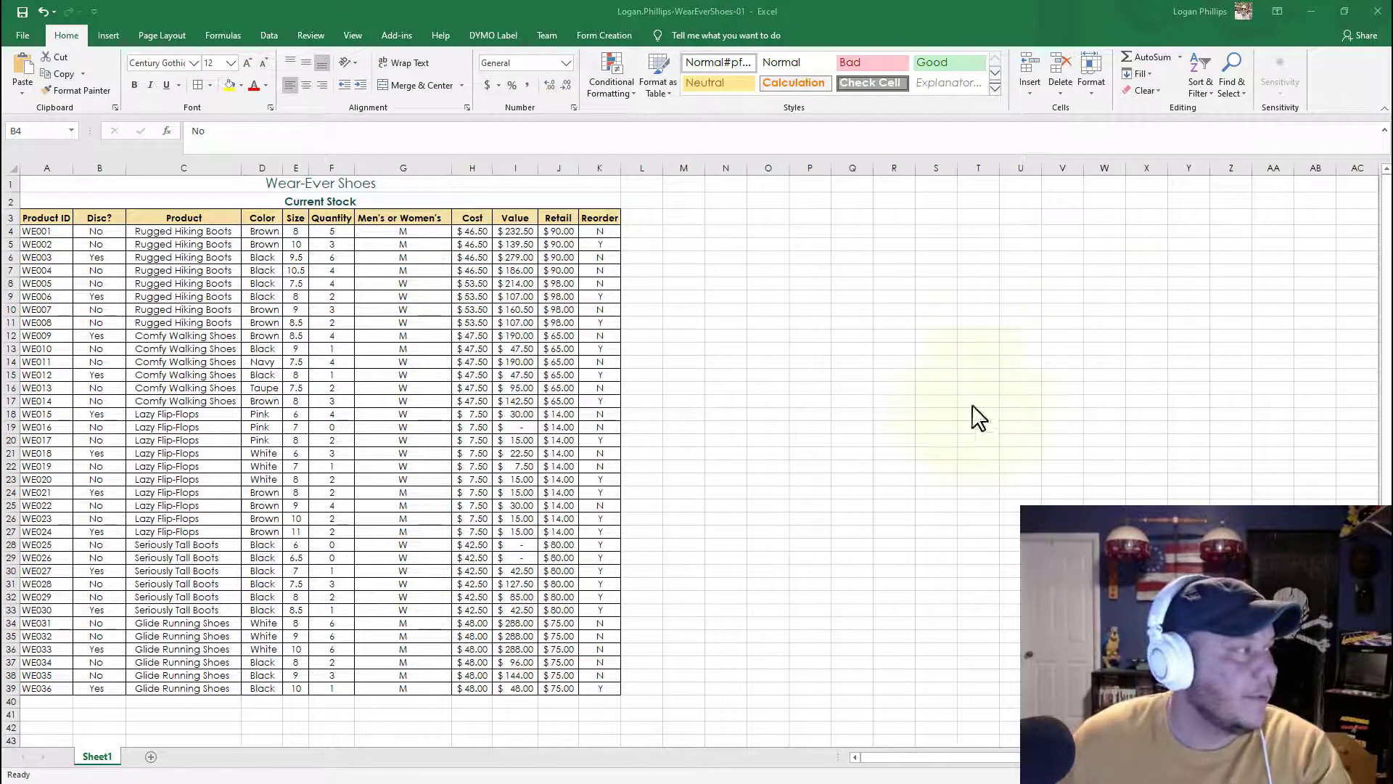
Step: Increase the indent of the Product ID values in A4:A39 and return to cell A1
left_click(48, 233)
left_click_drag(48, 232, 31, 690)
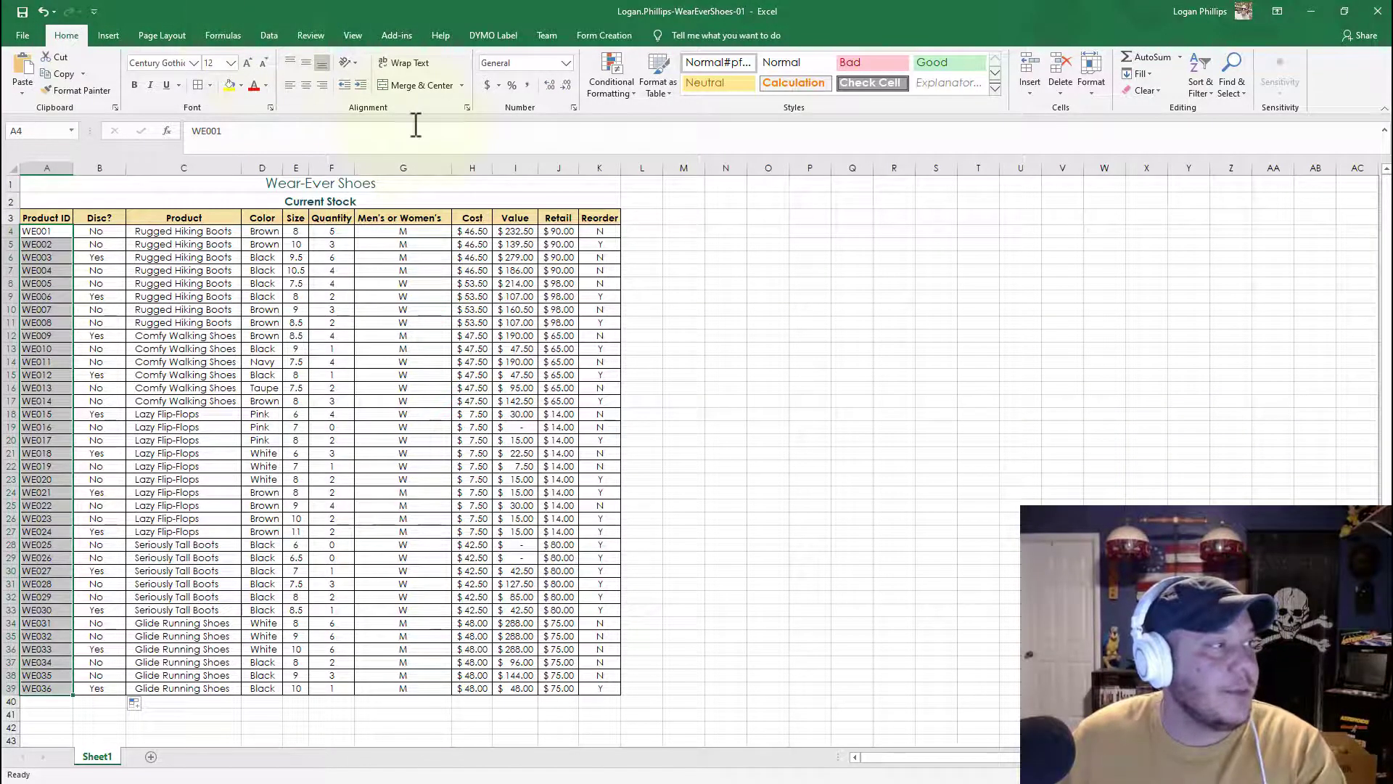
left_click(360, 87)
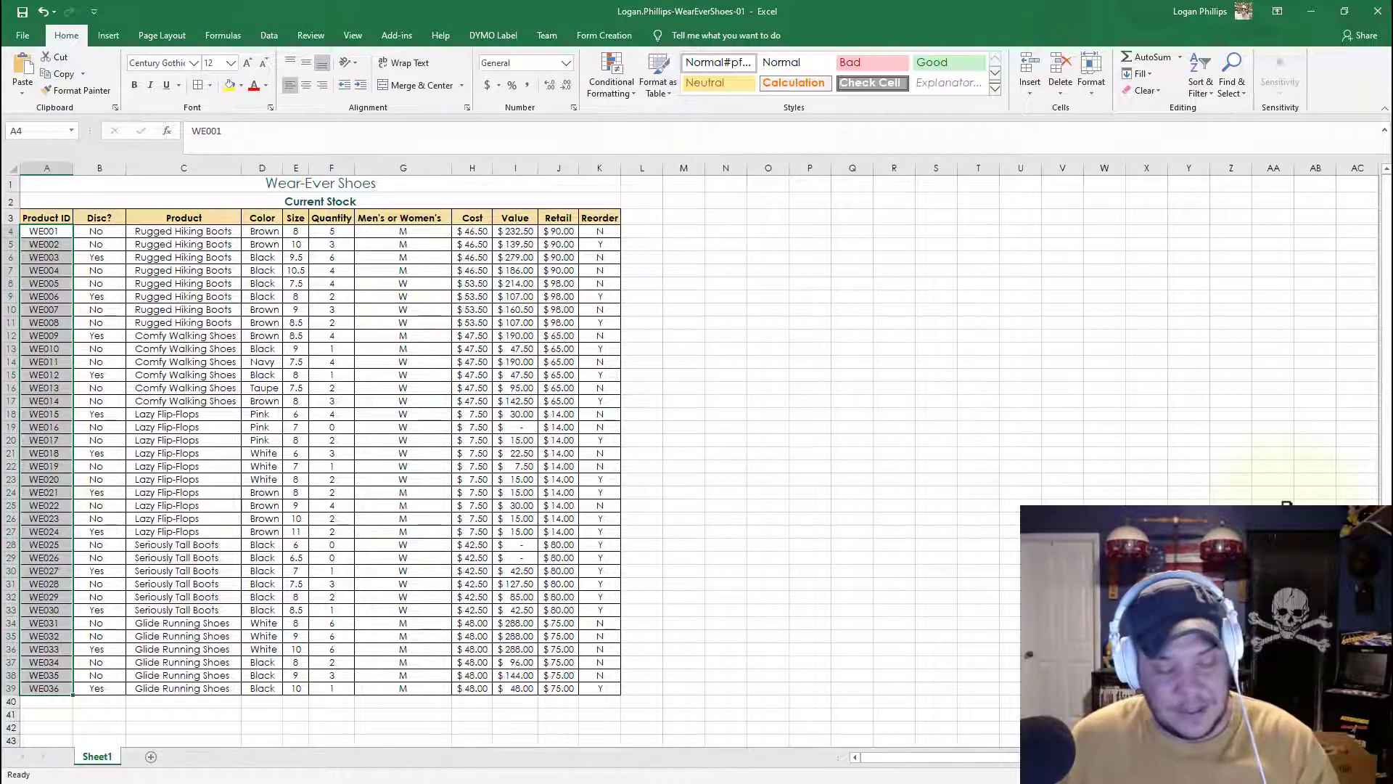
key("ctrl+Home")
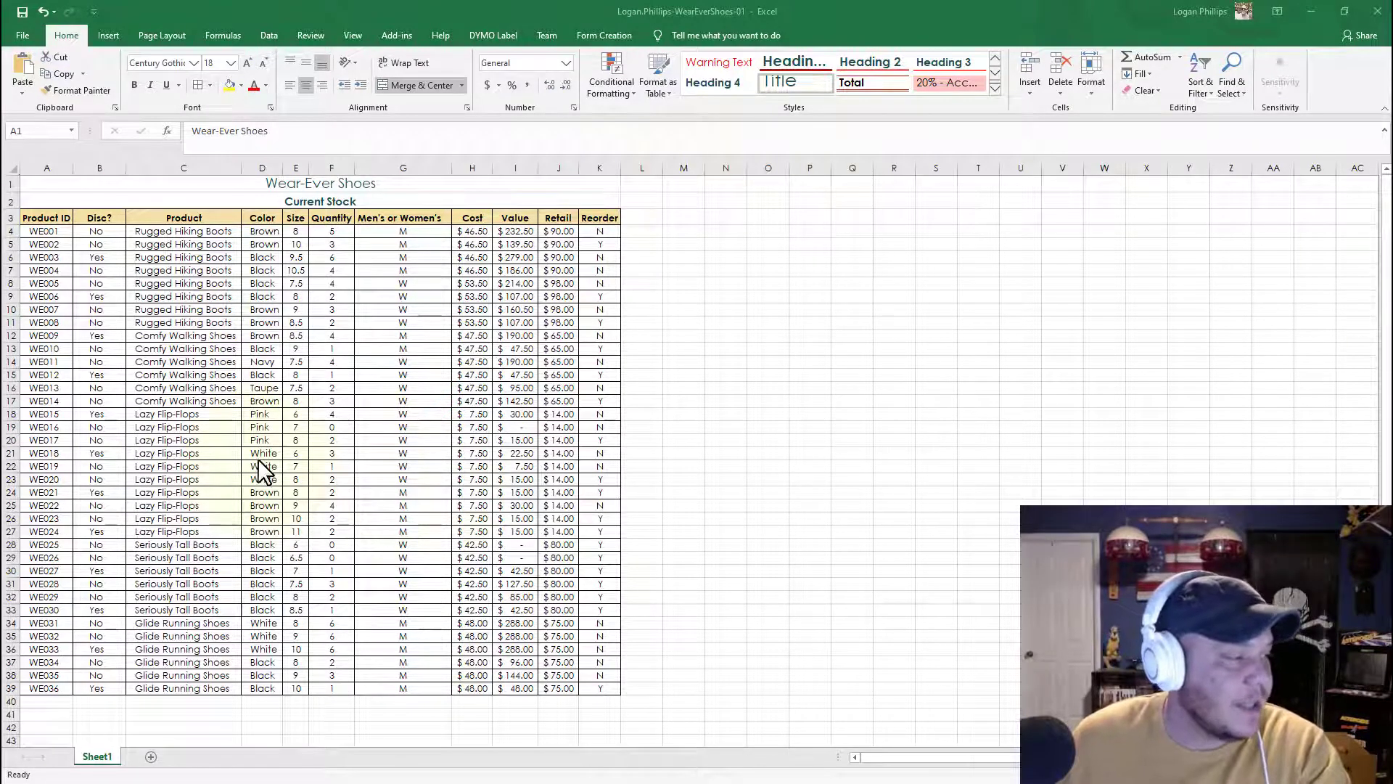
Step: Rename the Sheet1 worksheet tab to Inventory
double_click(101, 759)
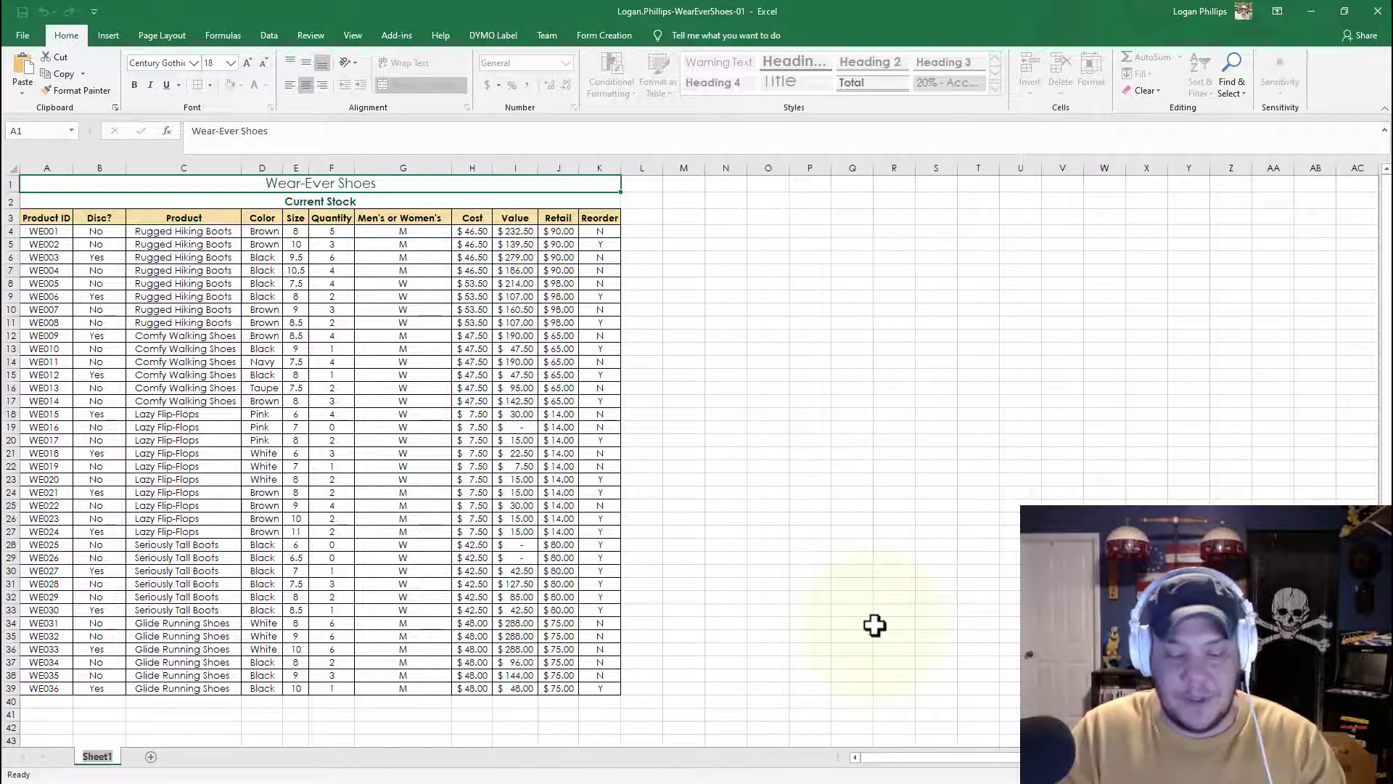
type("Inventory")
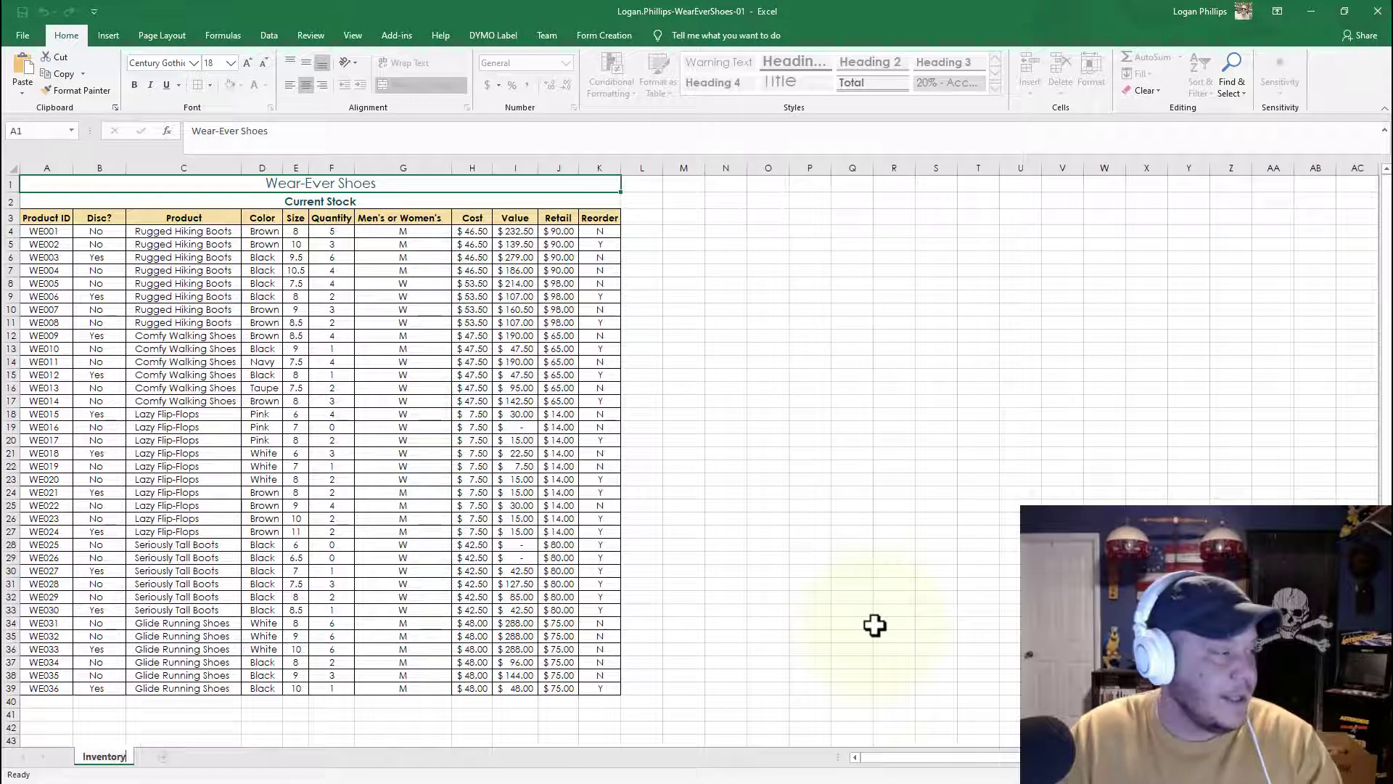
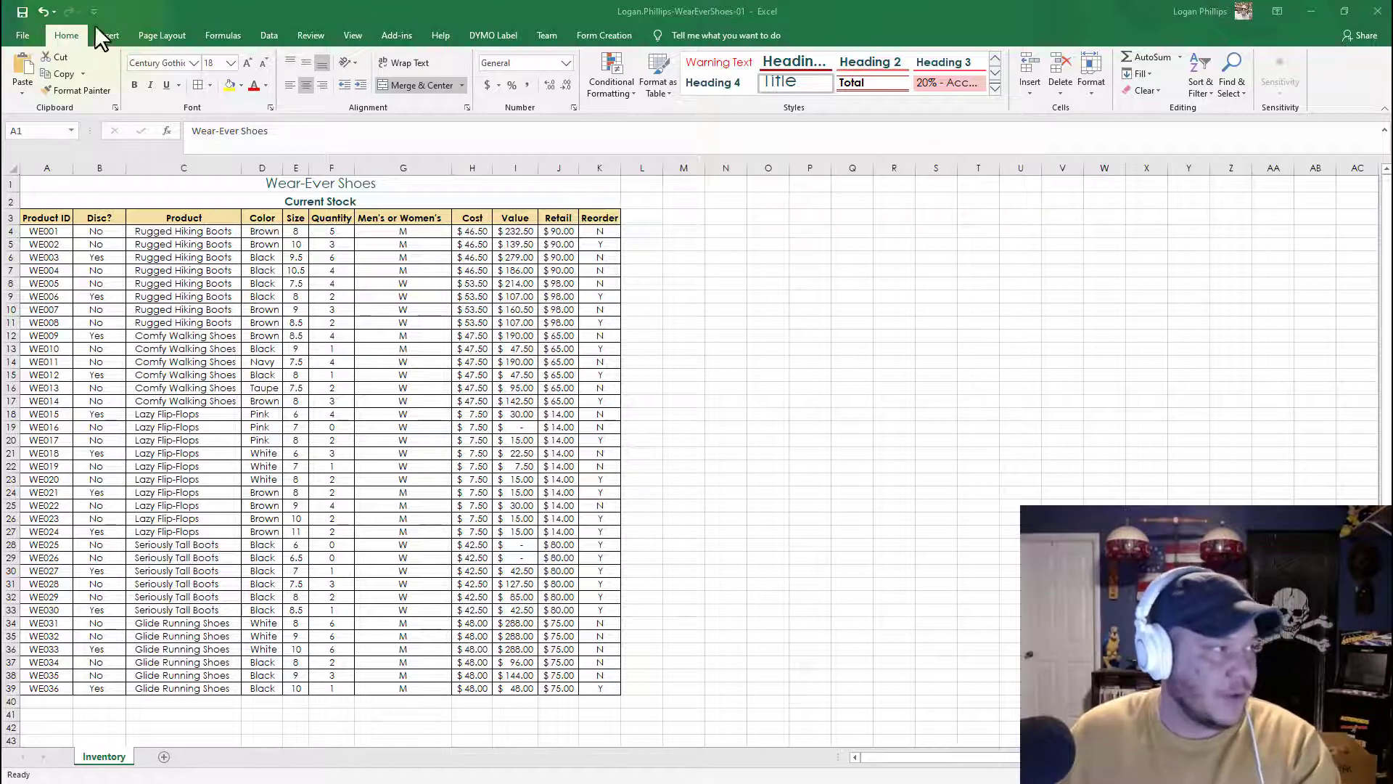
Step: Add a custom page footer that inserts the file name in the center section
left_click(153, 37)
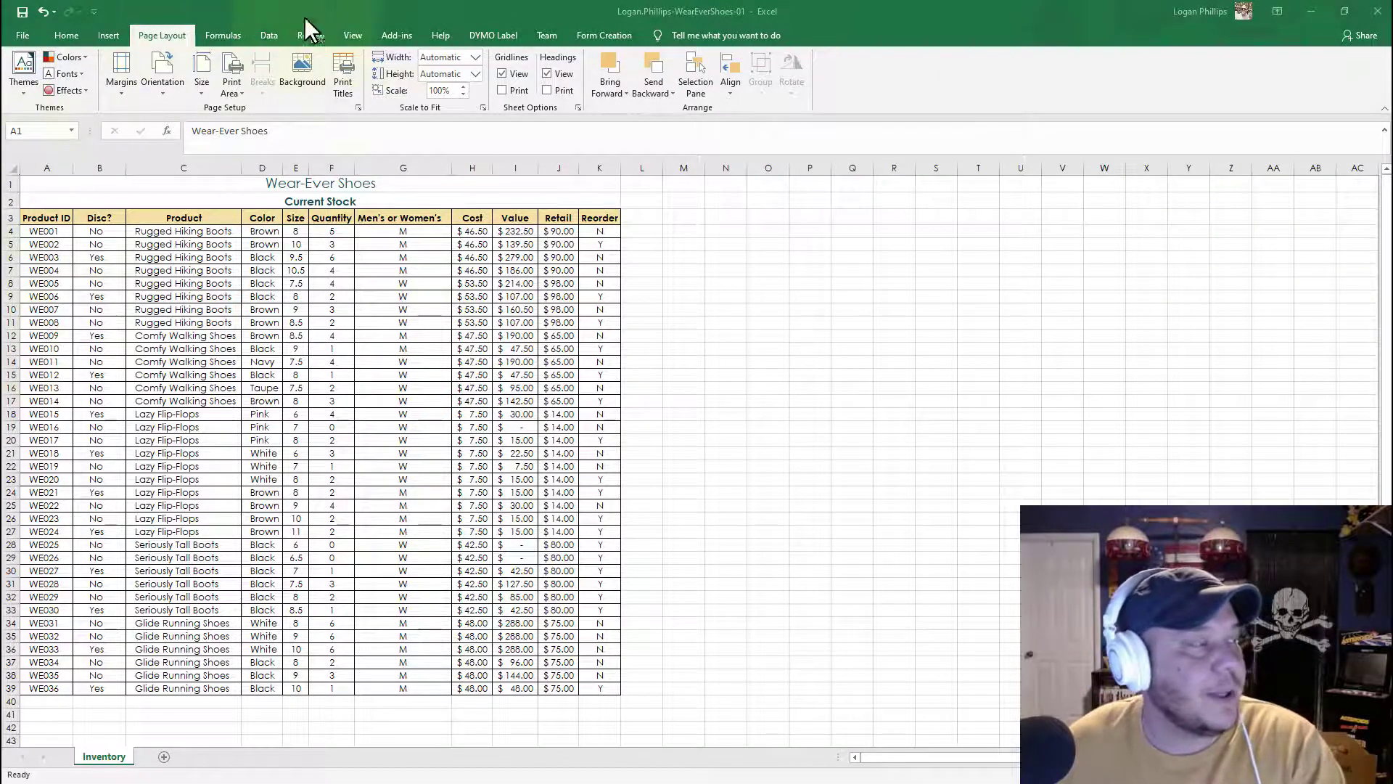
left_click(359, 108)
left_click(358, 108)
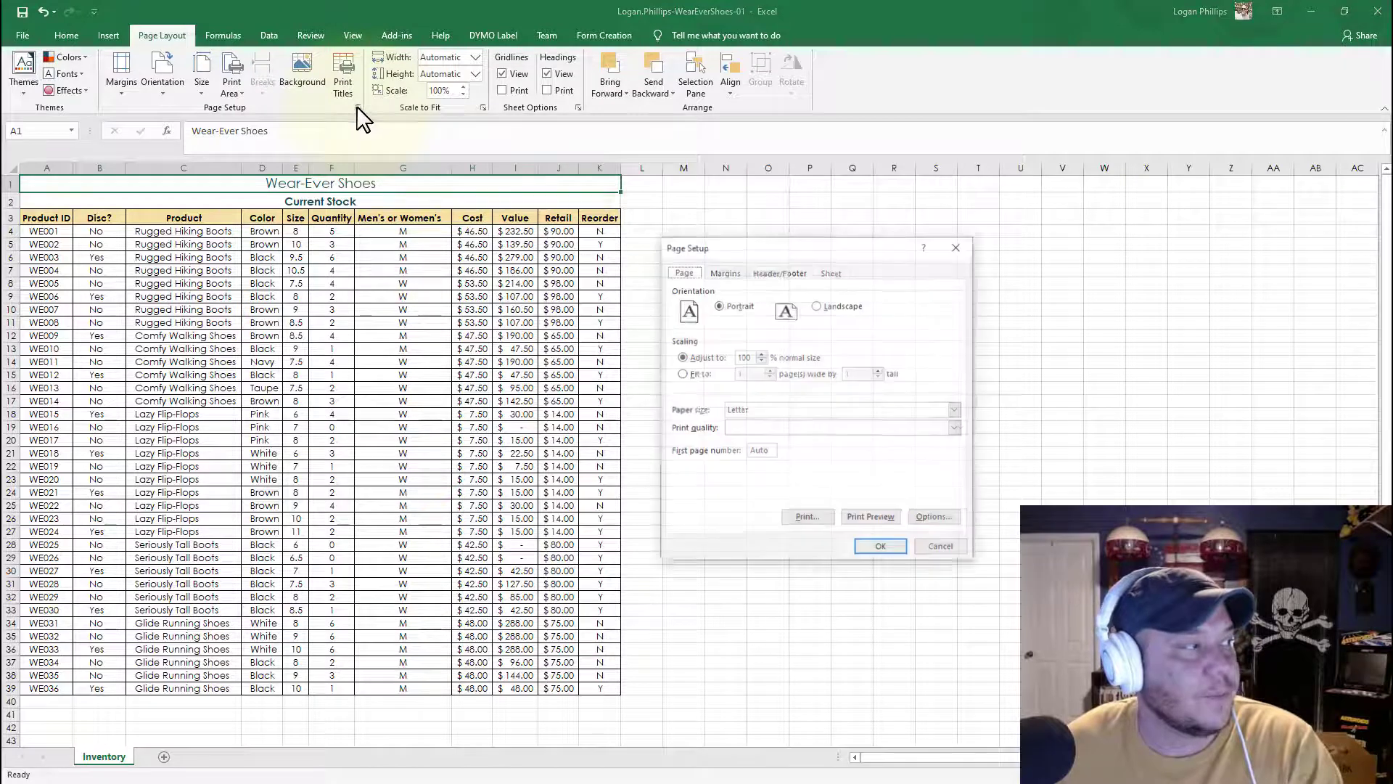
left_click(779, 273)
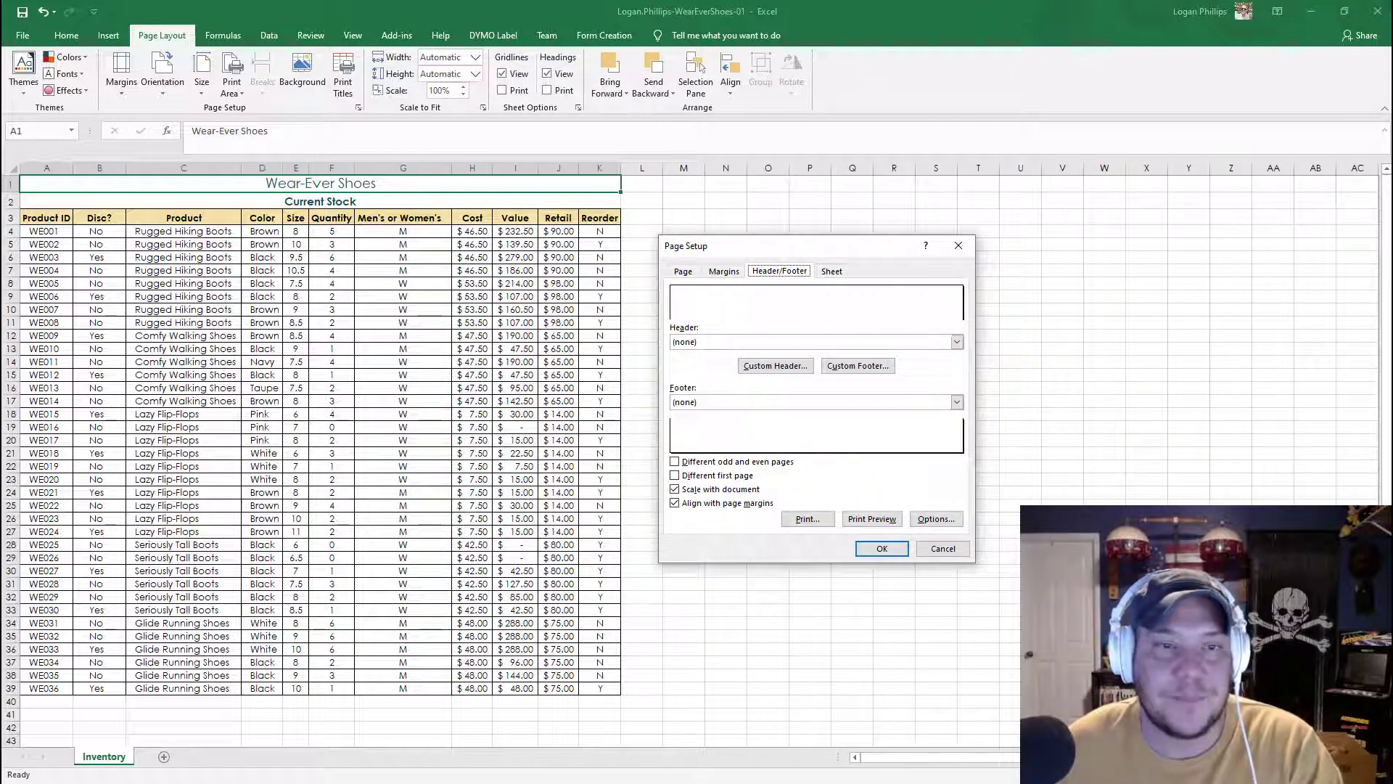
left_click(776, 366)
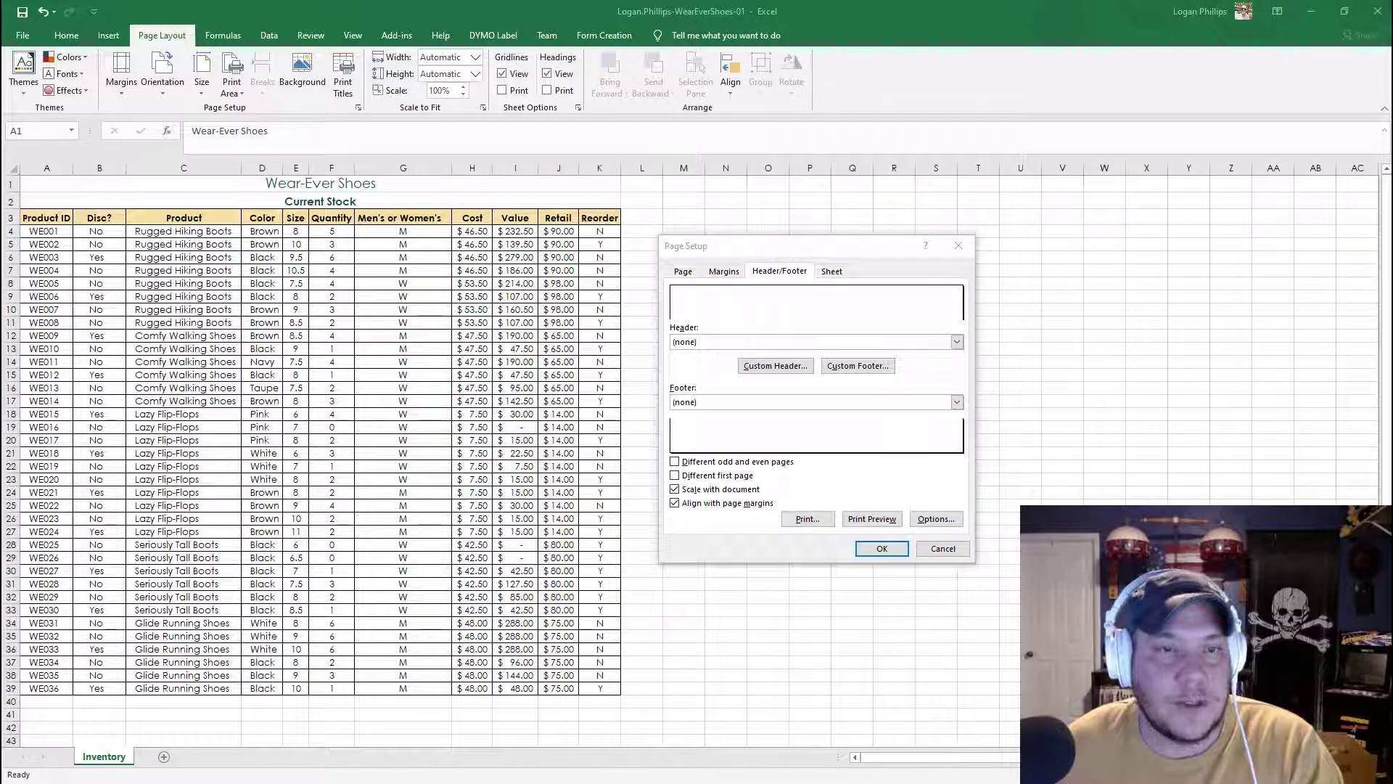
left_click(770, 418)
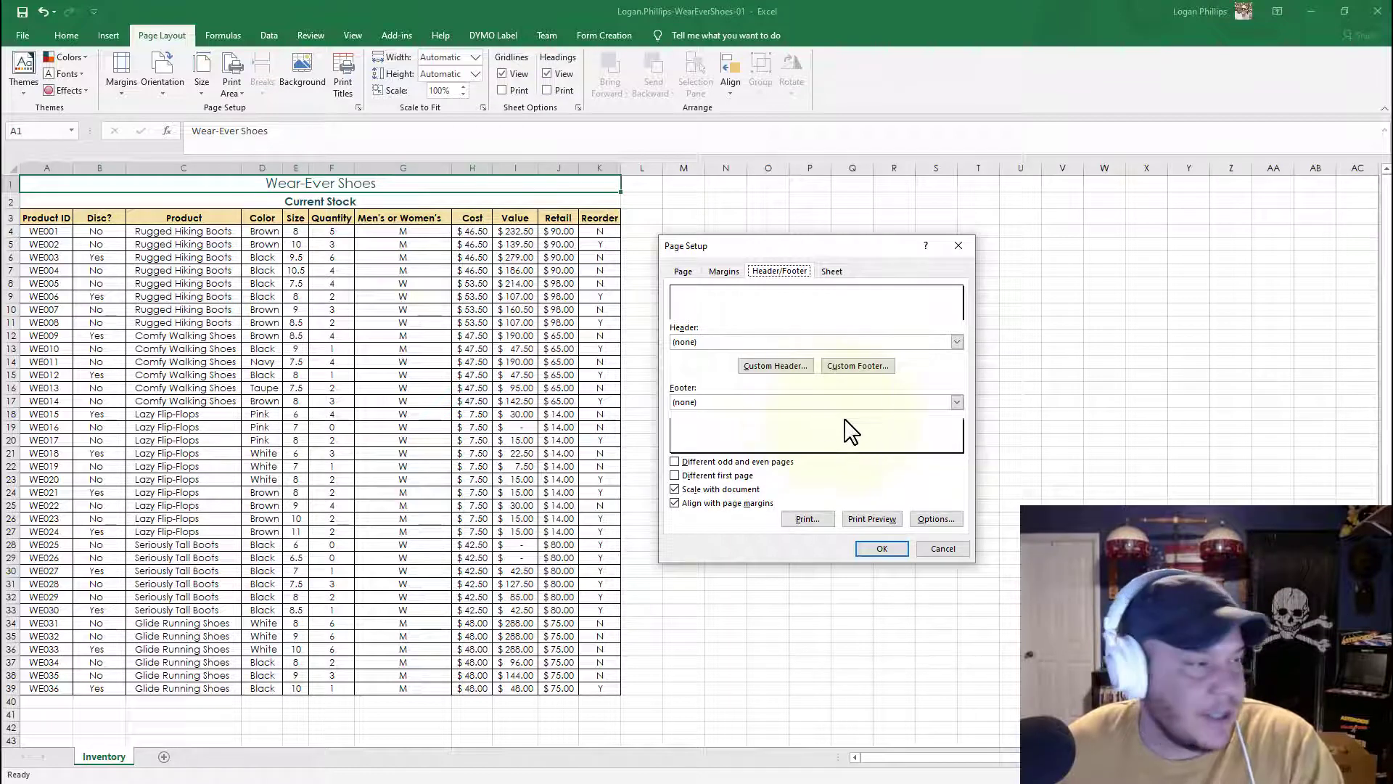
left_click(791, 401)
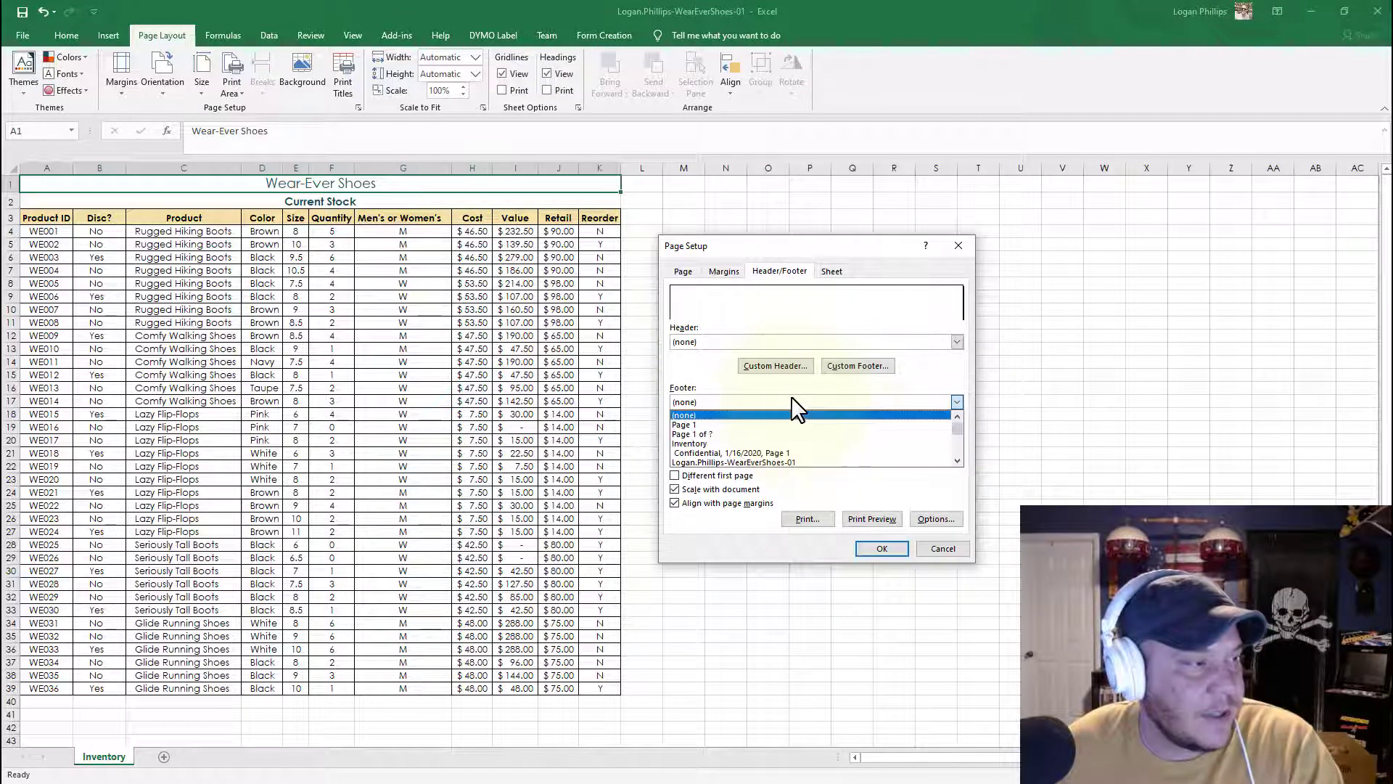
left_click(791, 399)
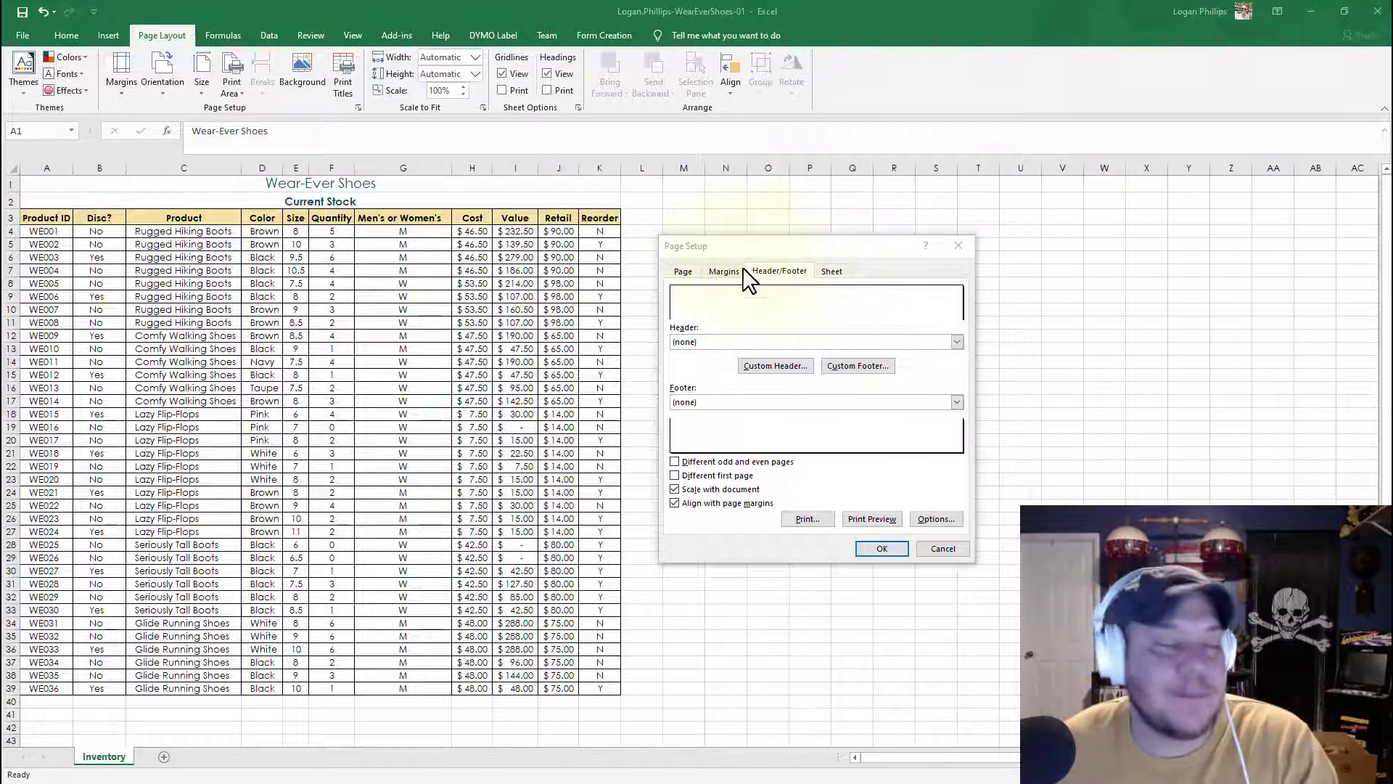
left_click(799, 273)
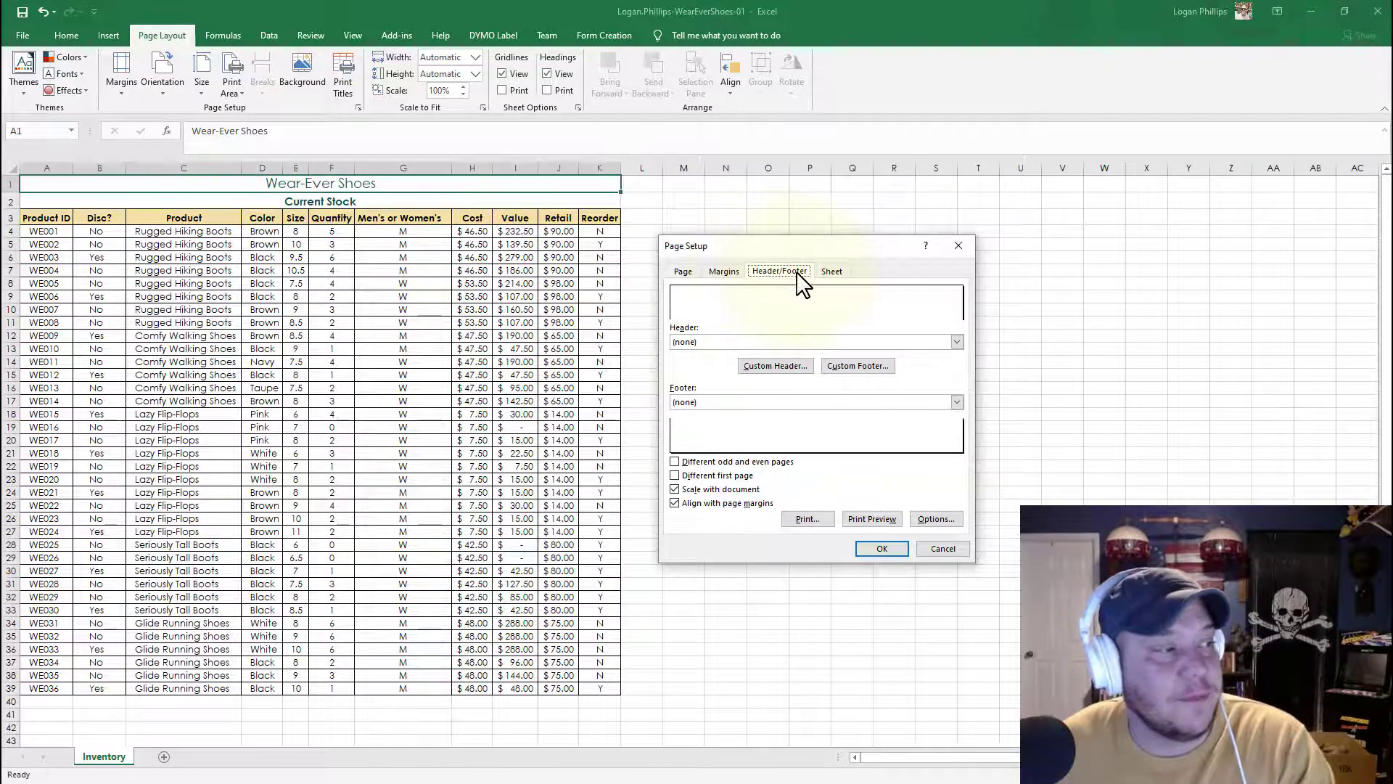
left_click(880, 367)
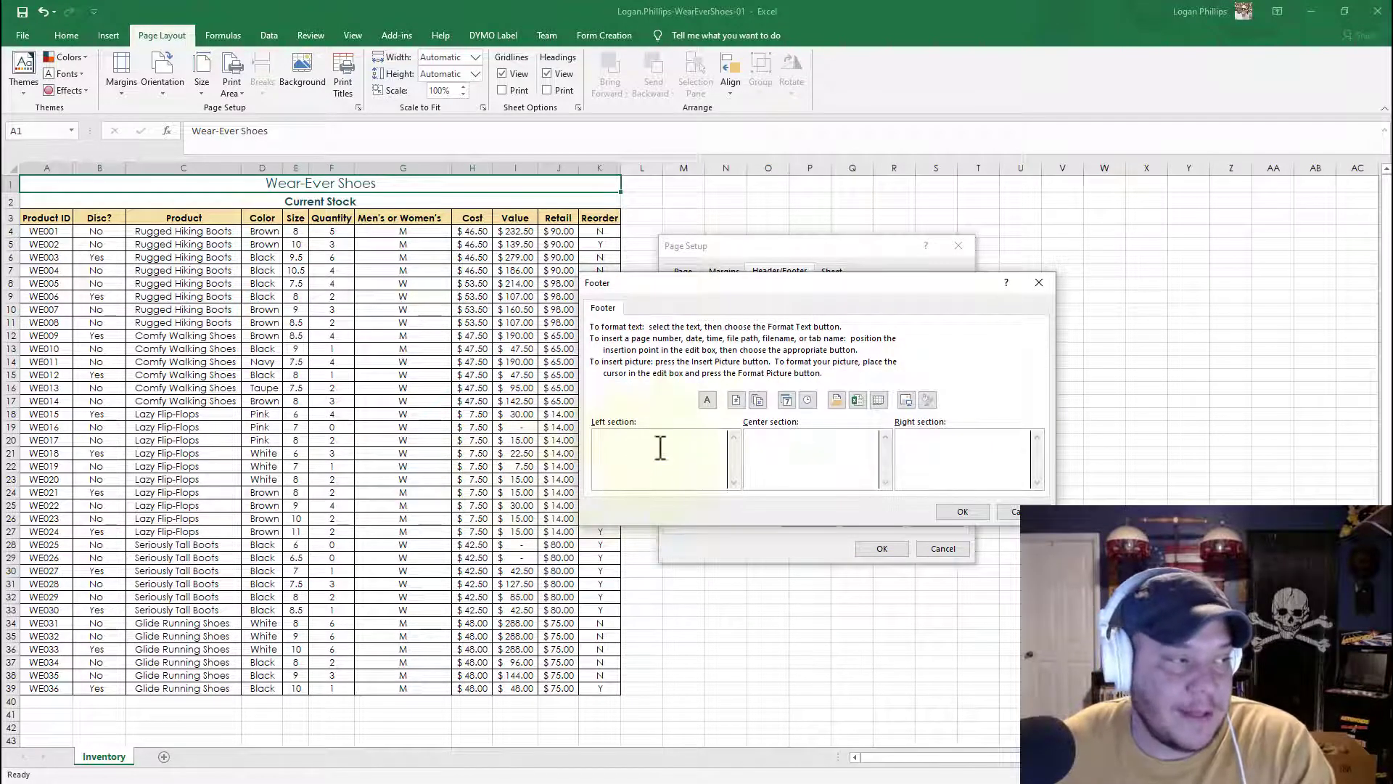
left_click(829, 476)
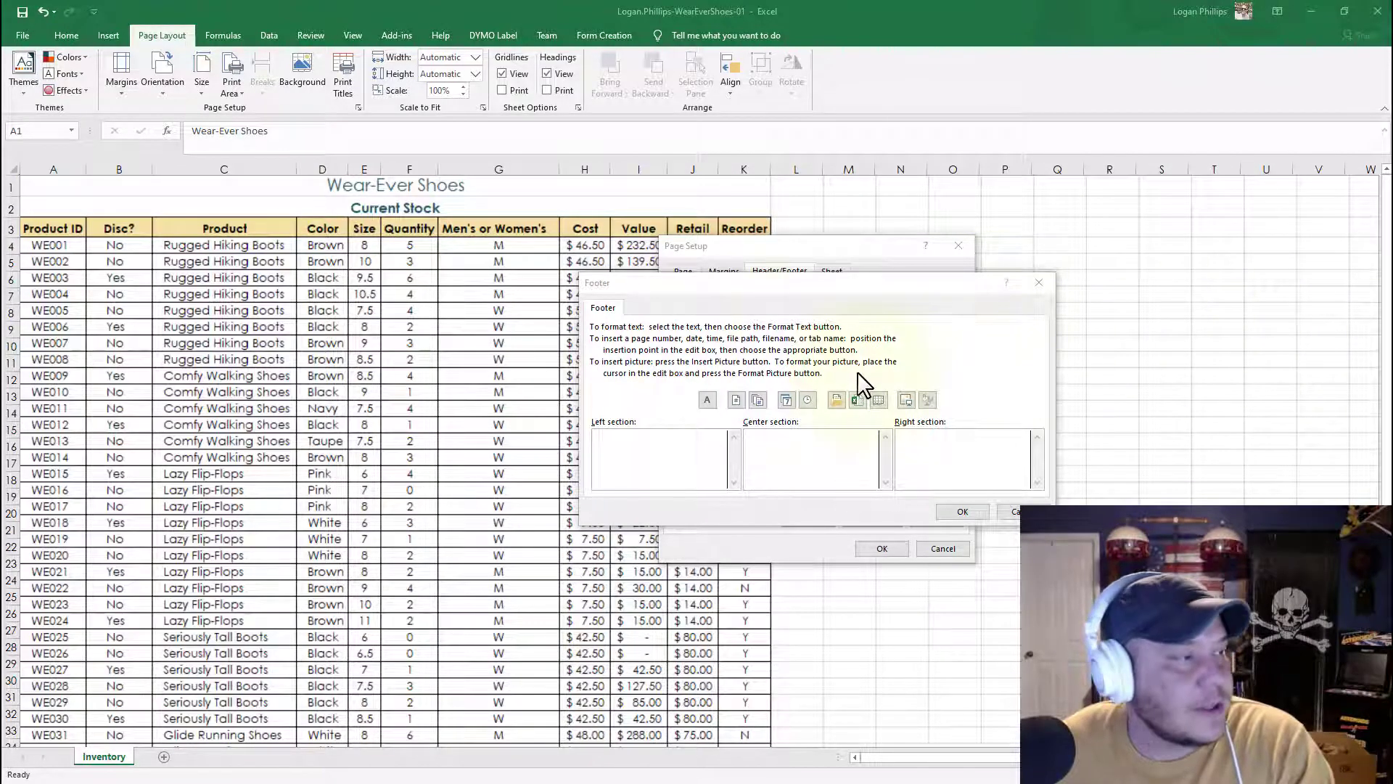
left_click(833, 304)
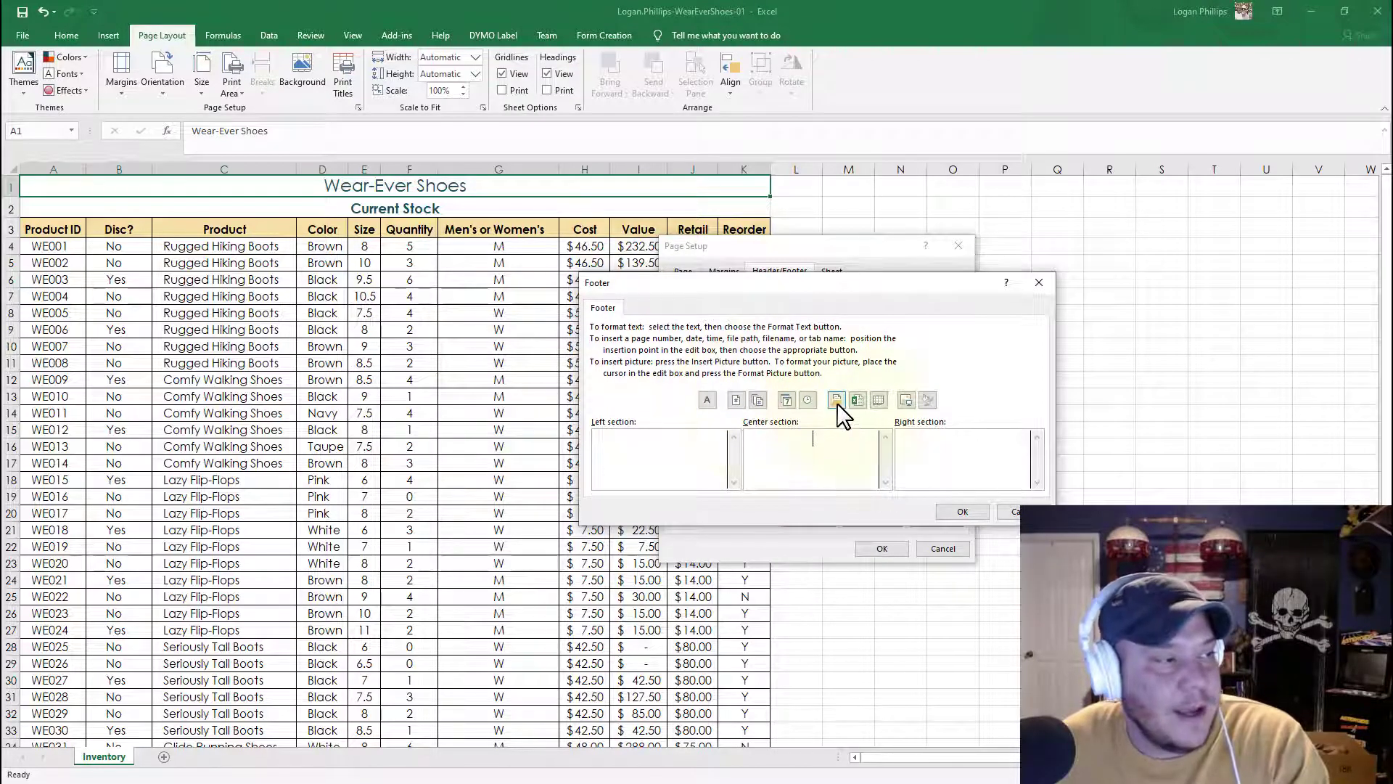
left_click(856, 402)
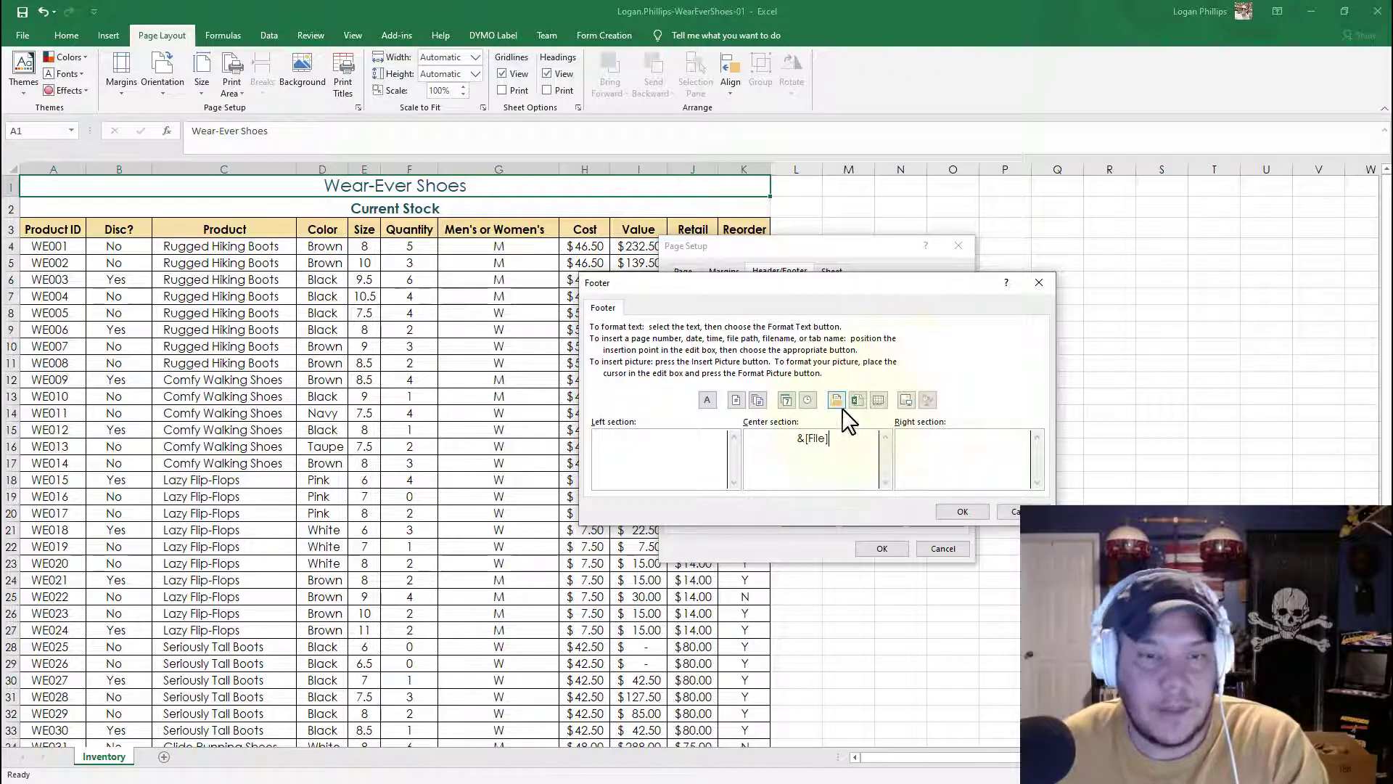
left_click(962, 511)
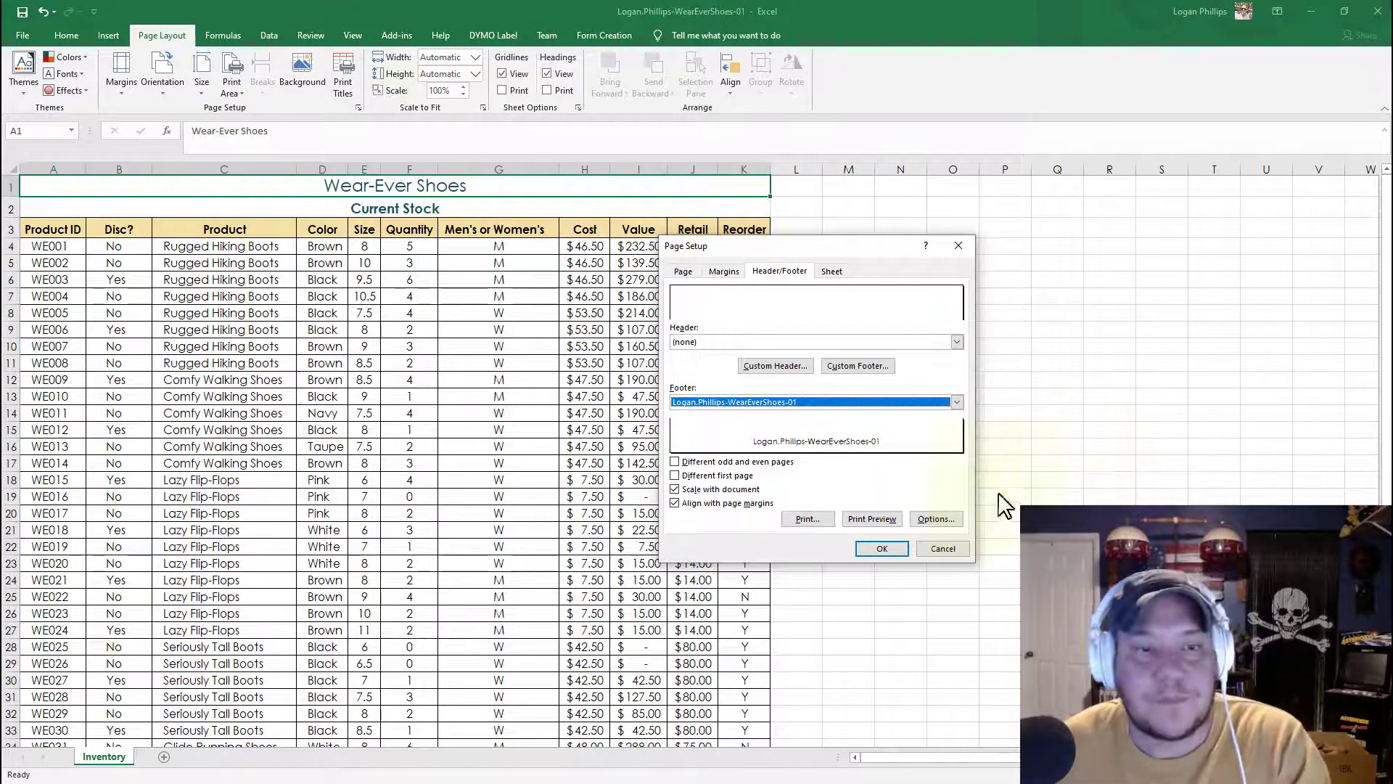
left_click(902, 549)
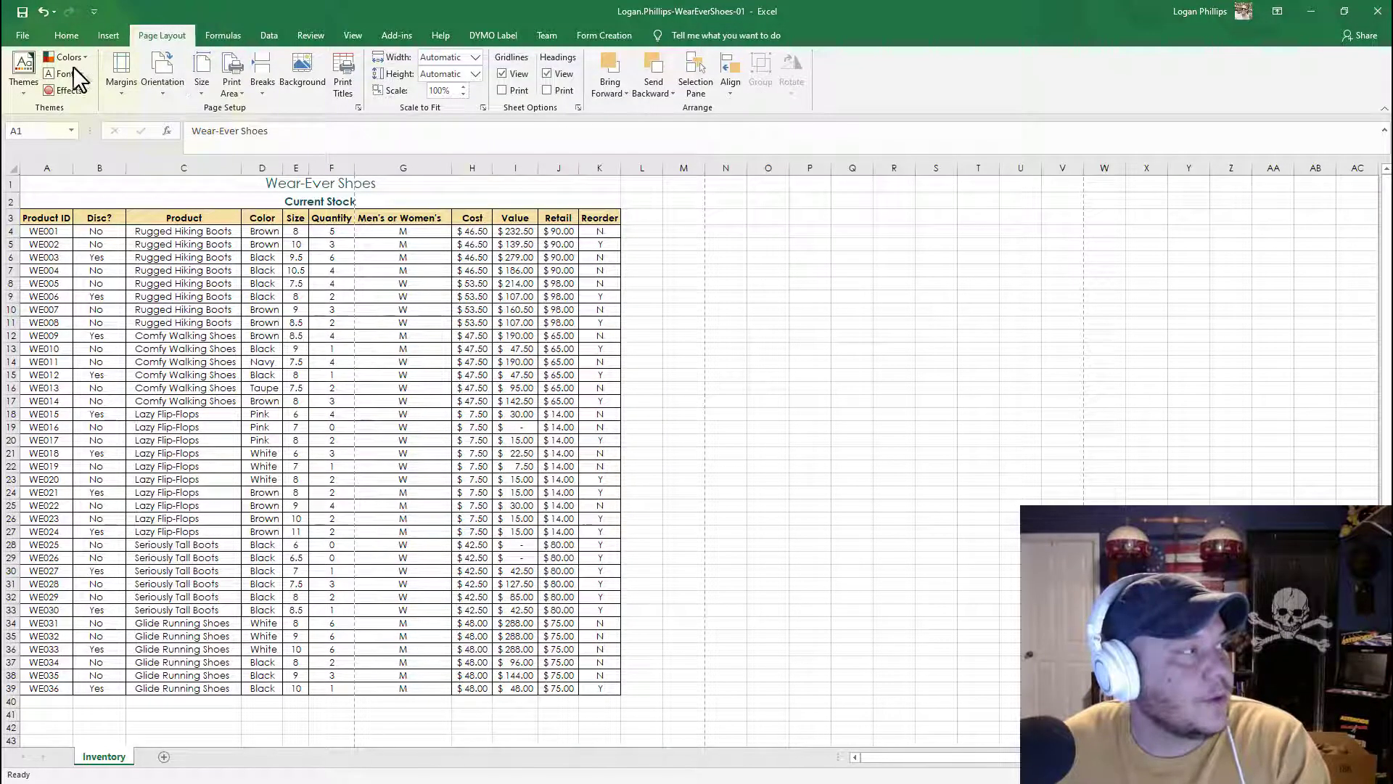
Step: Open the print preview of the worksheet and return to the sheet
left_click(23, 34)
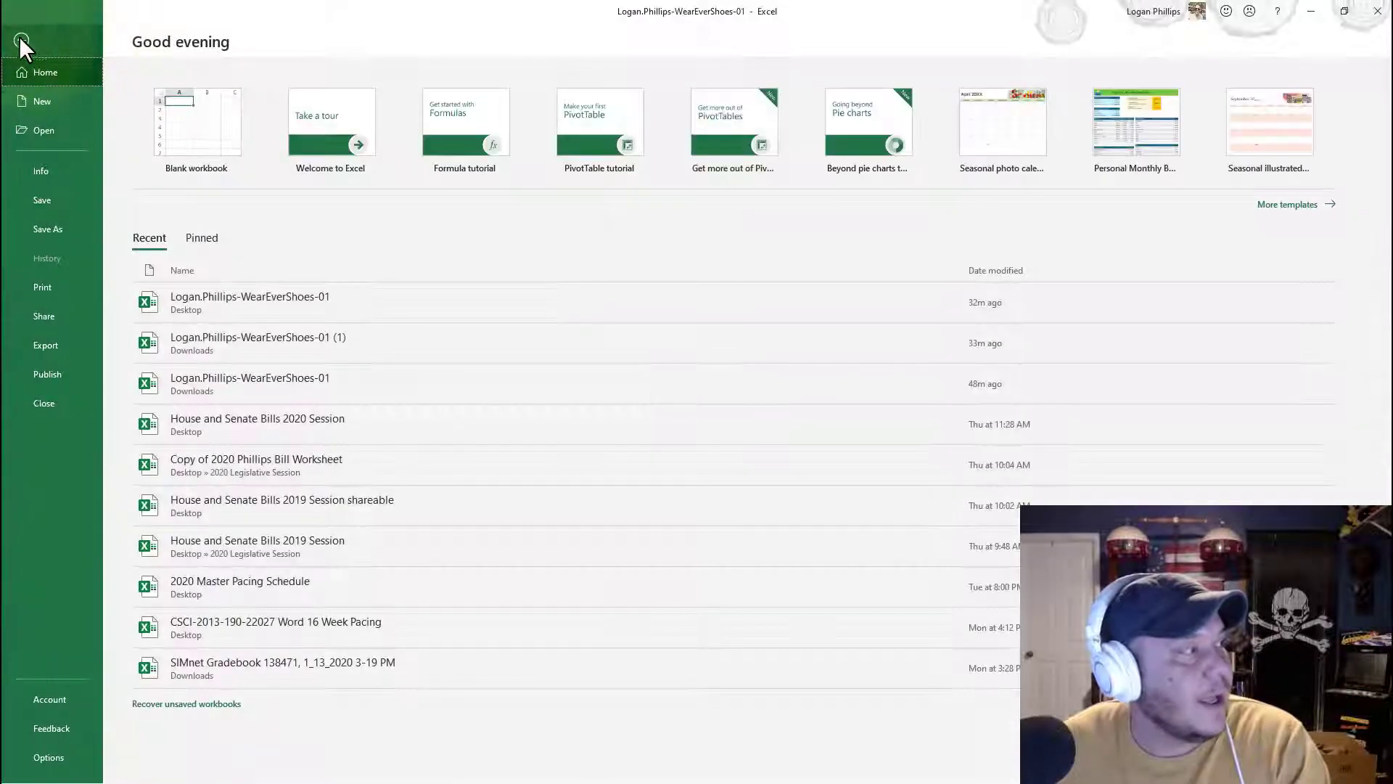
left_click(51, 288)
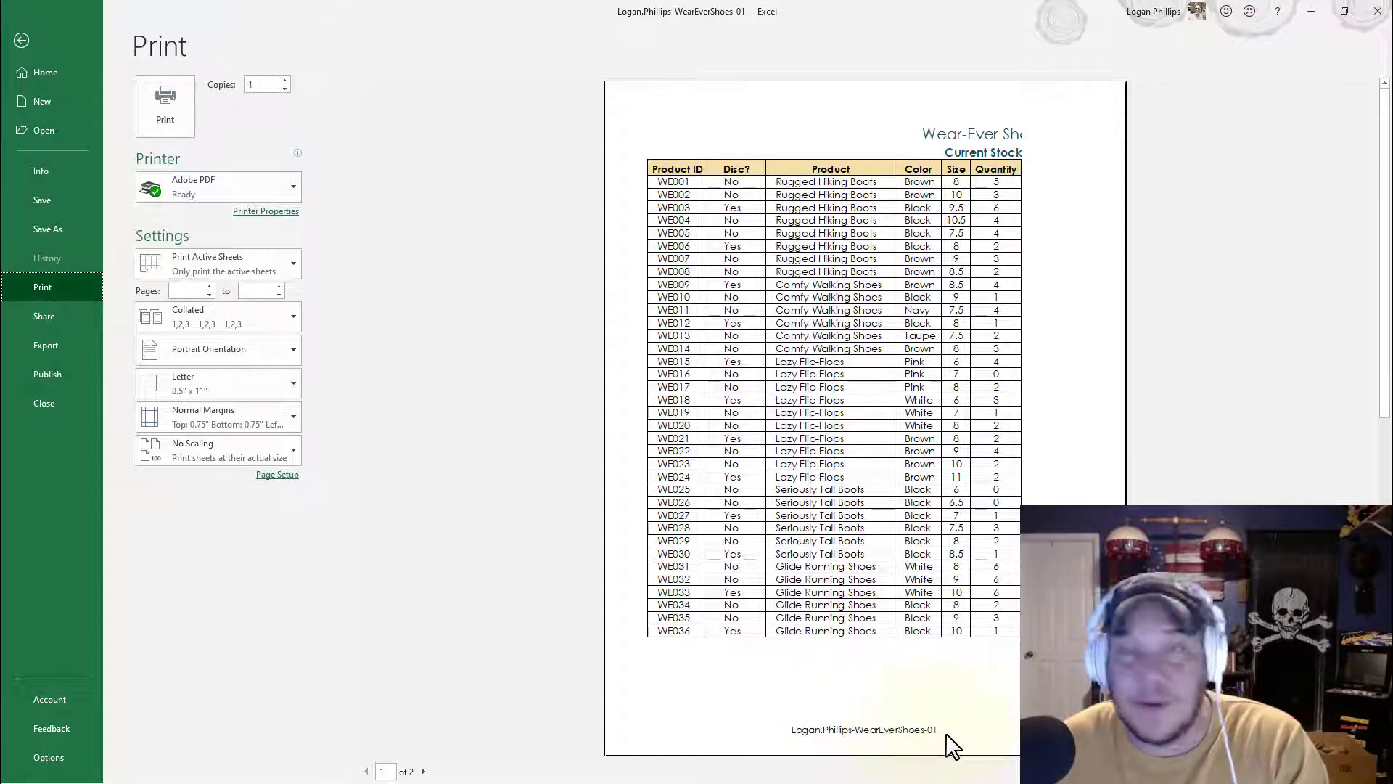
left_click(21, 41)
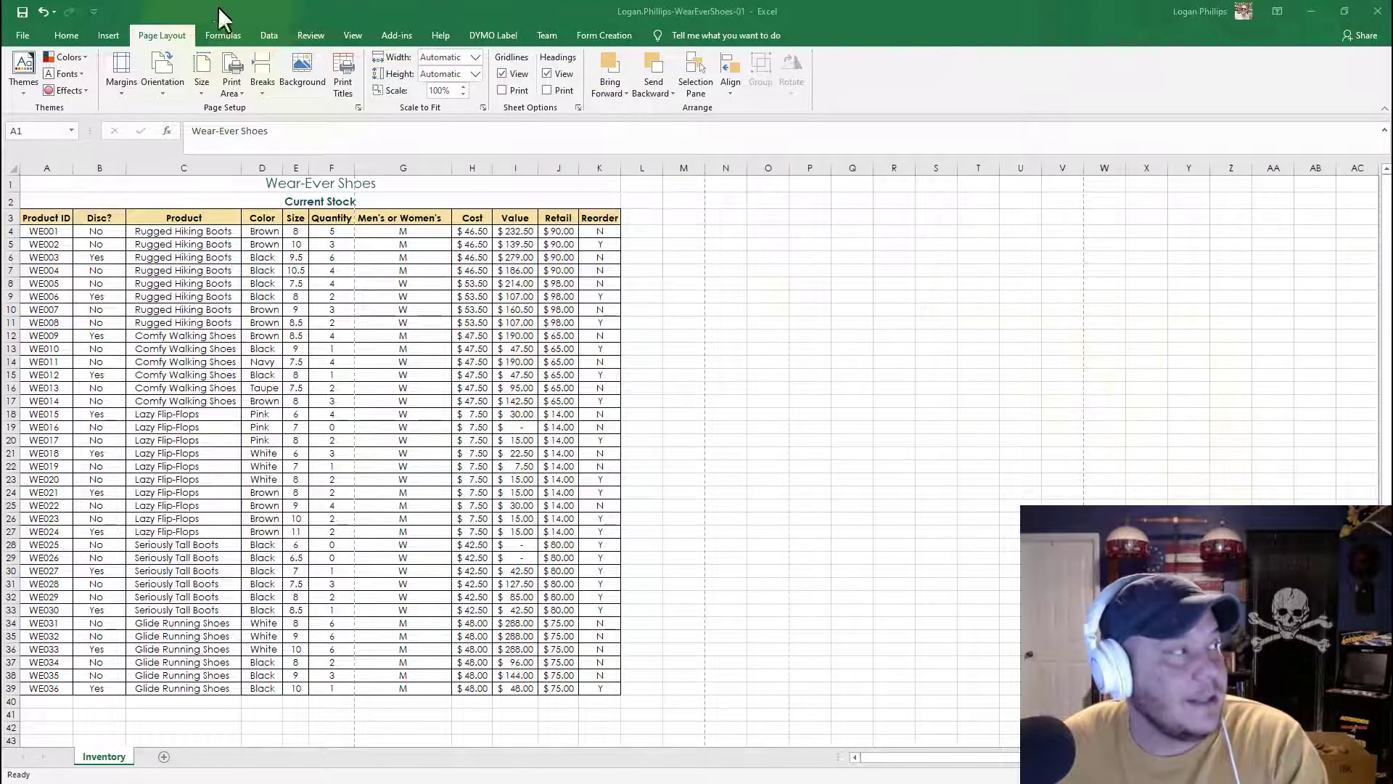
Step: Reopen the custom footer settings to check the center section, then close without changes
left_click(358, 108)
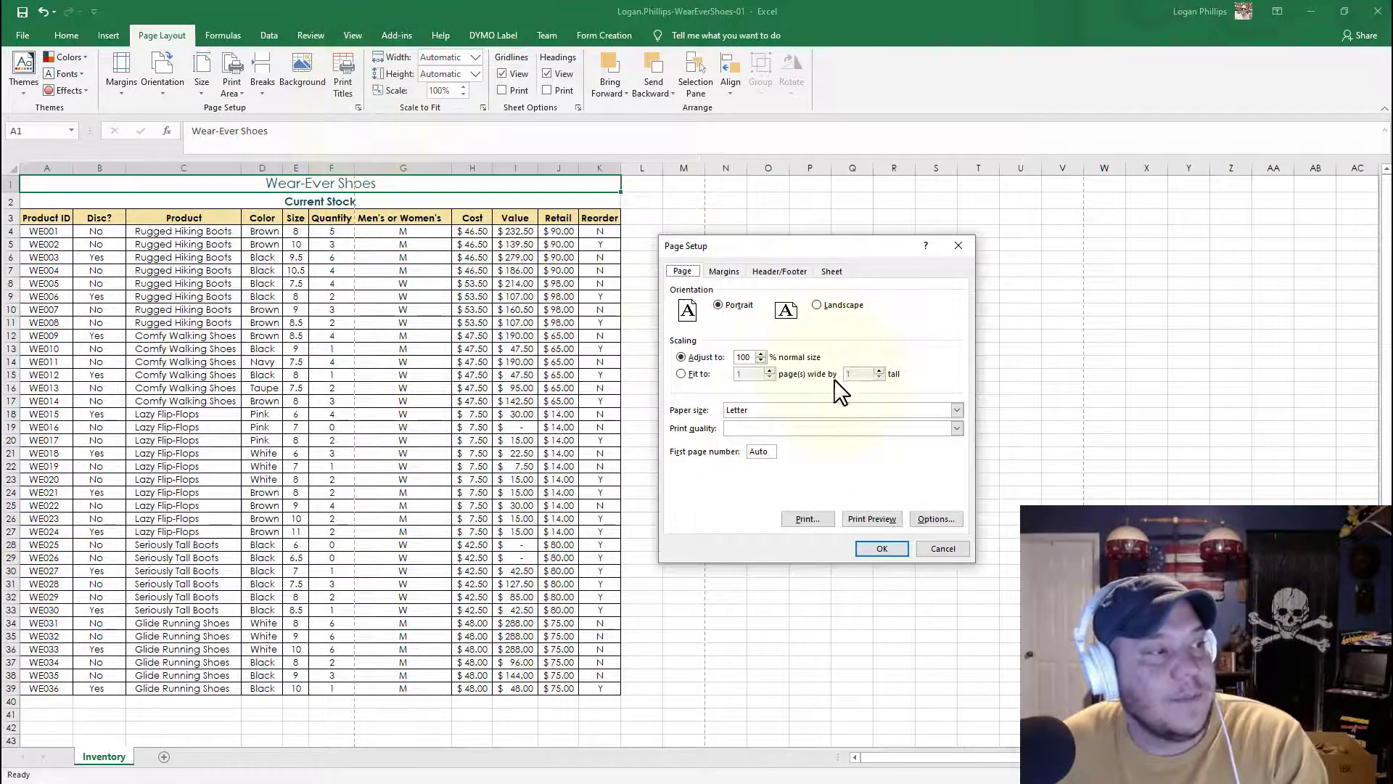
left_click(758, 272)
left_click(863, 373)
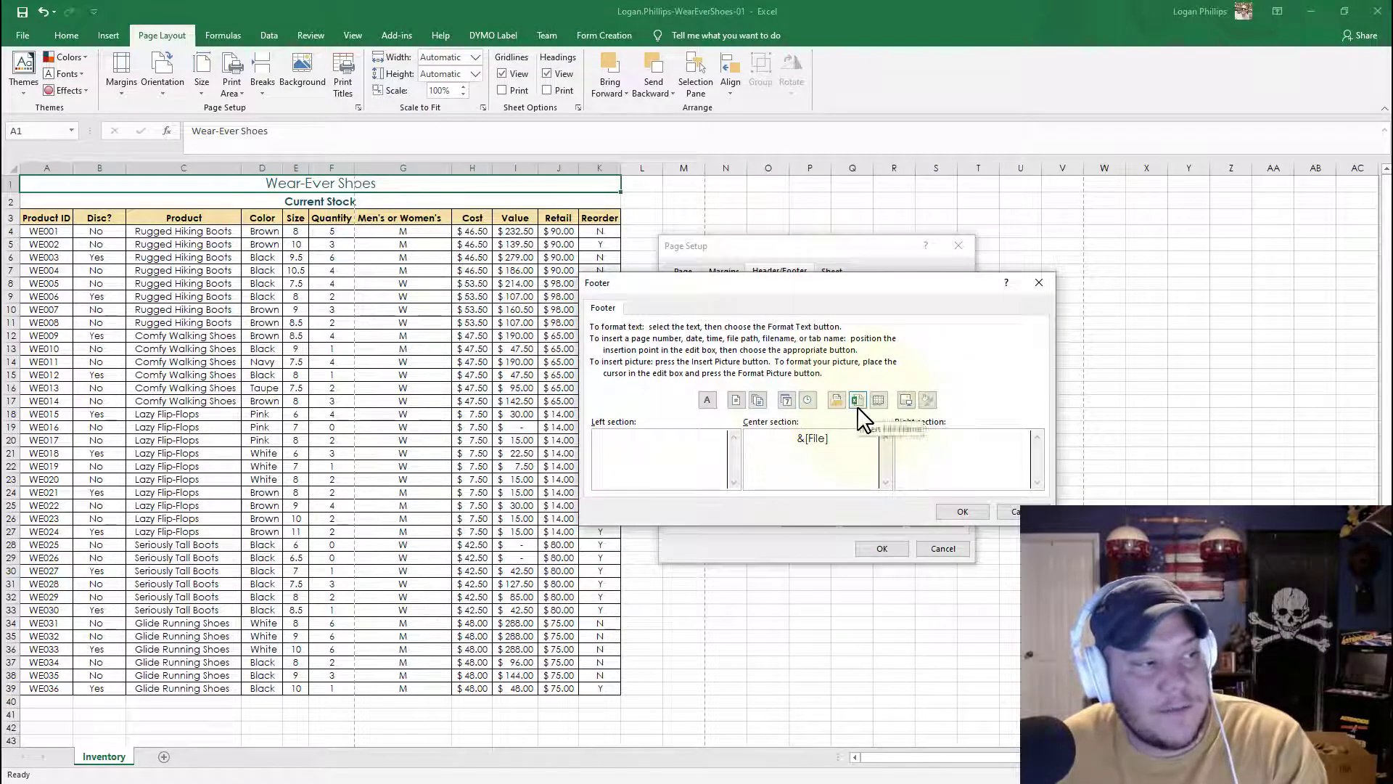
left_click(962, 511)
left_click(945, 550)
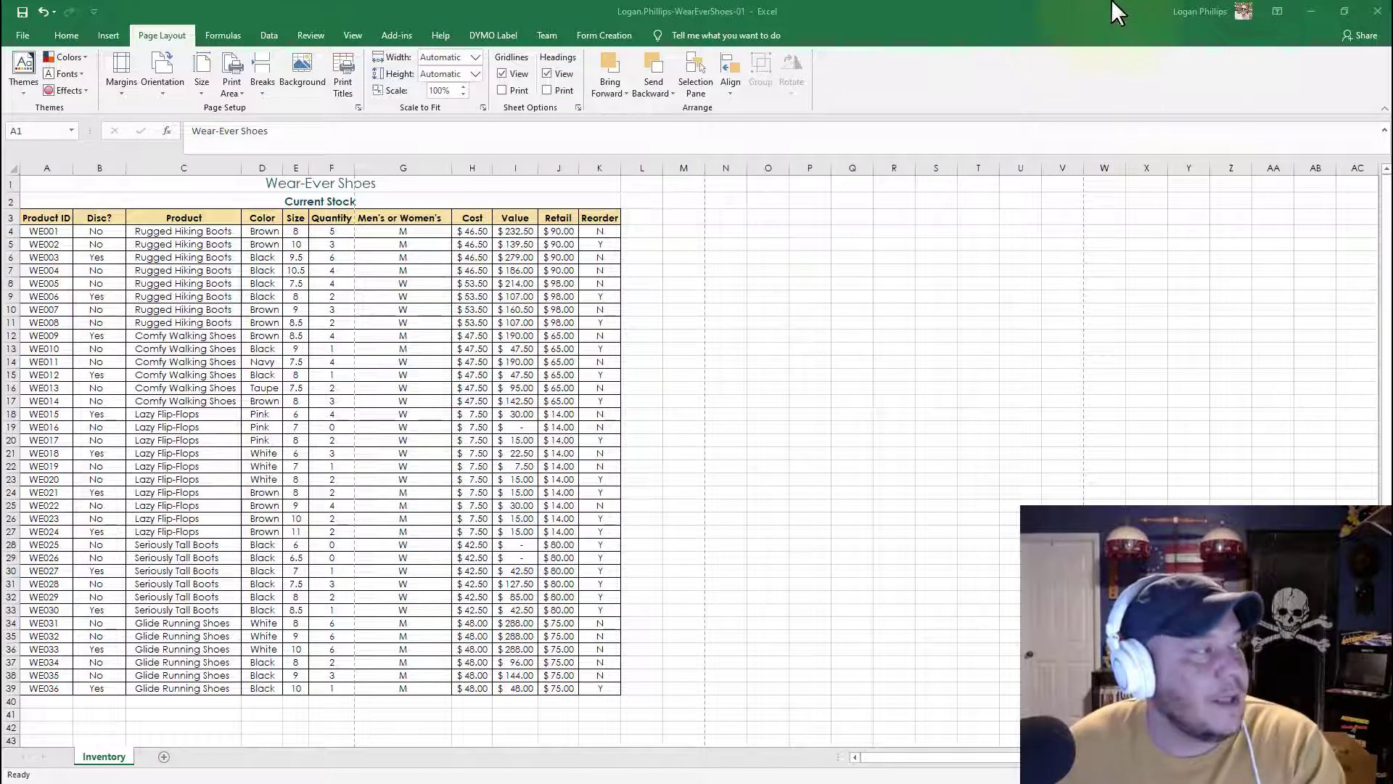
Step: Change the page orientation to Landscape
left_click(154, 29)
left_click(167, 94)
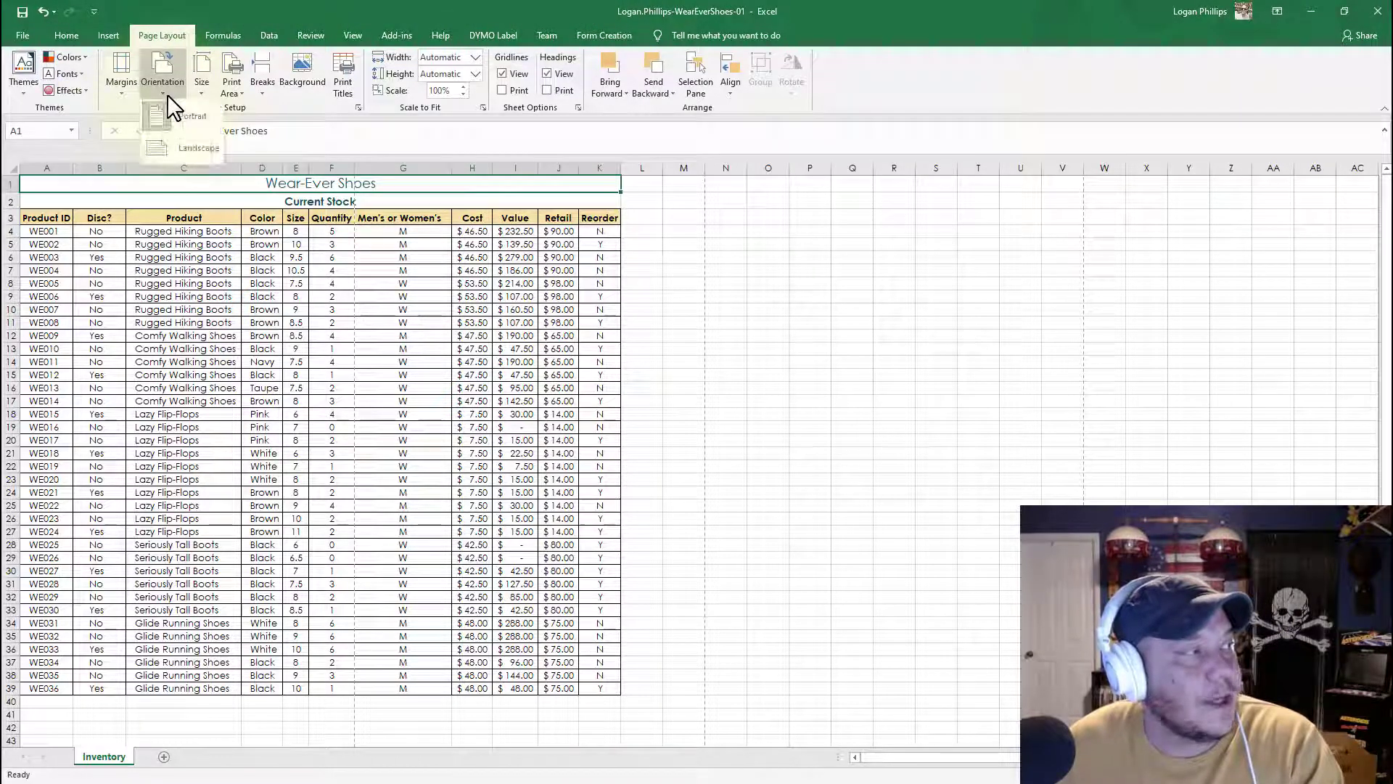
left_click(164, 154)
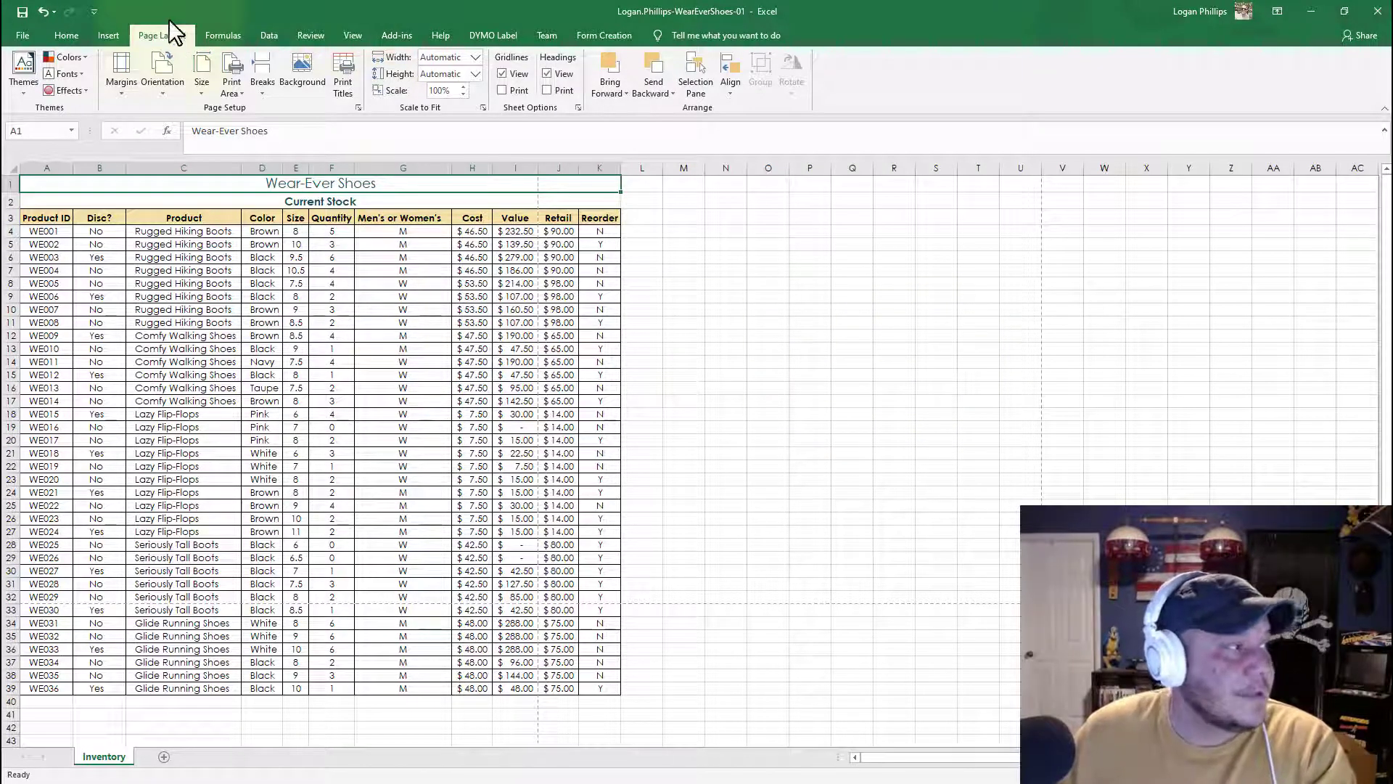
Step: Scale the worksheet to fit 1 page wide by 1 page tall
left_click(358, 107)
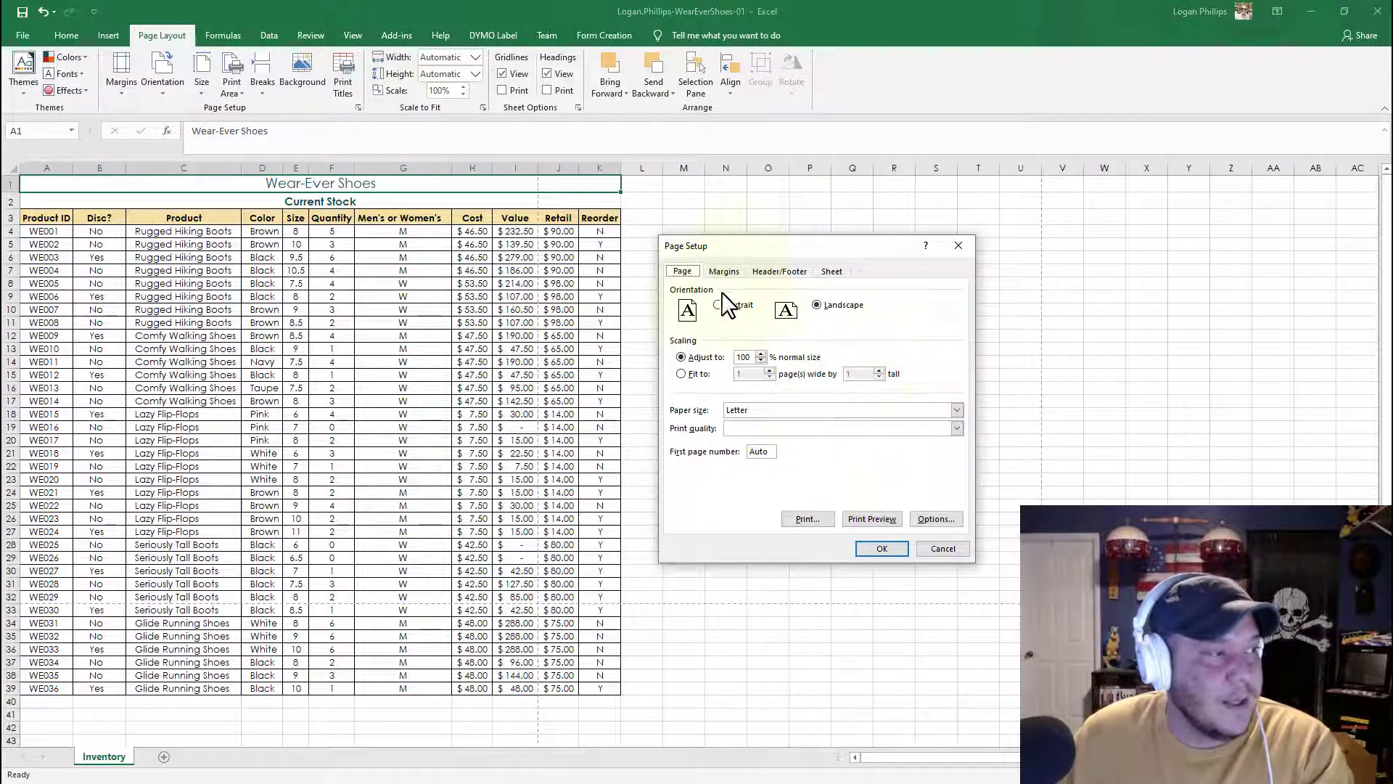
left_click(832, 304)
left_click(696, 375)
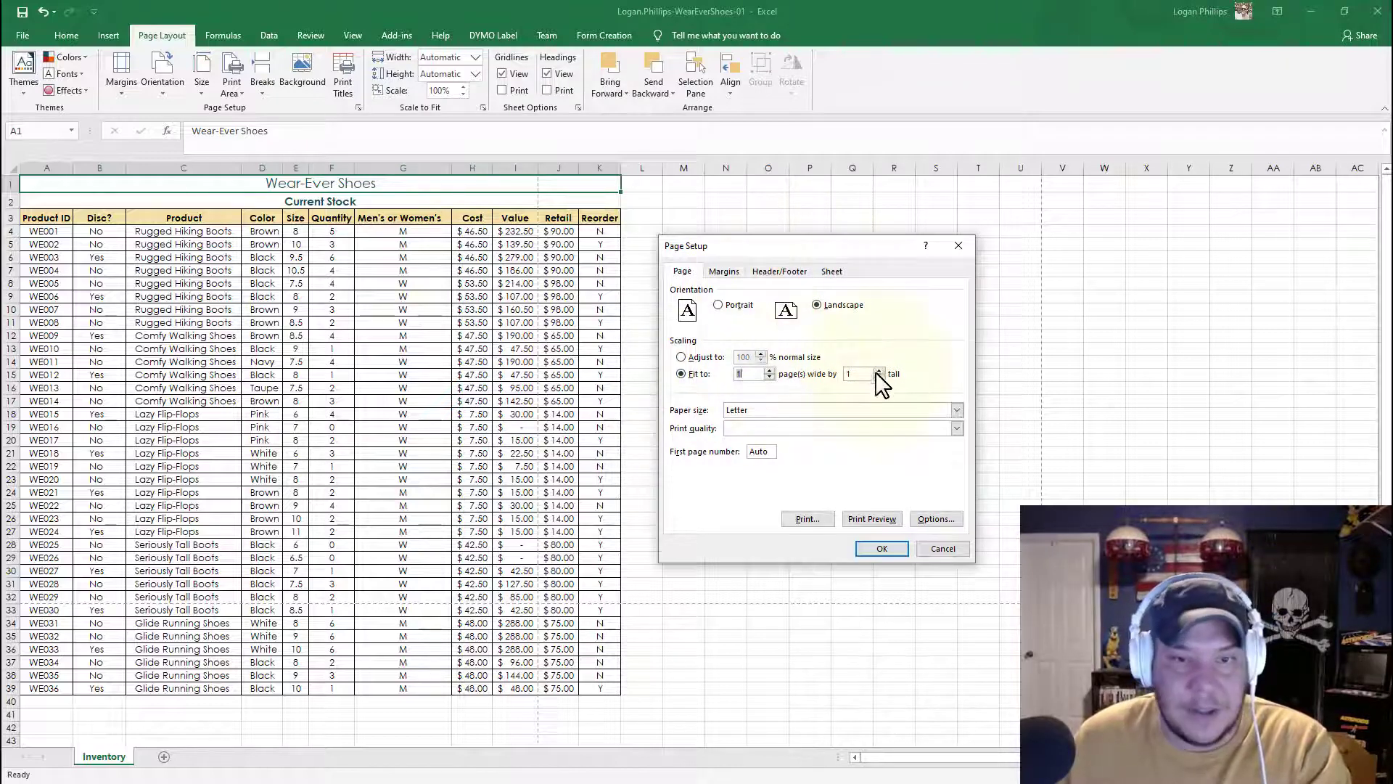
left_click(885, 547)
Step: Preview the landscape printout and return to the worksheet
scroll(759, 376, "down", 3)
scroll(760, 376, "down", 3)
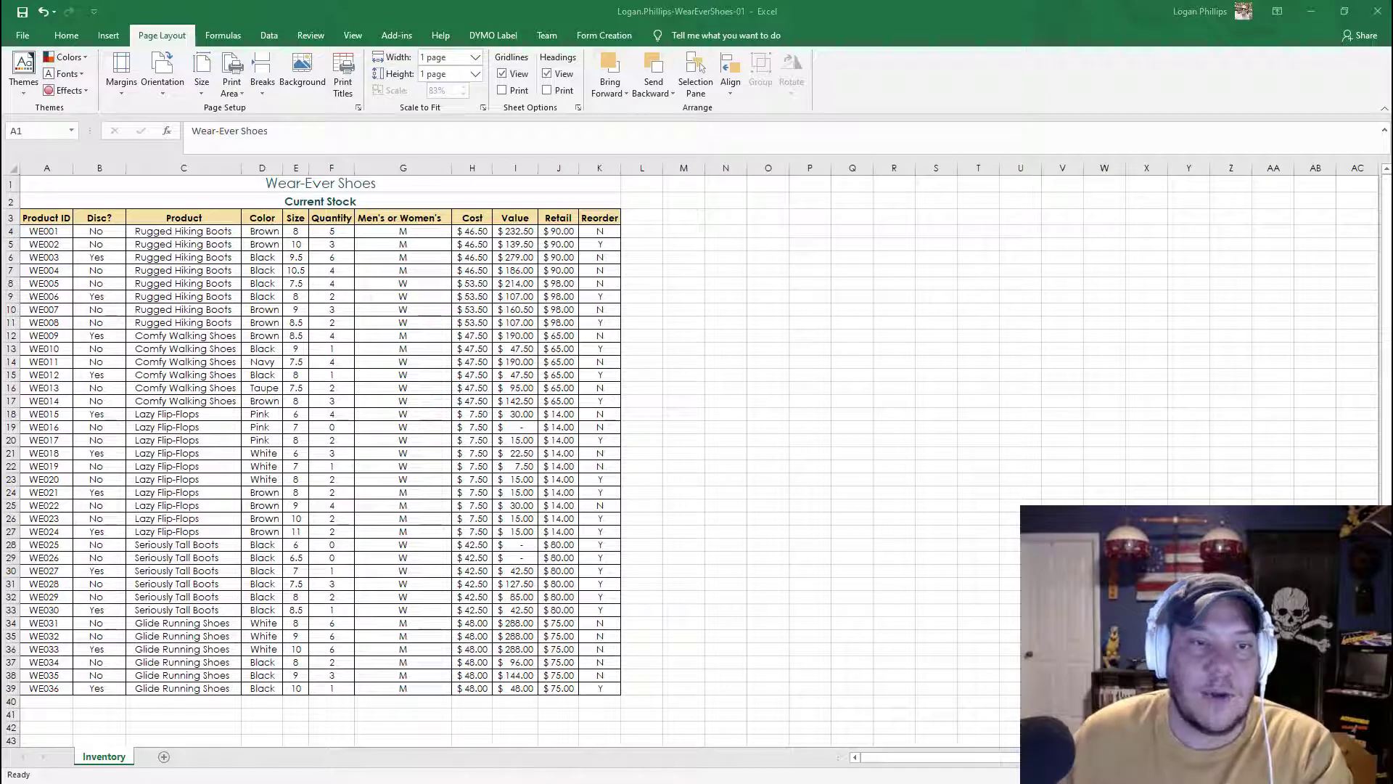
left_click(21, 37)
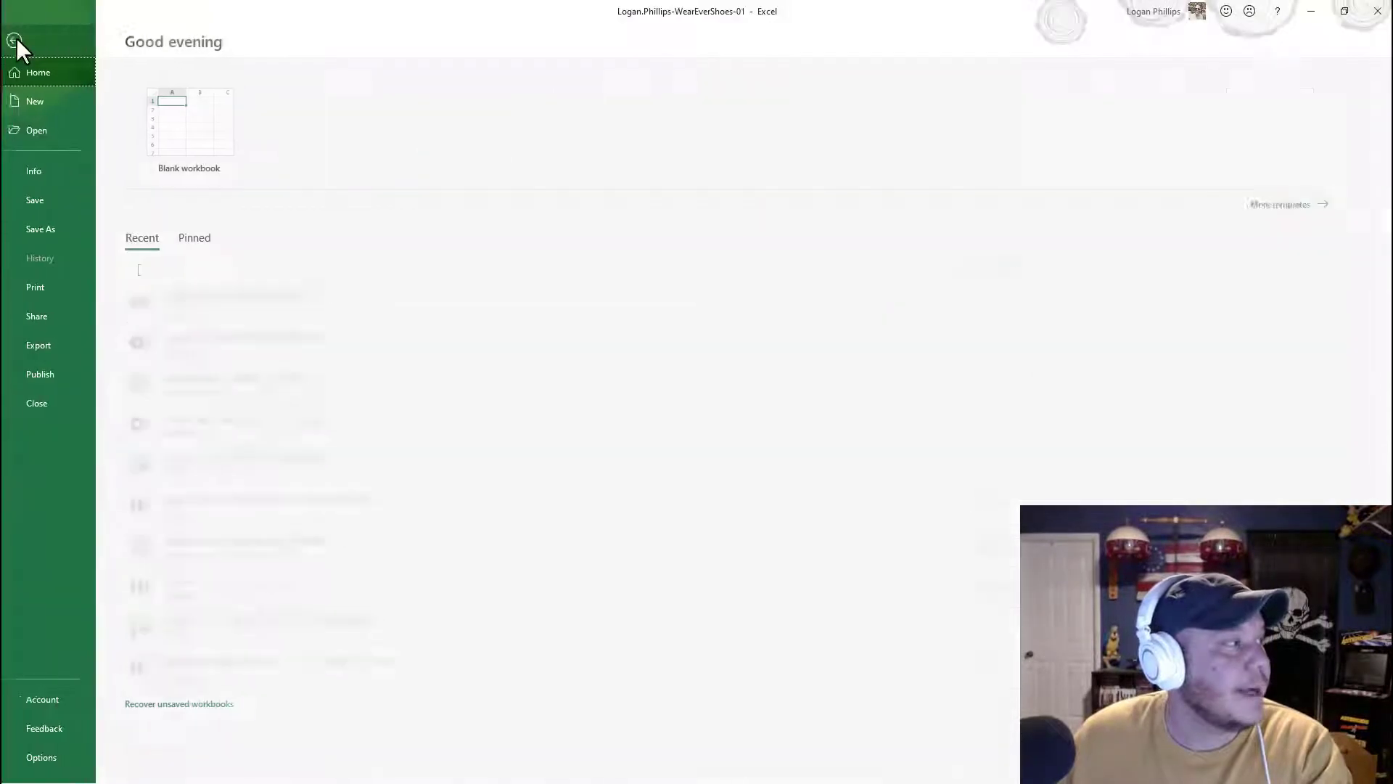
left_click(59, 292)
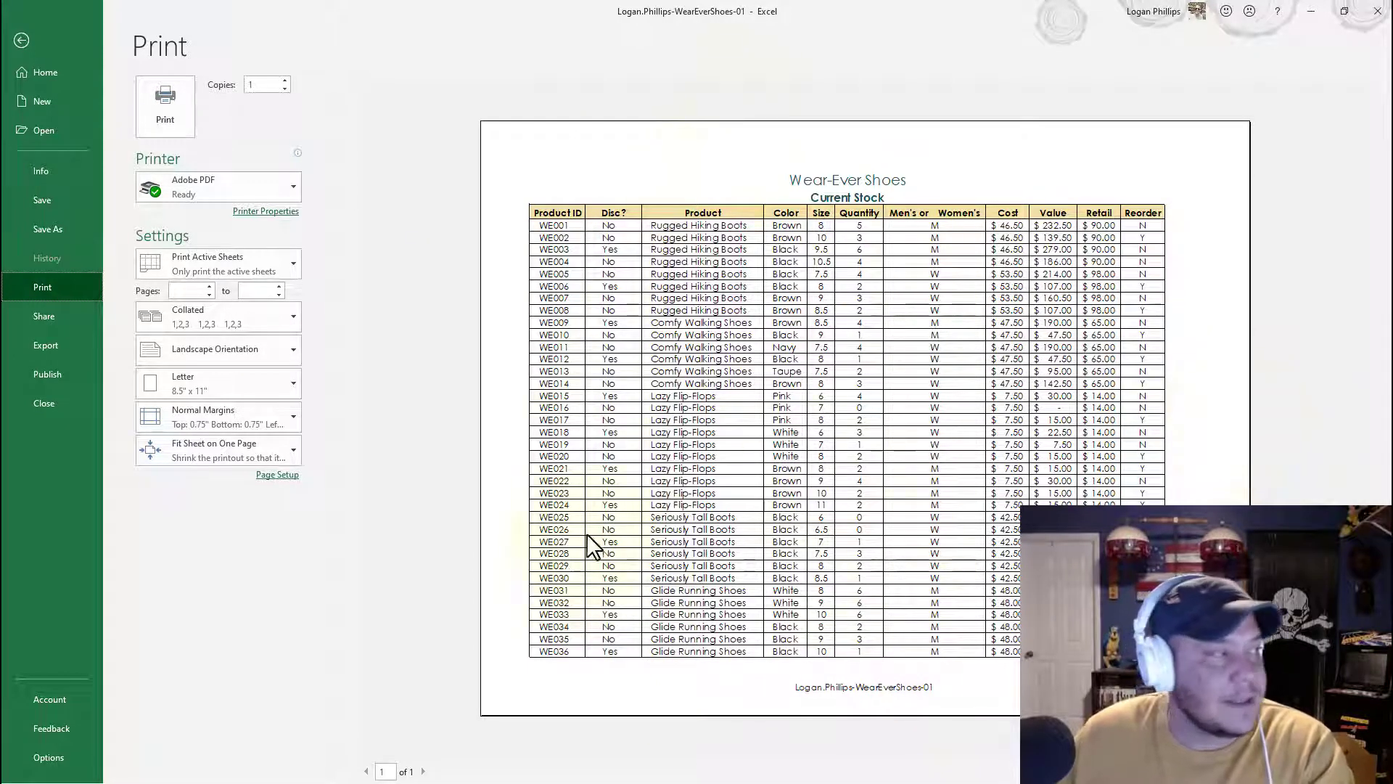
left_click(21, 40)
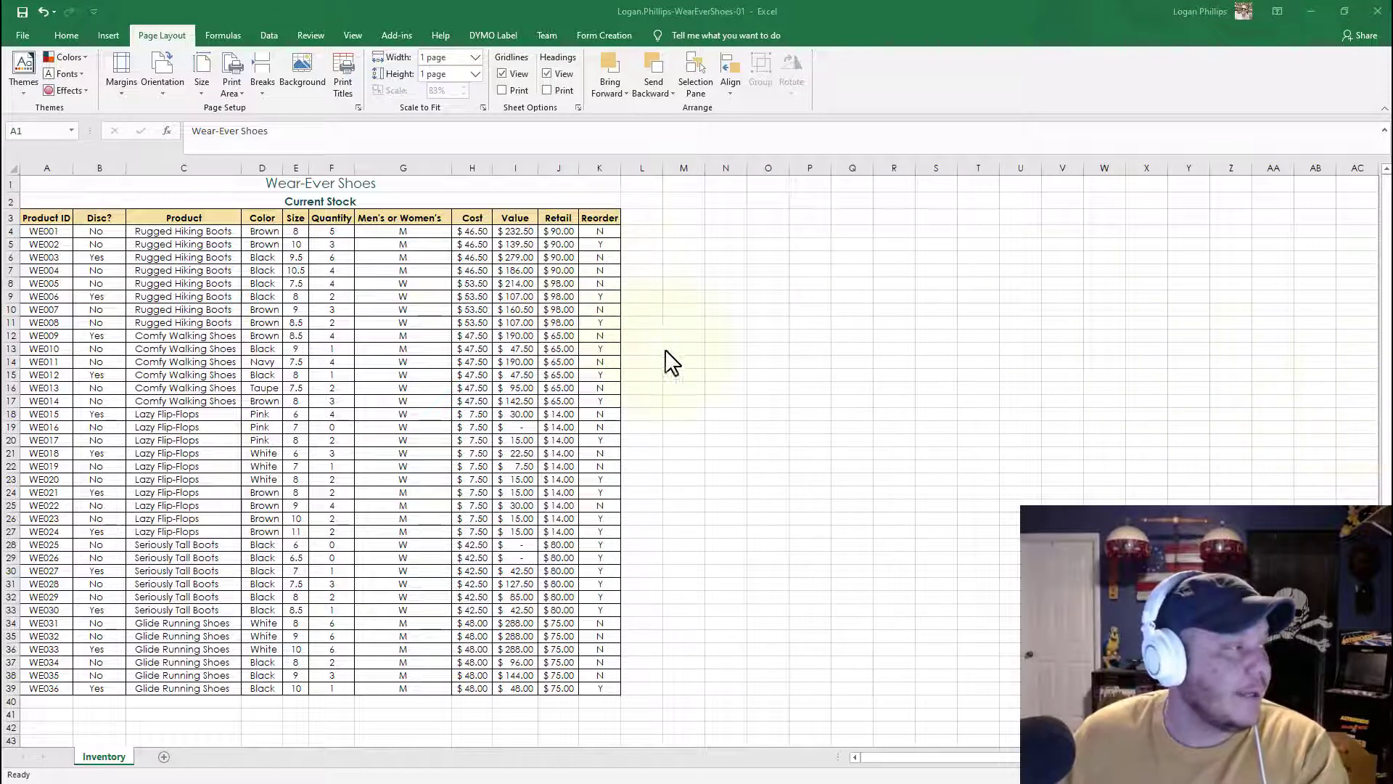
Step: Set the print area to cells A1:K11 and return to cell A1
left_click(29, 180)
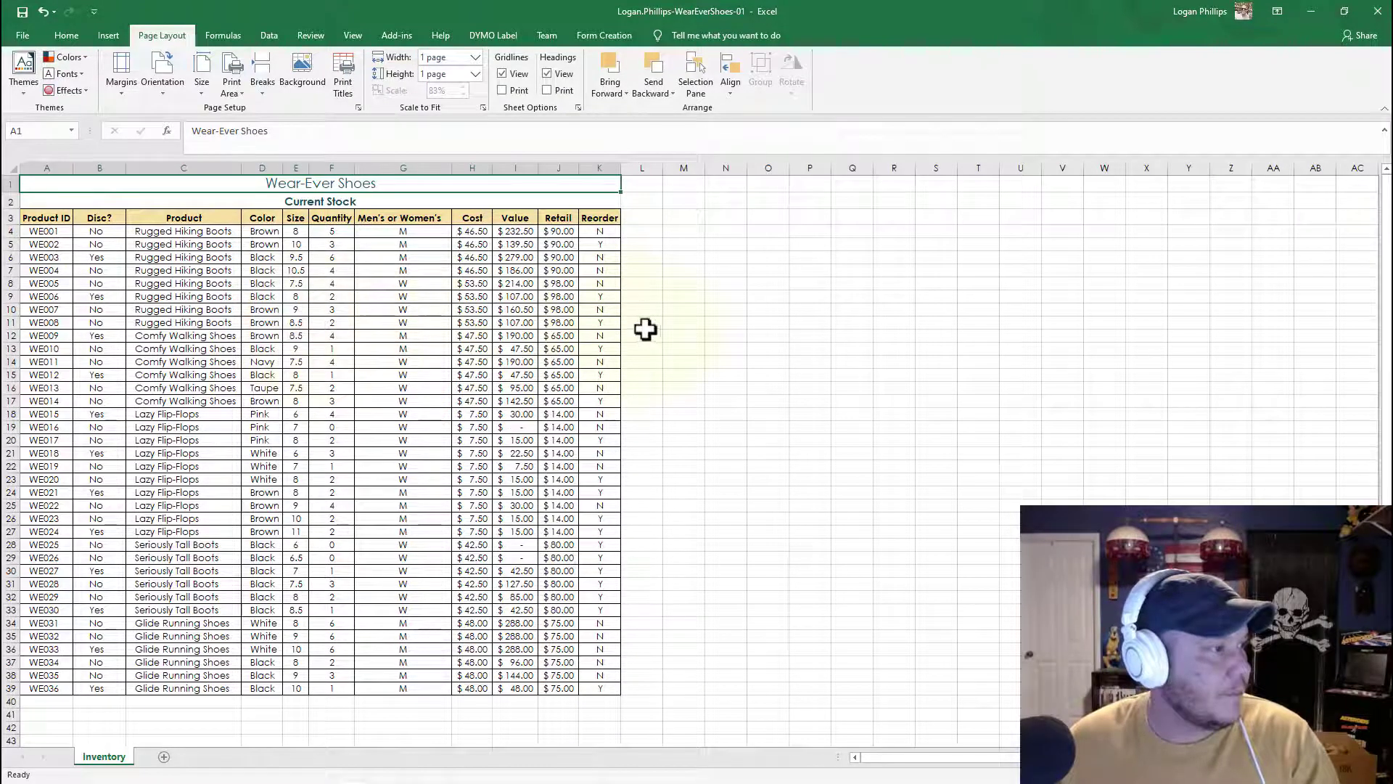
left_click(612, 320, "shift")
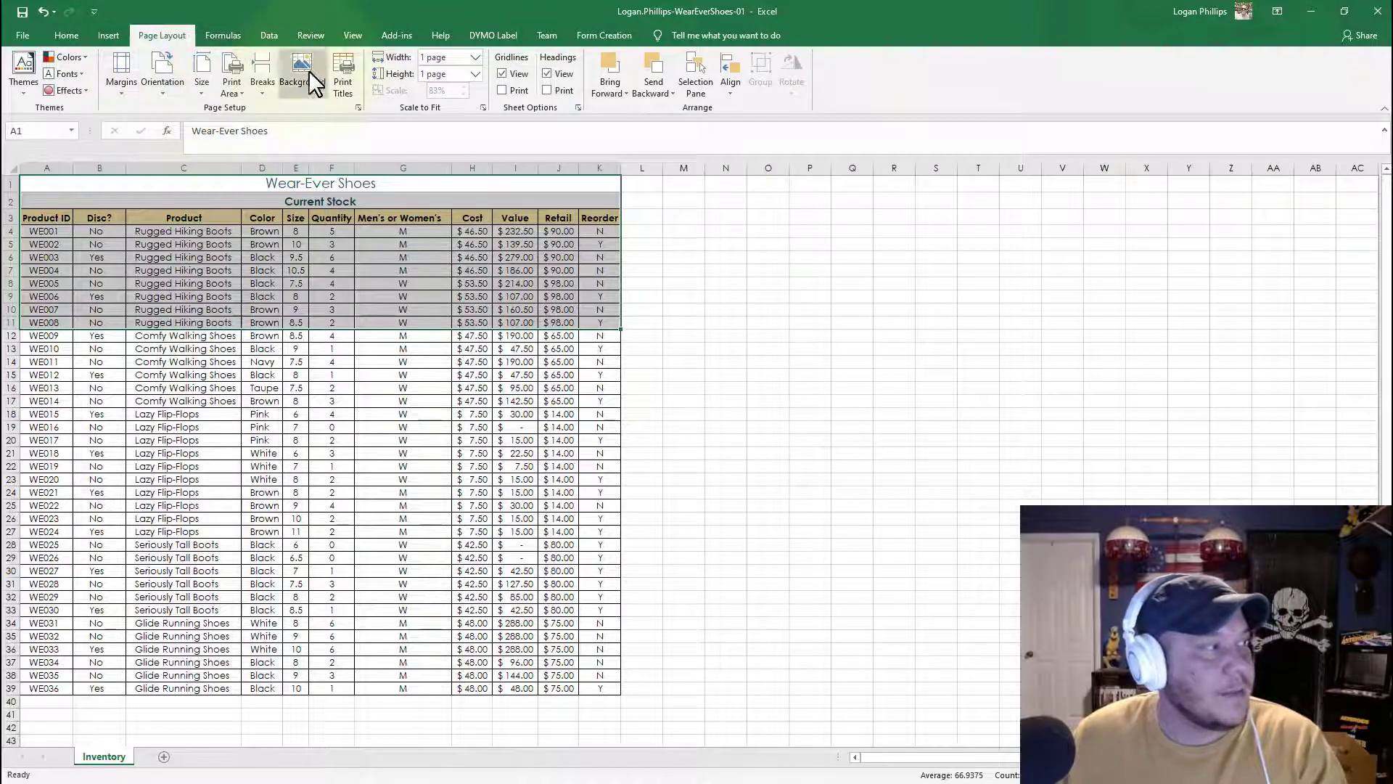
left_click(232, 90)
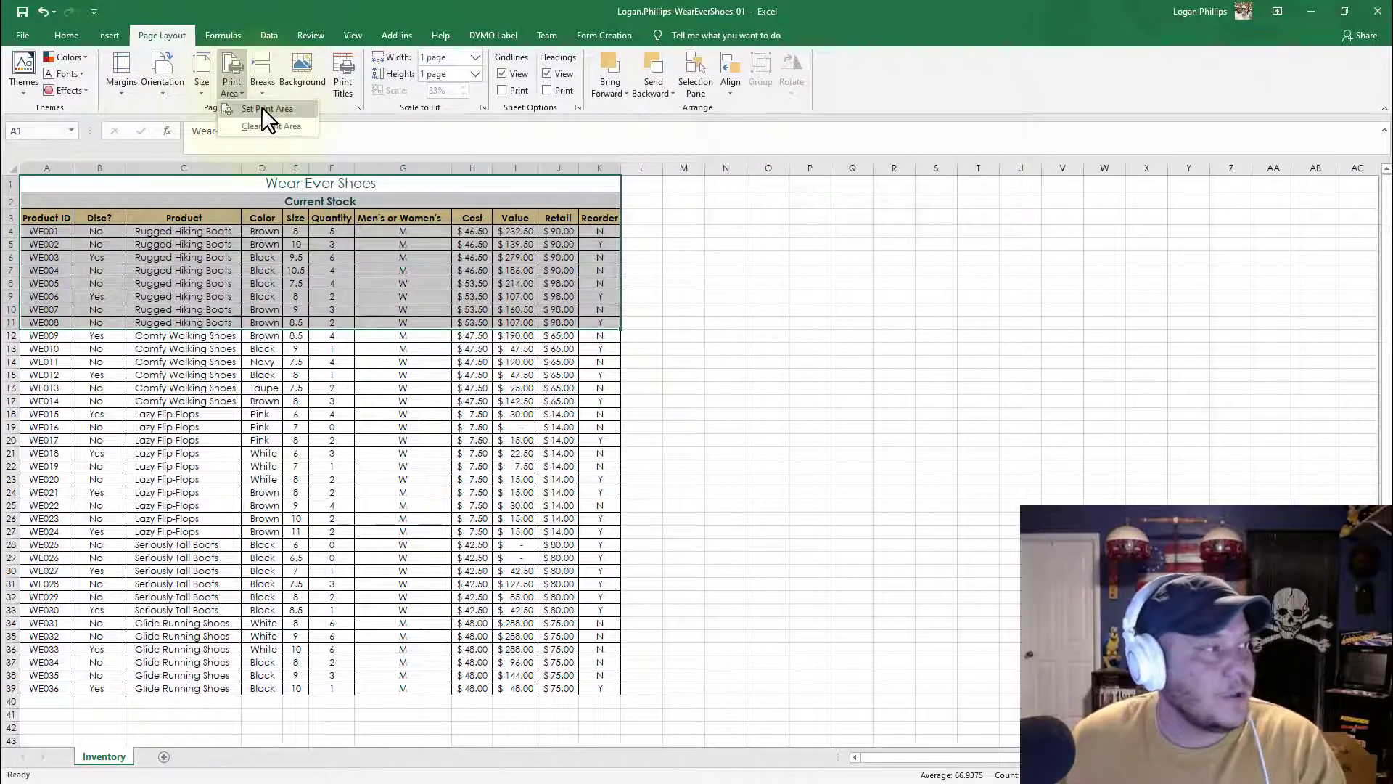
left_click(261, 108)
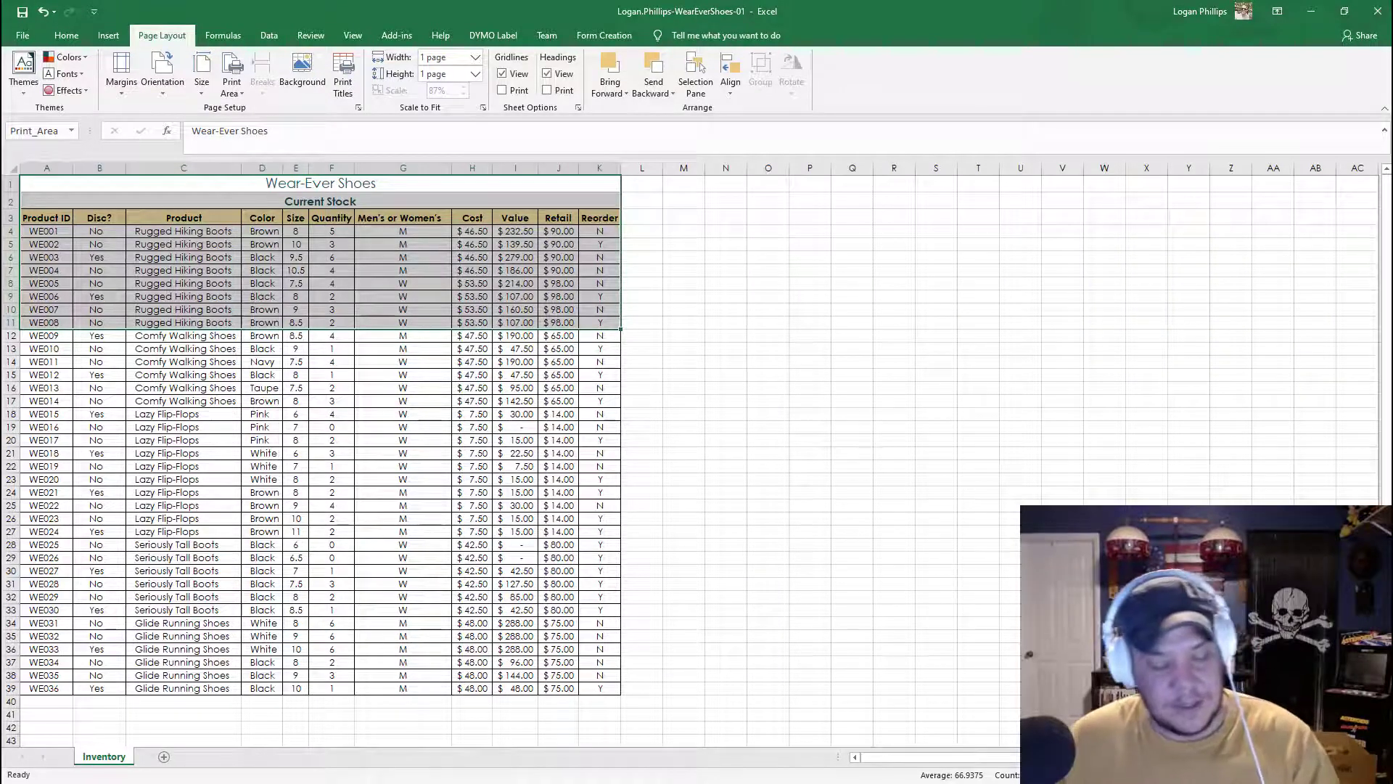
key("ctrl+Home")
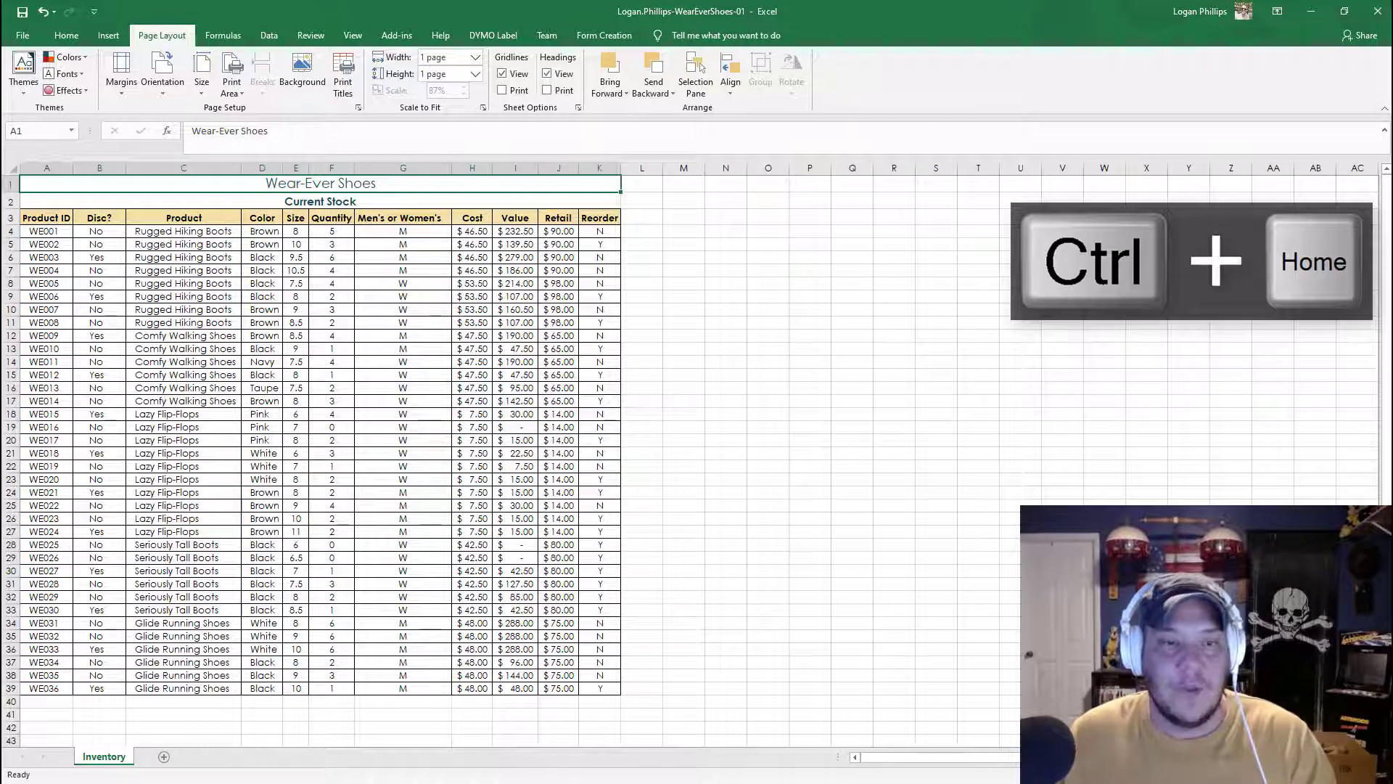
Step: Open the print preview to check the new print area
left_click(22, 38)
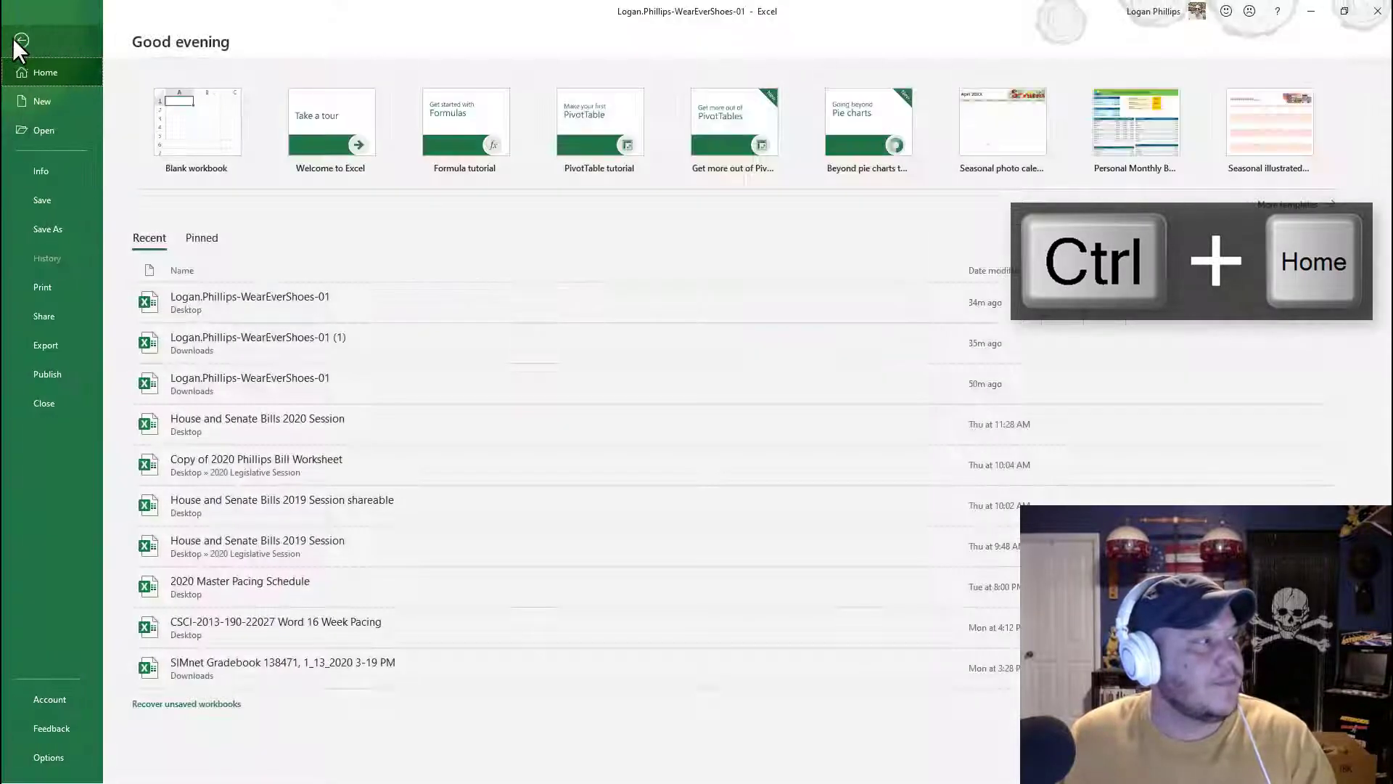
left_click(45, 289)
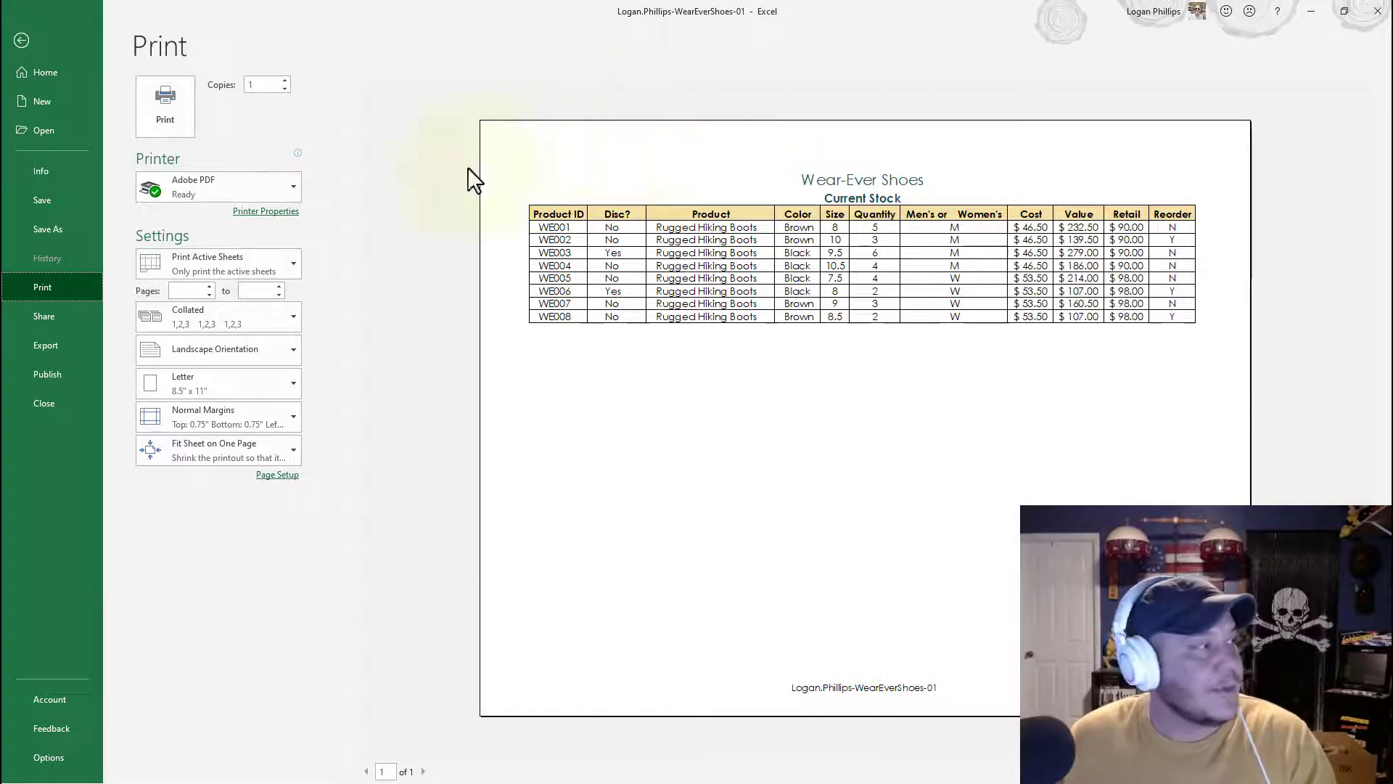
Step: Return from the print preview to the worksheet and save the workbook
left_click(21, 41)
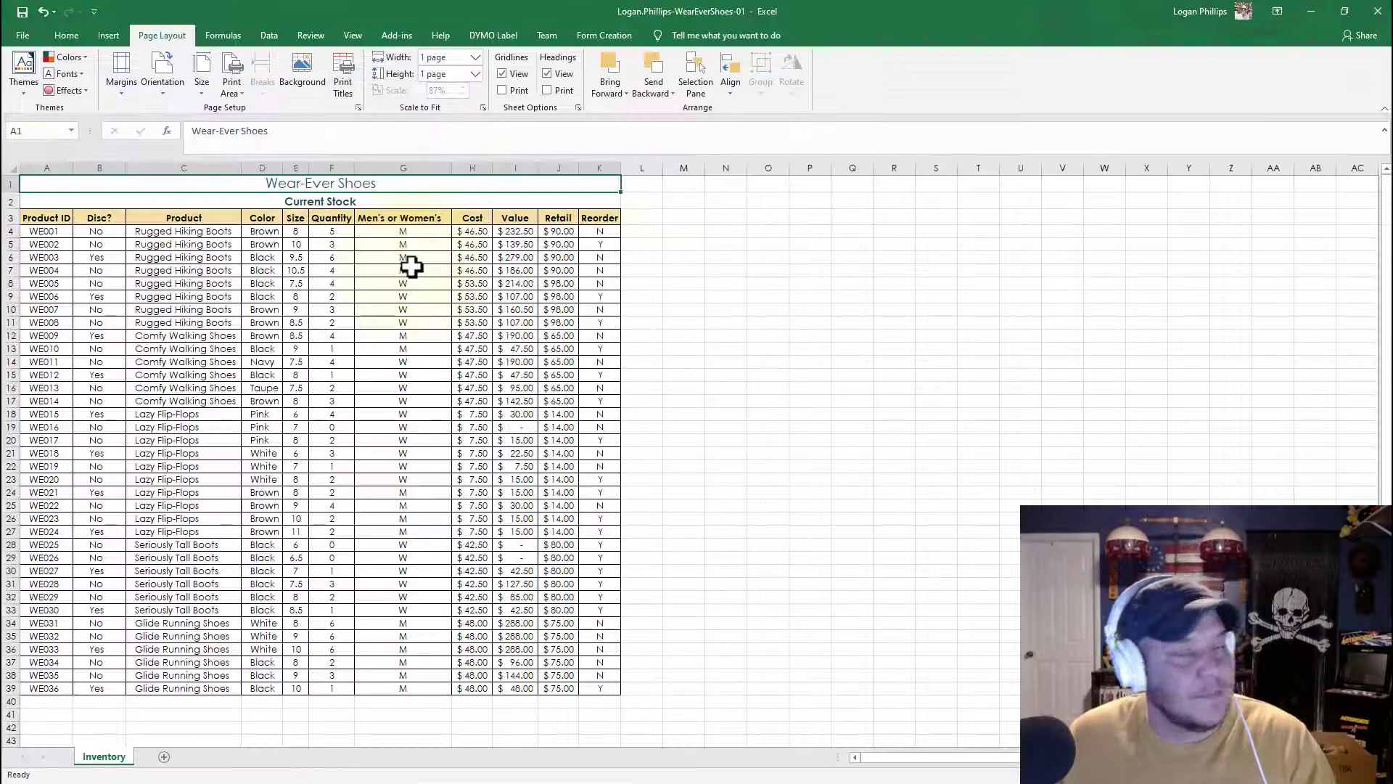
left_click(1104, 557)
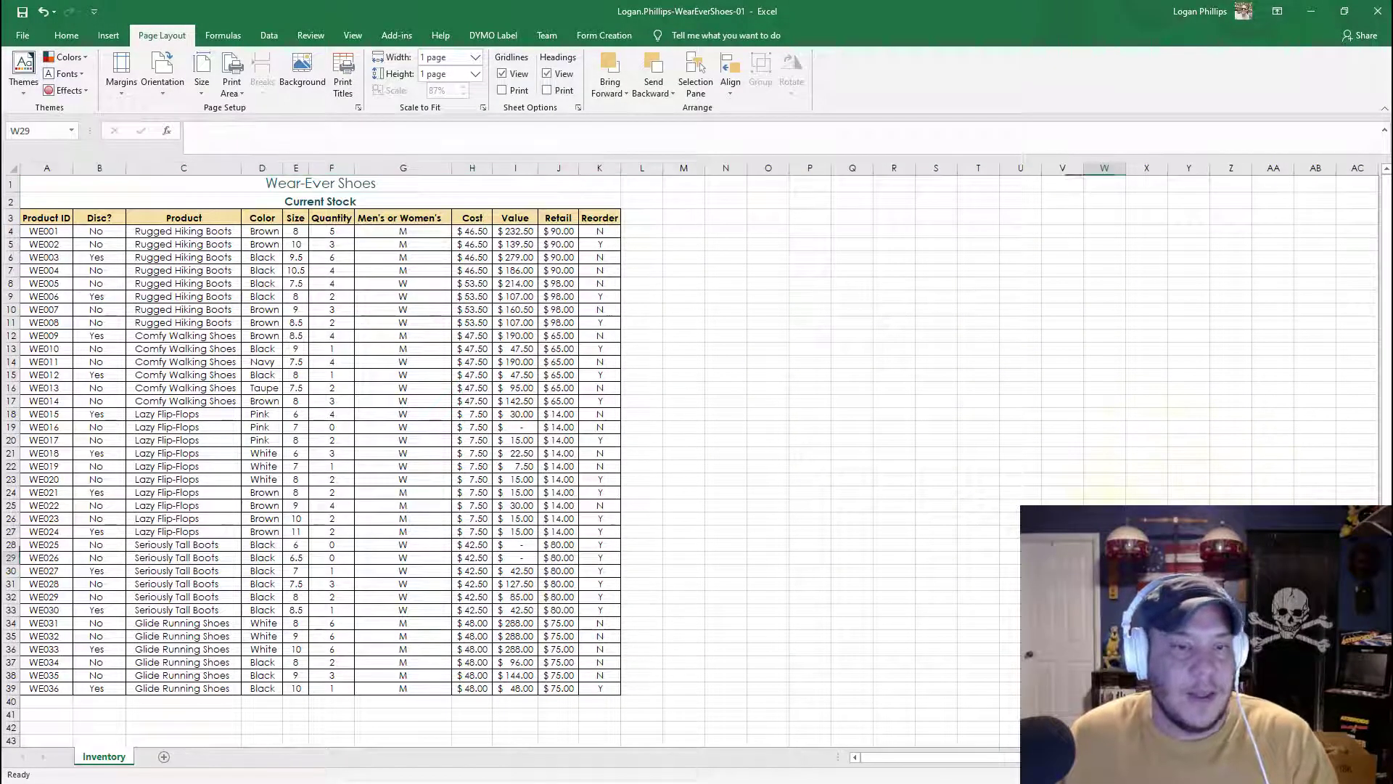
left_click(851, 348)
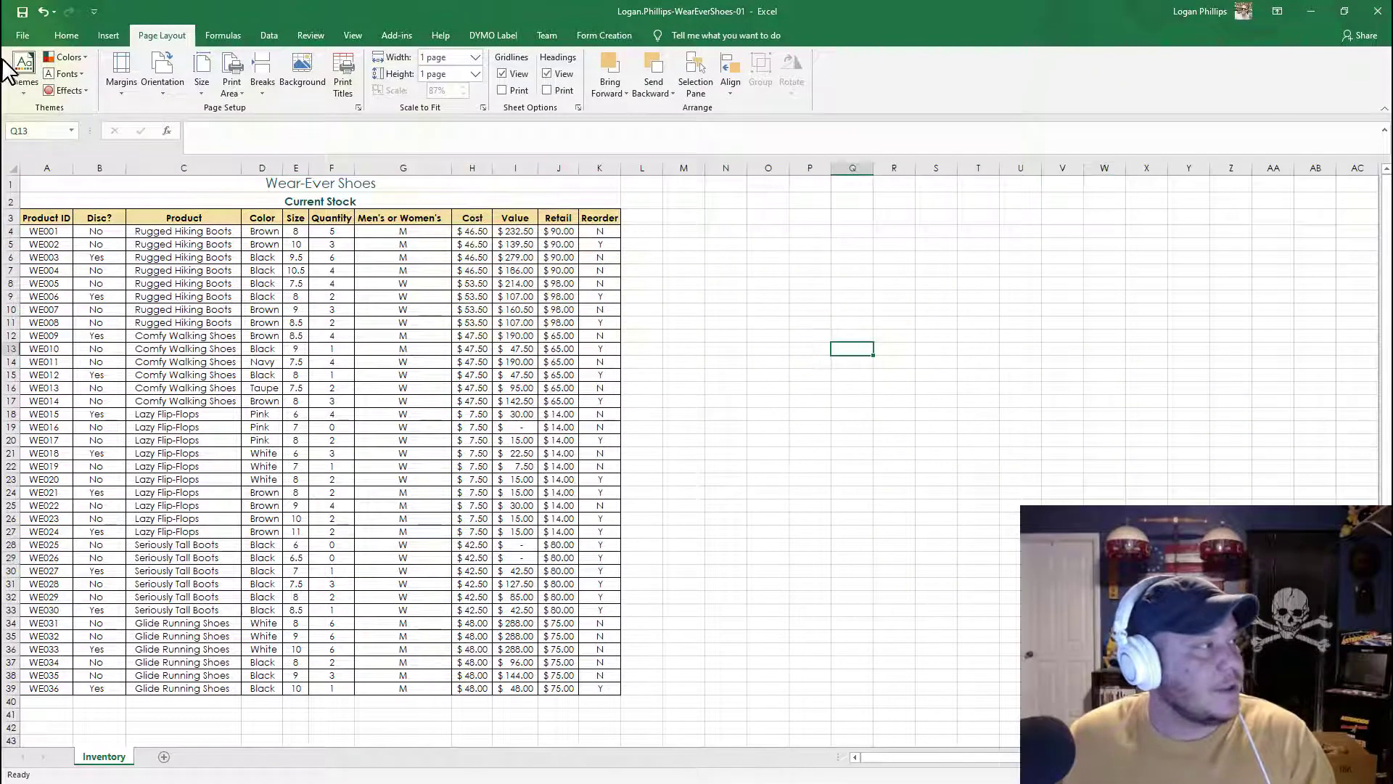
left_click(21, 41)
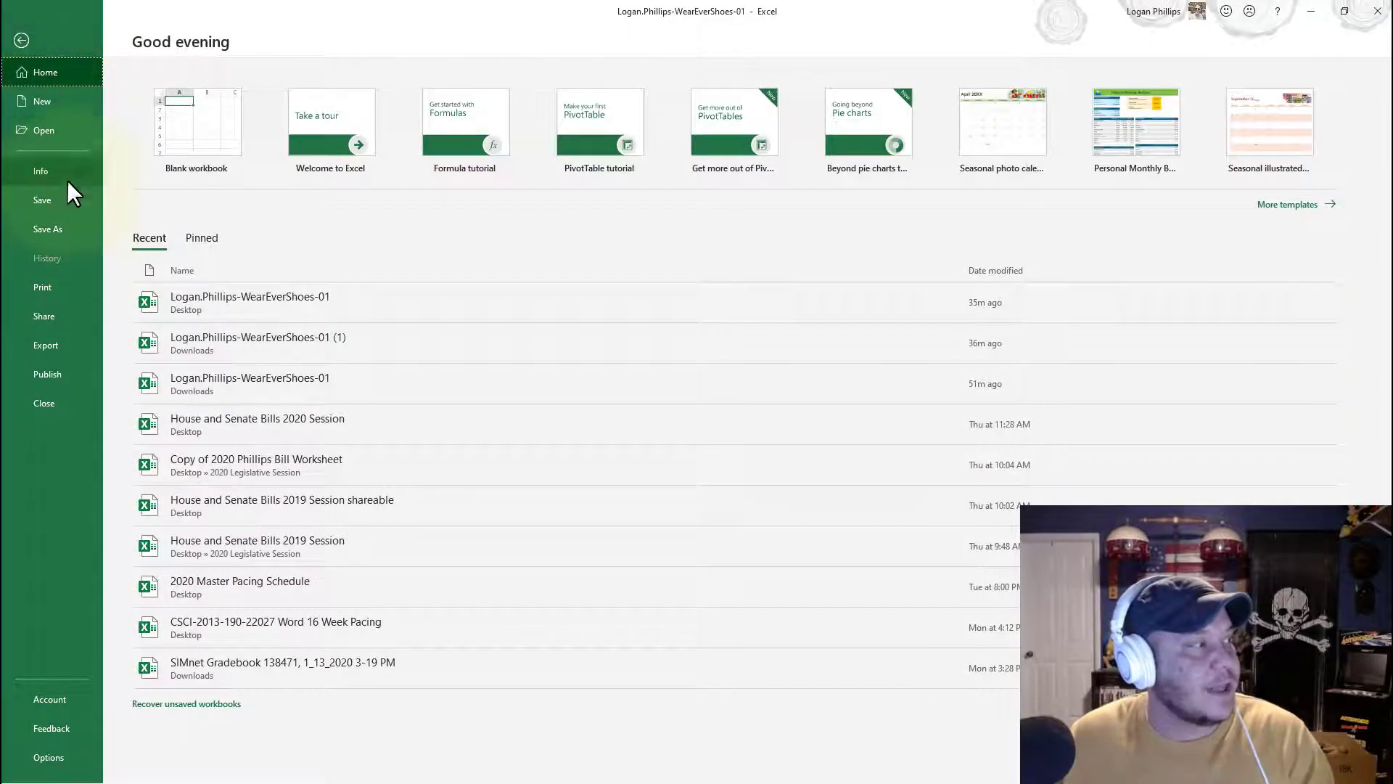
key("Escape")
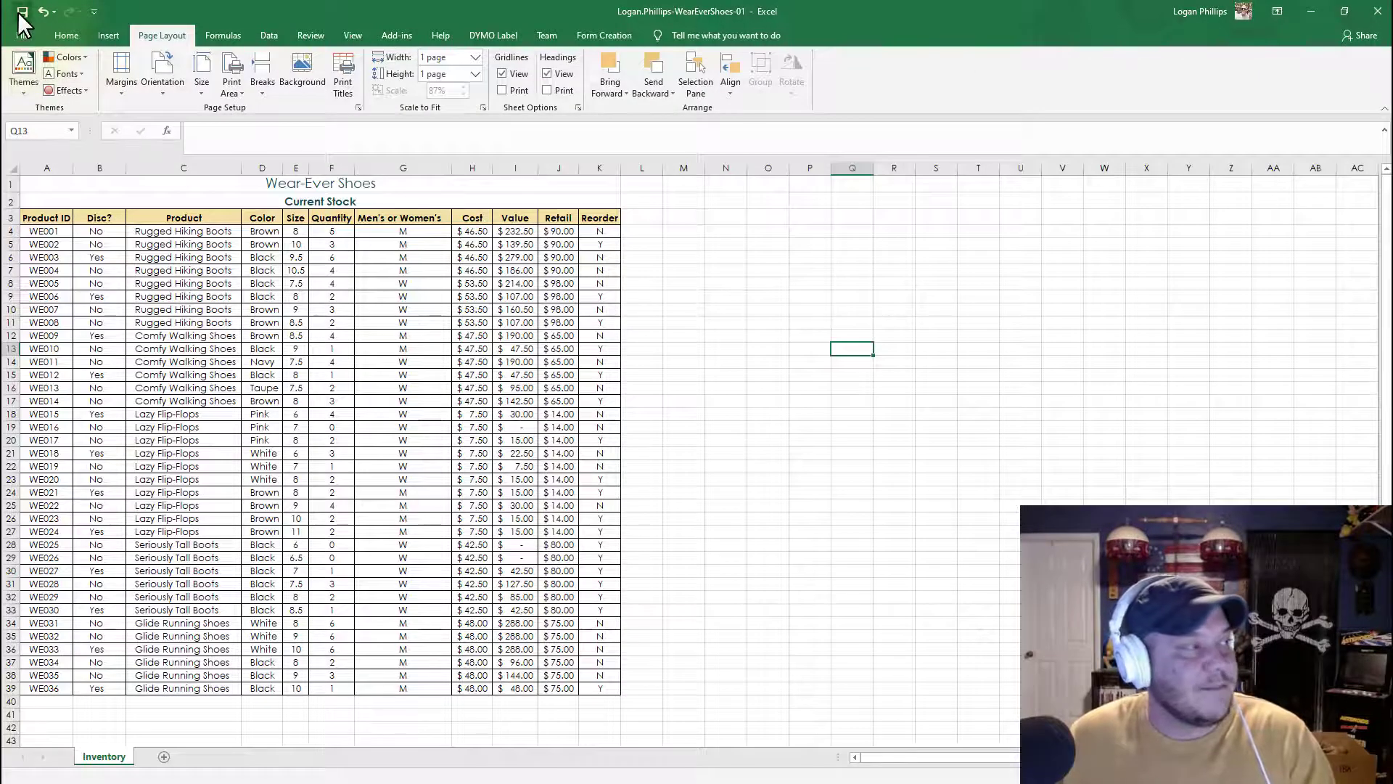
left_click(22, 11)
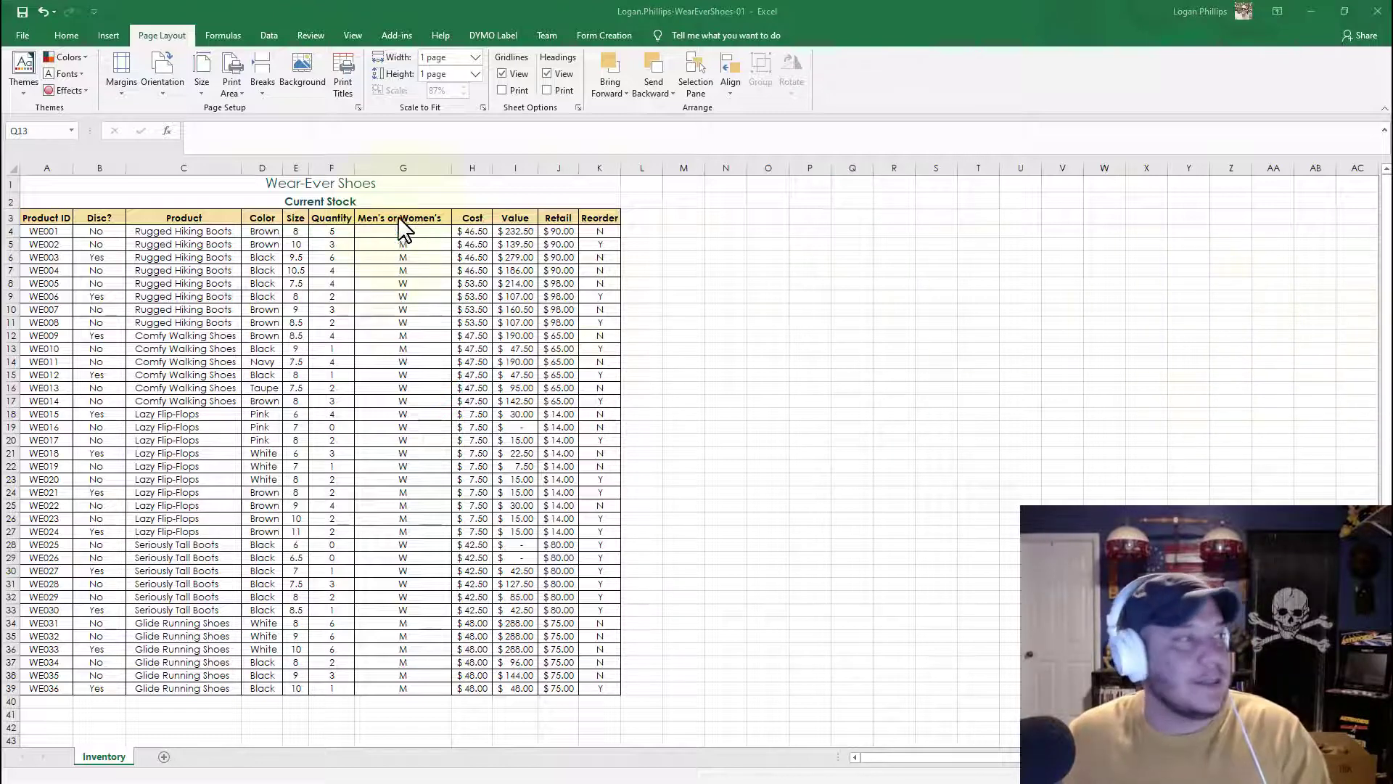
Step: Open the print preview again to check the print area, then return to the worksheet
left_click(24, 34)
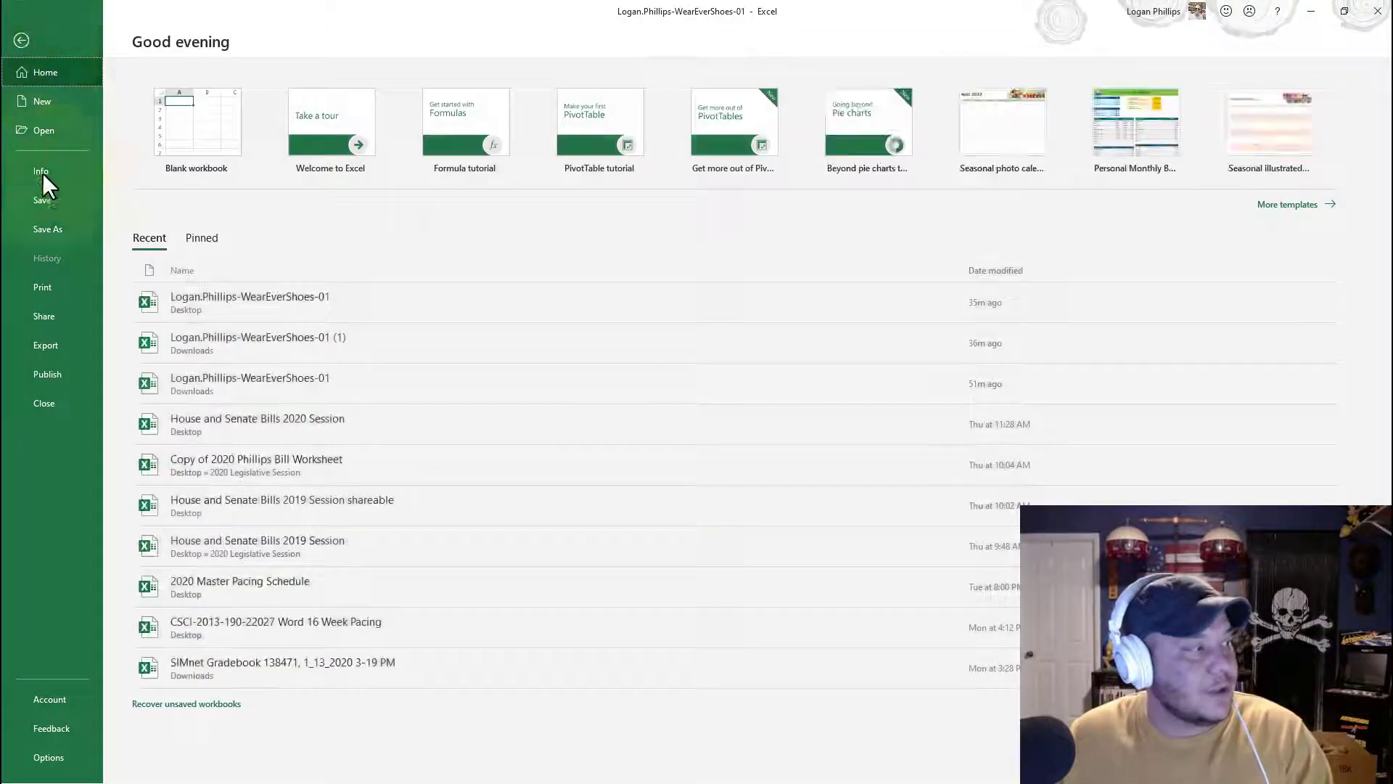
left_click(50, 285)
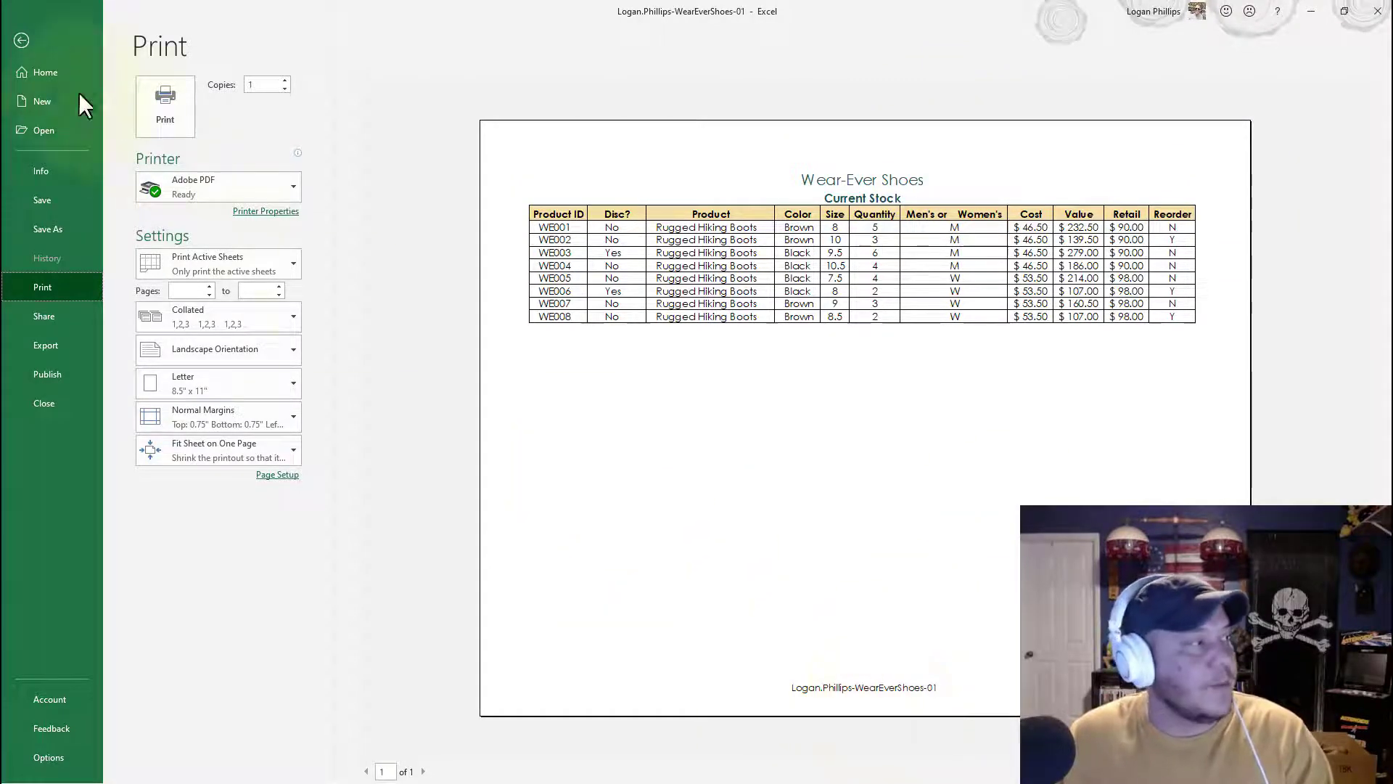
left_click(21, 41)
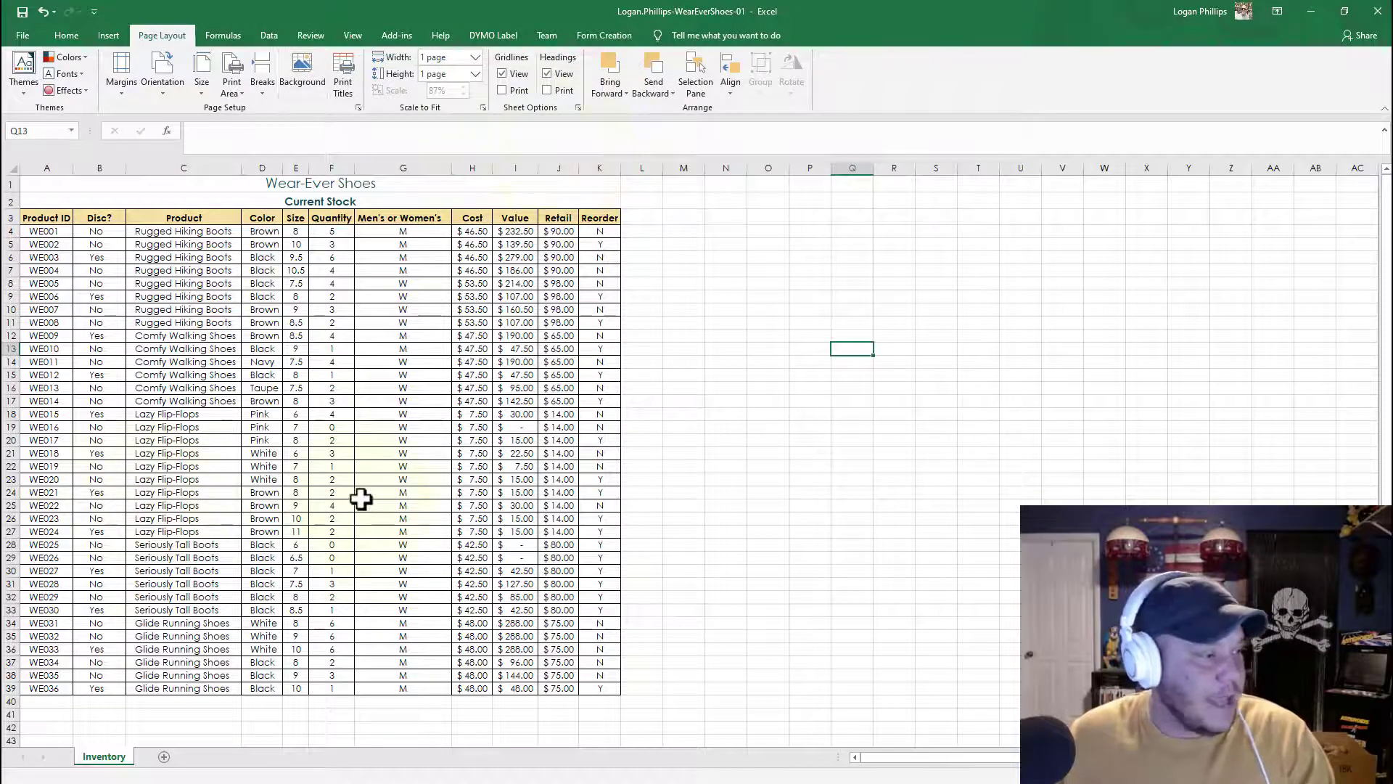
Step: Save the workbook once more and close Excel
left_click(48, 252)
left_click(93, 232)
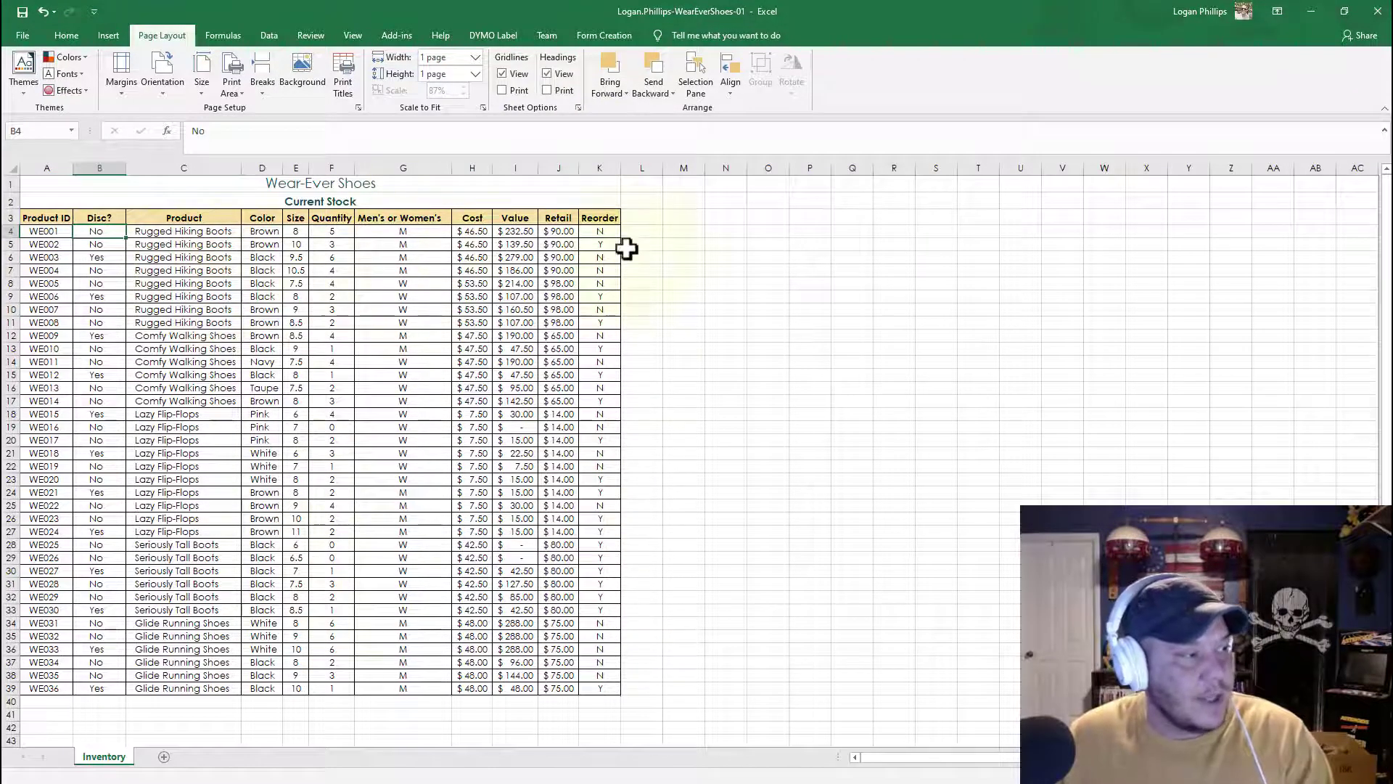
left_click(576, 299)
left_click(843, 503)
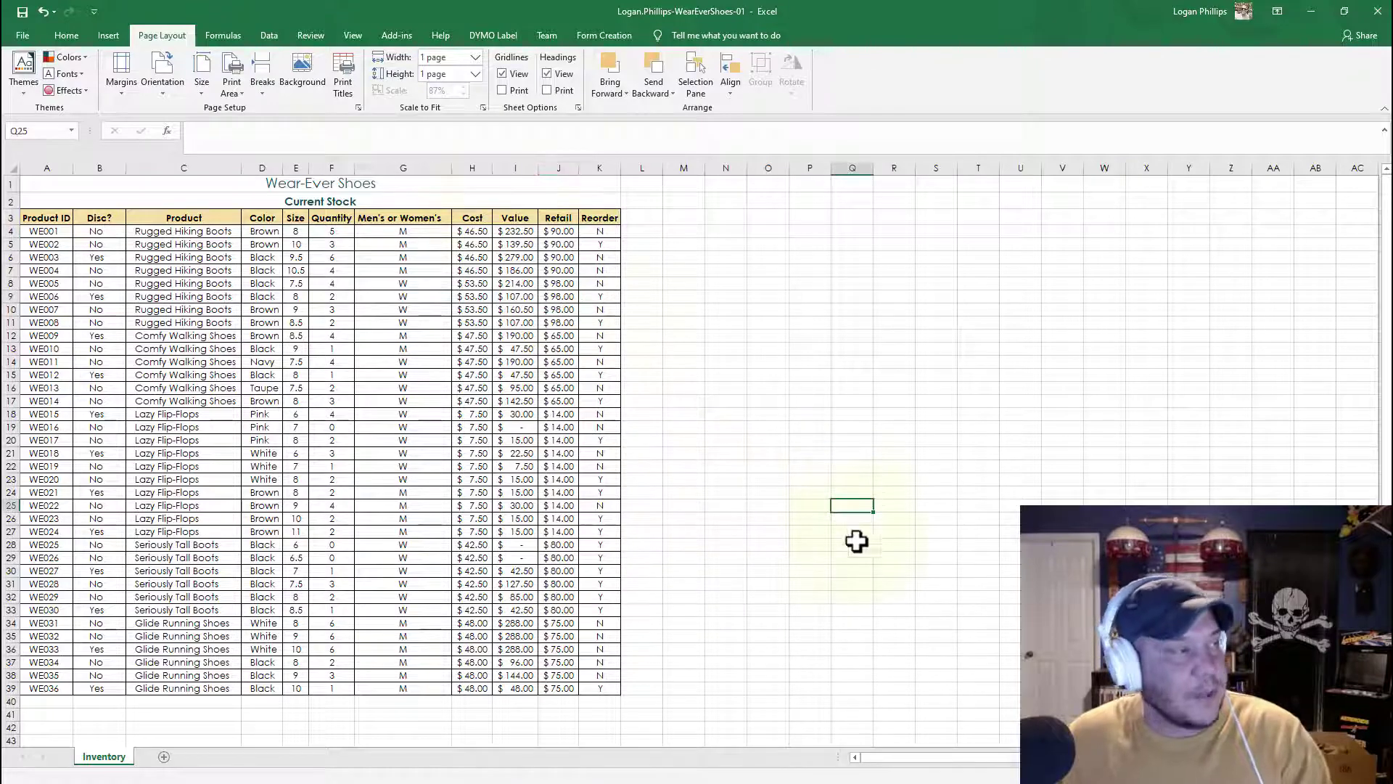
left_click(18, 10)
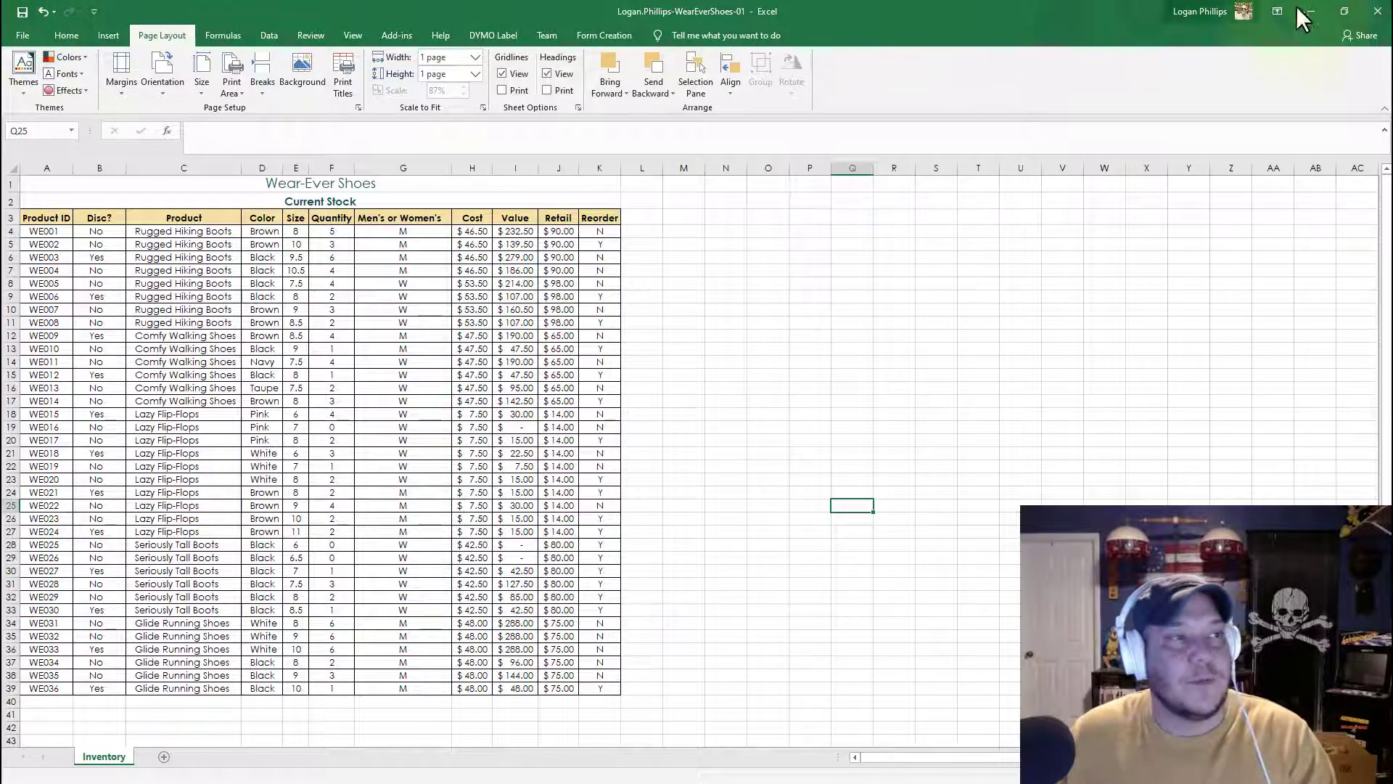
left_click(1378, 11)
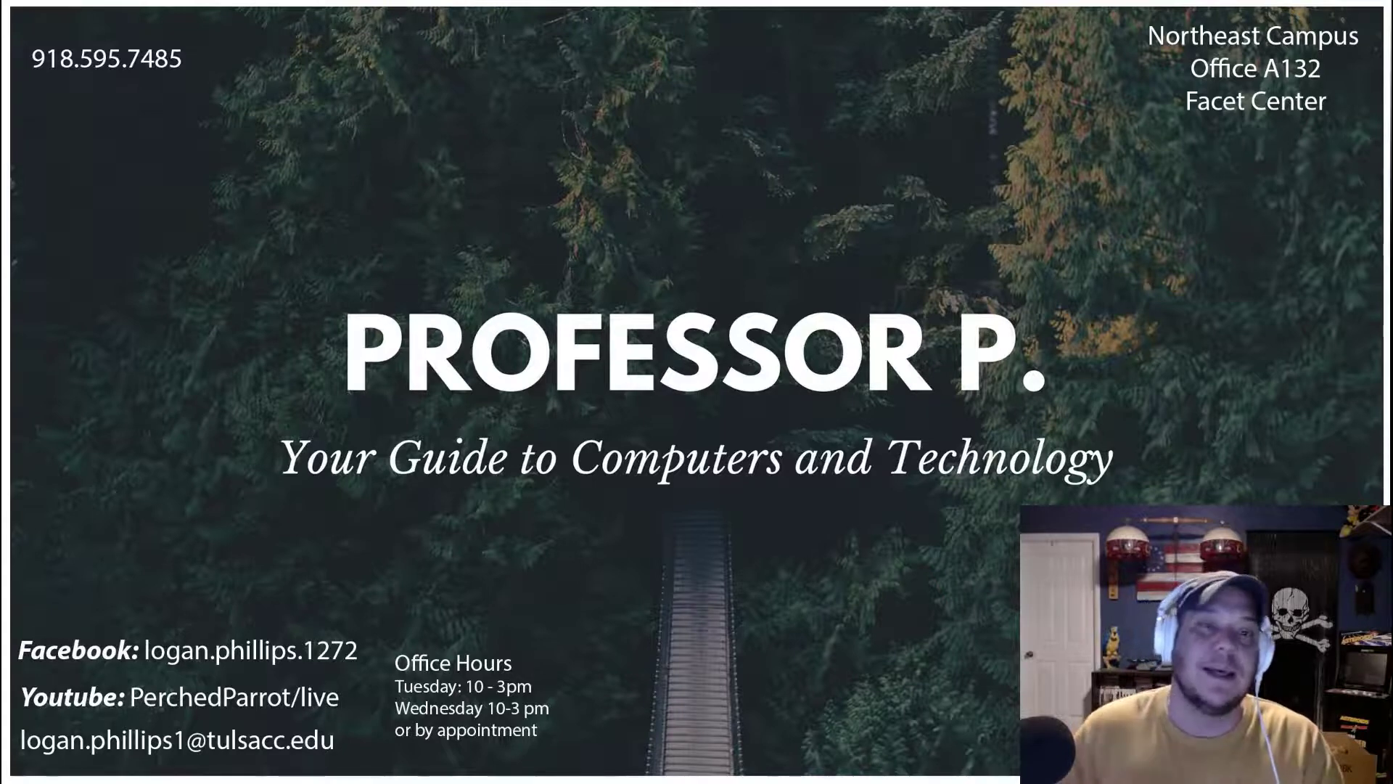
Step: Switch to the SIMnet assignment page, upload the completed WearEverShoes-01 workbook from the Desktop, and submit it for grading
left_click_drag(1392, 86, 556, 6)
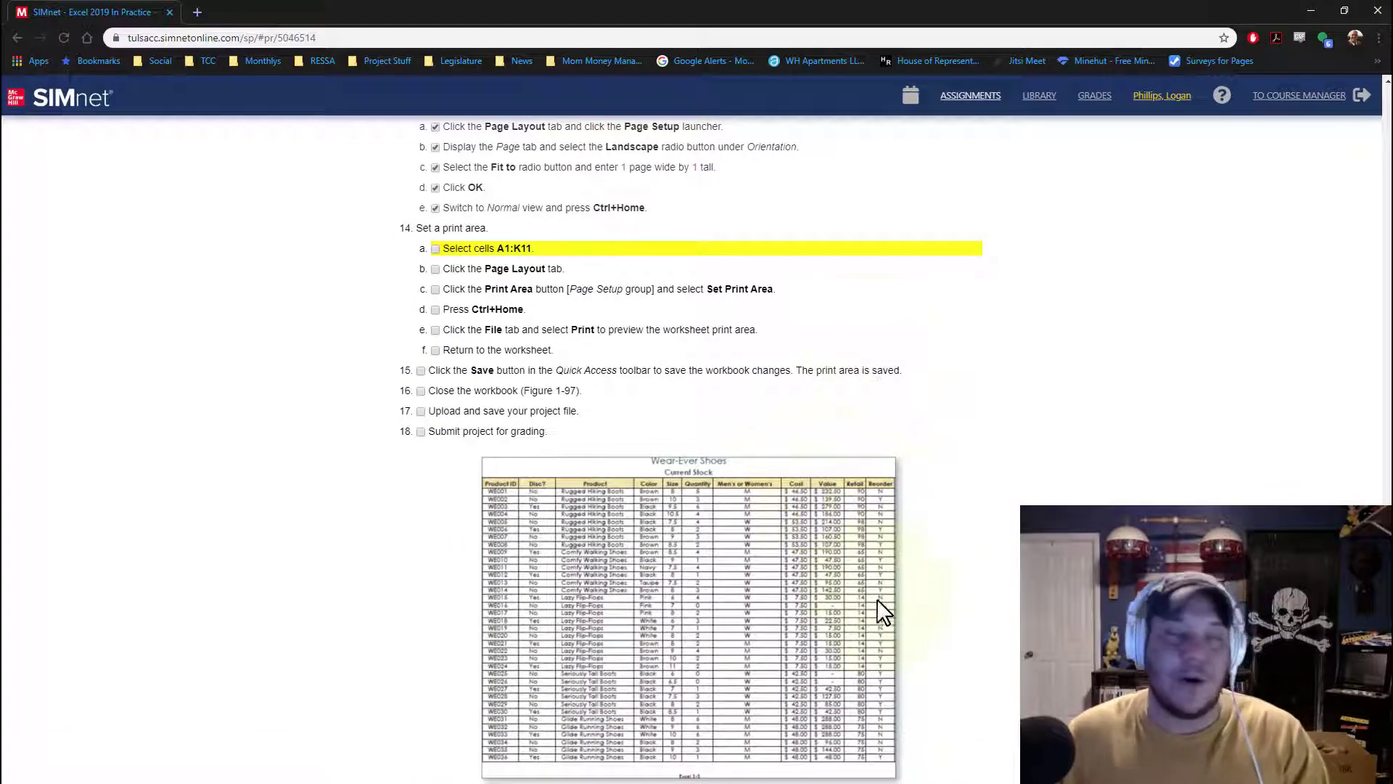
scroll(871, 591, "up", 15)
scroll(871, 570, "up", 10)
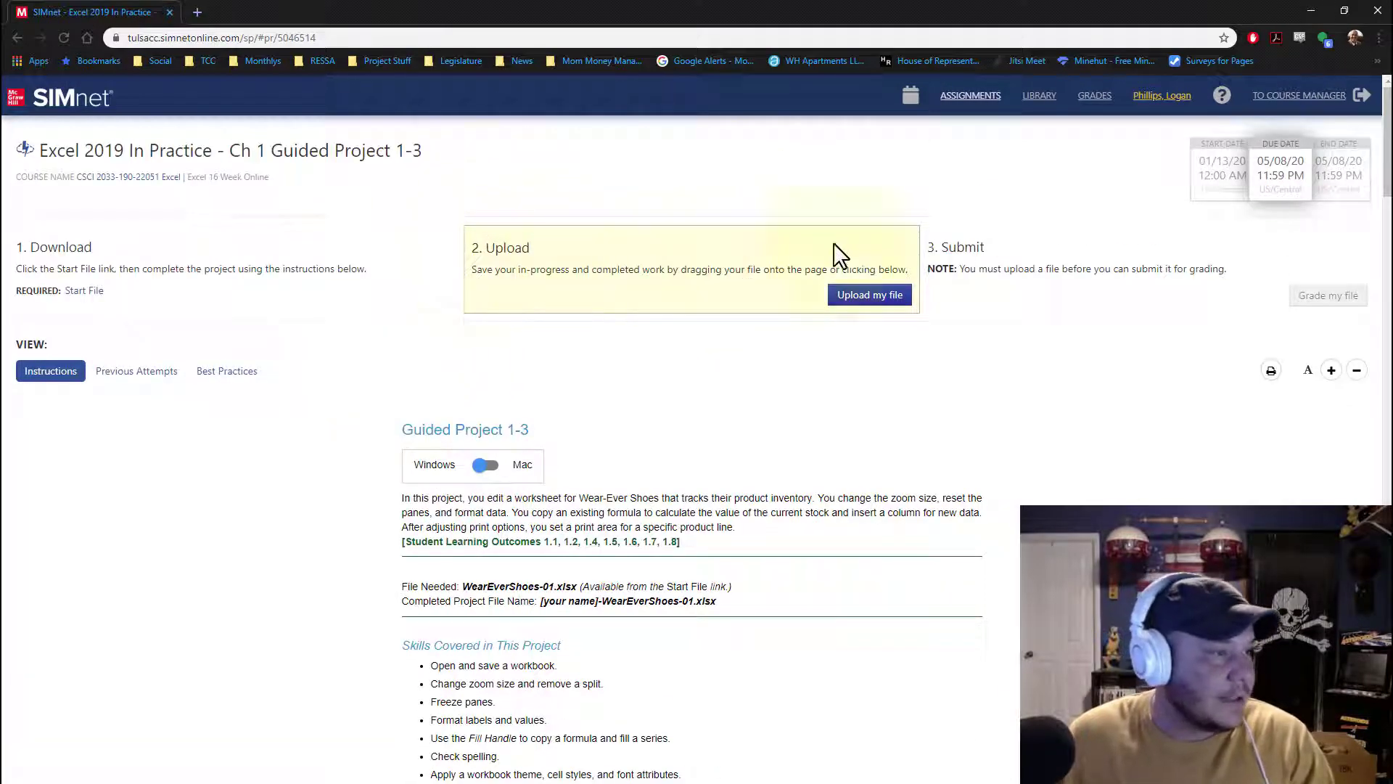
left_click(903, 295)
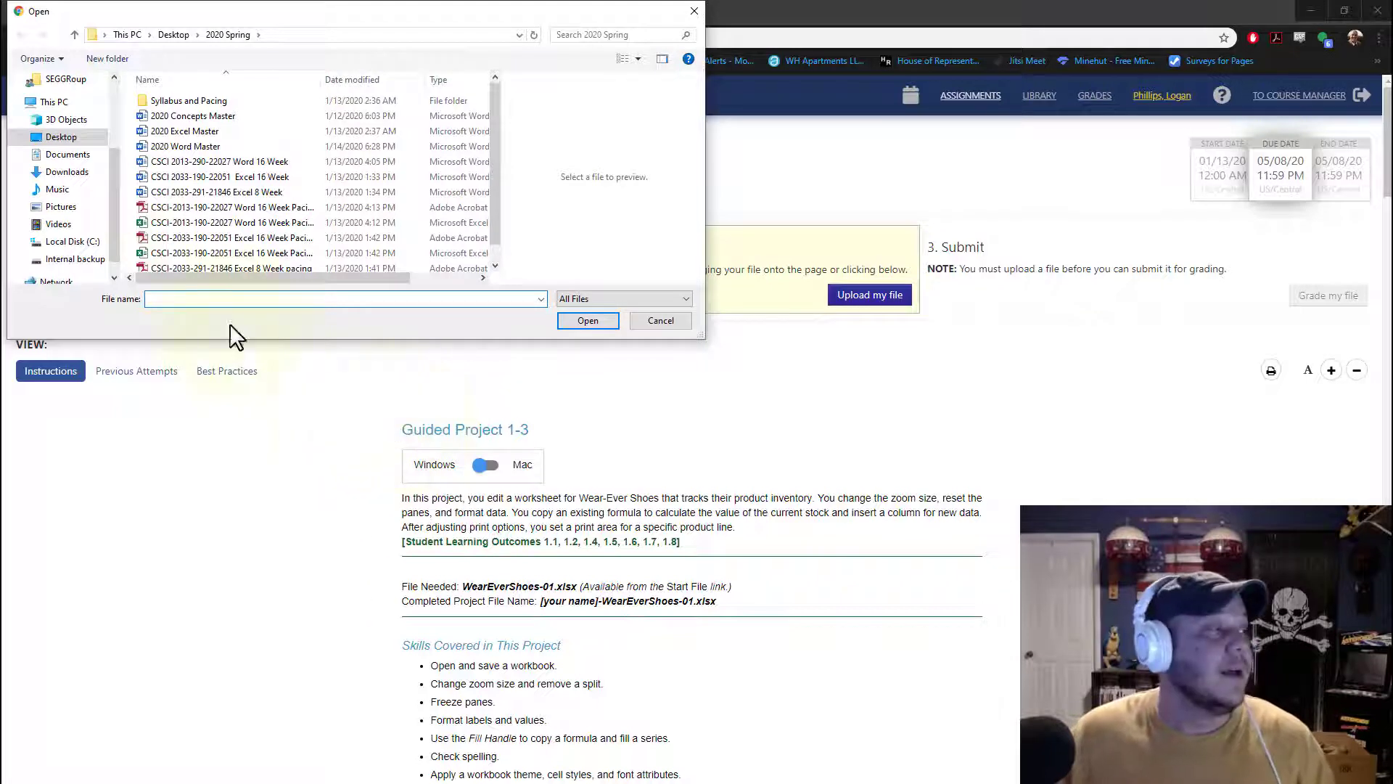
scroll(233, 264, "down", 1)
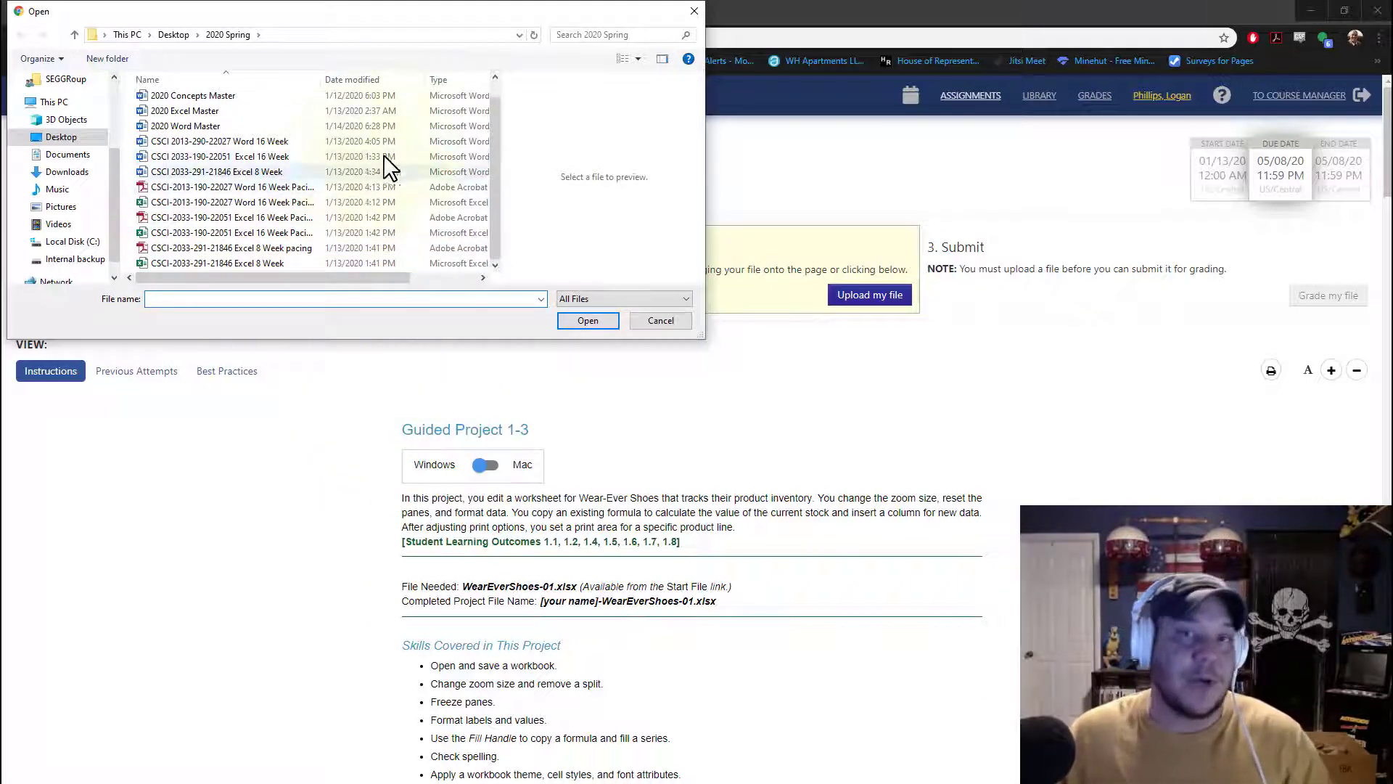
left_click(61, 137)
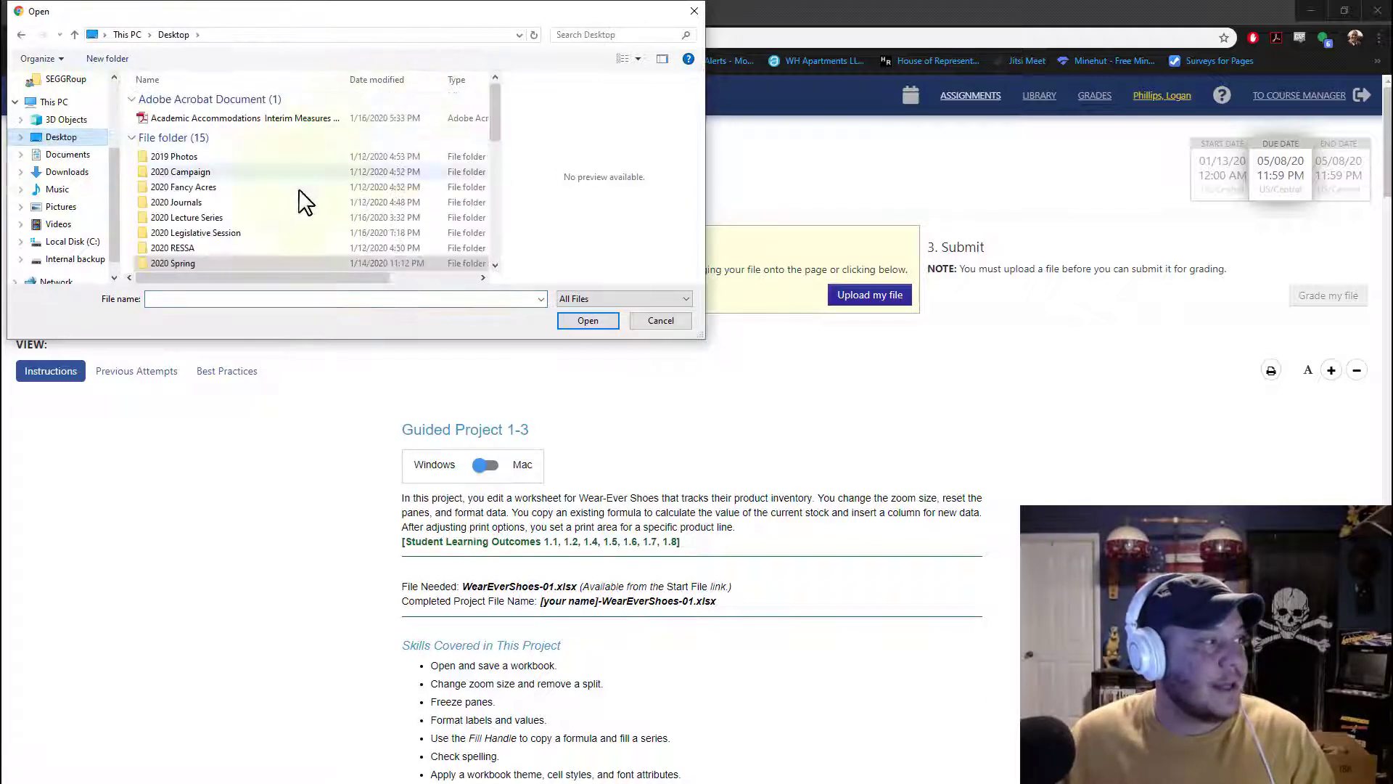
scroll(305, 186, "down", 3)
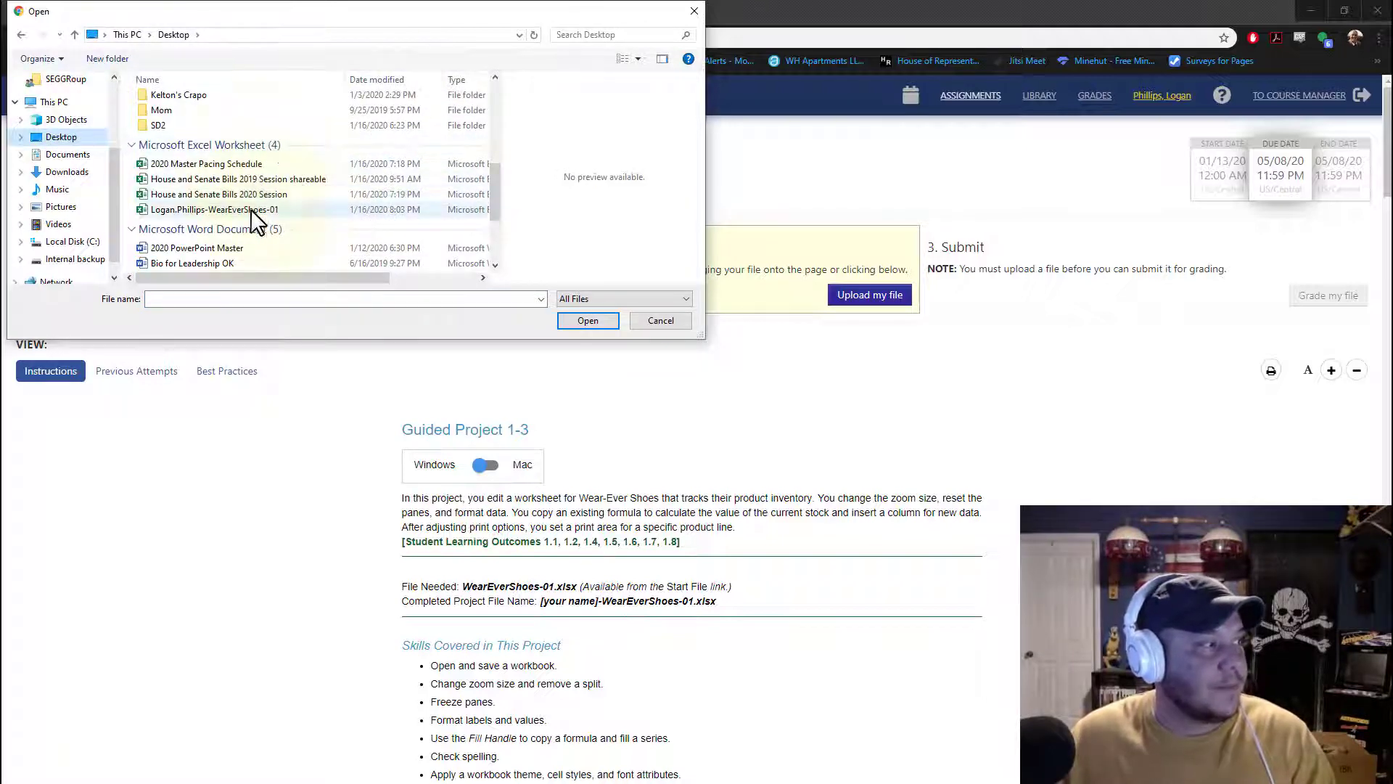
left_click(177, 210)
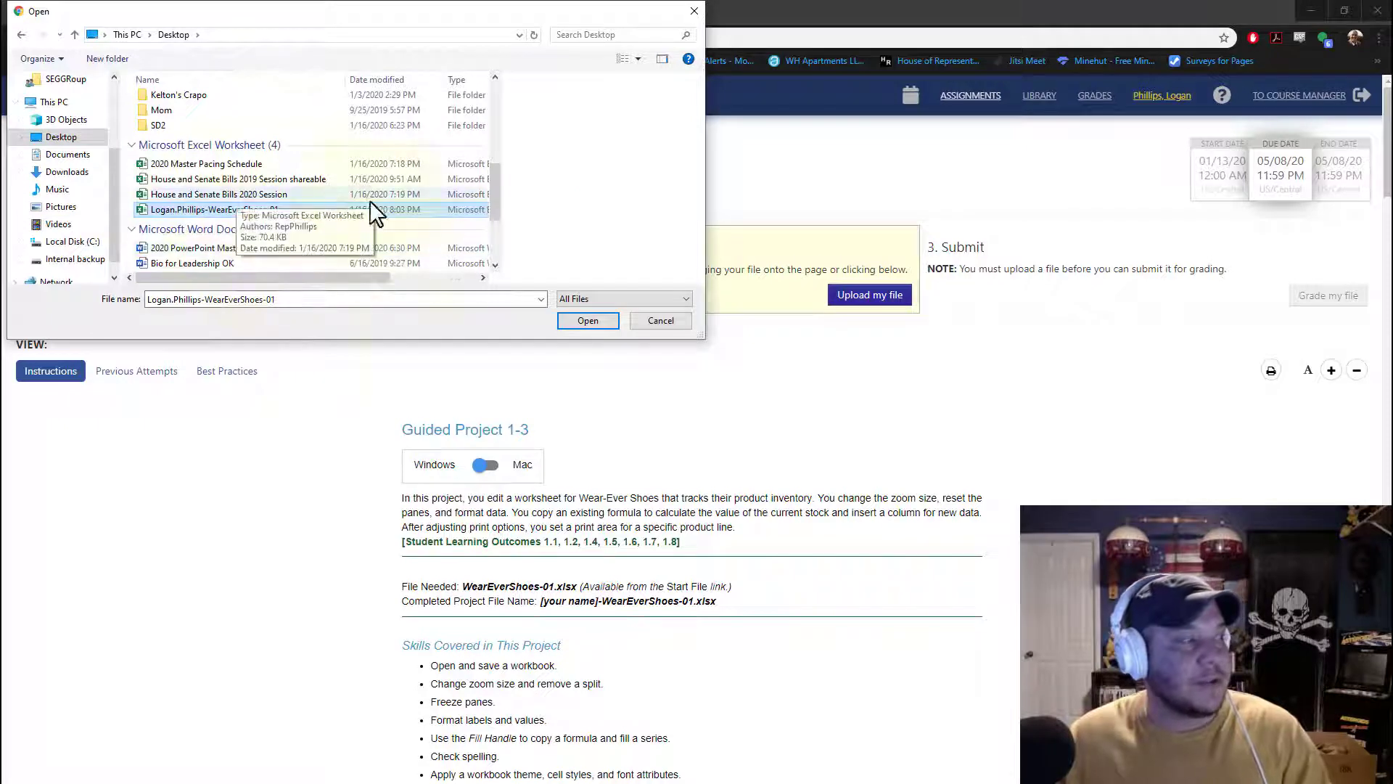
left_click(584, 320)
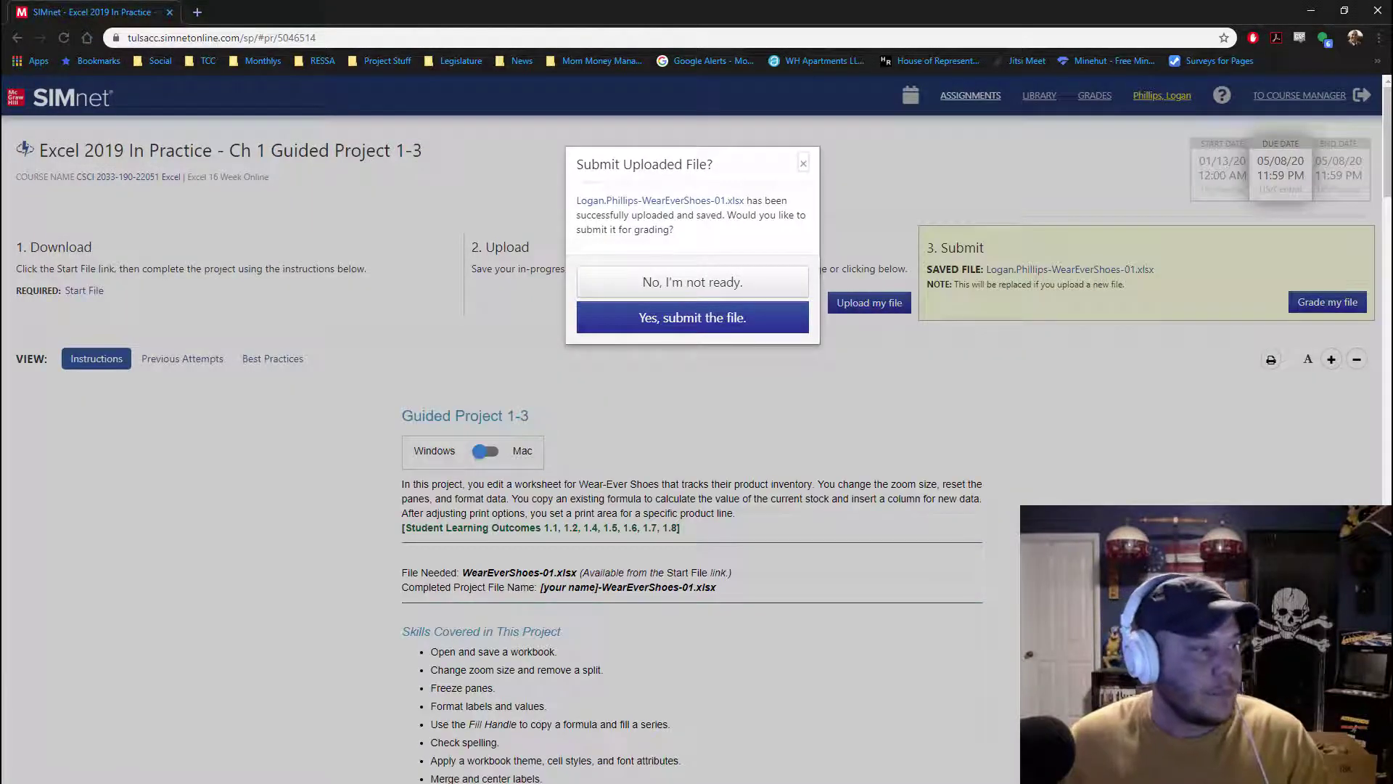
left_click(677, 318)
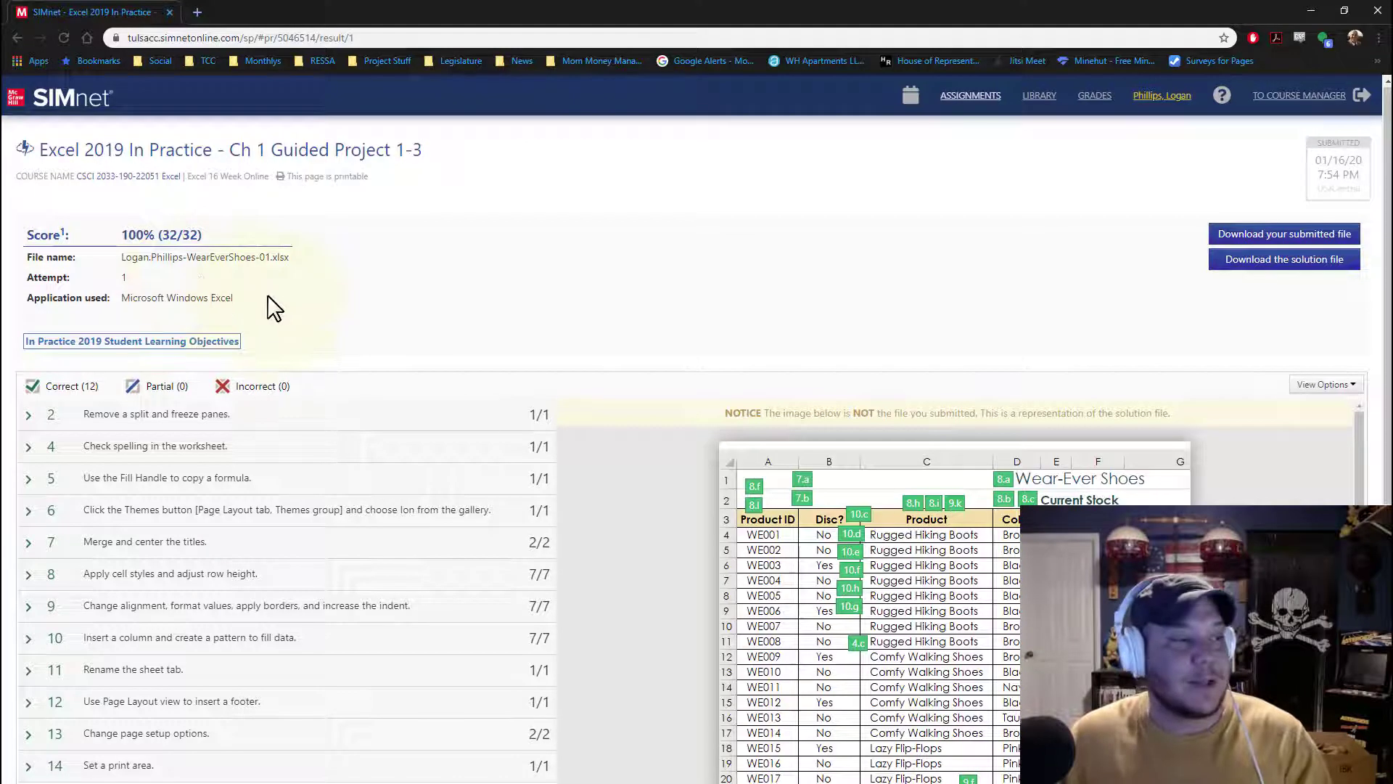
Step: Review the graded results list, including the detail for the spell-check objective, then minimize the browser
scroll(274, 308, "down", 2)
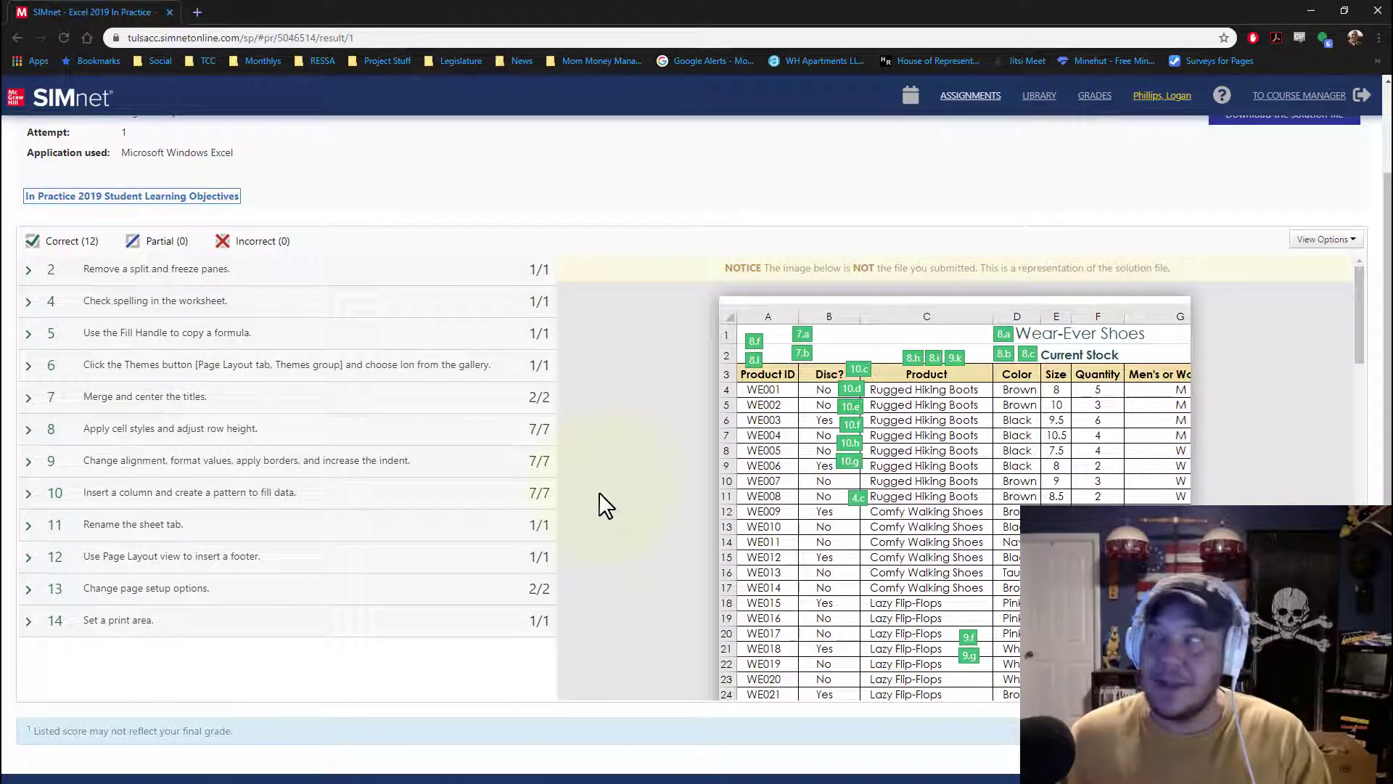
left_click(26, 304)
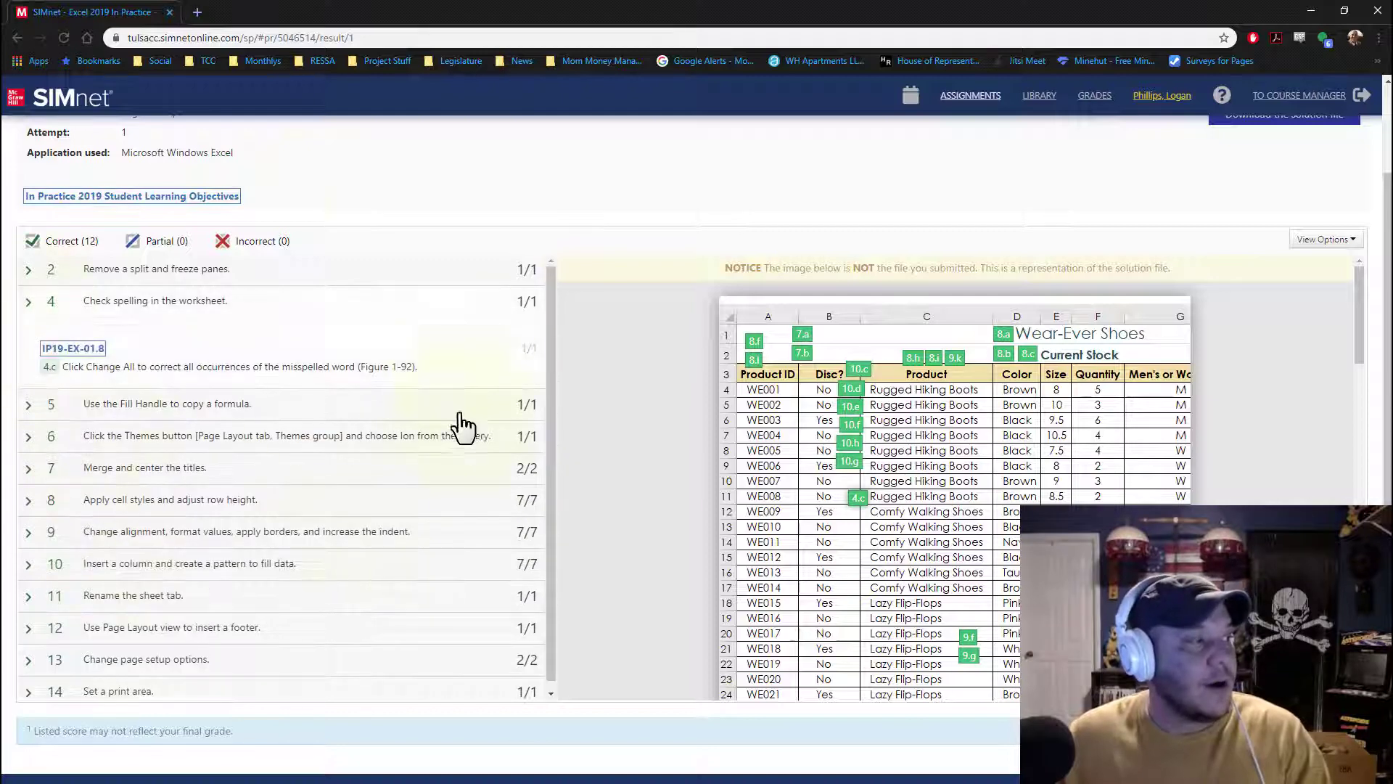
scroll(813, 240, "up", 2)
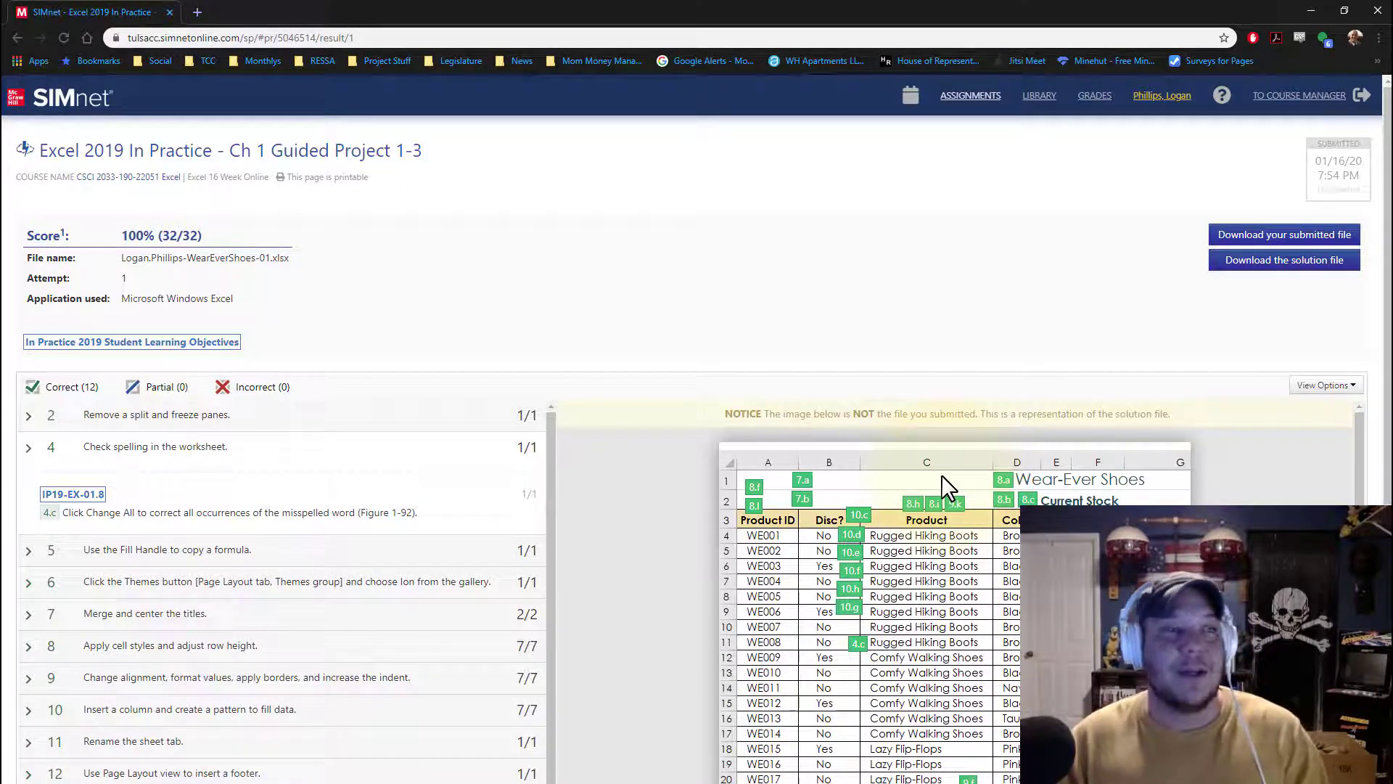
left_click(1310, 10)
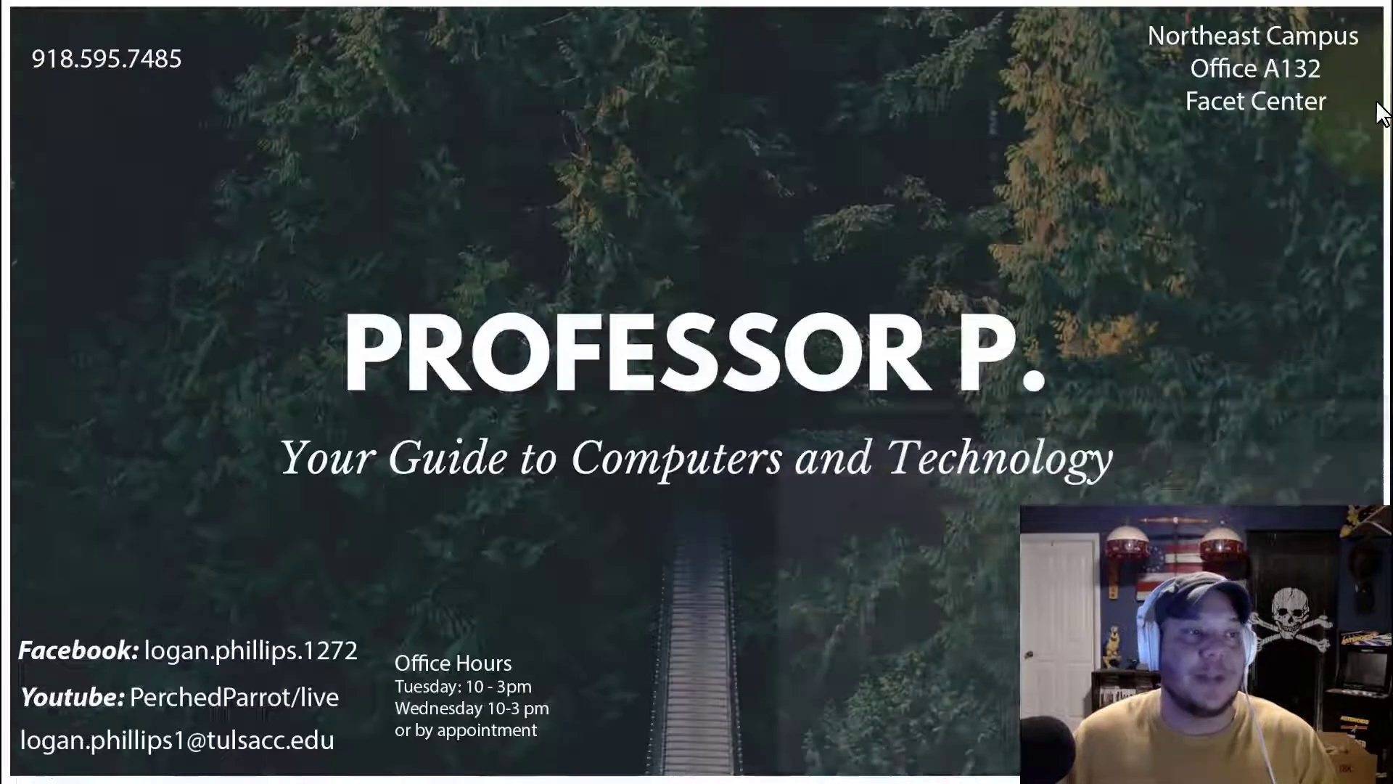